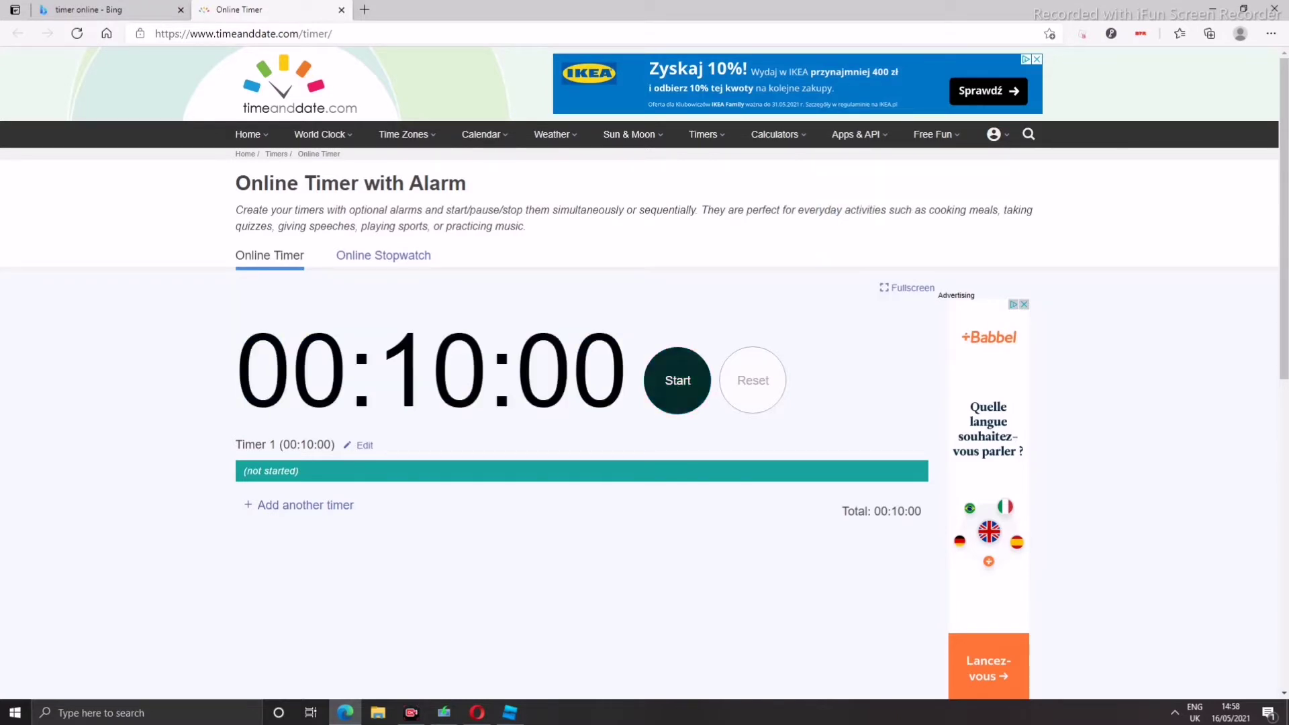
# Test-run the ten-minute online timer briefly and reset it
pyautogui.click(677, 380)
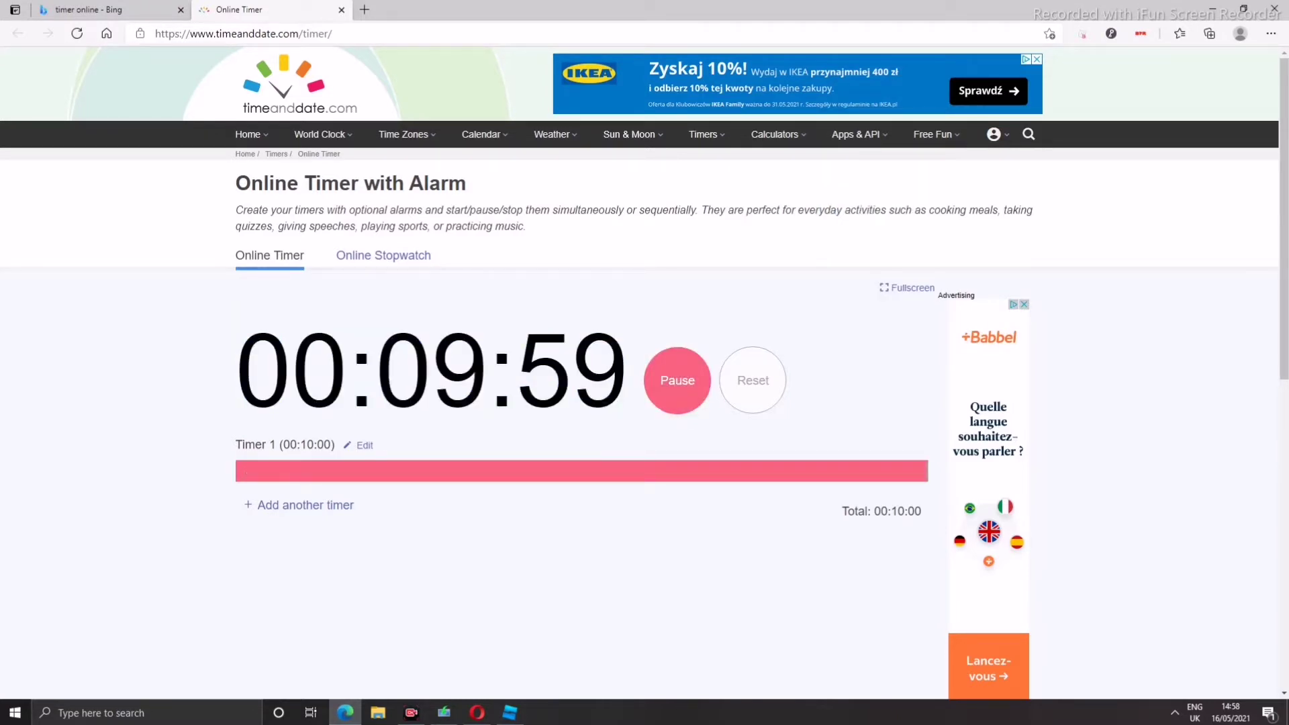
pyautogui.click(677, 380)
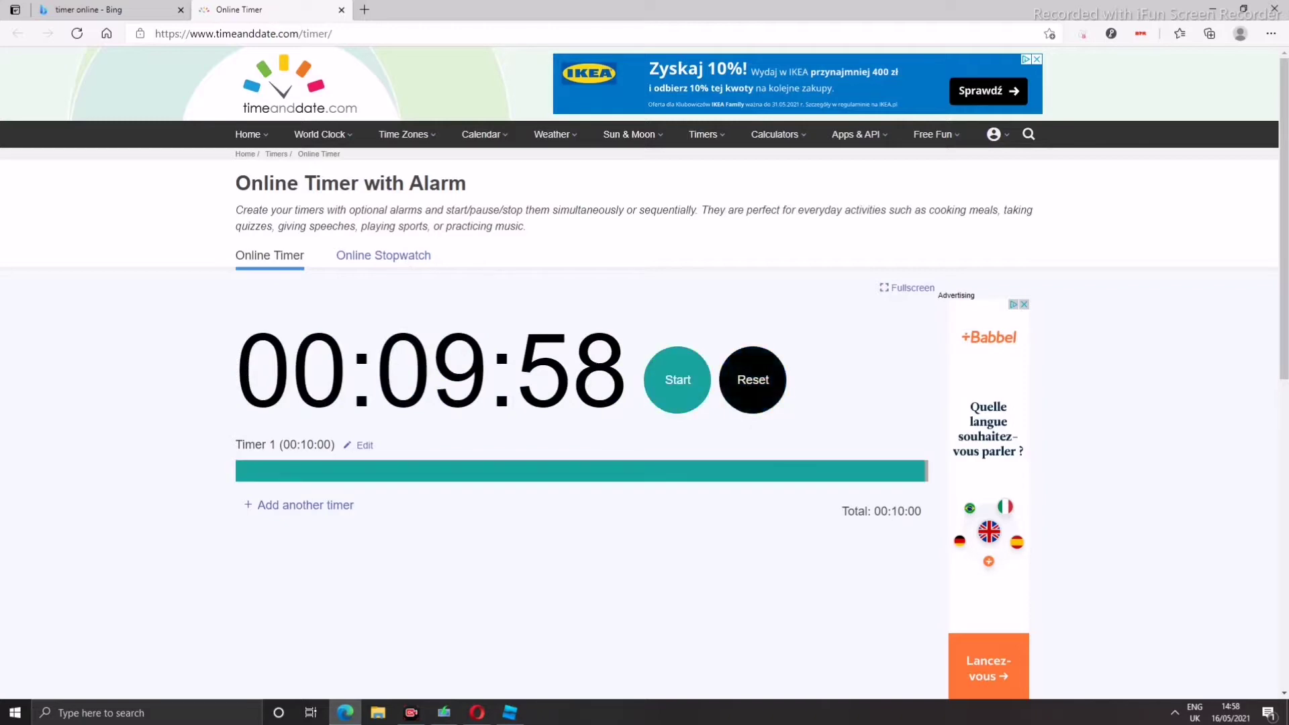
pyautogui.click(752, 380)
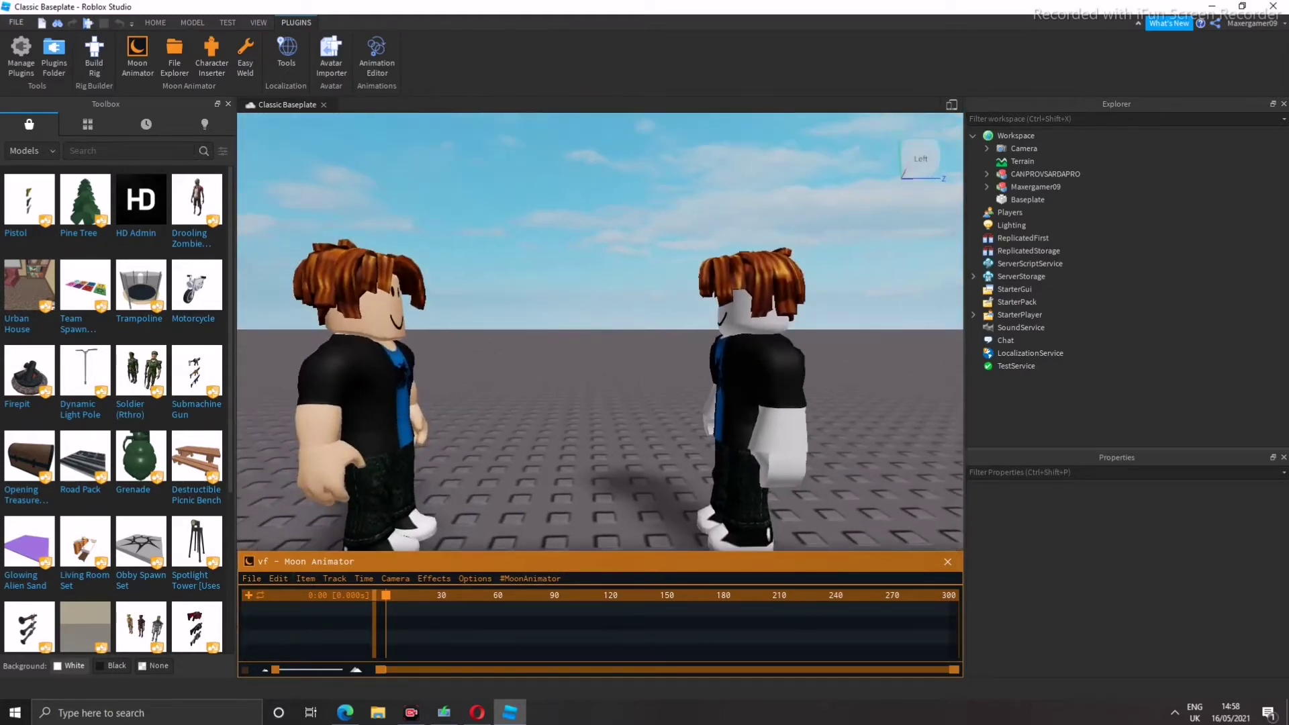
# In Roblox Studio, add both character rigs to the Moon Animator timeline with the Rig property
pyautogui.click(248, 595)
pyautogui.click(363, 376)
pyautogui.keyDown('ctrl'); pyautogui.click(758, 390); pyautogui.keyUp('ctrl')
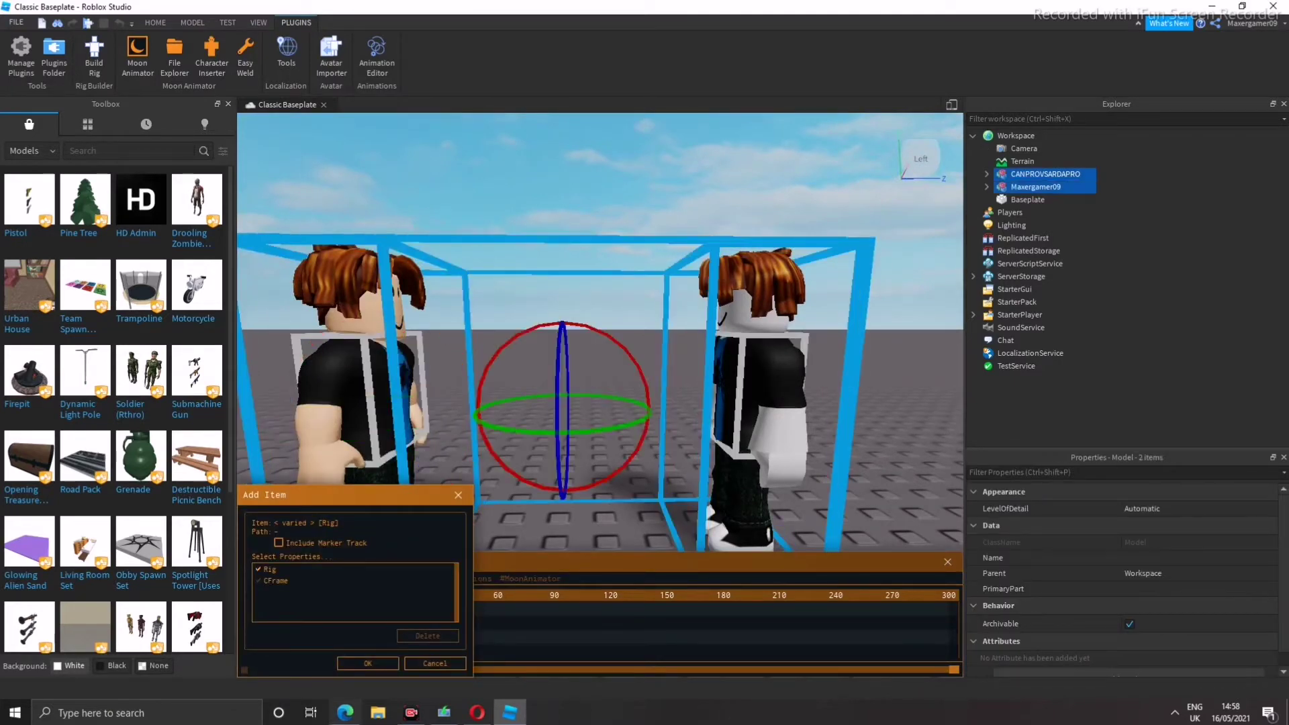
pyautogui.press('Return')
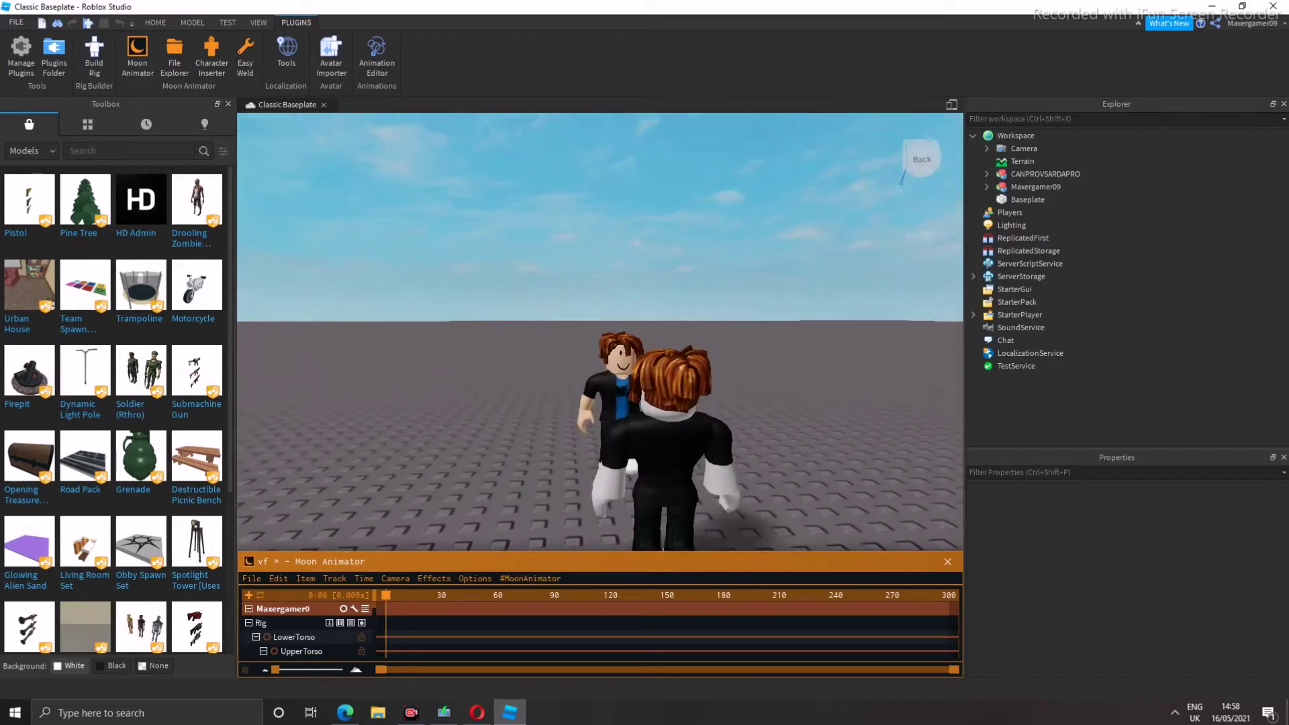
# Try rotating the white-armed character's upper torso far forward at frame 0 and delete its keyframe
pyautogui.moveTo(604, 335); pyautogui.dragTo(671, 336, button='right')
pyautogui.click(754, 431)
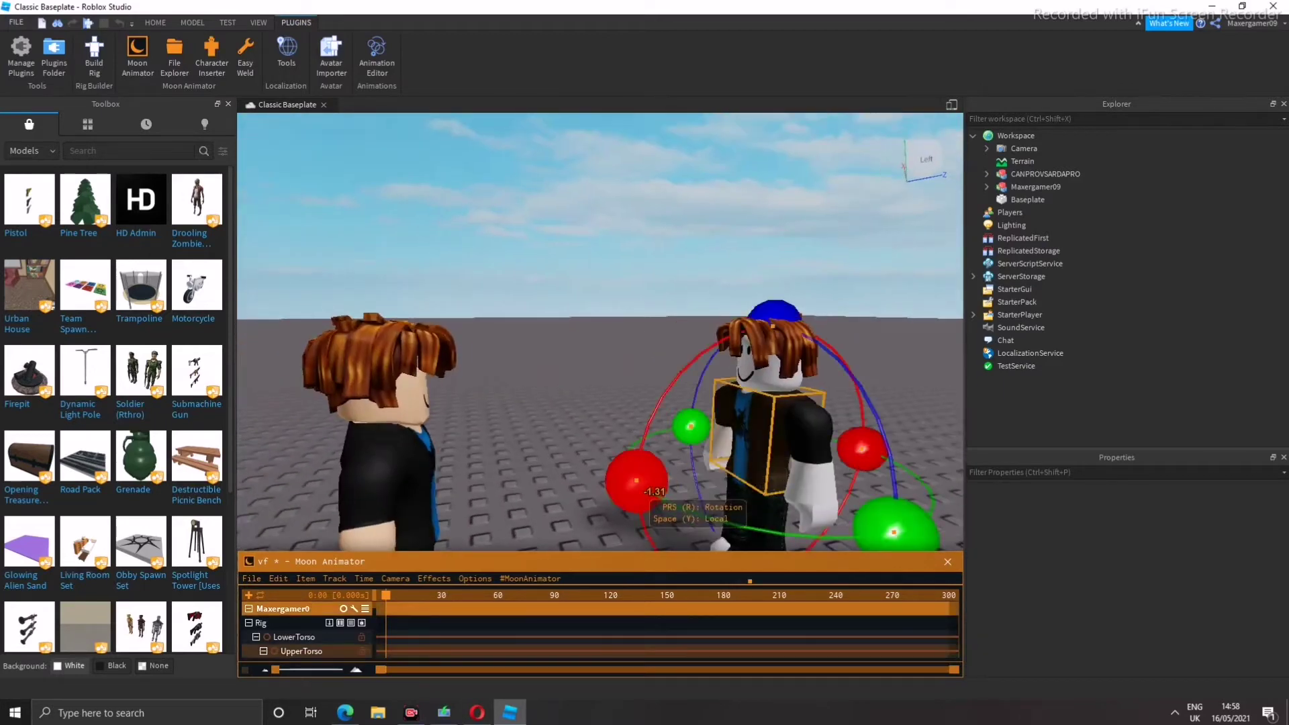
pyautogui.moveTo(627, 475); pyautogui.dragTo(698, 356)
pyautogui.scroll(-3, 698, 356)
pyautogui.moveTo(671, 336); pyautogui.dragTo(604, 322, button='right')
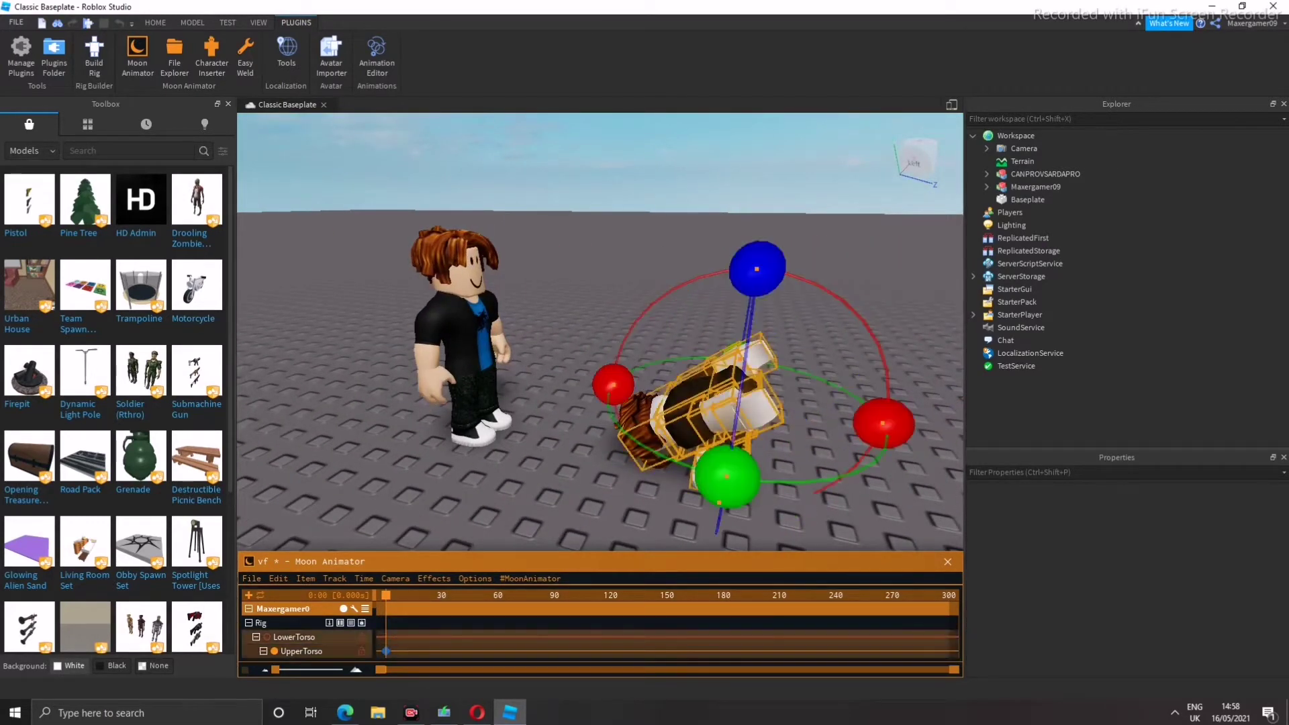
pyautogui.press('Delete')
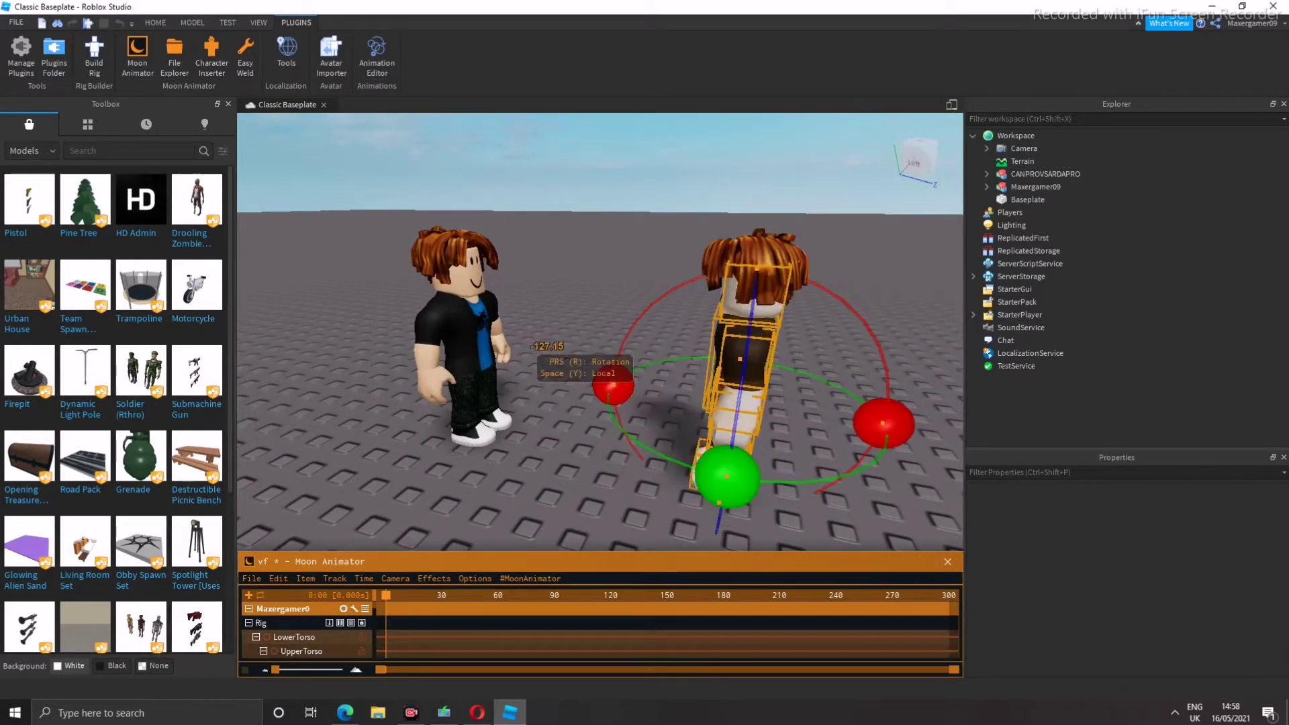
pyautogui.click(543, 362)
# Switch to the browser, start the ten-minute timer and return to Roblox Studio
pyautogui.hotkey('alt', 'Tab')
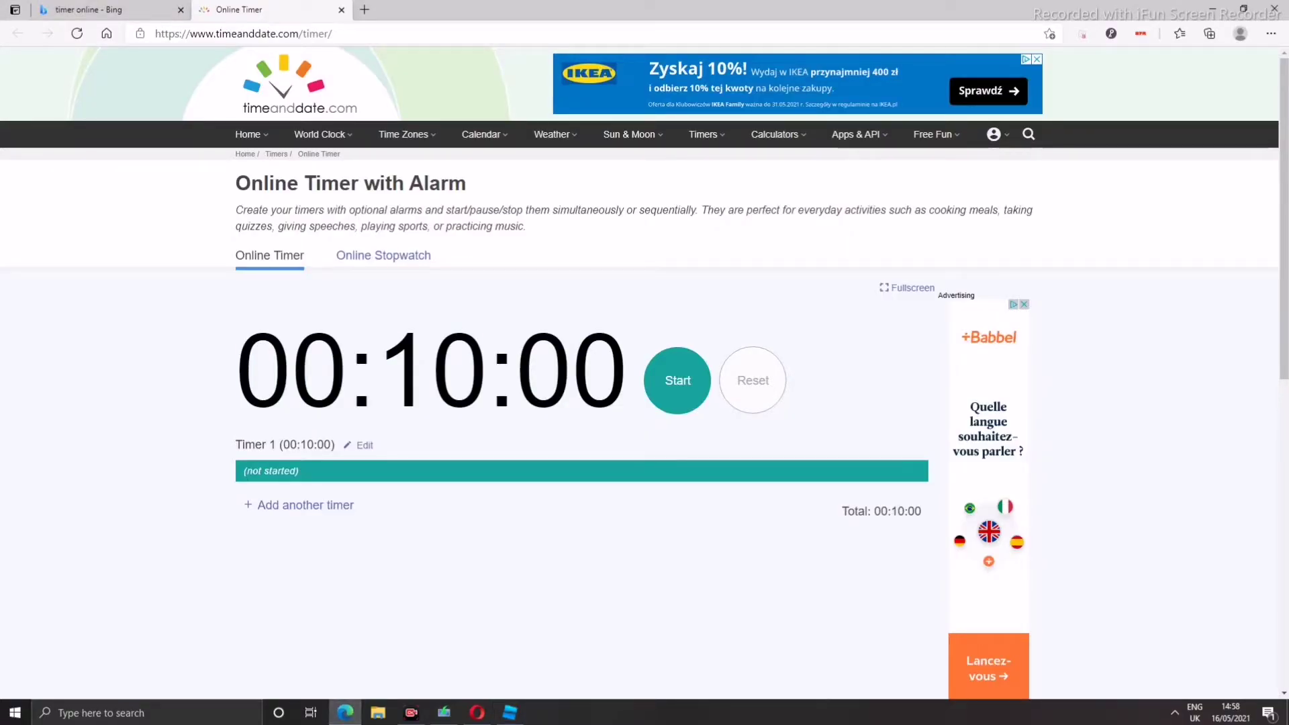
pyautogui.press('space')
pyautogui.hotkey('alt', 'Tab')
# Open the animation settings and lengthen the animation timeline
pyautogui.scroll(5, 600, 332)
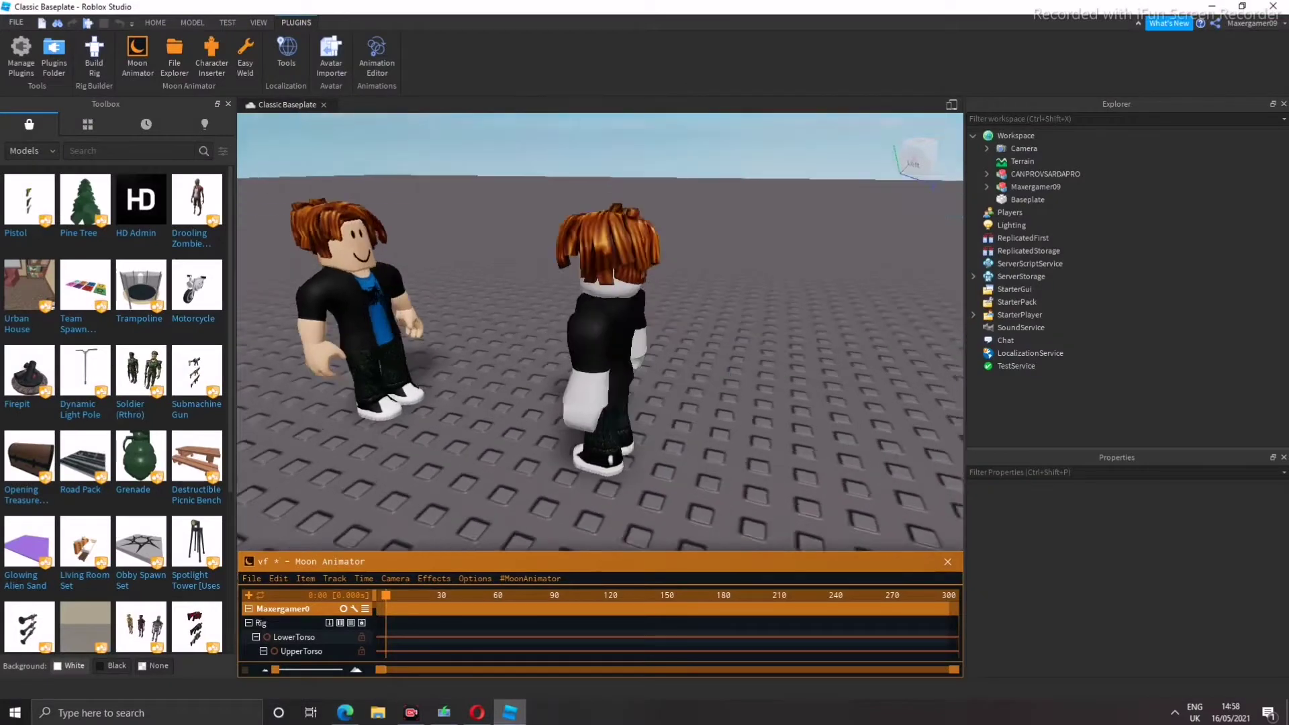
pyautogui.scroll(-5, 600, 332)
pyautogui.click(661, 365)
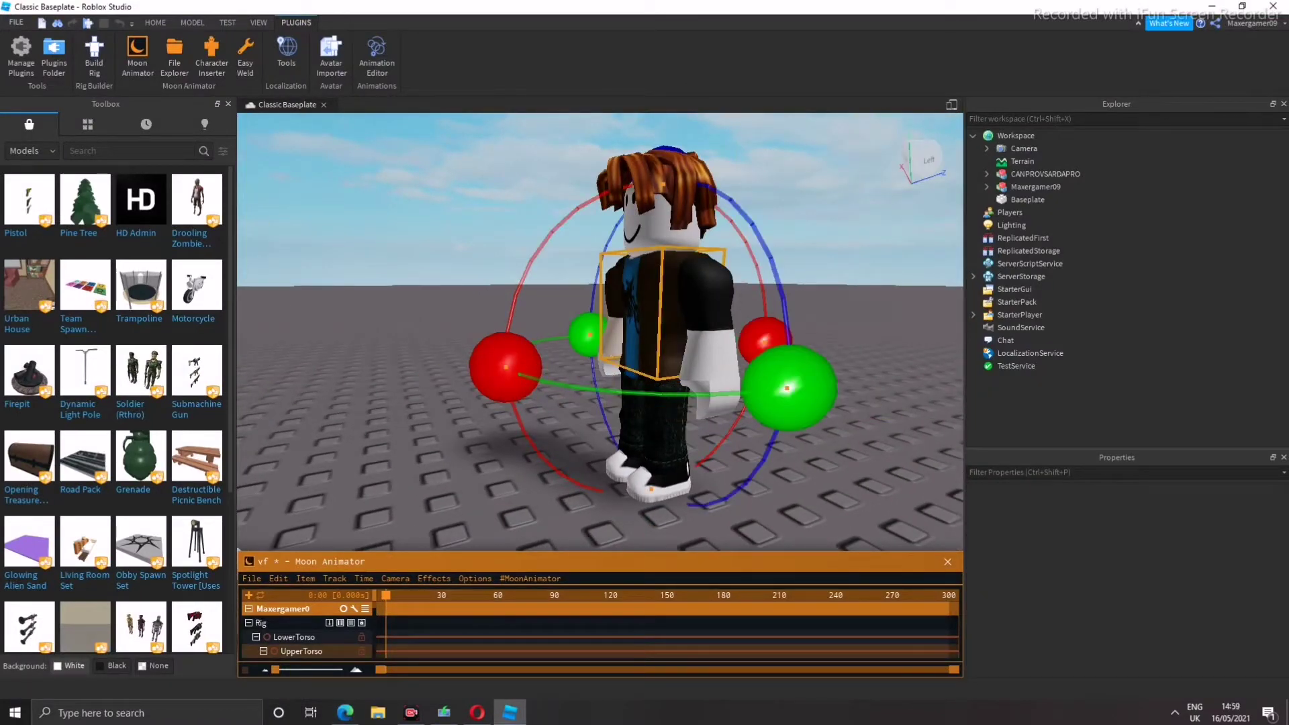
pyautogui.click(278, 578)
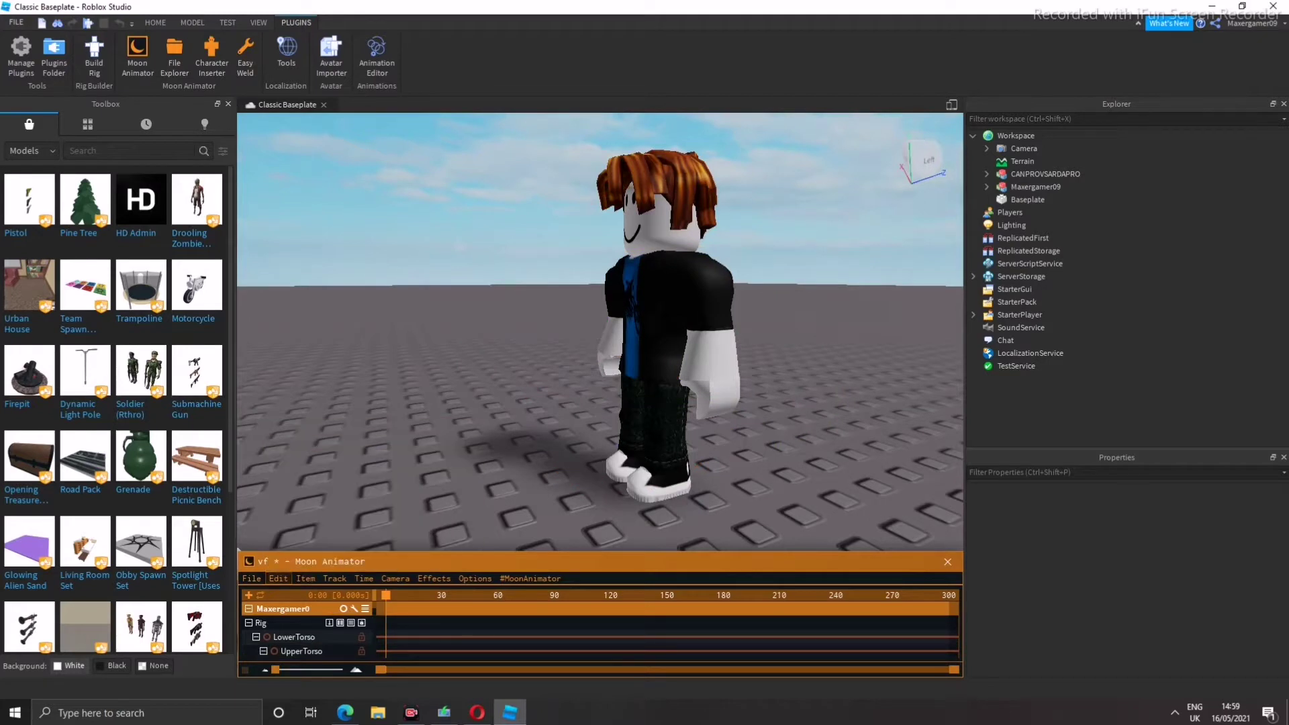
pyautogui.click(278, 578)
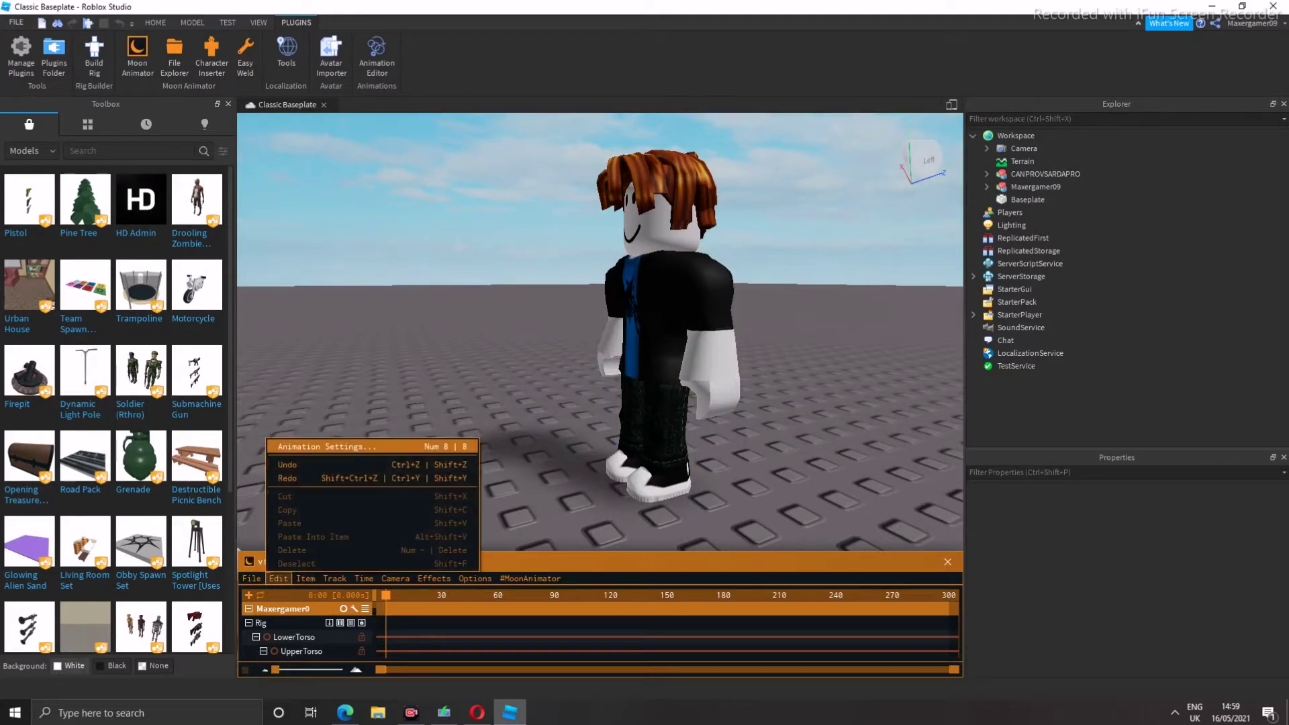
pyautogui.click(302, 445)
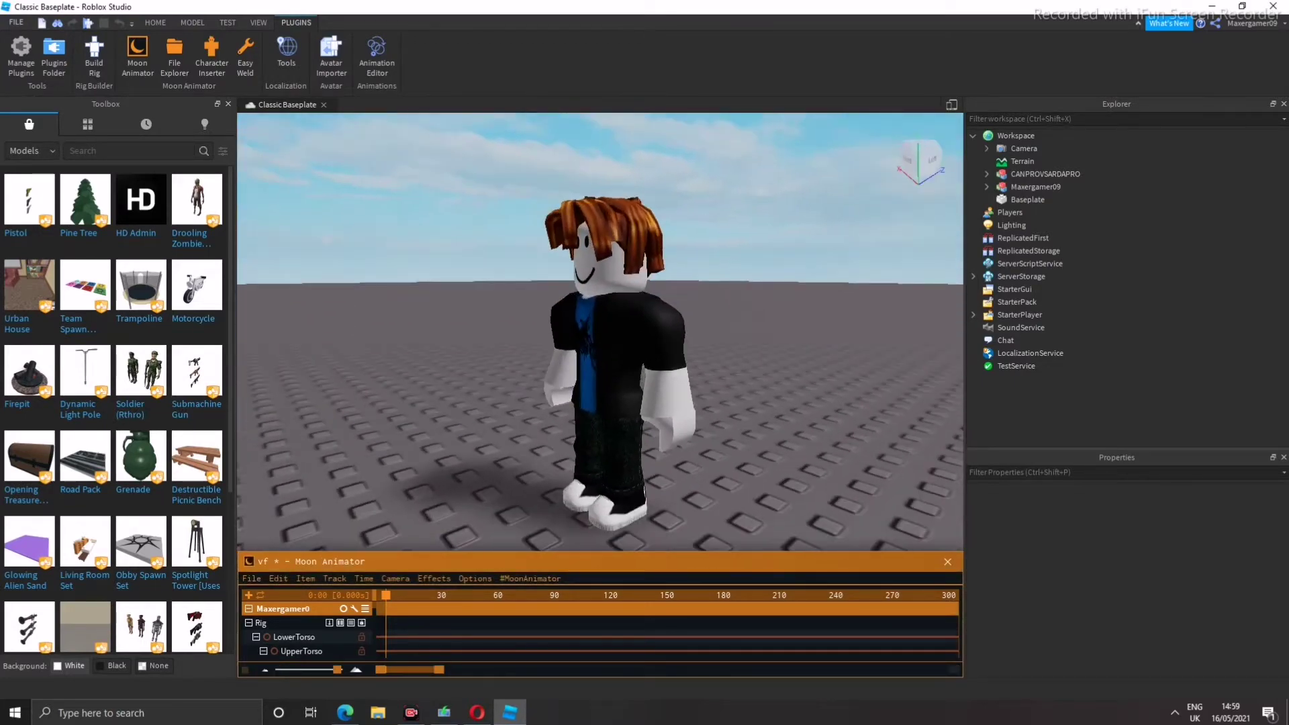
# Try tilting the white-armed character's upper torso and head forward at frame 0 and undo the rotations
pyautogui.moveTo(487, 456); pyautogui.dragTo(502, 509)
pyautogui.click(608, 349)
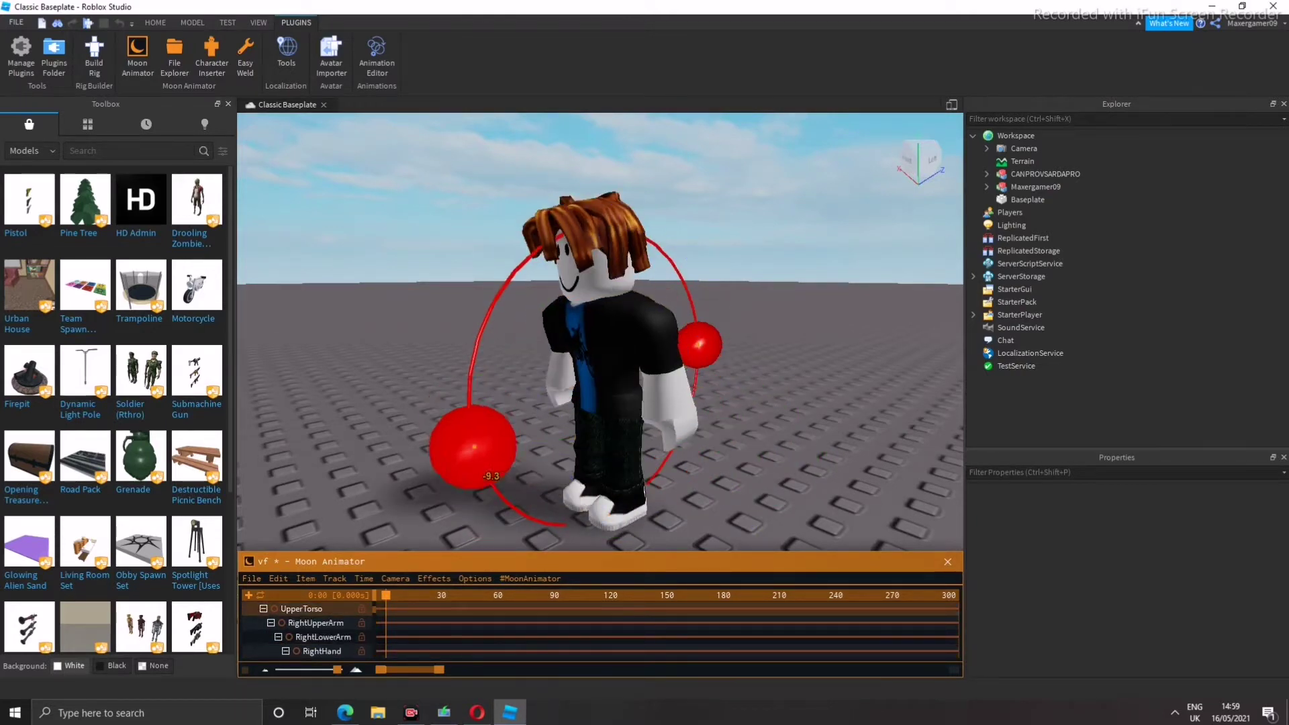
pyautogui.click(601, 252)
pyautogui.moveTo(449, 363); pyautogui.dragTo(451, 367)
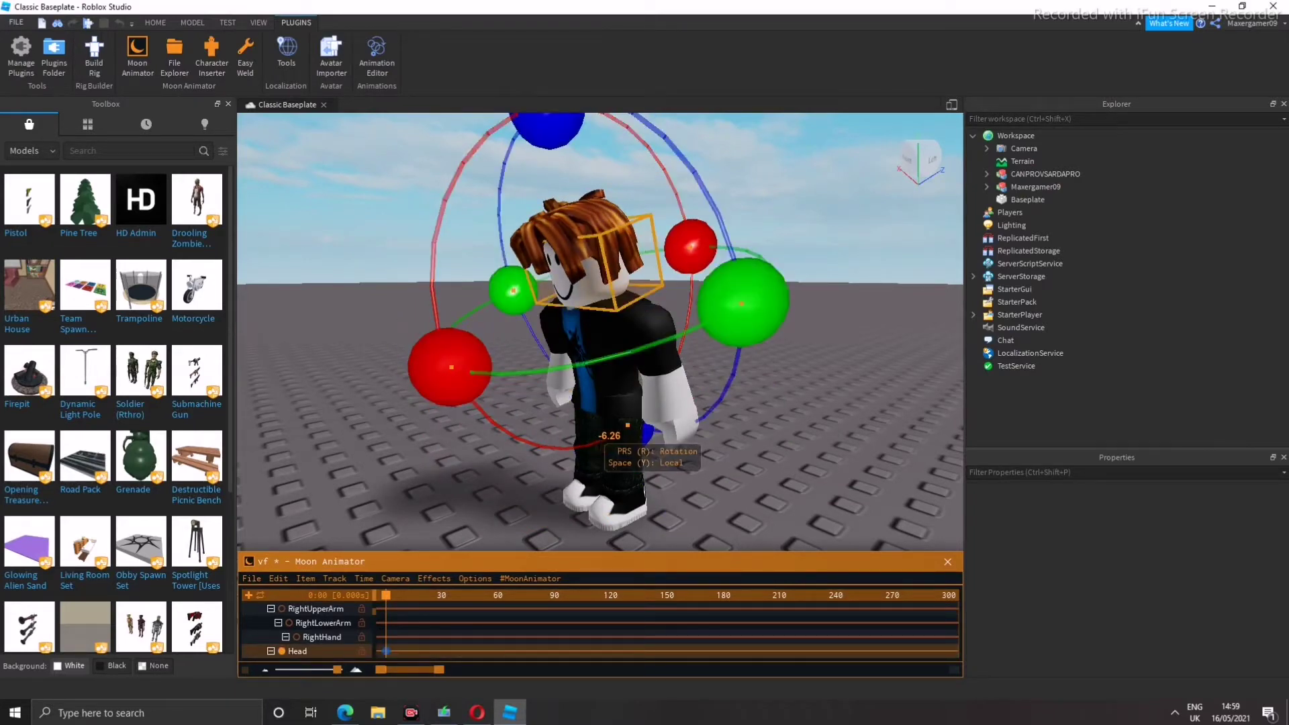
pyautogui.click(624, 420)
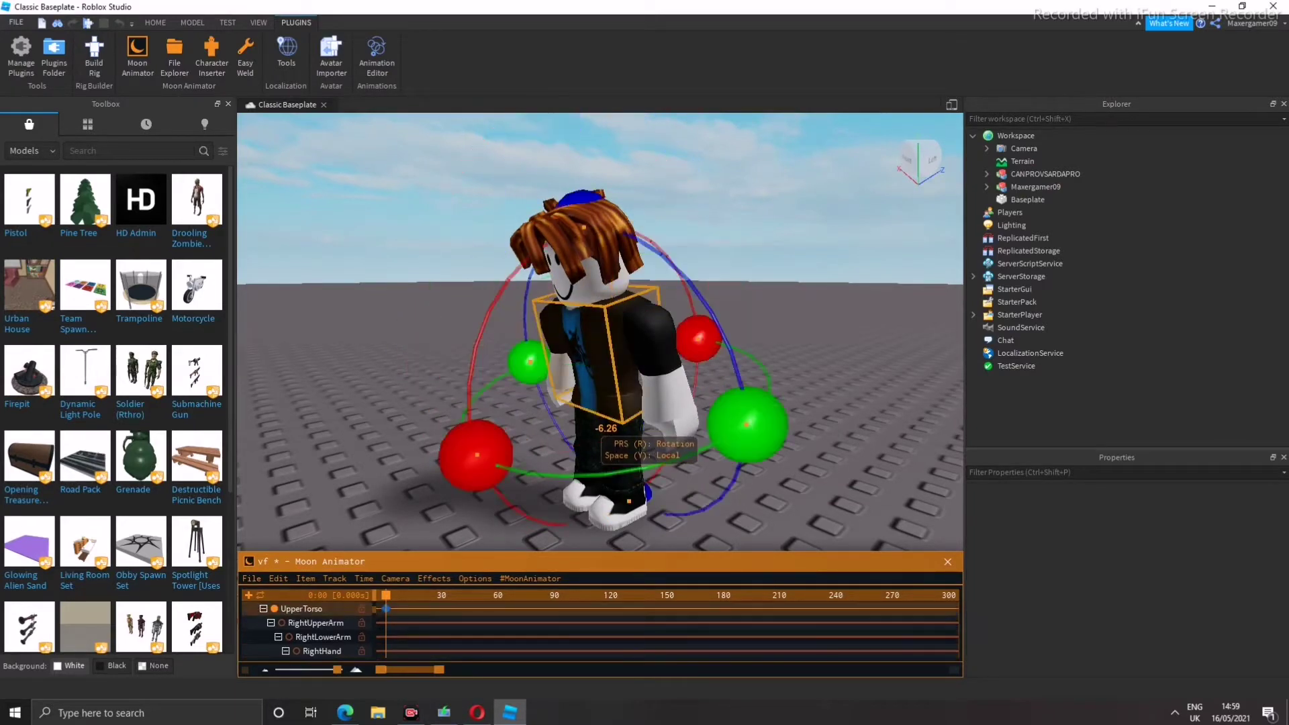
pyautogui.hotkey('ctrl', 'z')
pyautogui.hotkey('ctrl', 'z')
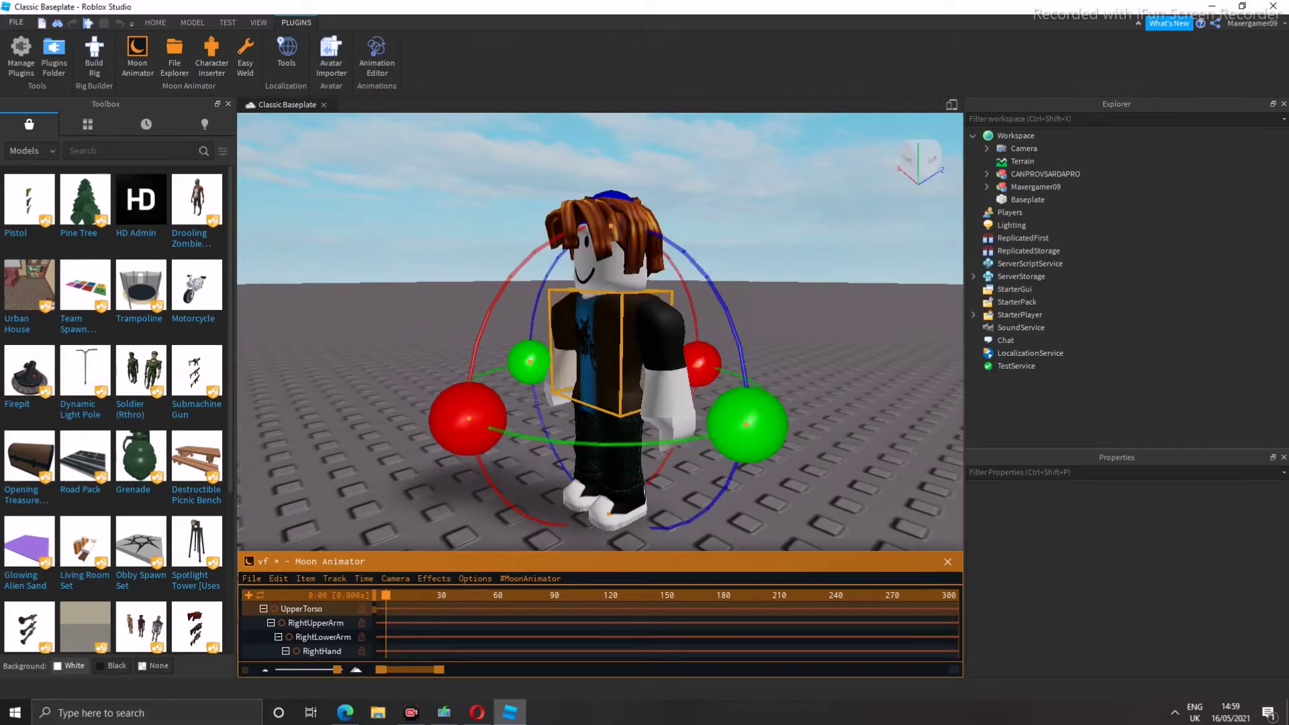
# At frame 30, rotate the white-armed character's upper torso forward about 15.5 degrees and tilt the head down
pyautogui.press('space')
pyautogui.moveTo(469, 418); pyautogui.dragTo(479, 463)
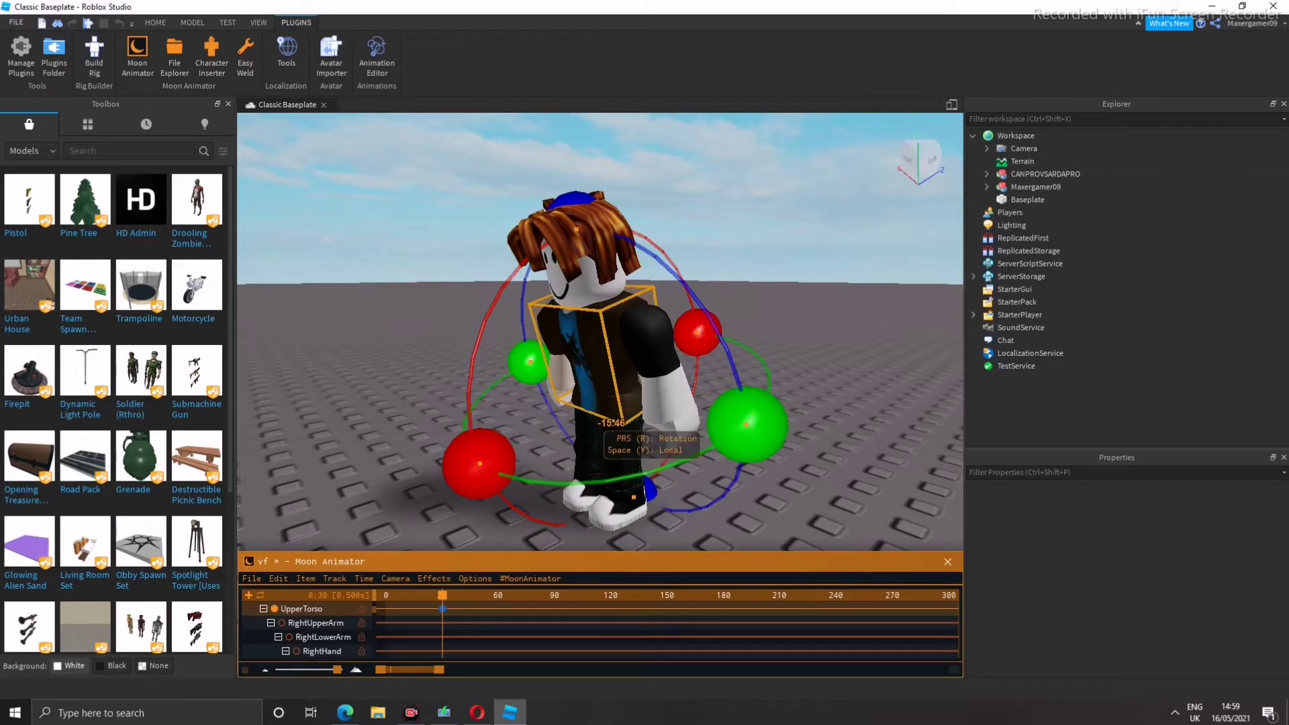
pyautogui.click(577, 255)
pyautogui.moveTo(437, 357); pyautogui.dragTo(463, 386)
# At frame 30, rotate the left upper leg about -20.5 degrees and shift the lower torso about -0.23
pyautogui.click(621, 446)
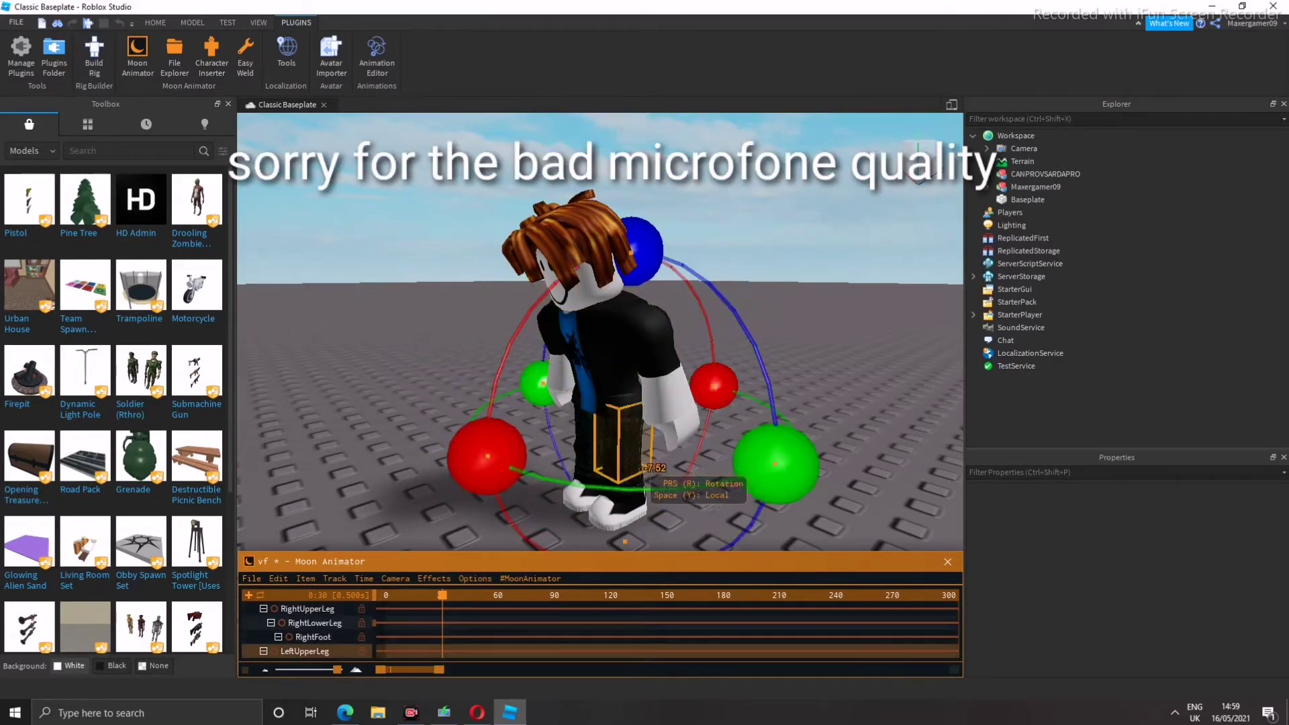
pyautogui.click(604, 349)
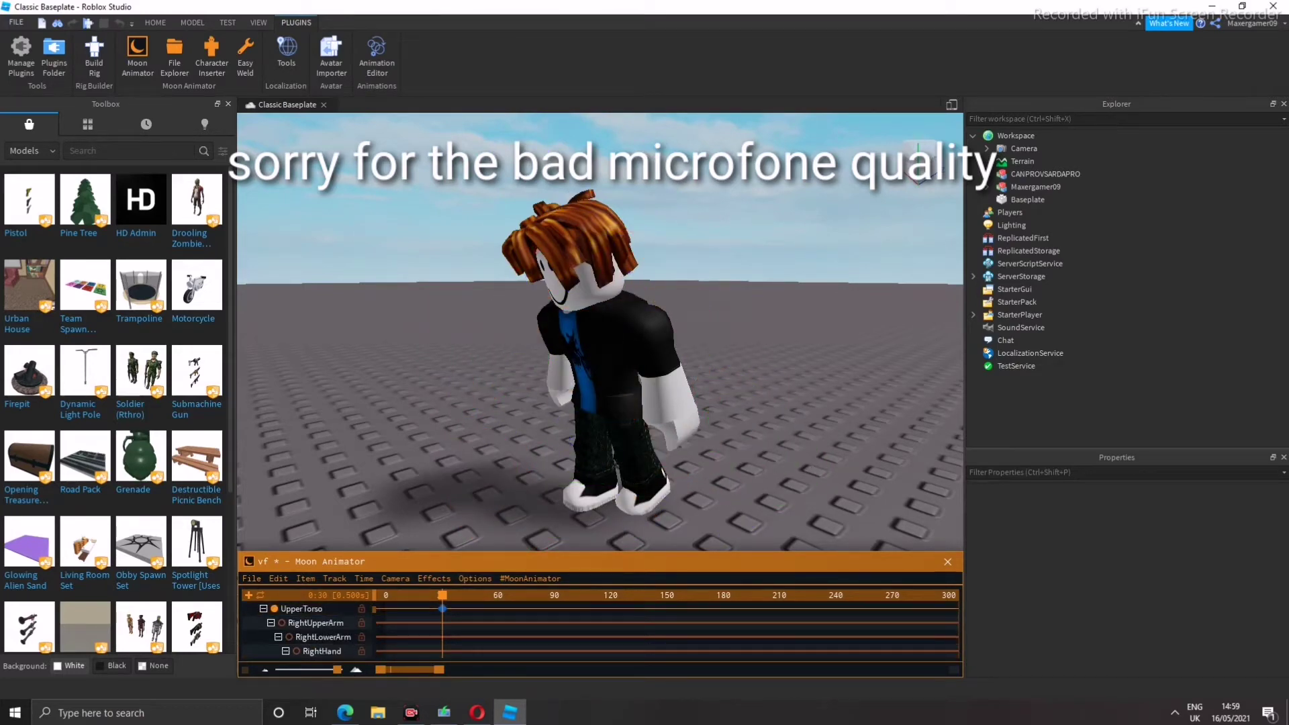
pyautogui.press('r')
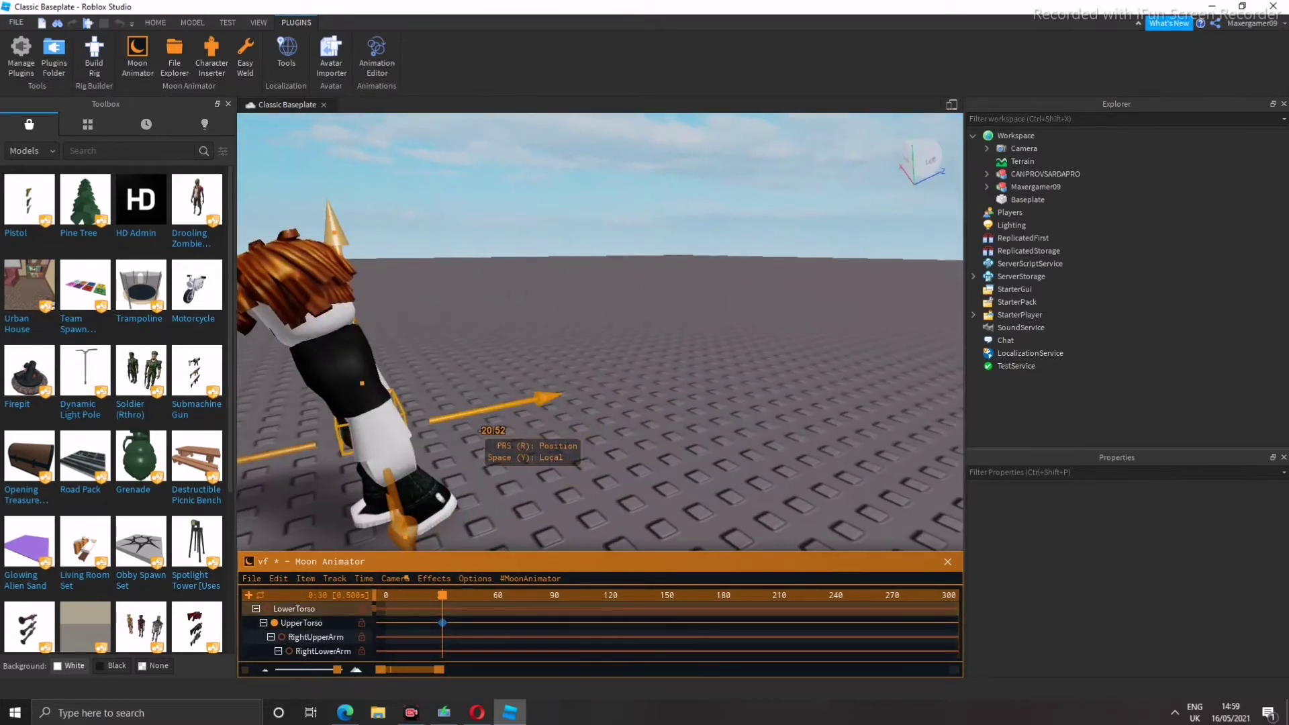
pyautogui.moveTo(492, 430); pyautogui.dragTo(397, 349)
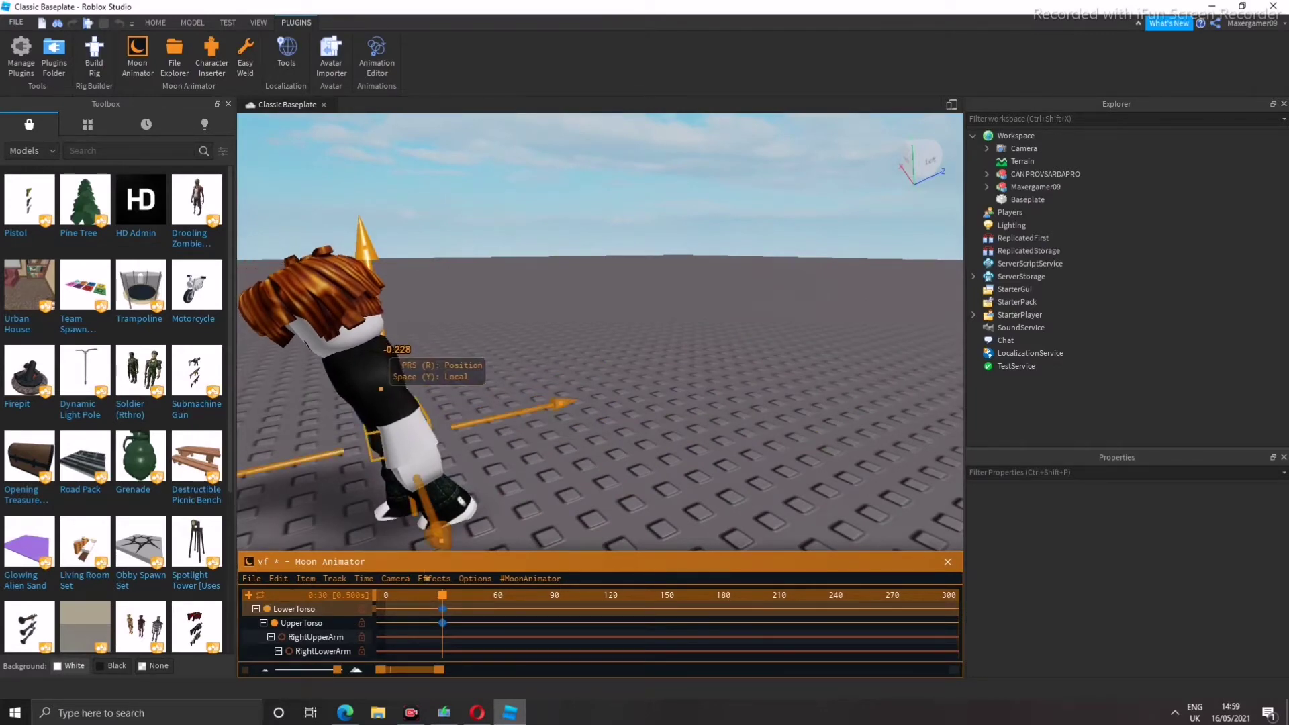
pyautogui.moveTo(396, 349); pyautogui.dragTo(448, 384, button='right')
# Return to rotation mode and bend the left lower arm about 34.7 degrees at frame 0
pyautogui.press('r')
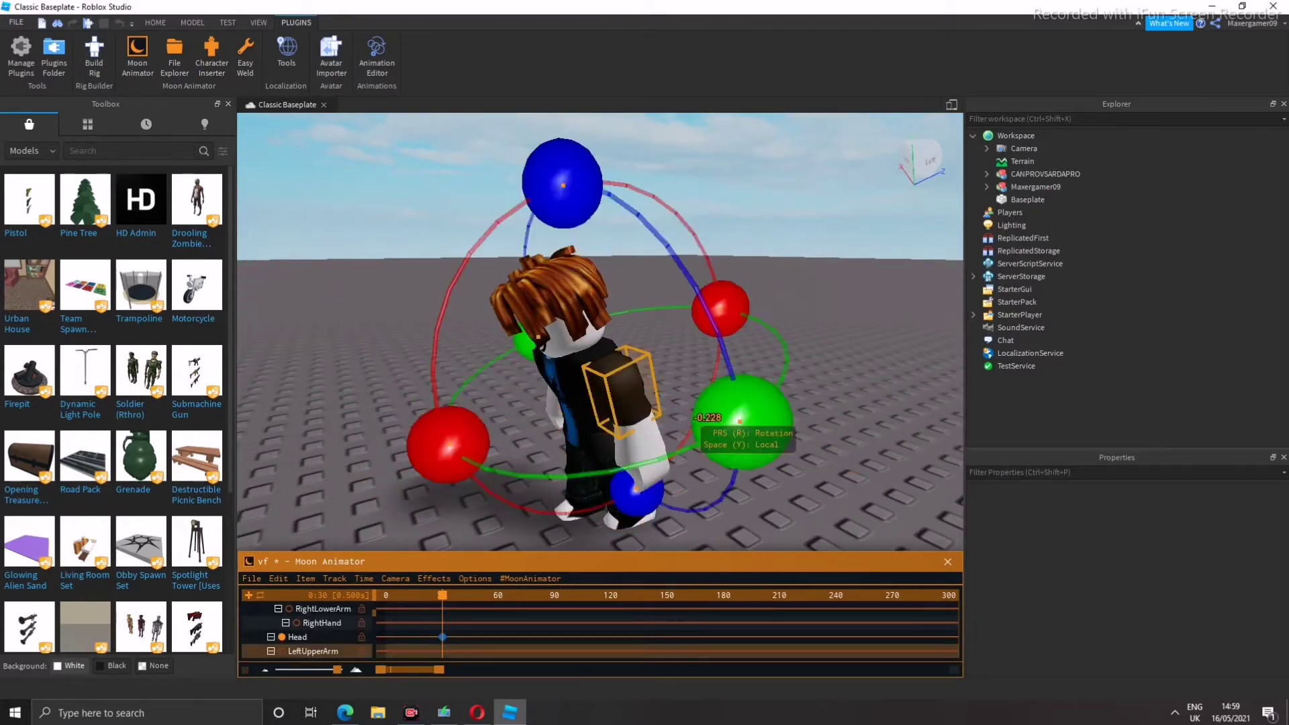
pyautogui.moveTo(738, 351); pyautogui.dragTo(520, 537)
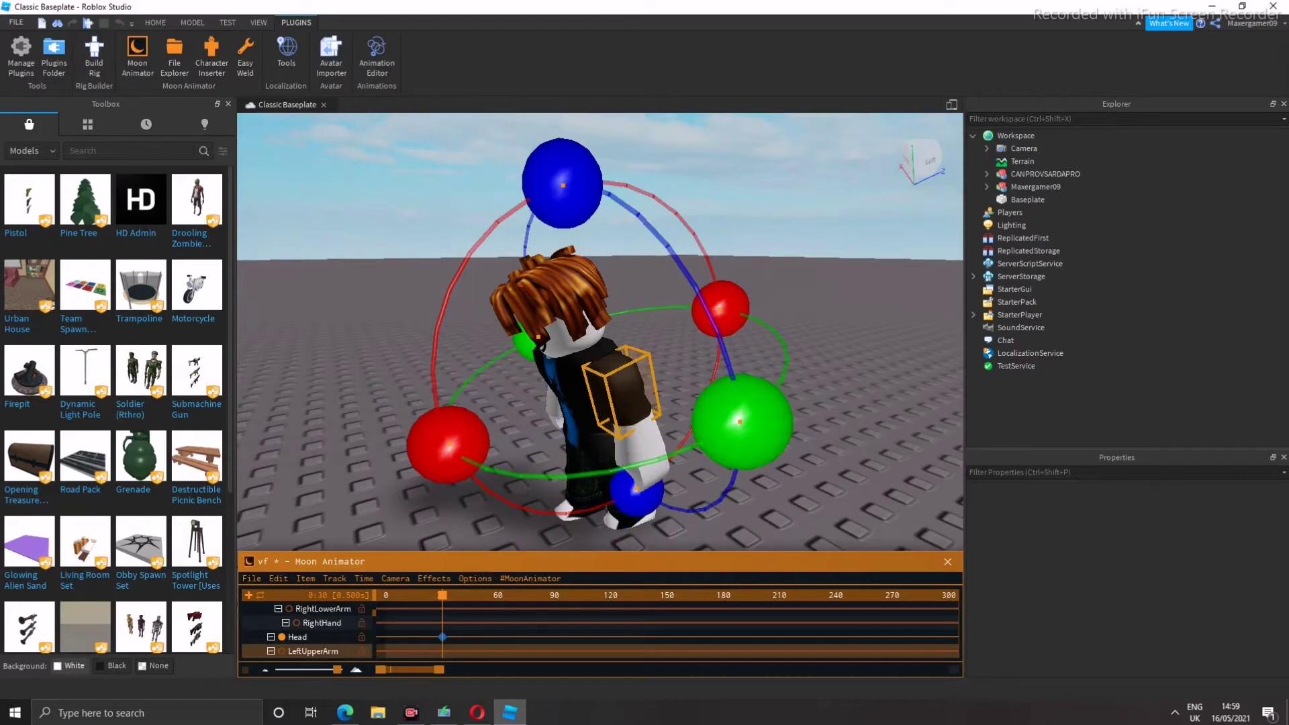
pyautogui.moveTo(604, 336); pyautogui.dragTo(644, 349, button='right')
pyautogui.click(614, 430)
pyautogui.moveTo(434, 440); pyautogui.dragTo(481, 368)
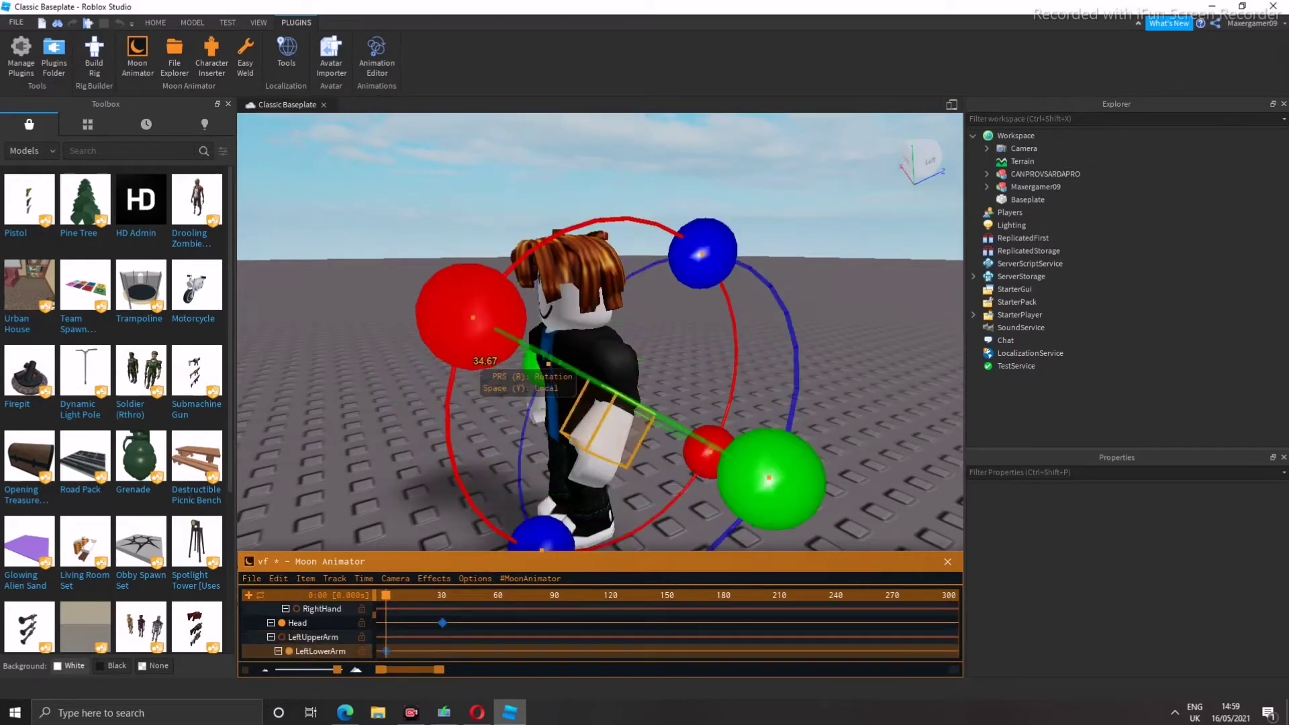
# At frame 0, rotate the right upper arm and bend the right lower arm about 32 degrees
pyautogui.moveTo(480, 368); pyautogui.dragTo(584, 393, button='right')
pyautogui.click(713, 393)
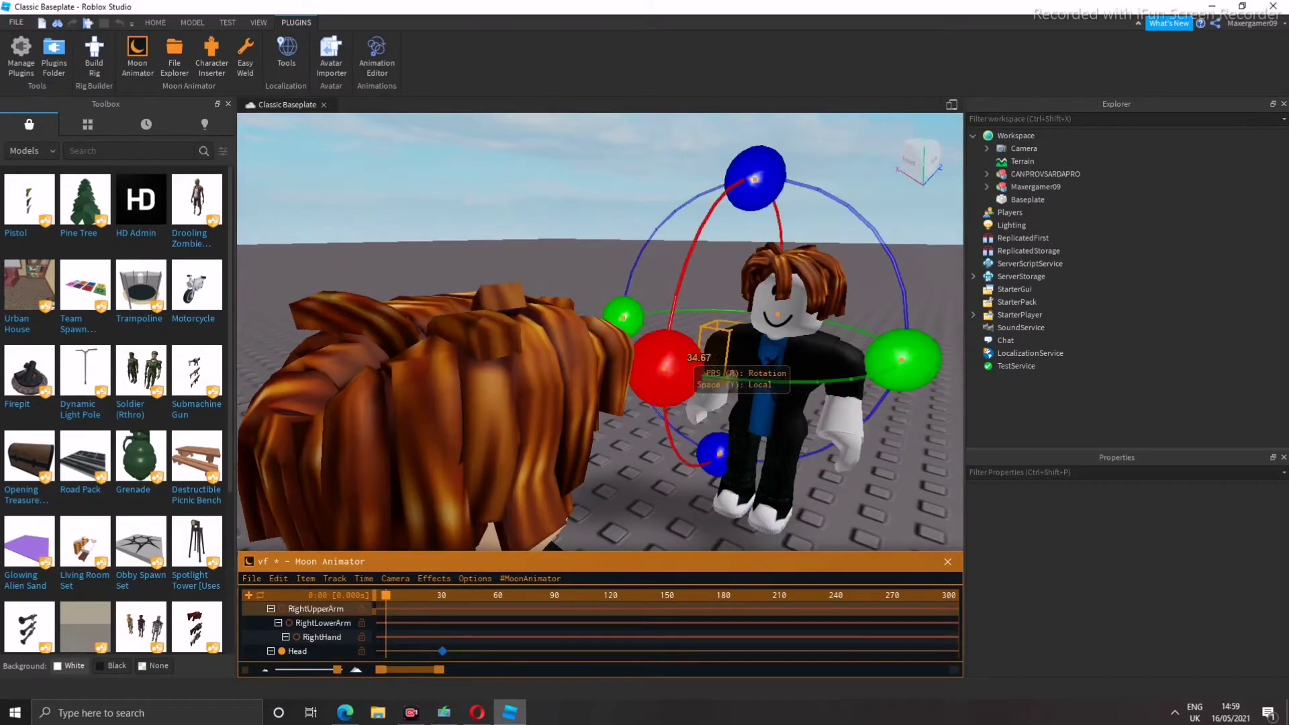
pyautogui.moveTo(671, 322); pyautogui.dragTo(671, 402)
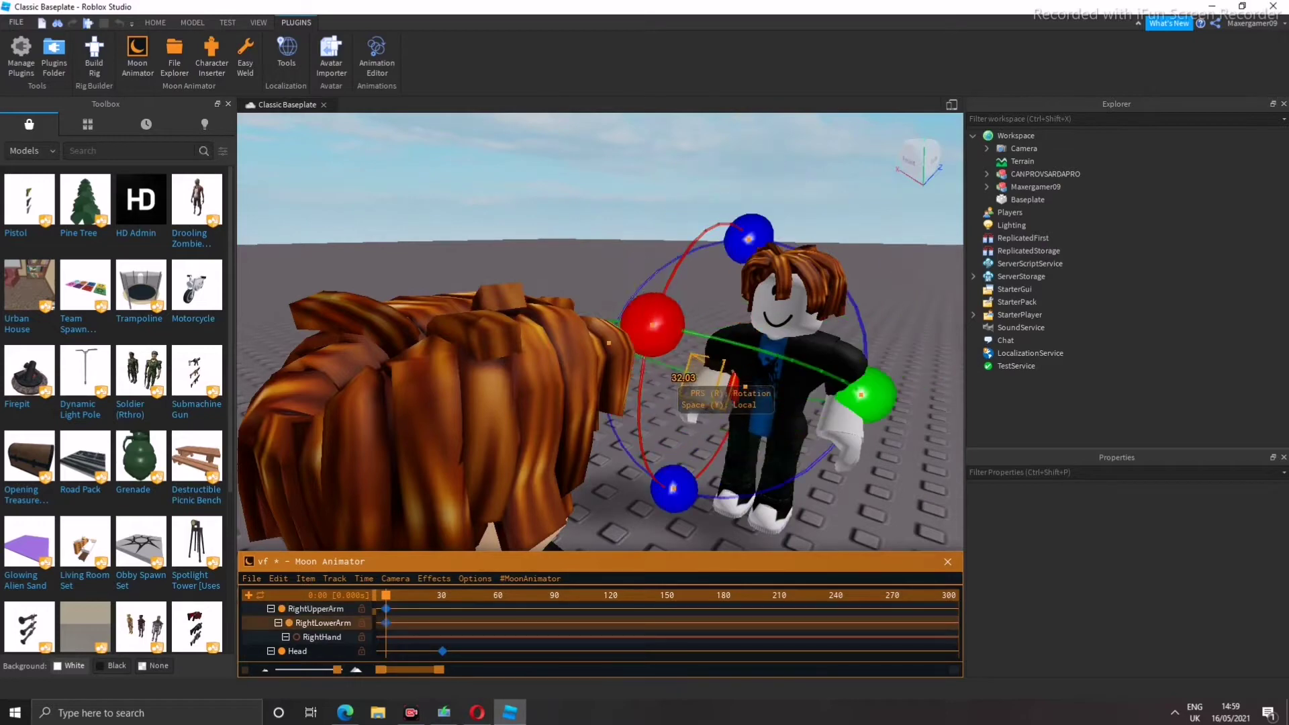
# At frame 30, rotate the right lower arm about 18.3 degrees and the left lower arm about 3.7 degrees
pyautogui.moveTo(671, 403); pyautogui.dragTo(771, 409, button='right')
pyautogui.press('space')
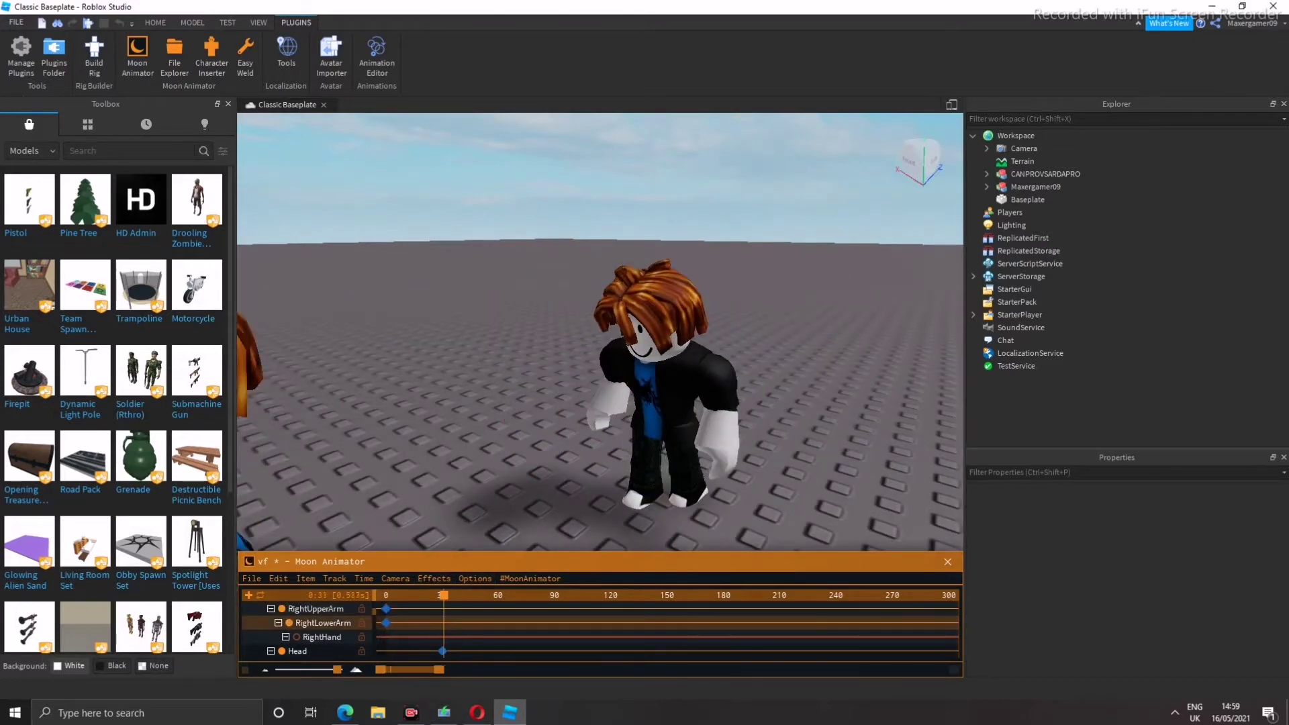
pyautogui.press('space')
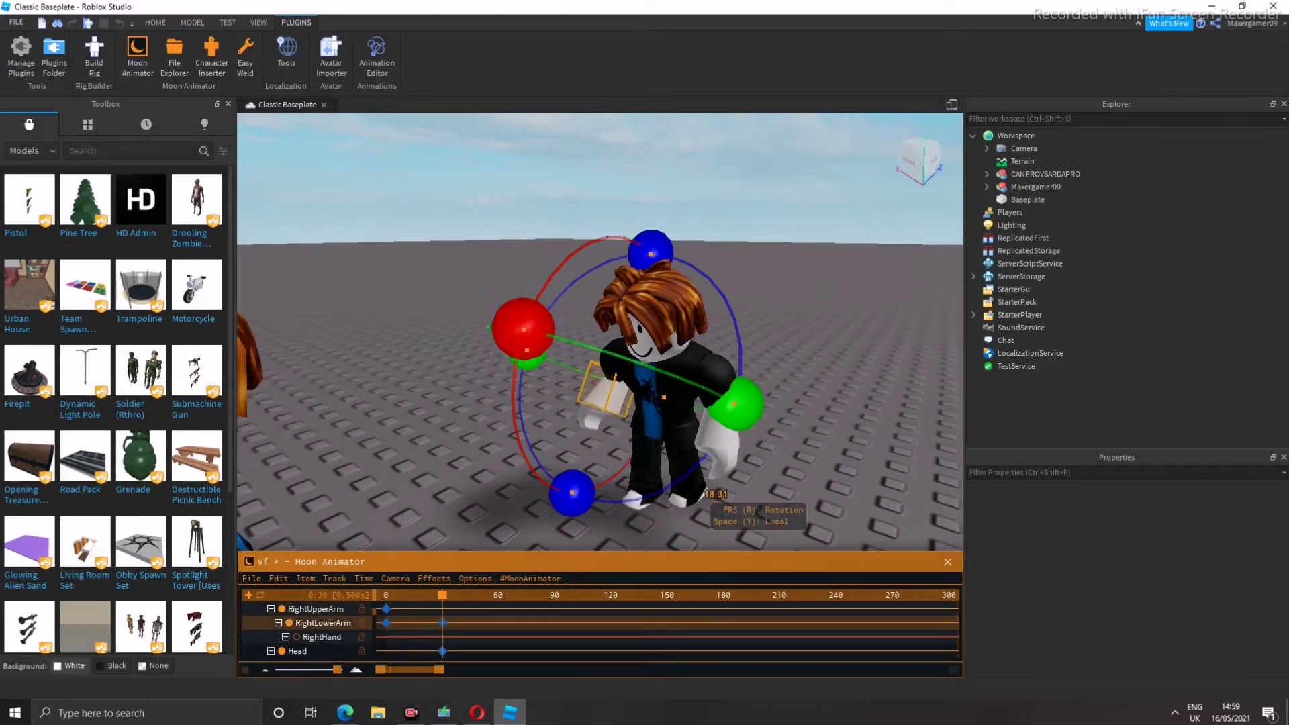
pyautogui.click(715, 447)
pyautogui.moveTo(605, 336); pyautogui.dragTo(403, 322, button='right')
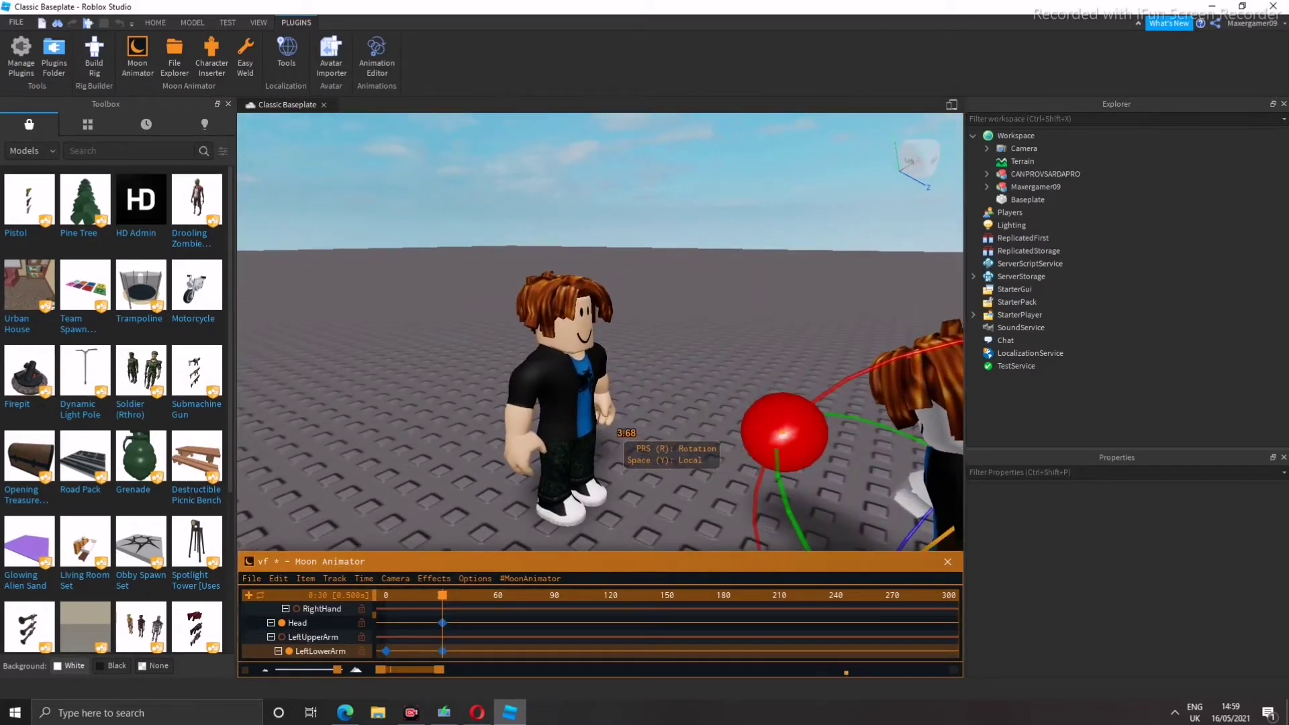
# Rotate the other character's head slightly at frame 30 and play back the animation
pyautogui.click(582, 336)
pyautogui.moveTo(681, 361); pyautogui.dragTo(670, 387)
pyautogui.scroll(-3, 670, 388)
pyautogui.press('space')
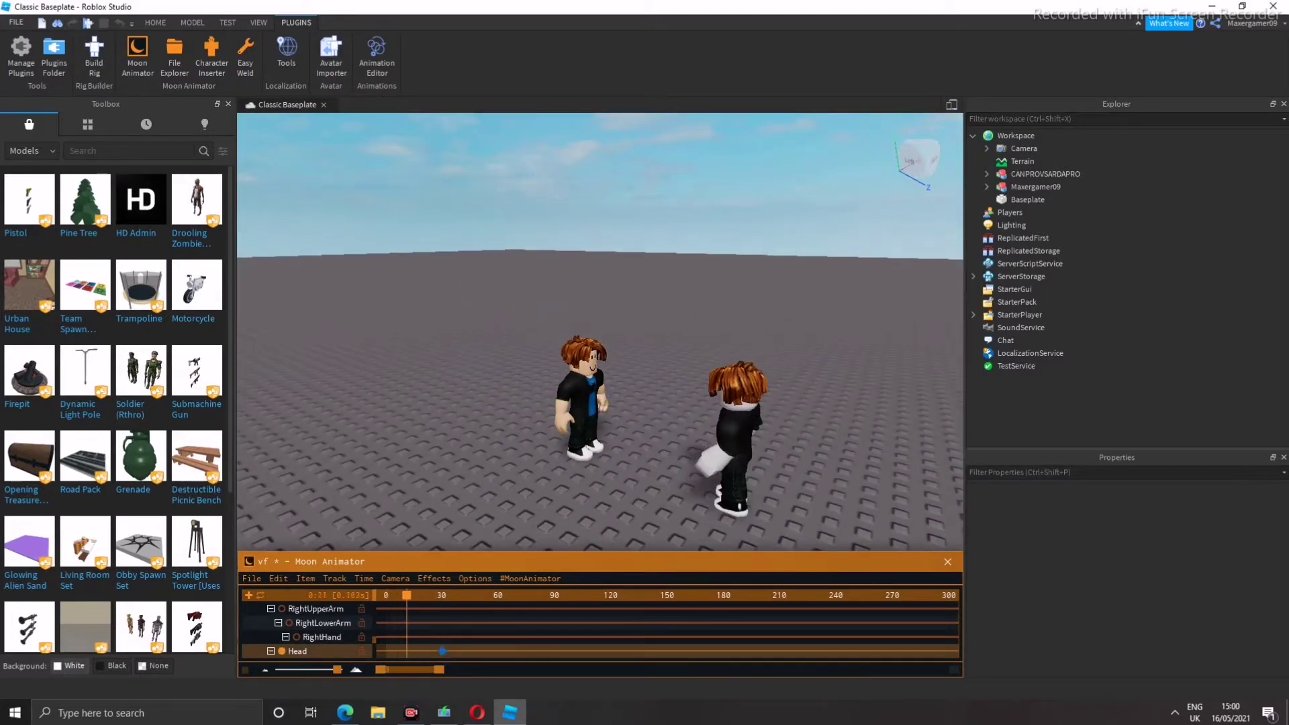
pyautogui.scroll(5, 600, 332)
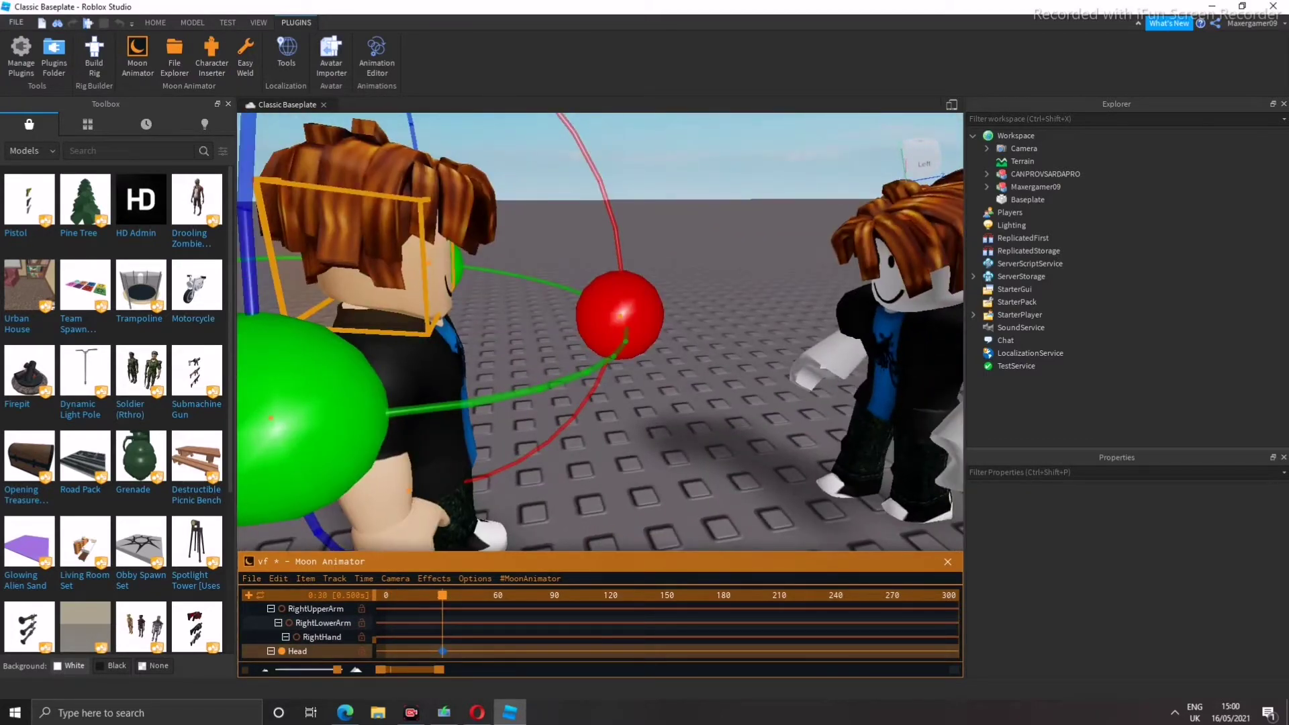
# At frame 188, rotate the white-armed character's left upper leg about 11.7 degrees and bend the right lower leg about -35.7 degrees
pyautogui.press('space')
pyautogui.scroll(-3, 600, 331)
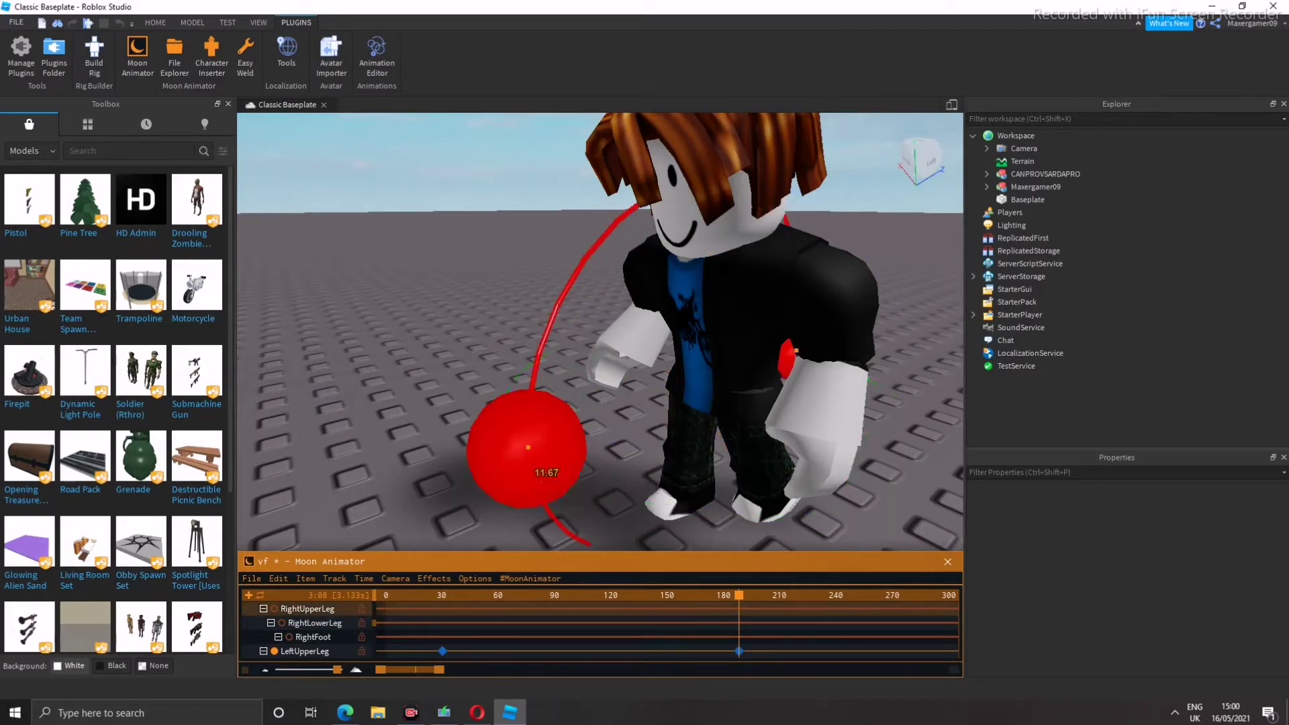
pyautogui.click(681, 470)
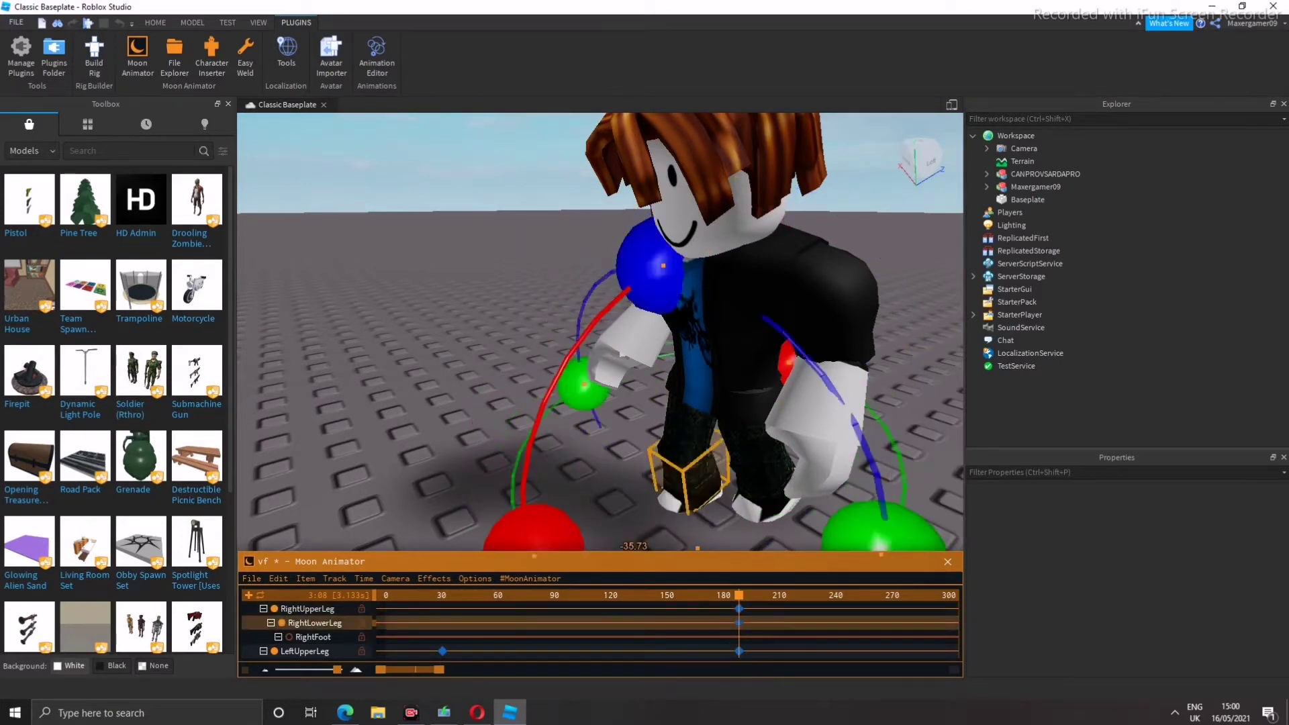
# Discard the white-armed character's leg rotations made at frame 188 and return to frame 30
pyautogui.moveTo(532, 517); pyautogui.dragTo(530, 395)
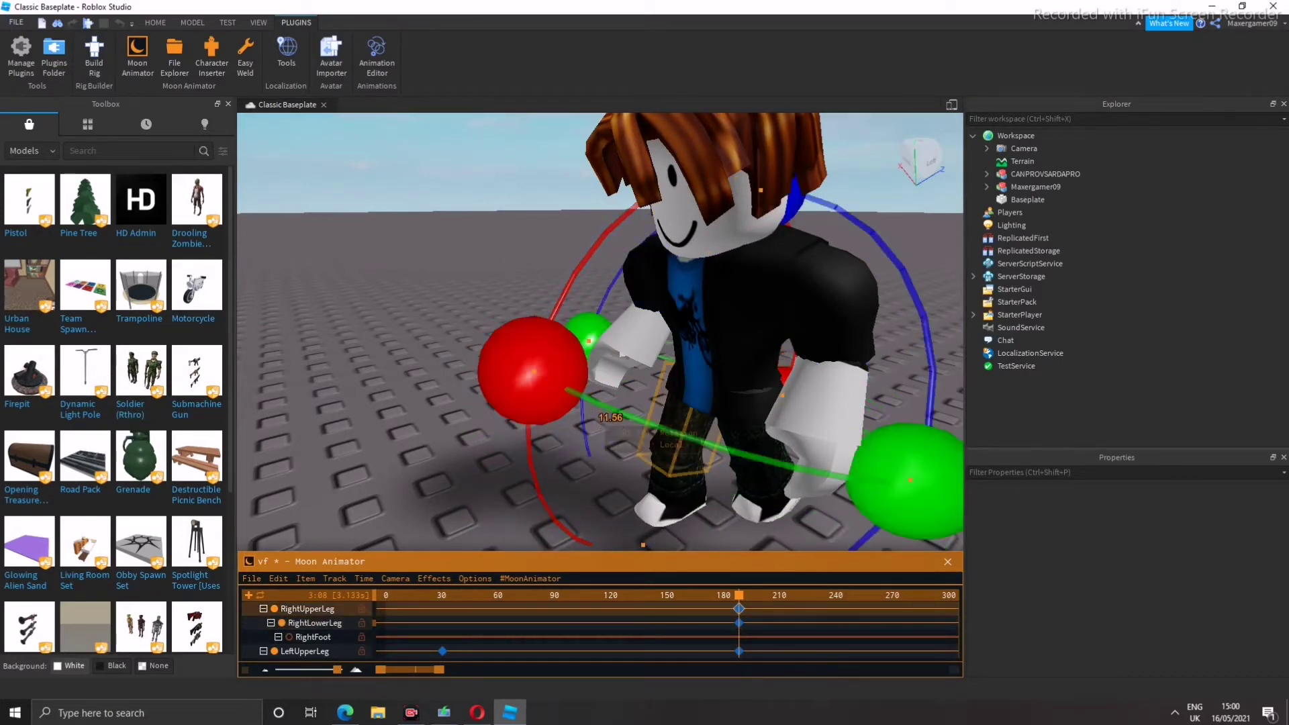
pyautogui.press('Escape')
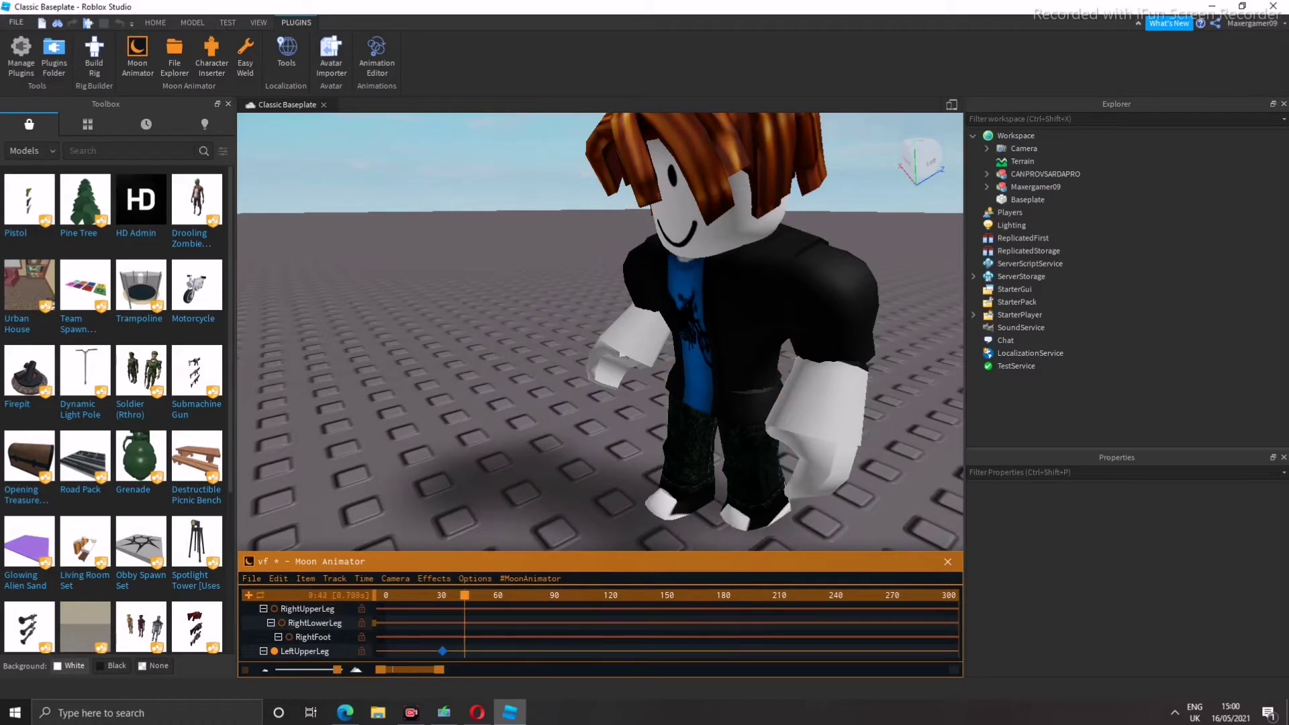
pyautogui.hotkey('shift', 'Left')
# At frame 30, swing the white-armed character's right upper leg forward and adjust the bend of the right lower leg
pyautogui.click(678, 430)
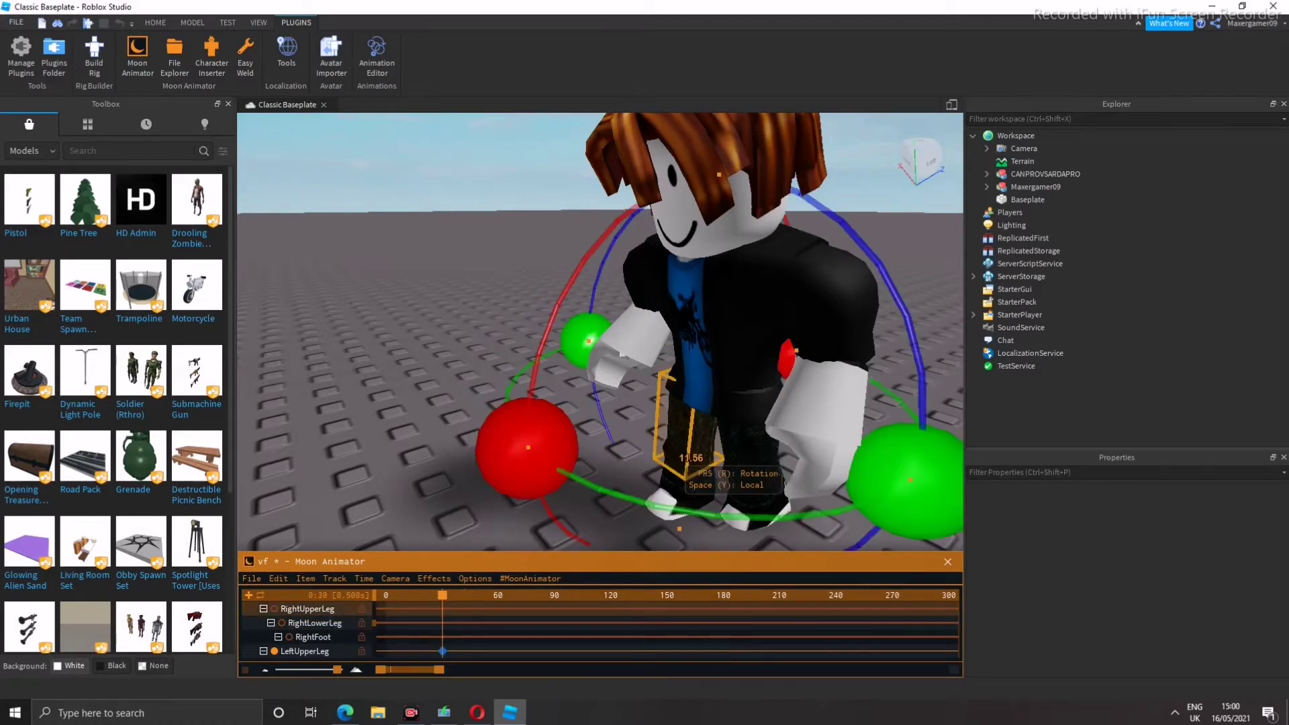
pyautogui.moveTo(526, 446); pyautogui.dragTo(513, 514)
pyautogui.moveTo(533, 374); pyautogui.dragTo(539, 350)
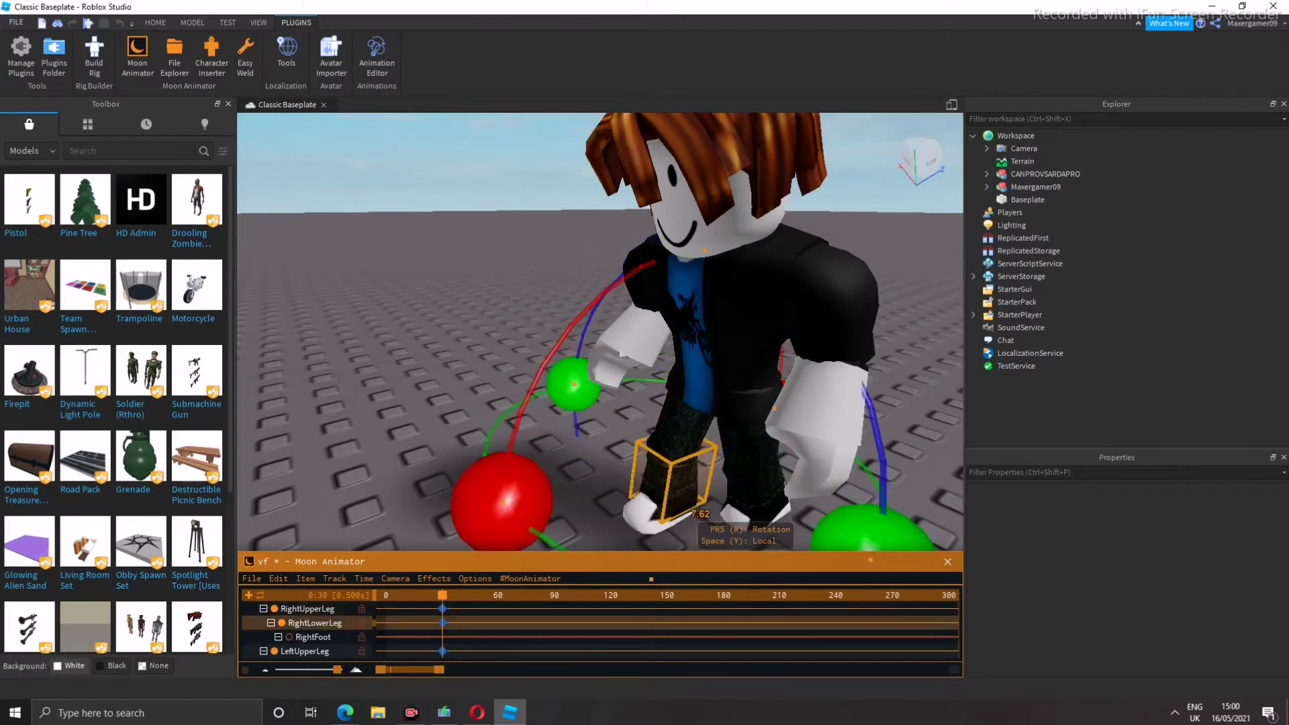
pyautogui.moveTo(483, 493); pyautogui.dragTo(510, 510)
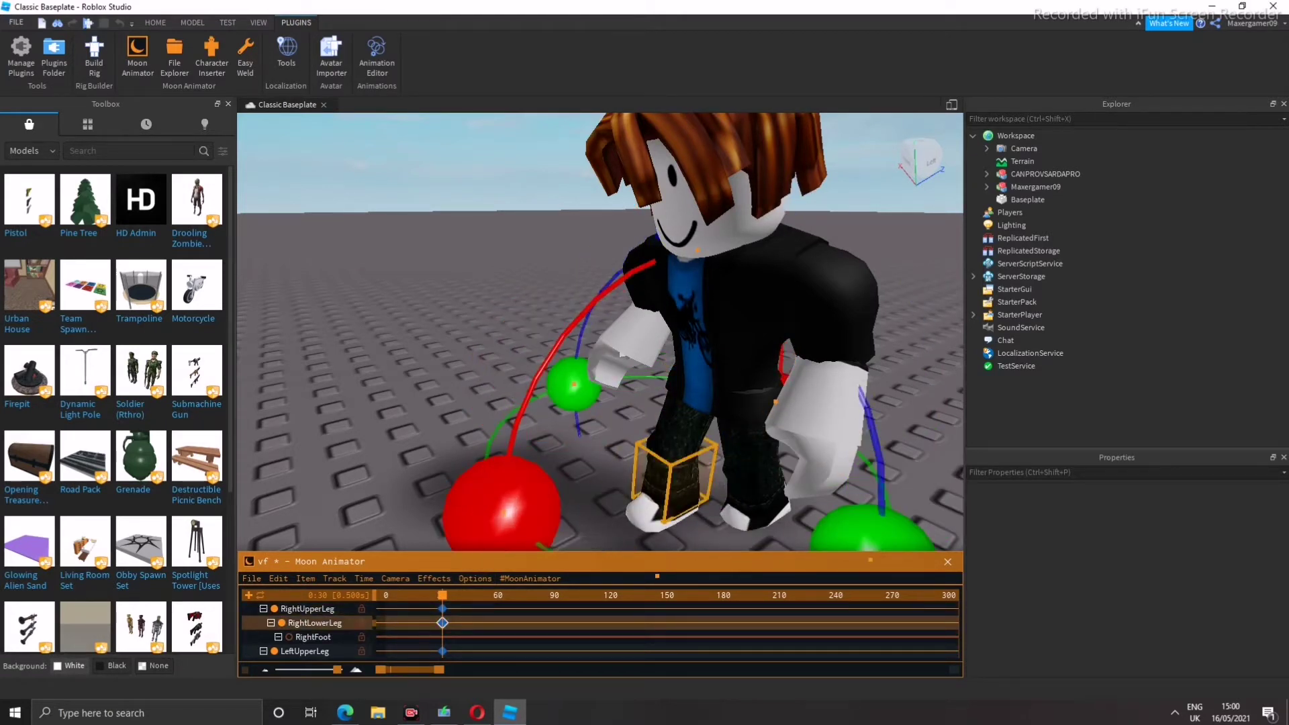
# At frame 59, move the white-armed character's lower torso toward the other character
pyautogui.moveTo(468, 594); pyautogui.dragTo(504, 594)
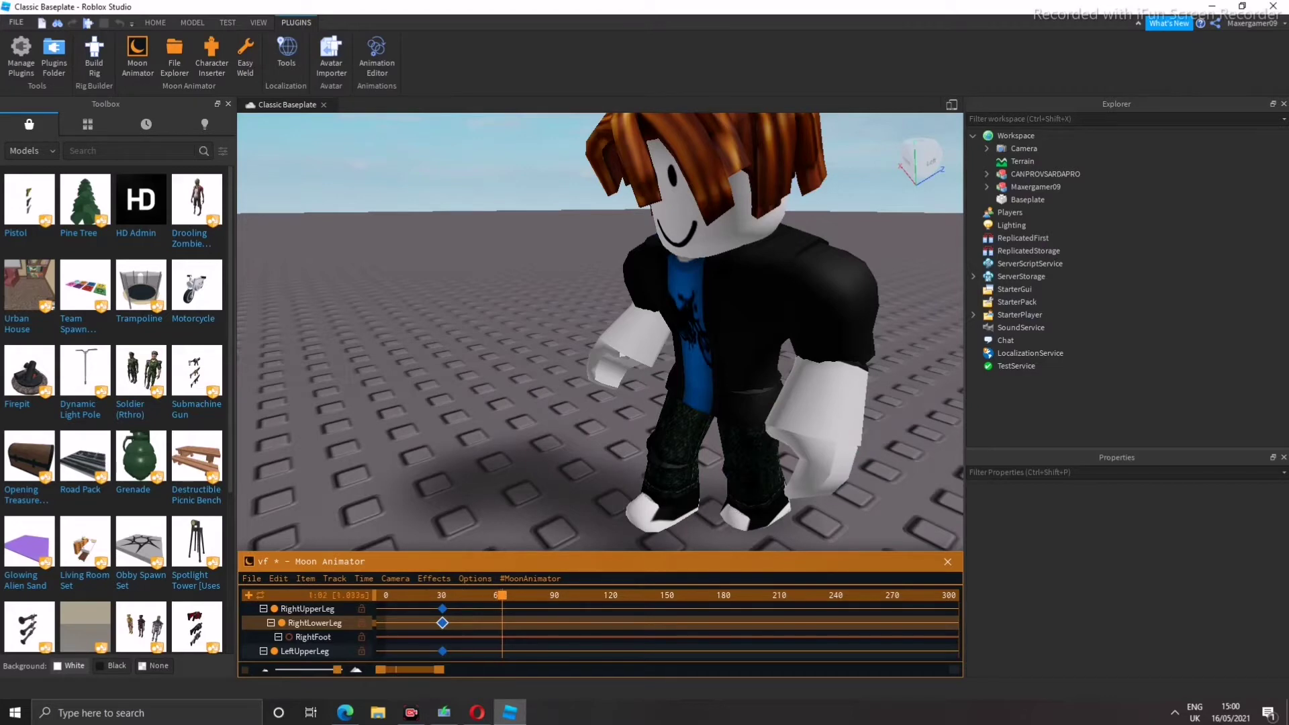
pyautogui.moveTo(499, 595); pyautogui.dragTo(497, 595)
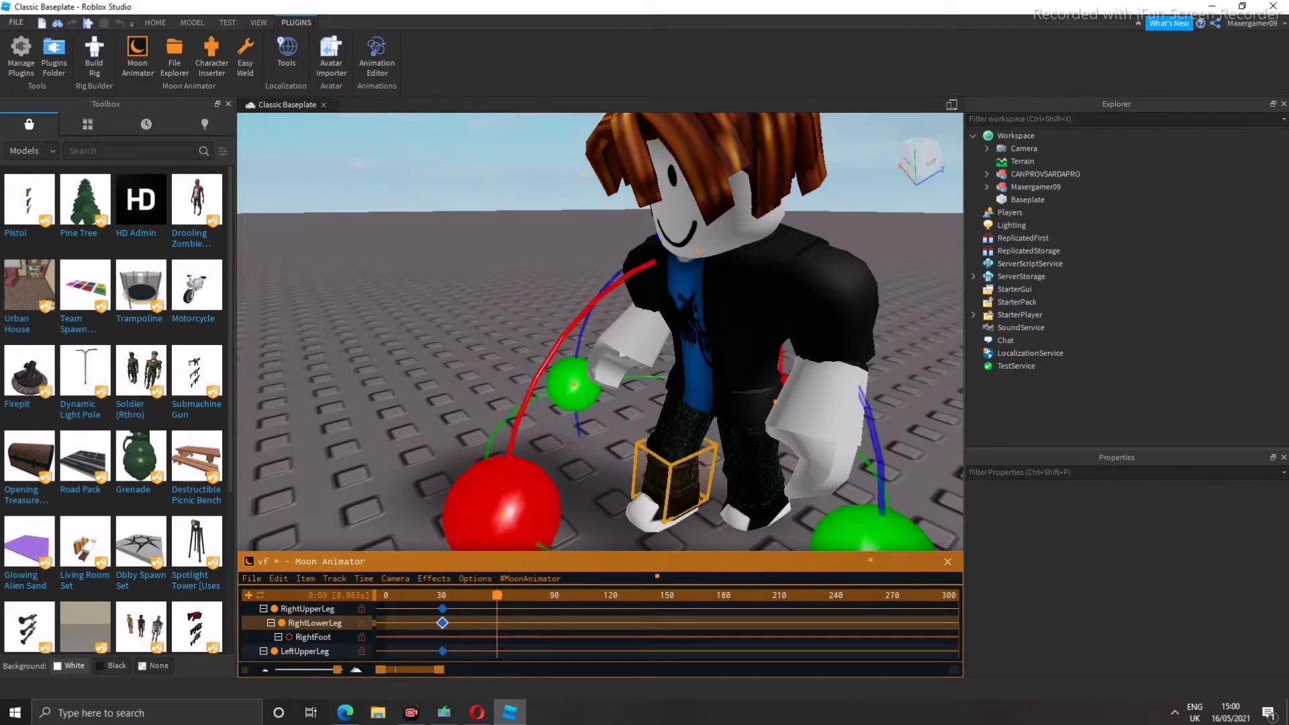
pyautogui.click(725, 296)
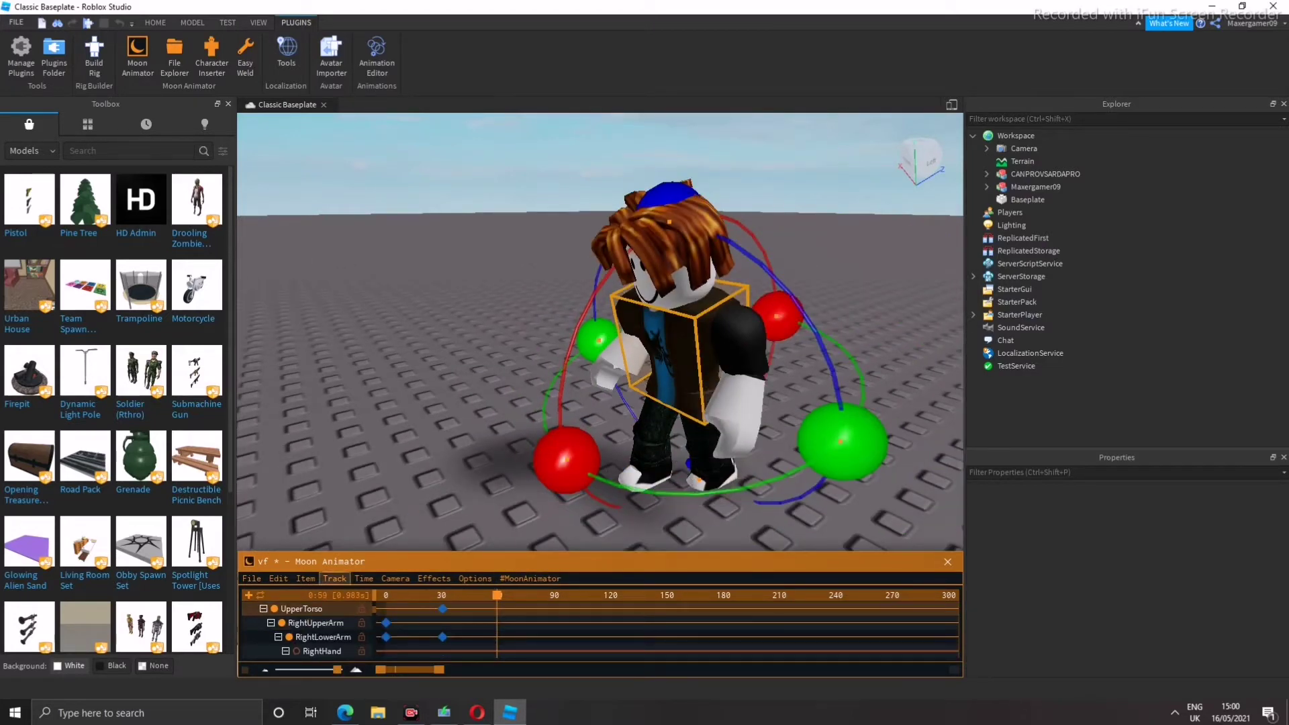
pyautogui.press('r')
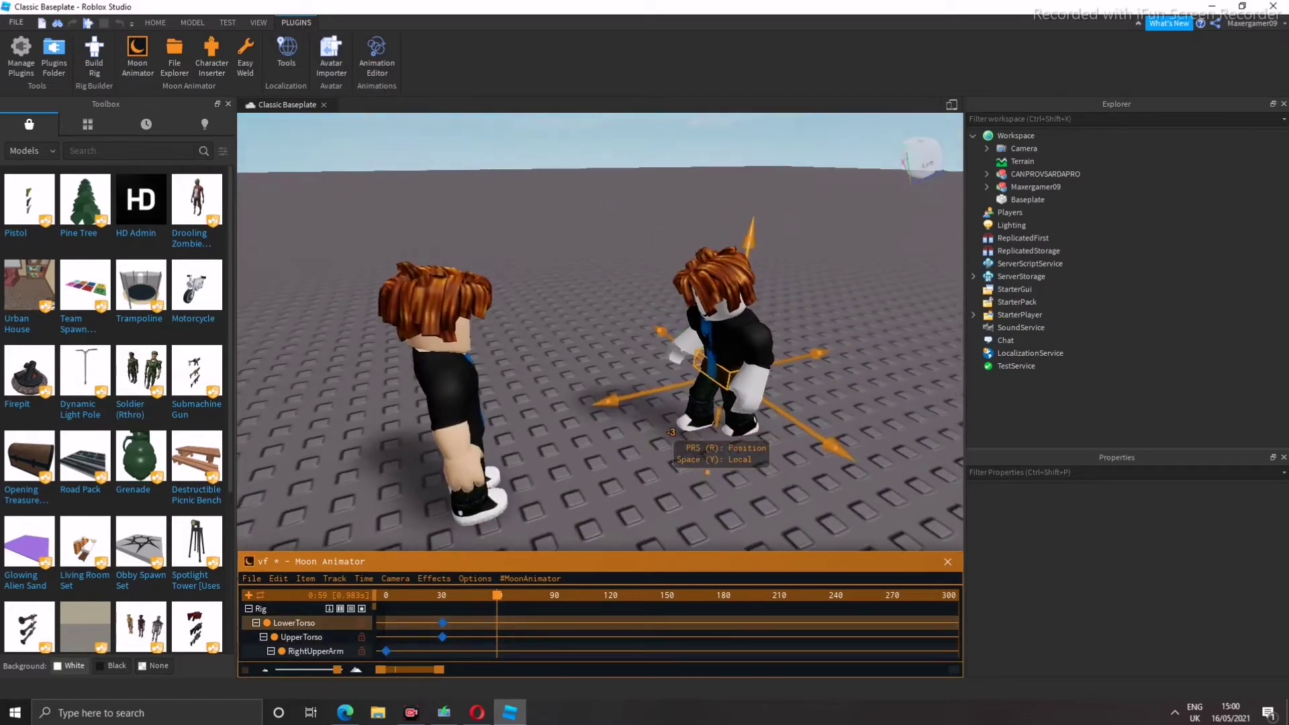
pyautogui.moveTo(688, 402); pyautogui.dragTo(615, 430)
pyautogui.scroll(5, 713, 362)
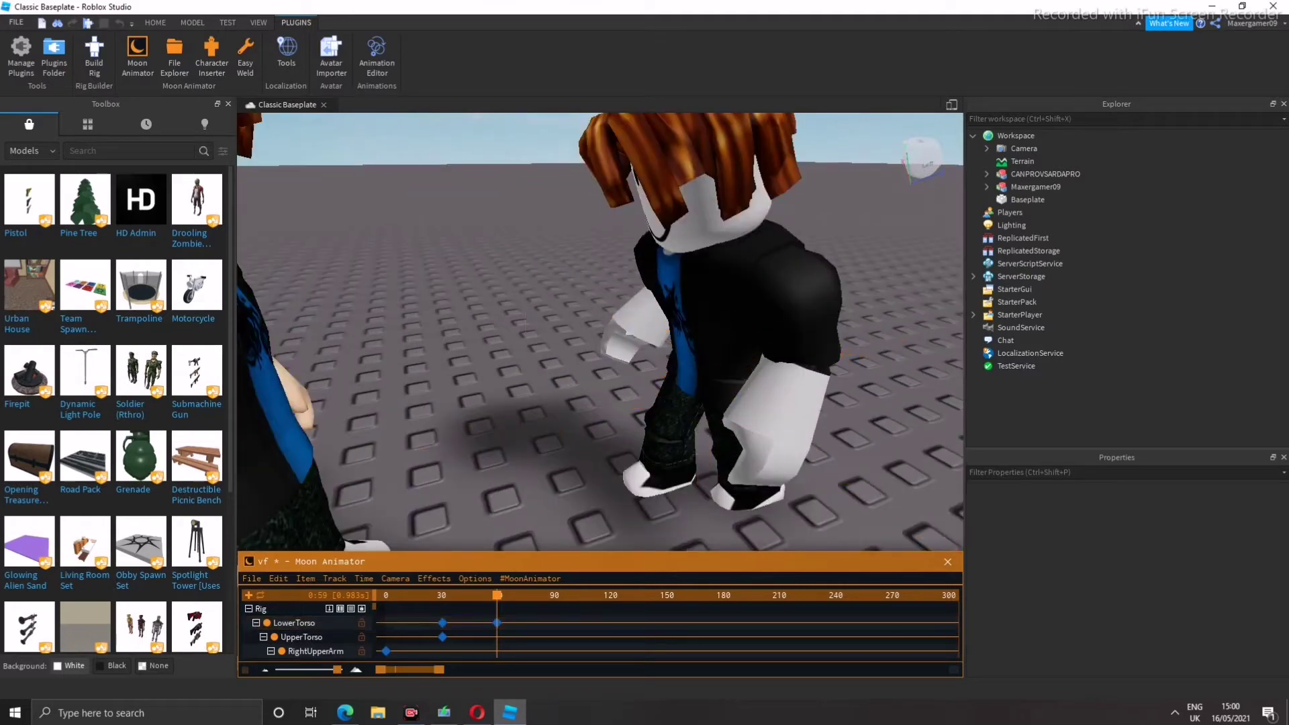
# Rotate the white-armed character's upper torso into a more upright pose at frame 59
pyautogui.click(704, 288)
pyautogui.press('r')
pyautogui.moveTo(532, 446); pyautogui.dragTo(615, 422)
# At frame 59, swing the right leg back and the left leg forward into a mid-stride pose
pyautogui.click(766, 440)
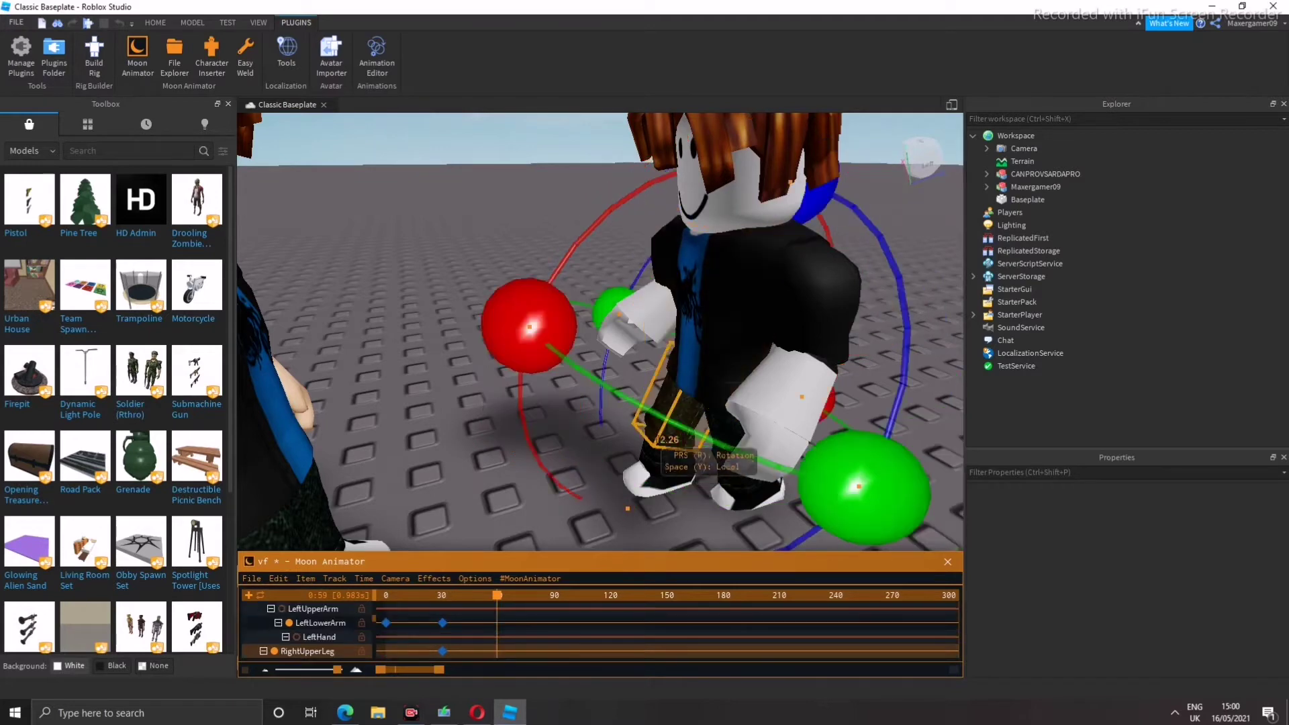
pyautogui.moveTo(489, 460); pyautogui.dragTo(550, 478)
pyautogui.click(671, 403)
pyautogui.click(718, 430)
pyautogui.moveTo(692, 477); pyautogui.dragTo(657, 470)
pyautogui.click(678, 490)
pyautogui.moveTo(530, 436); pyautogui.dragTo(575, 510)
# Fine-tune the upper torso's rotation by about -0.6 degrees at frame 59
pyautogui.click(738, 268)
pyautogui.moveTo(705, 483); pyautogui.dragTo(713, 410)
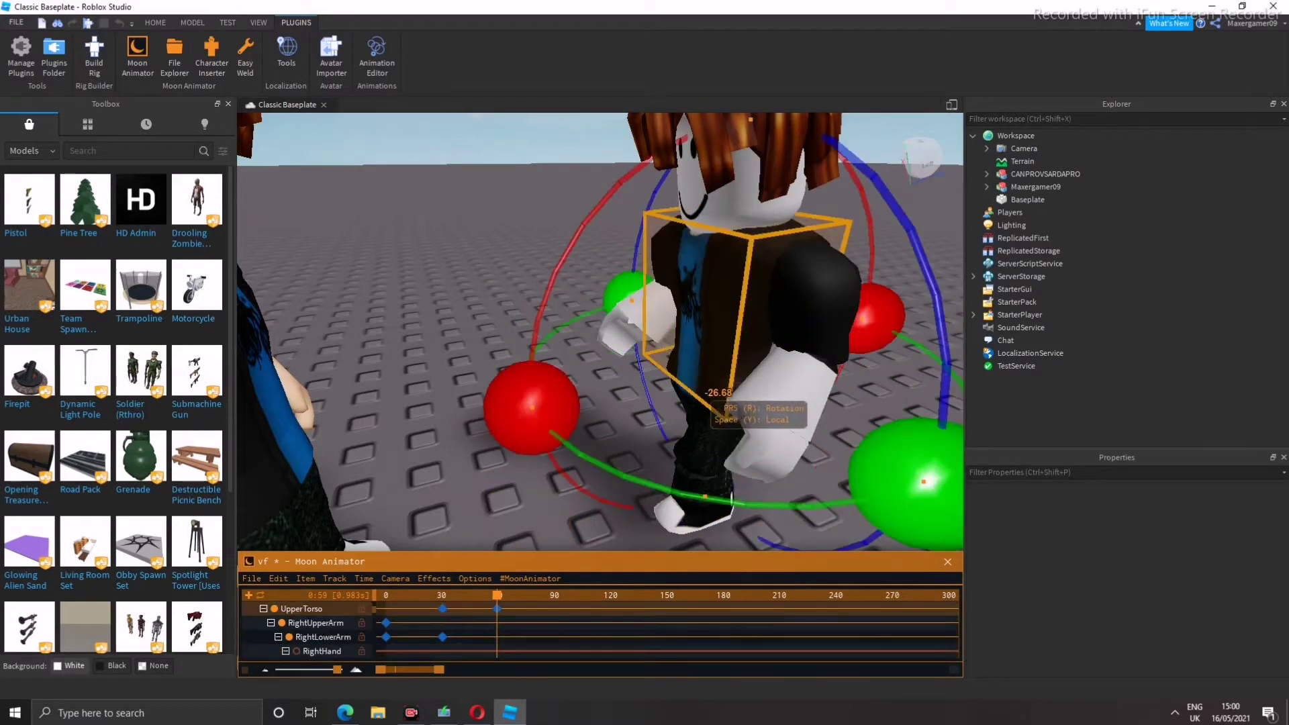
pyautogui.click(665, 268)
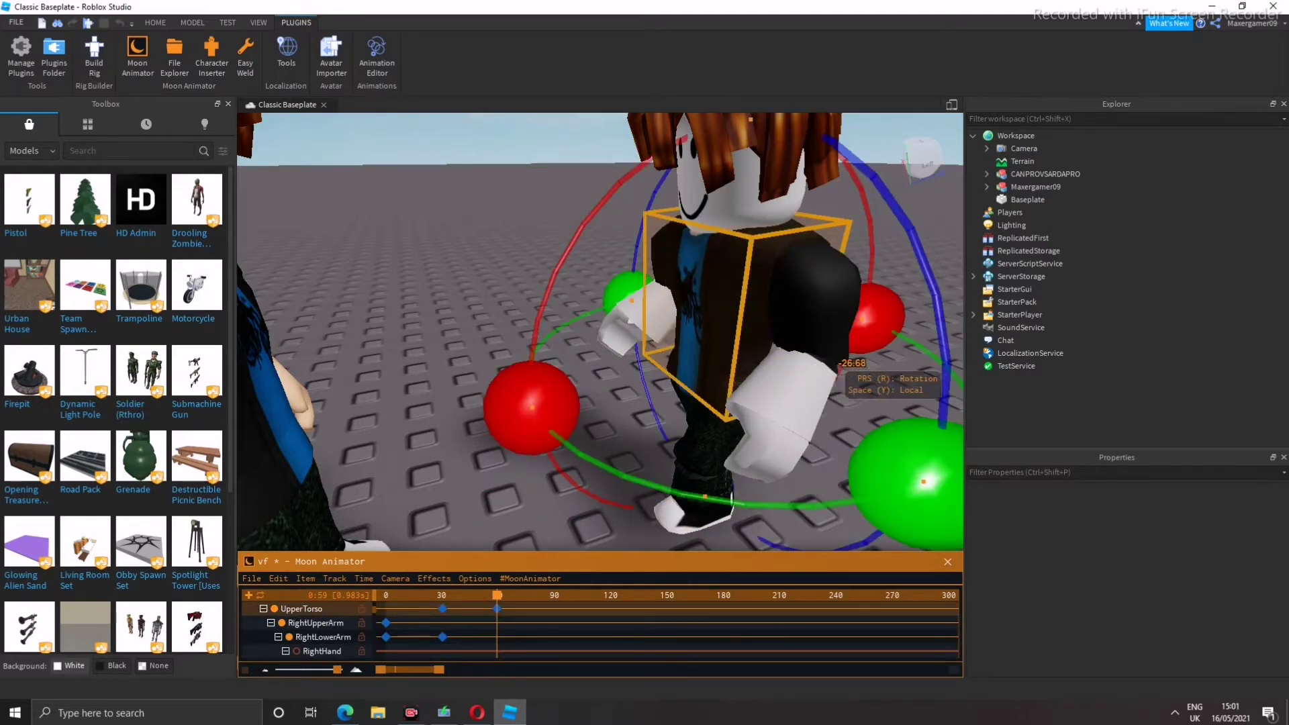
pyautogui.moveTo(839, 362); pyautogui.dragTo(722, 341)
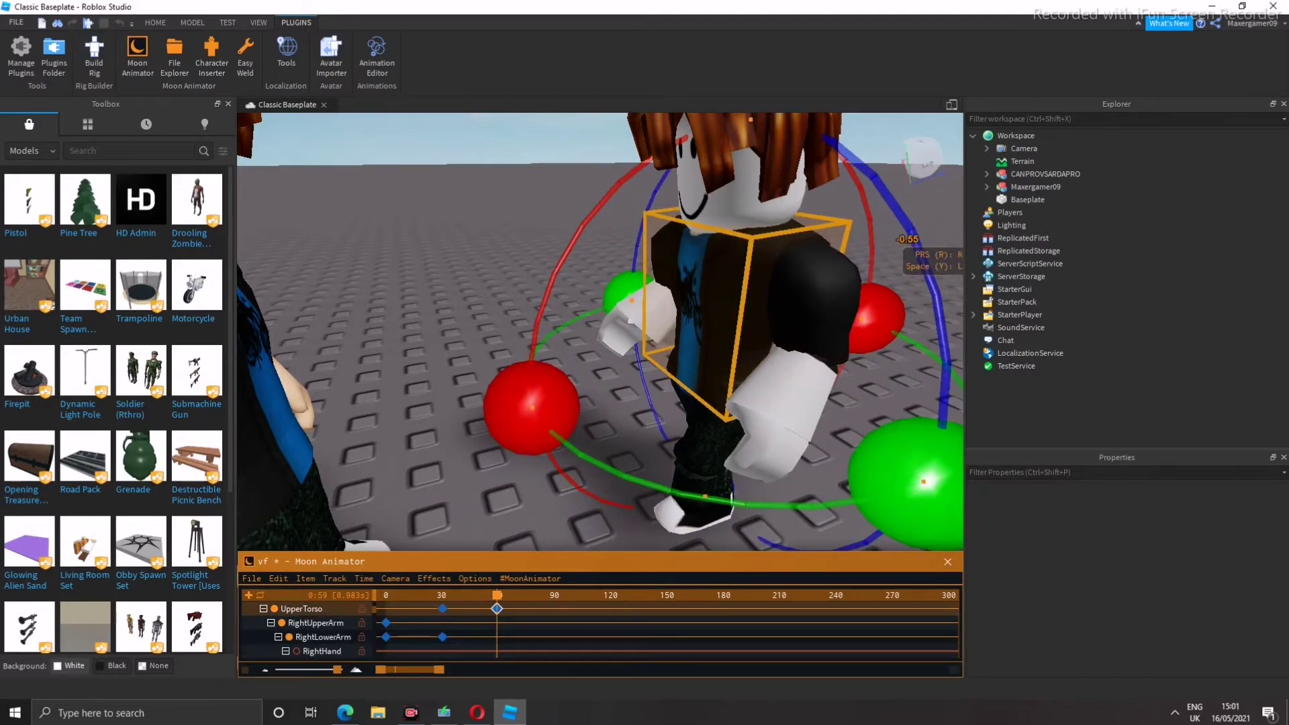
pyautogui.scroll(-3, 898, 243)
pyautogui.moveTo(898, 243); pyautogui.dragTo(738, 268, button='right')
pyautogui.scroll(-2, 308, 631)
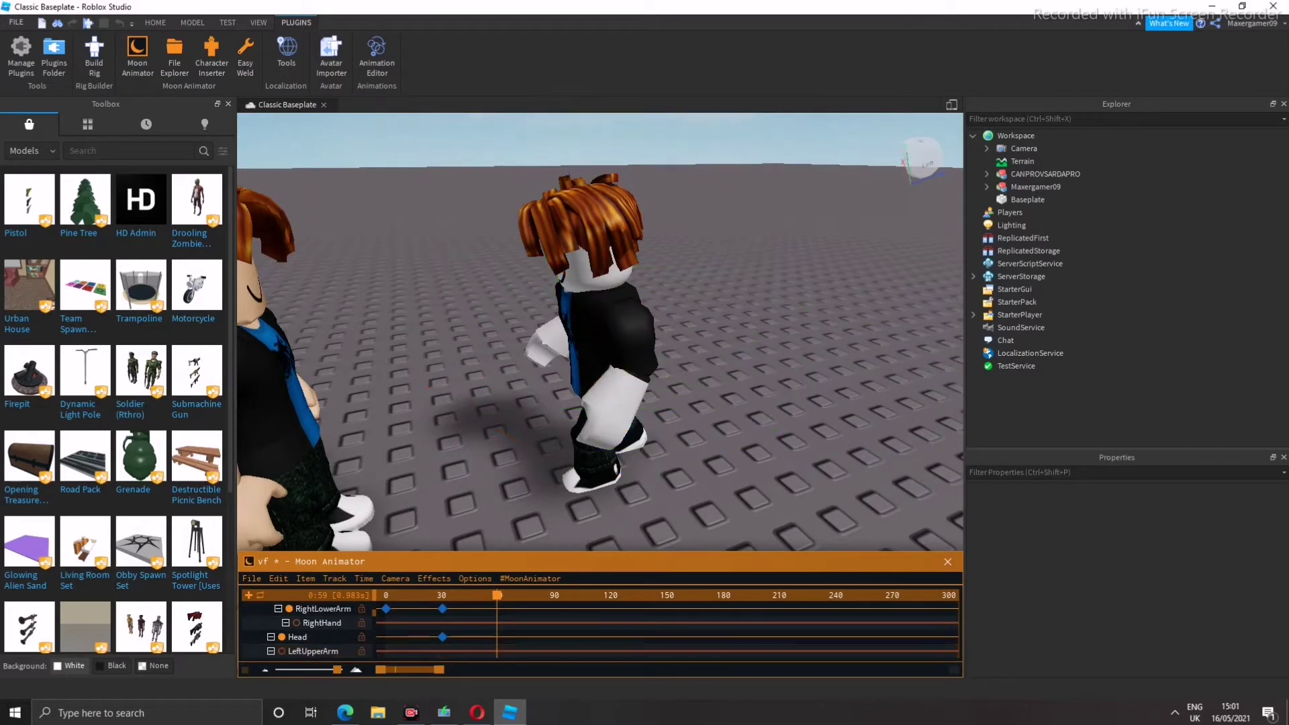
# At frame 59, rotate the right upper arm about 33.1 degrees and the right lower arm about -17.4 degrees
pyautogui.click(536, 345)
pyautogui.moveTo(489, 374); pyautogui.dragTo(500, 423)
pyautogui.moveTo(501, 423); pyautogui.dragTo(671, 376, button='right')
pyautogui.click(402, 363)
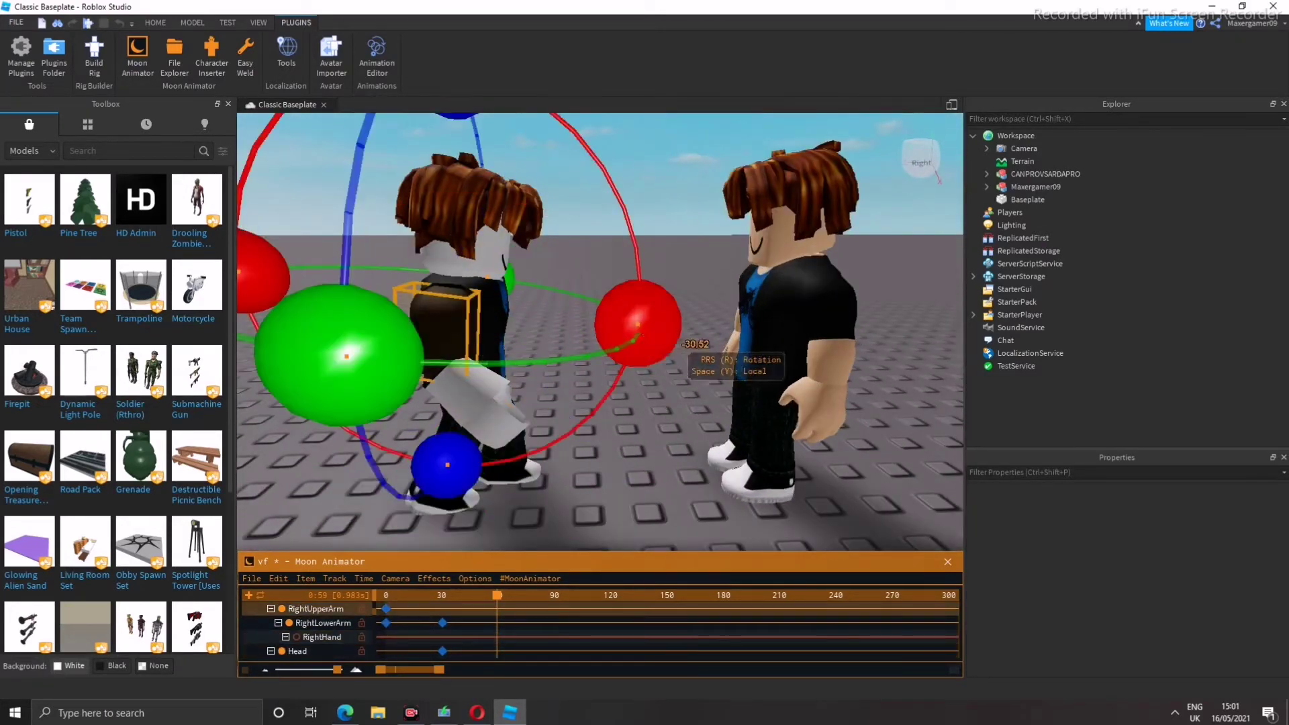
pyautogui.scroll(3, 470, 335)
pyautogui.moveTo(624, 222); pyautogui.dragTo(664, 202)
pyautogui.click(537, 366)
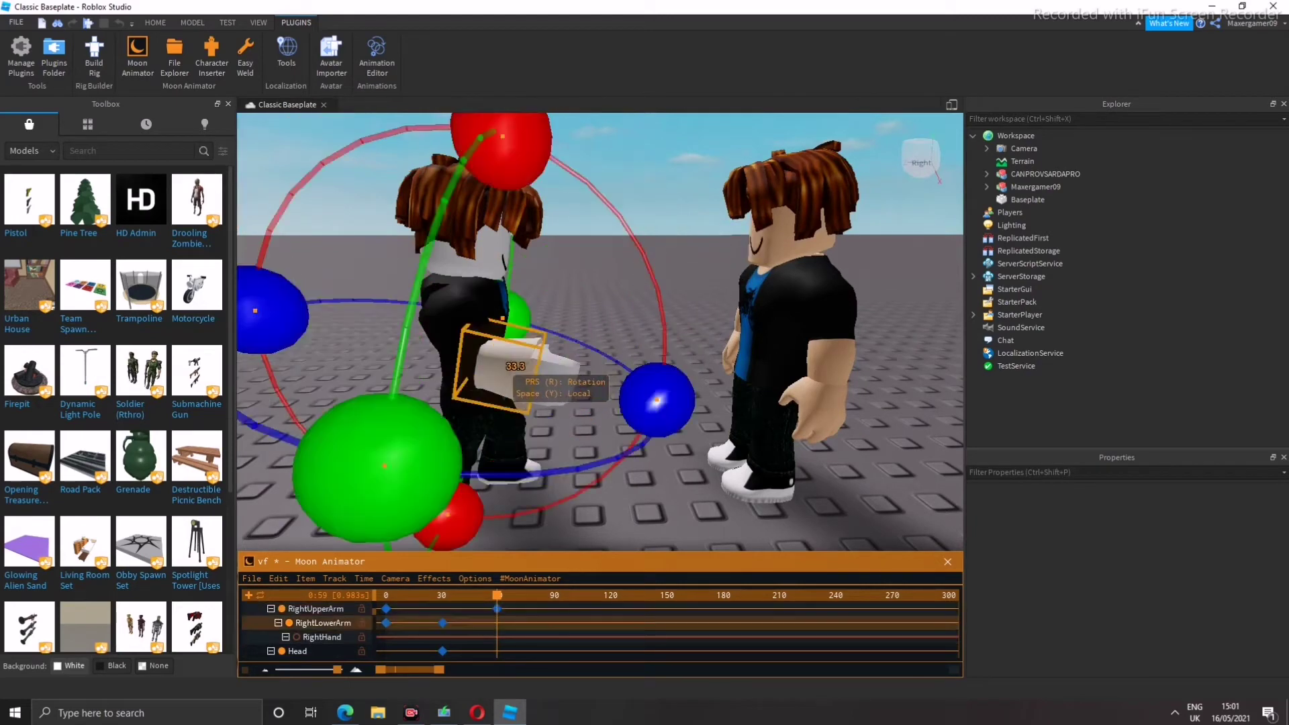
pyautogui.moveTo(502, 138); pyautogui.dragTo(561, 202)
pyautogui.scroll(-3, 598, 335)
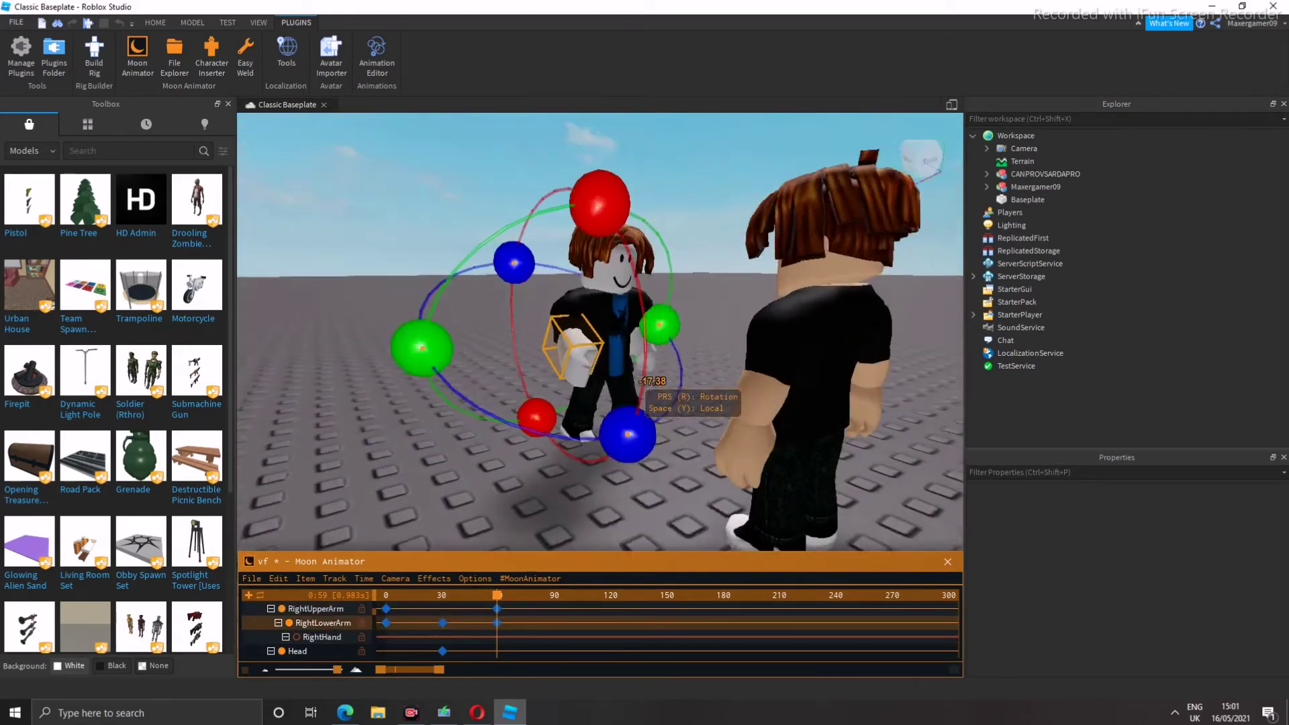
# Refine the arm pose at frame 59 by rotating the right upper arm about -12.9 degrees and the right lower arm about -5.9 degrees
pyautogui.moveTo(604, 335); pyautogui.dragTo(672, 336, button='right')
pyautogui.moveTo(636, 255); pyautogui.dragTo(601, 218)
pyautogui.click(576, 312)
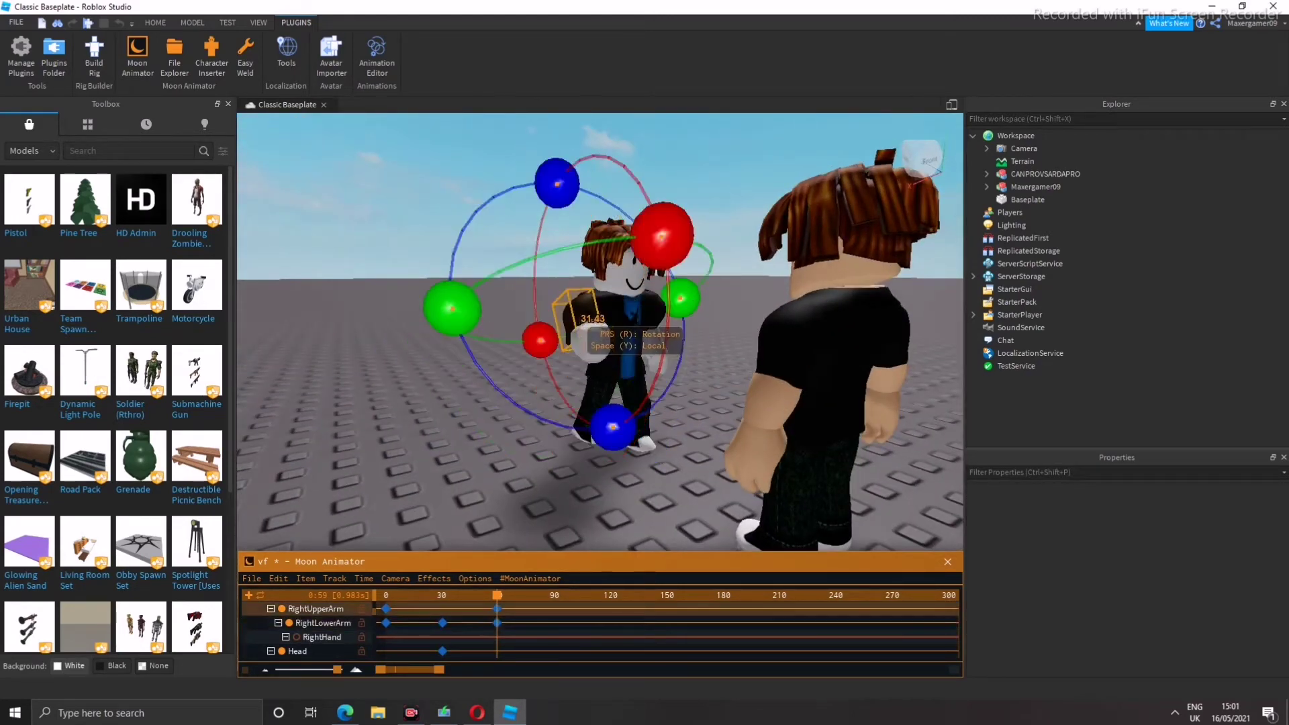
pyautogui.scroll(-5, 600, 332)
pyautogui.moveTo(600, 332); pyautogui.dragTo(537, 322, button='right')
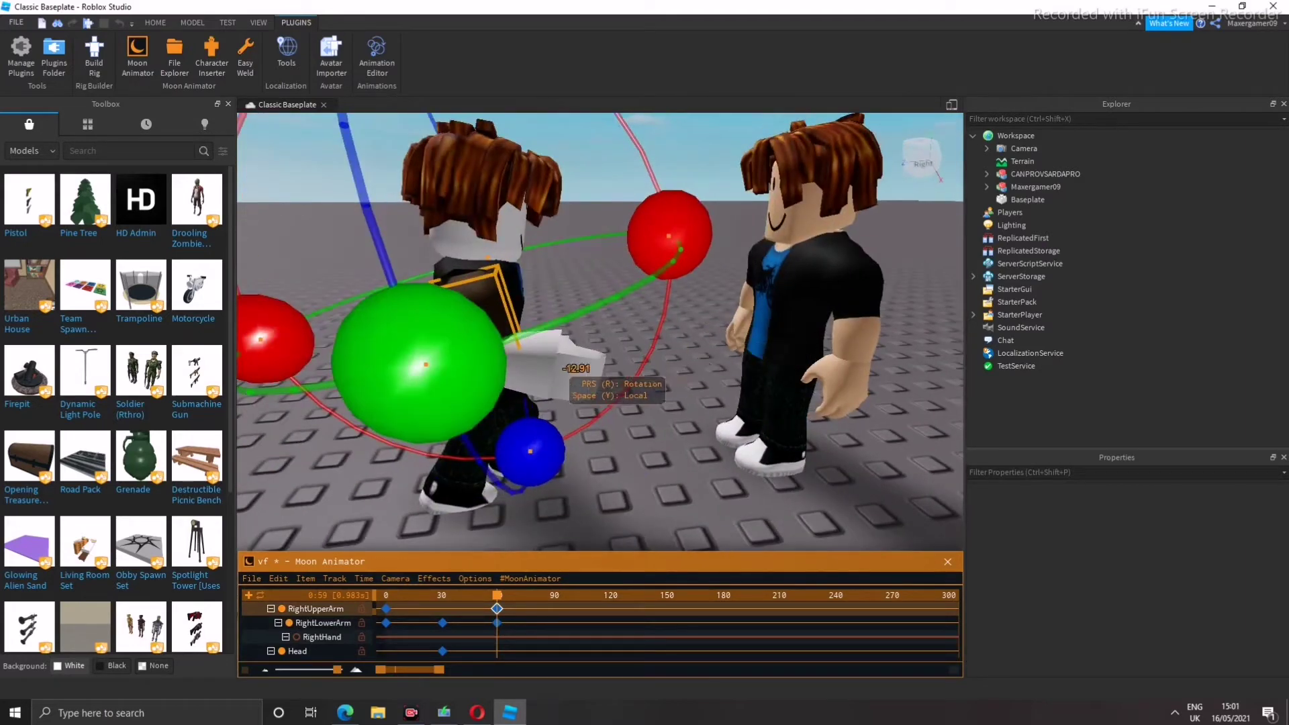
pyautogui.moveTo(644, 322); pyautogui.dragTo(675, 329)
pyautogui.scroll(5, 675, 329)
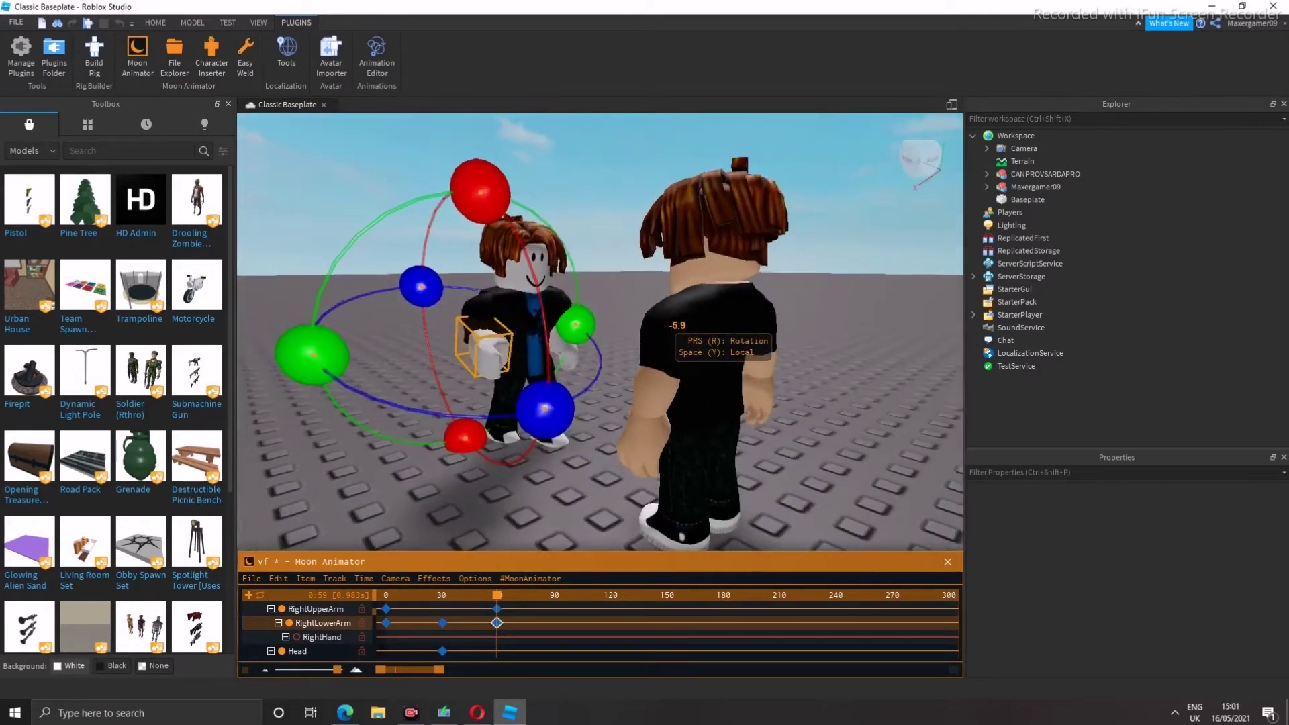
pyautogui.moveTo(675, 329); pyautogui.dragTo(678, 329, button='right')
# Play back the animation and adjust the lower torso's position at frame 59
pyautogui.scroll(5, 600, 332)
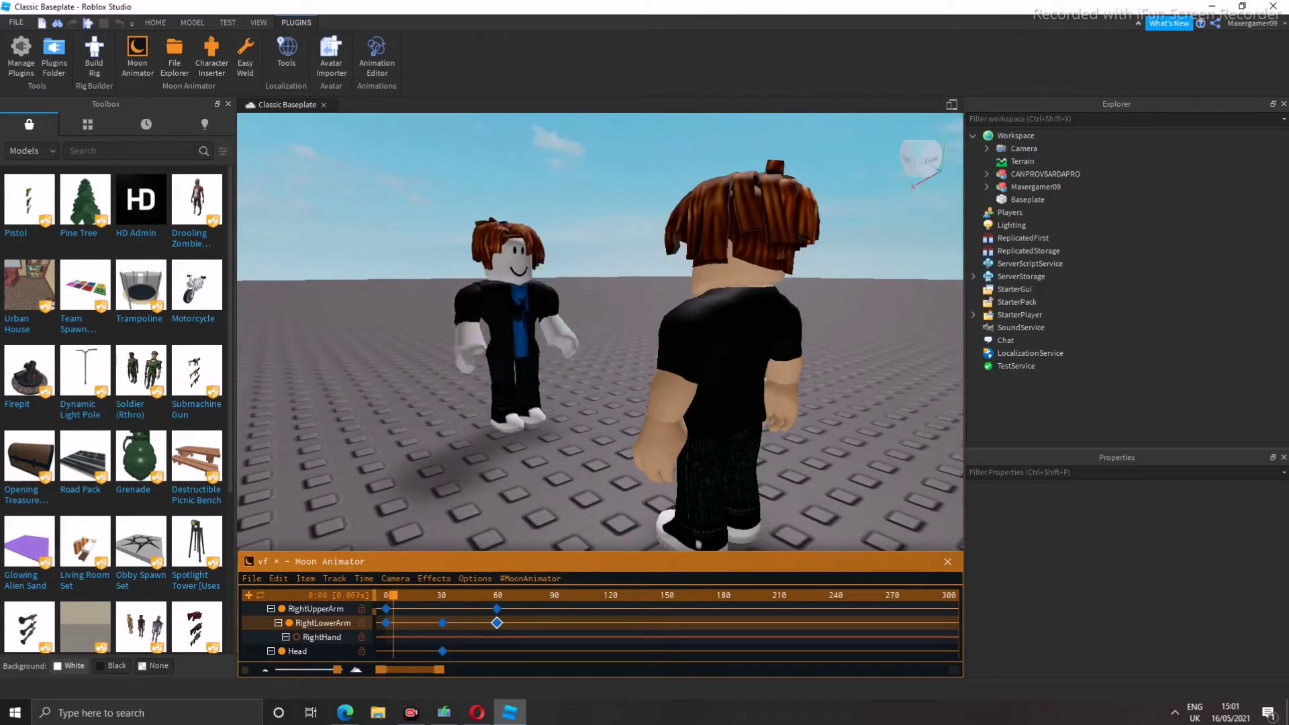
pyautogui.scroll(-3, 600, 332)
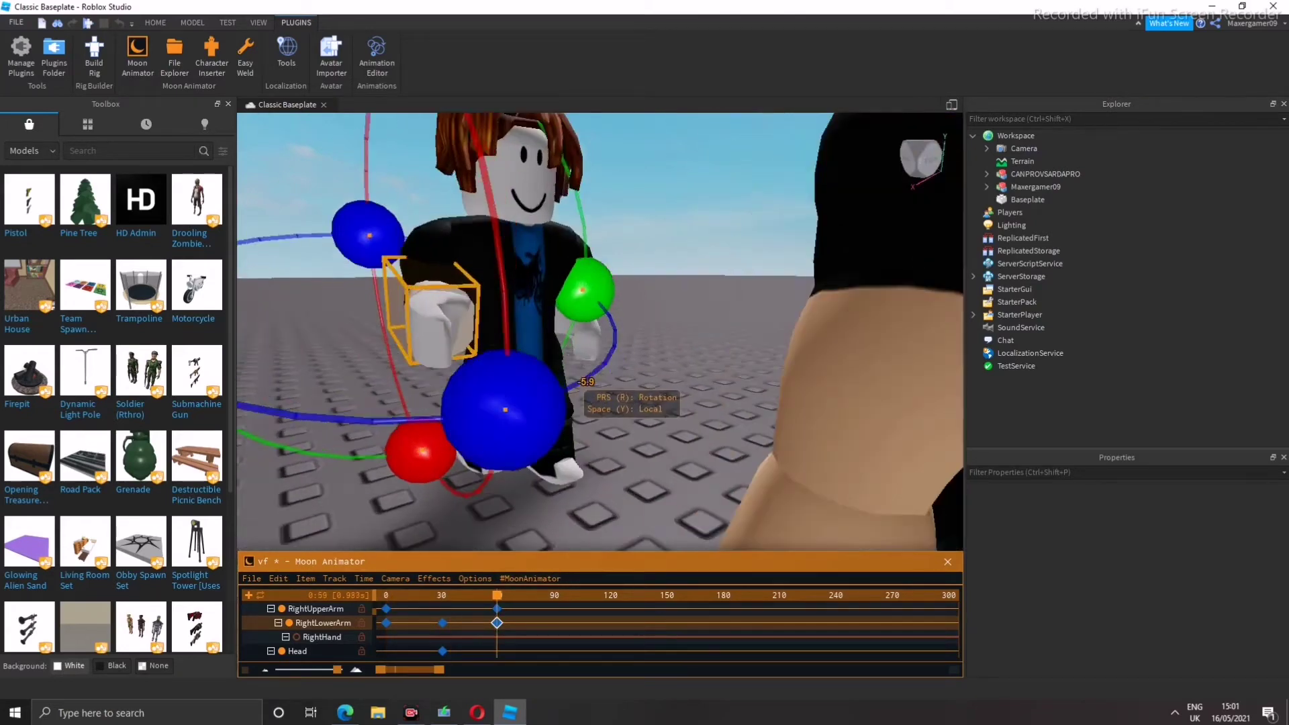
pyautogui.click(518, 331)
pyautogui.scroll(-2, 518, 331)
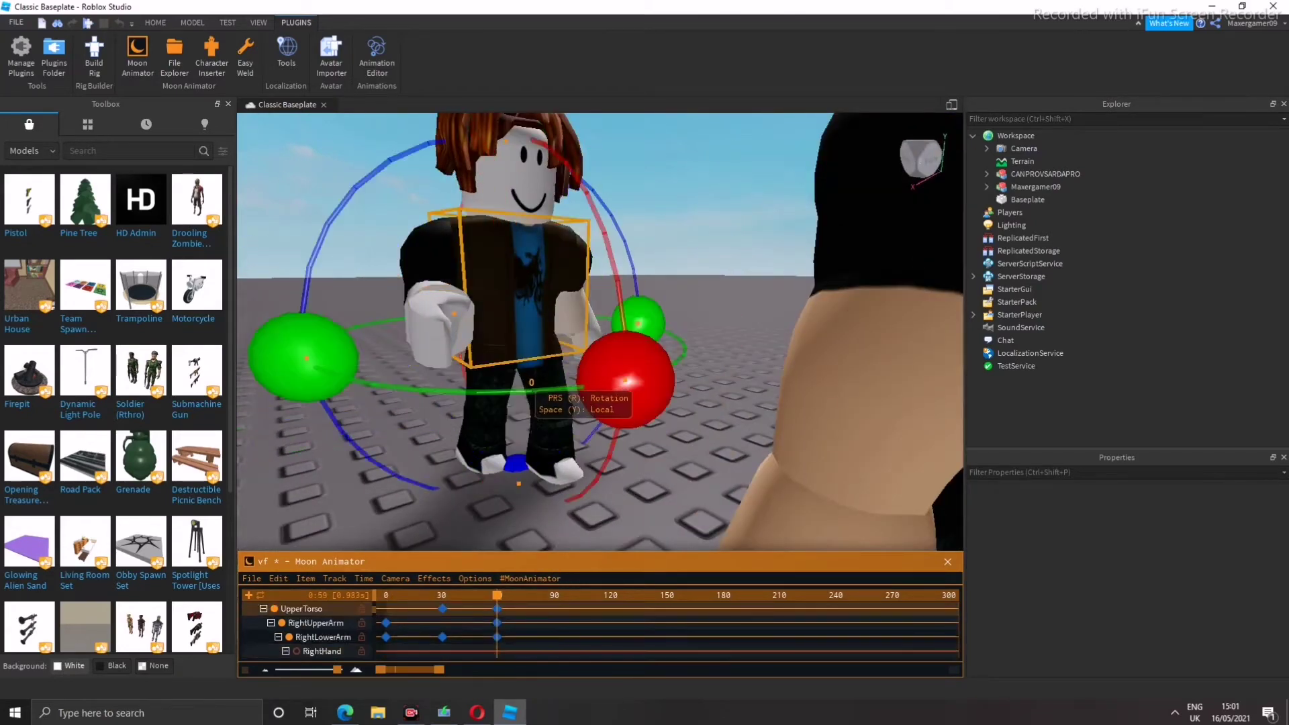
pyautogui.scroll(5, 600, 332)
pyautogui.click(517, 366)
pyautogui.press('r')
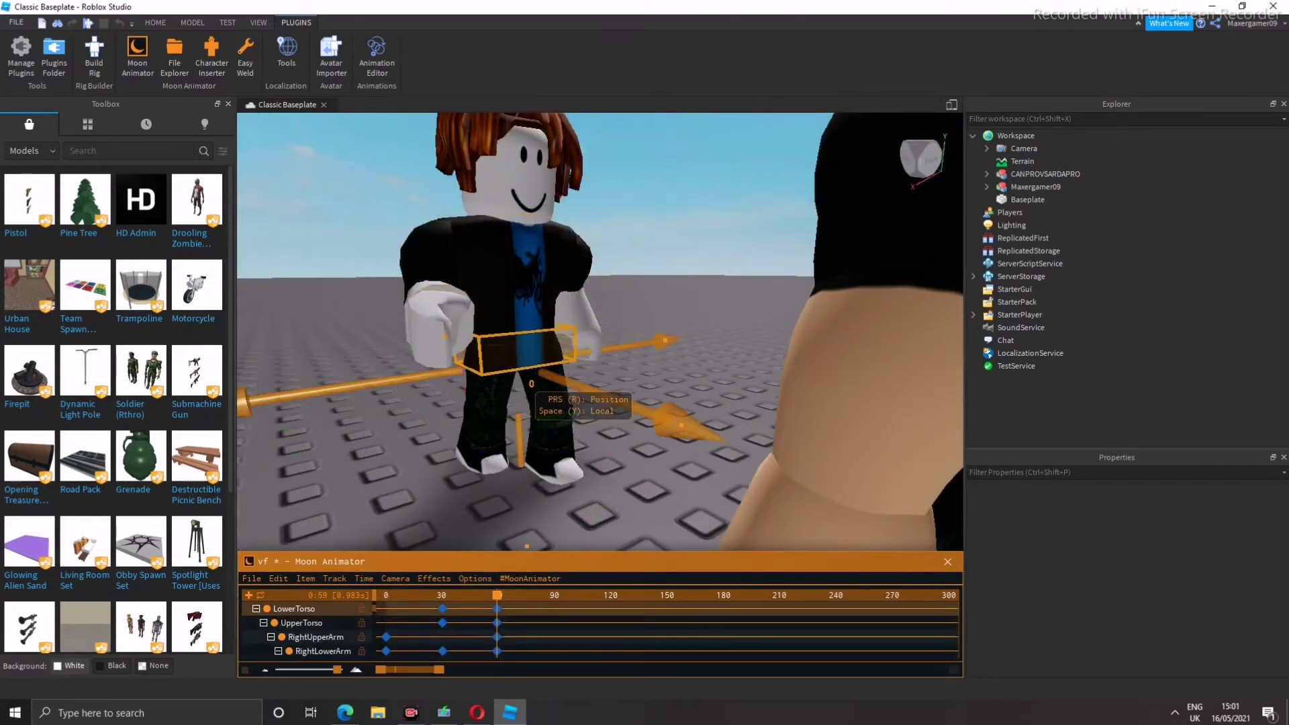
pyautogui.moveTo(600, 332); pyautogui.dragTo(644, 333, button='right')
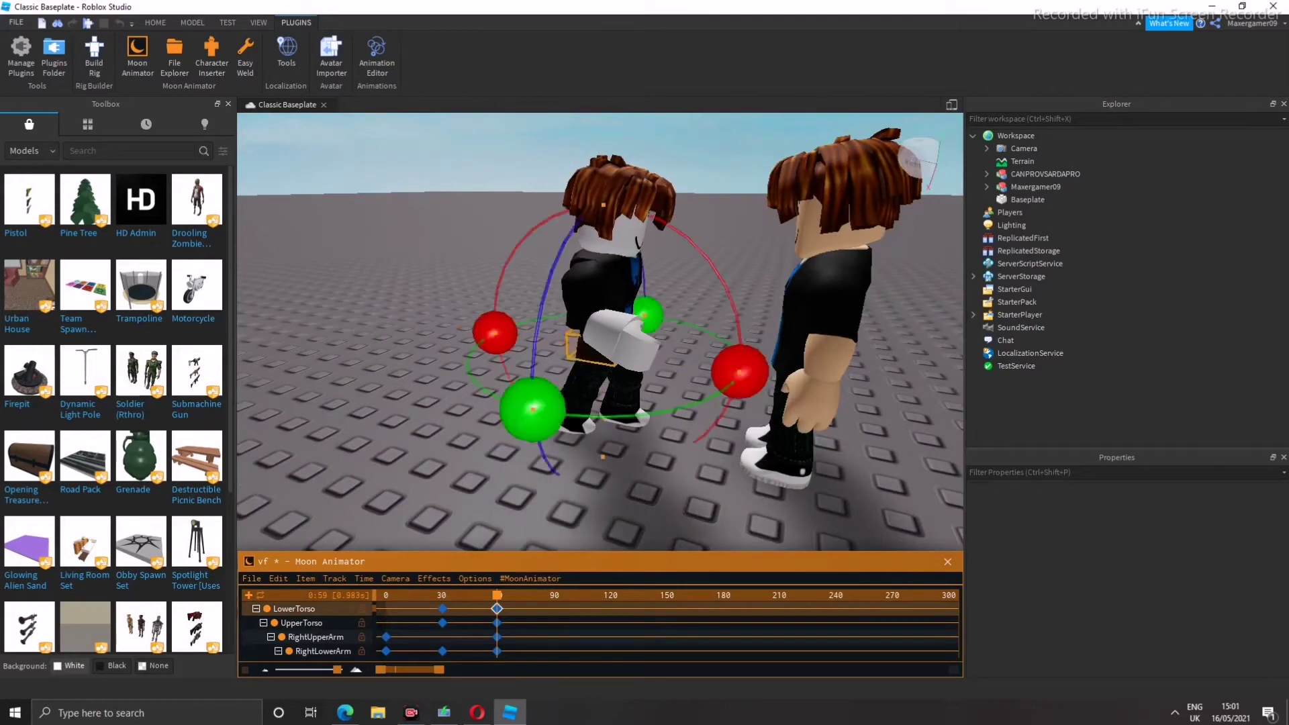
pyautogui.scroll(3, 600, 332)
# Rotate the white-armed character's left upper leg further forward at frame 59
pyautogui.click(391, 594)
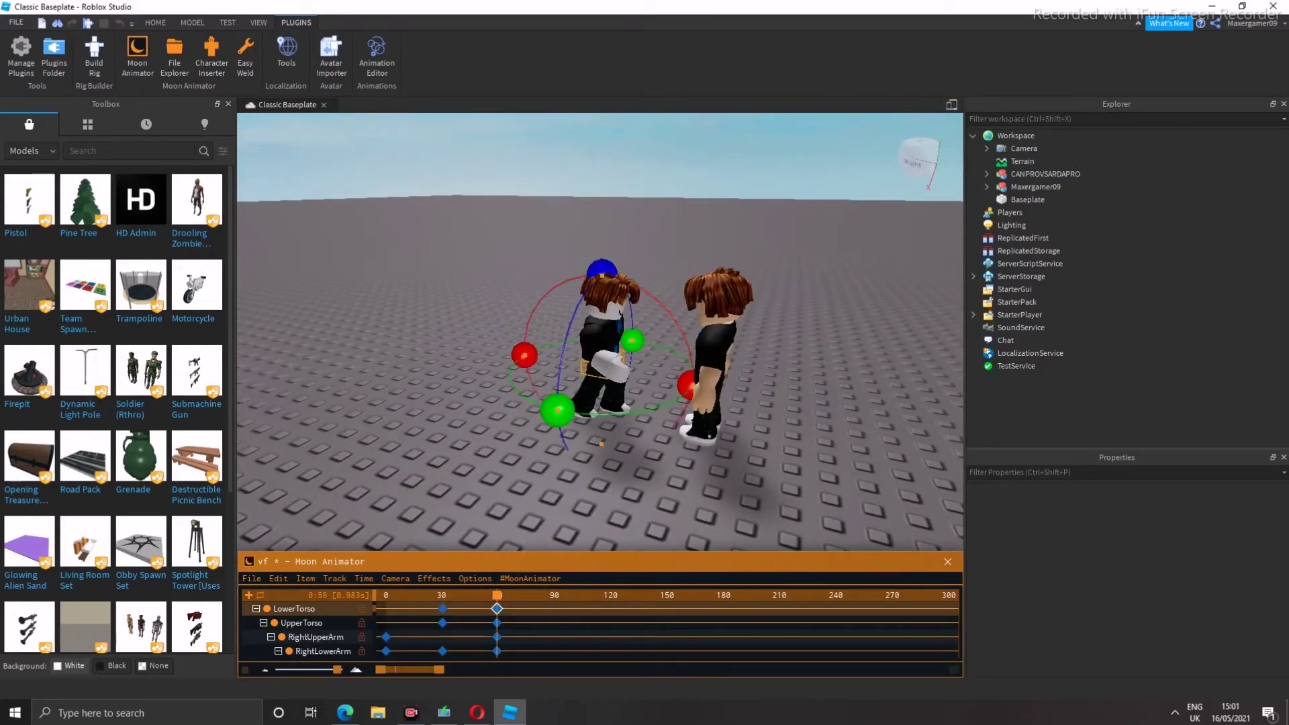
pyautogui.scroll(5, 600, 333)
pyautogui.click(591, 429)
pyautogui.moveTo(768, 365); pyautogui.dragTo(756, 253)
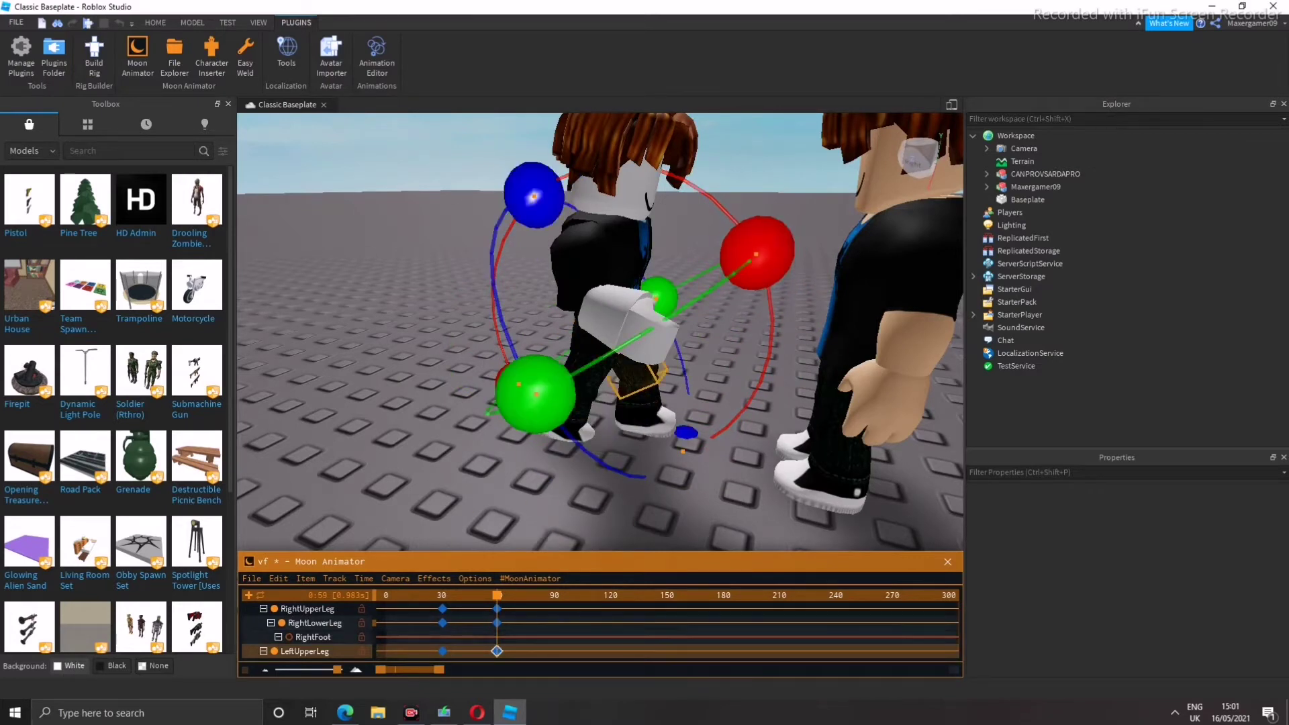
# At frame 59, move the lower torso about 0.6 closer to the other character and play back the animation
pyautogui.scroll(5, 309, 629)
pyautogui.scroll(3, 309, 629)
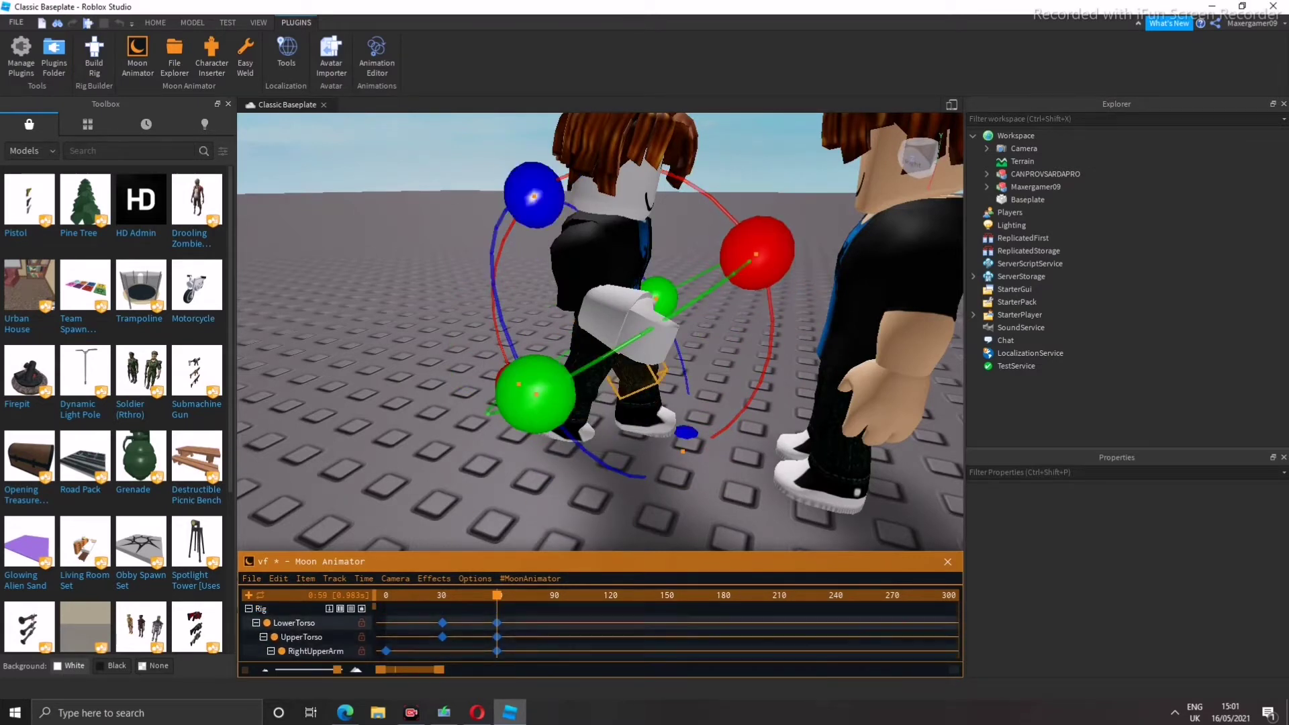
pyautogui.click(295, 636)
pyautogui.moveTo(628, 326); pyautogui.dragTo(675, 322)
pyautogui.press('space')
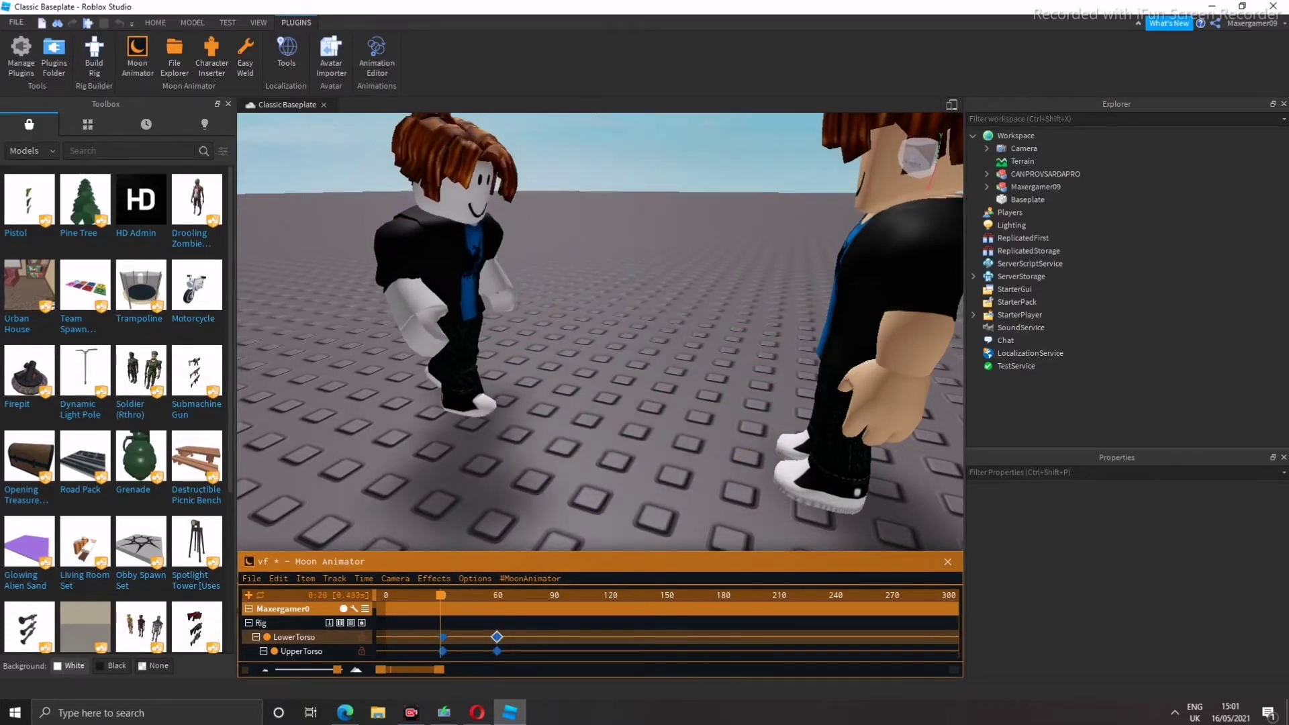
# At frame 59, rotate the left upper leg about -7.9 degrees and the left lower leg about 4.8 degrees
pyautogui.click(661, 389)
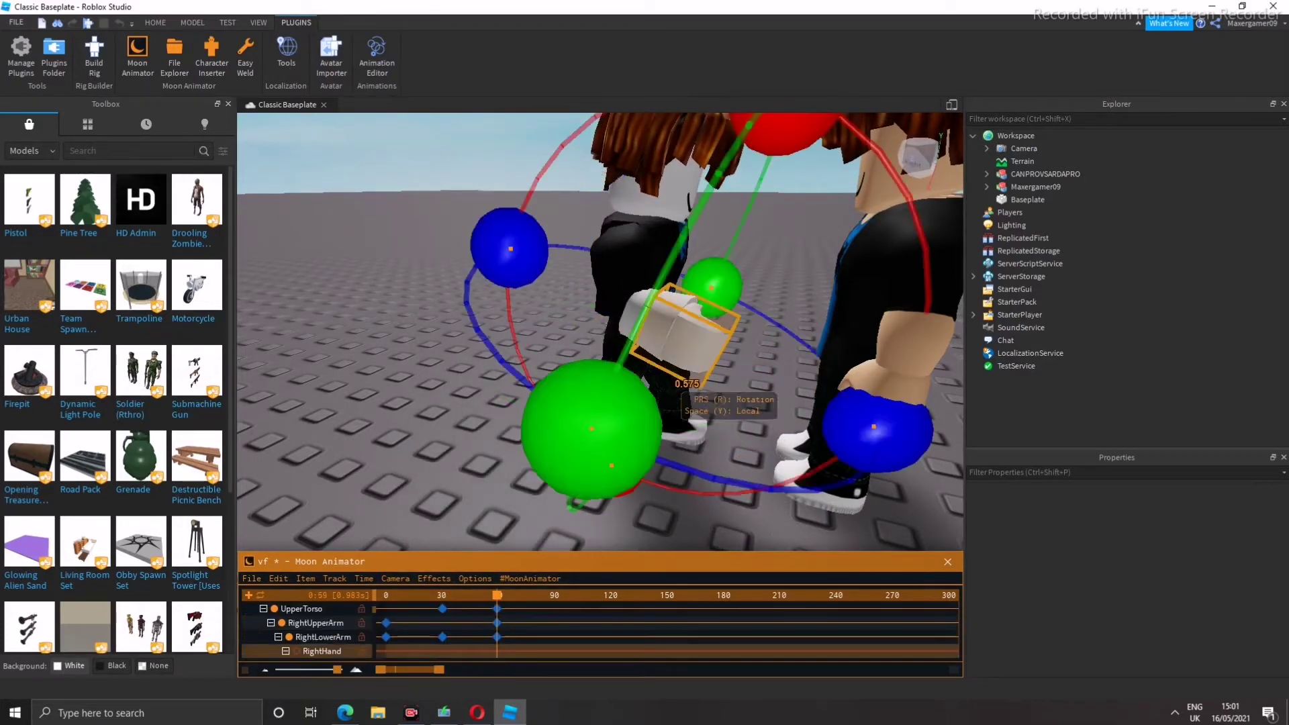
pyautogui.moveTo(799, 256)
pyautogui.mouseDown()
pyautogui.moveTo(779, 245)
pyautogui.moveTo(797, 254)
pyautogui.mouseUp()
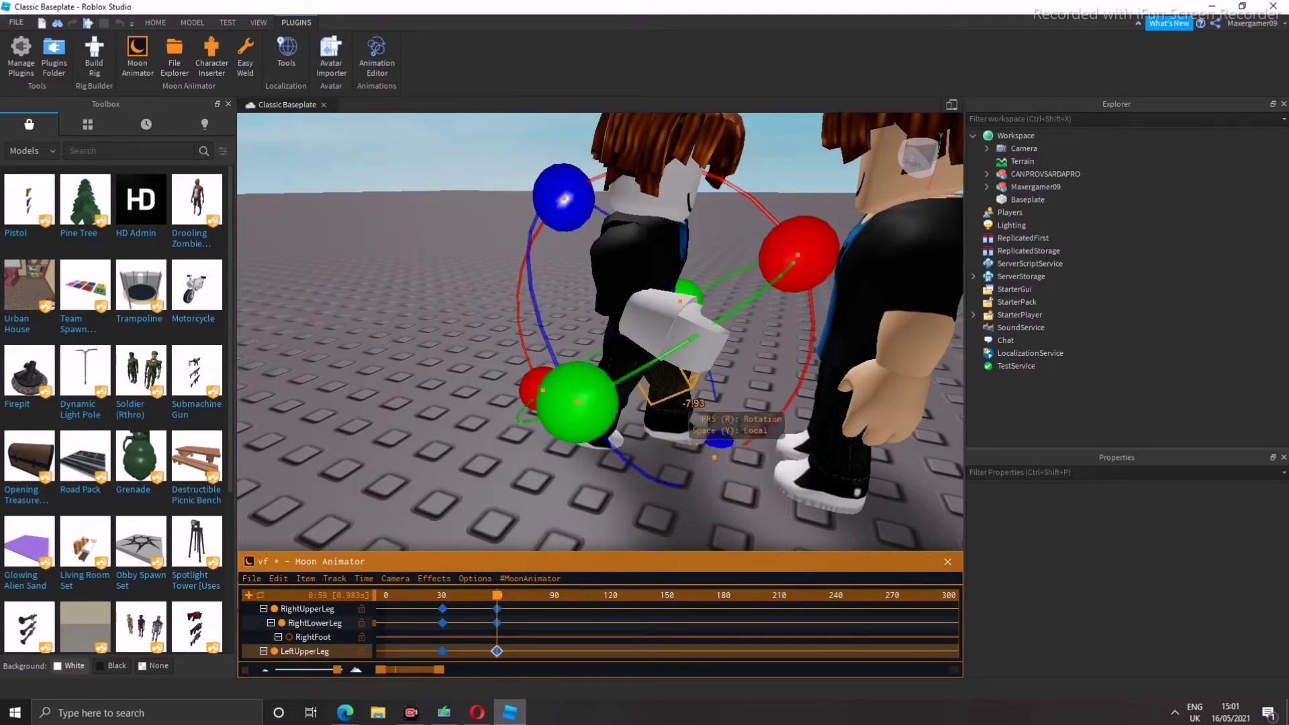
pyautogui.click(667, 406)
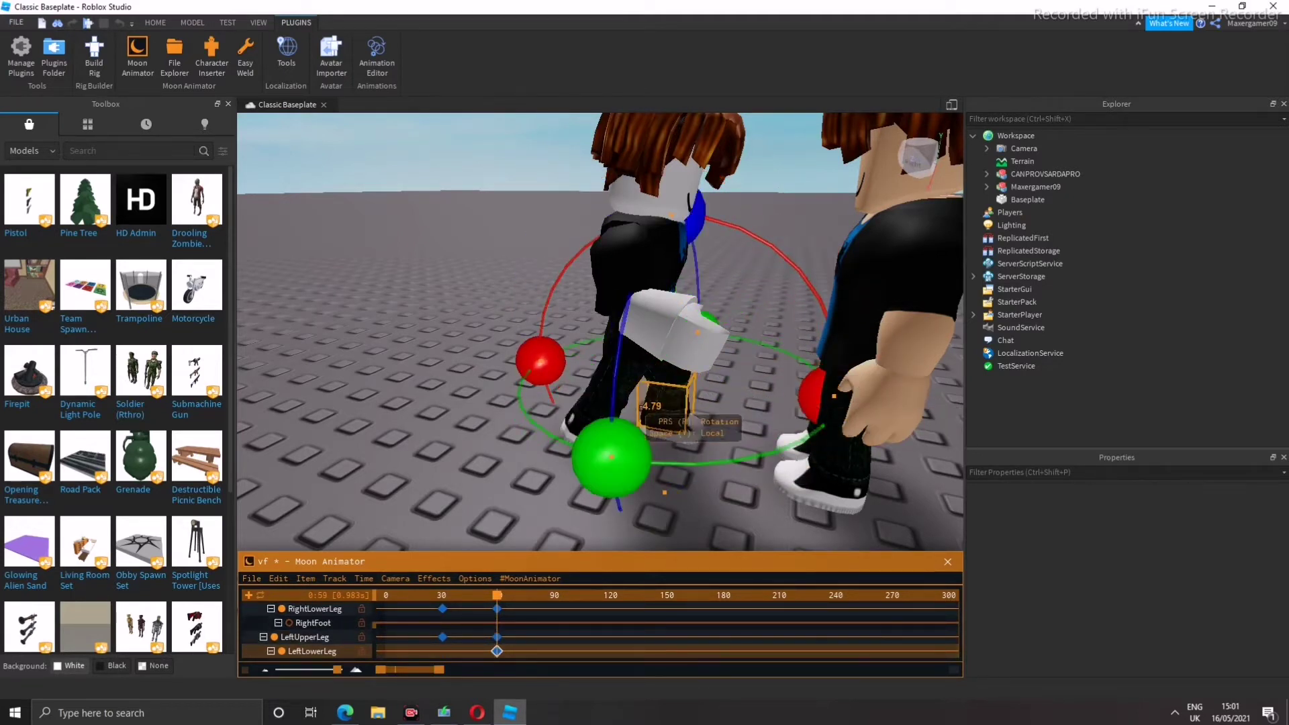
# Adjust the right upper leg's rotation at frame 59 and play back the walking motion
pyautogui.click(617, 379)
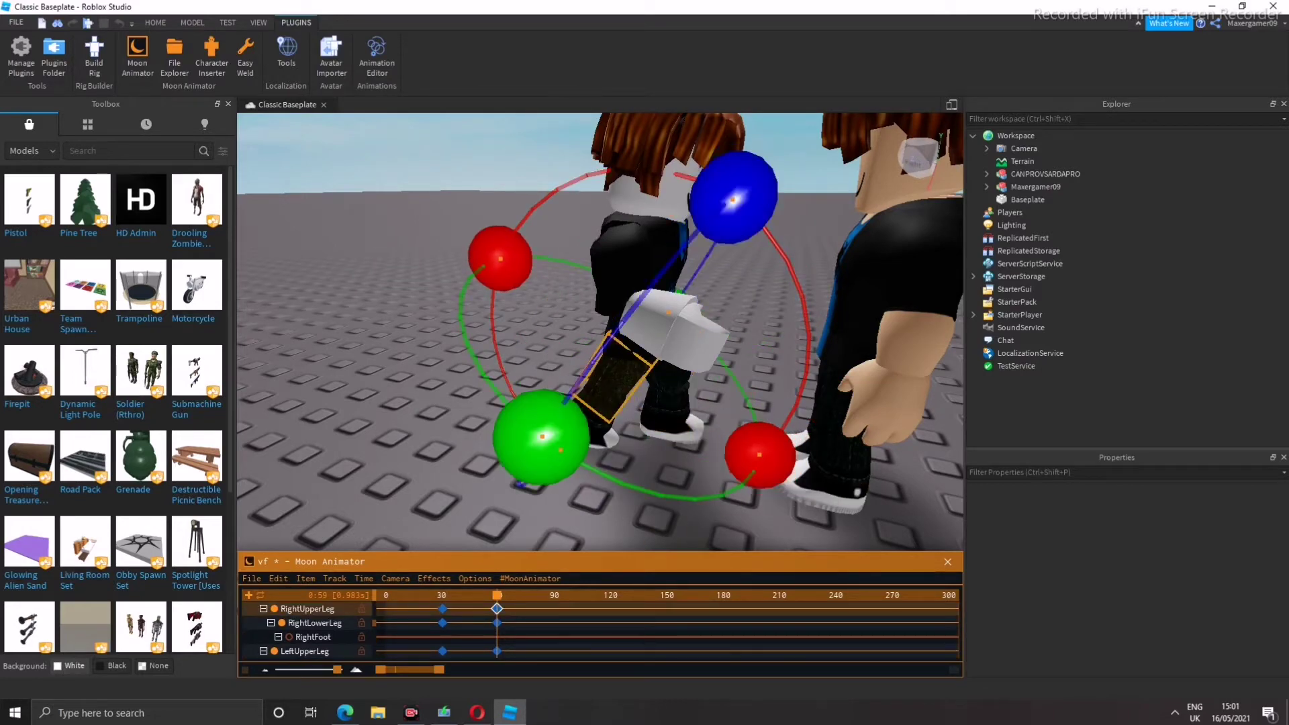
pyautogui.press('space')
pyautogui.press('space')
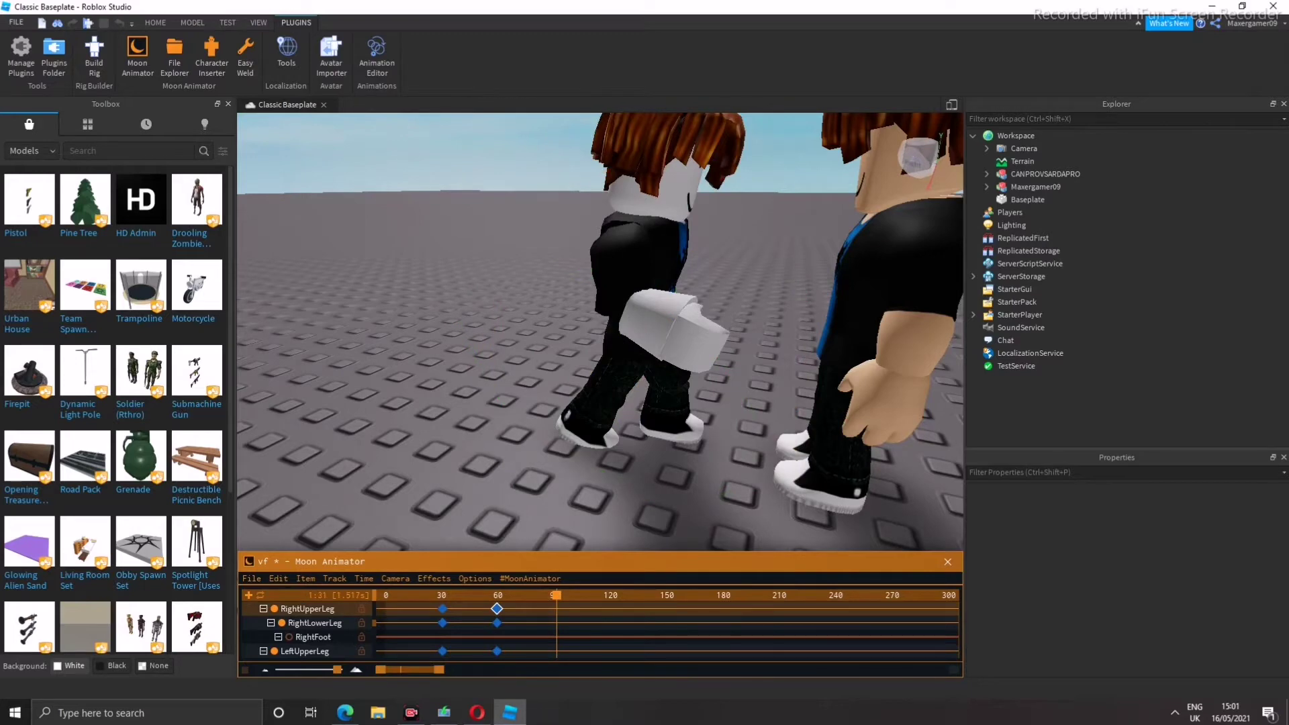
# Try moving the tan-armed character's lower torso about 2 away from the other character at frame 90, and play back the animation
pyautogui.press('space')
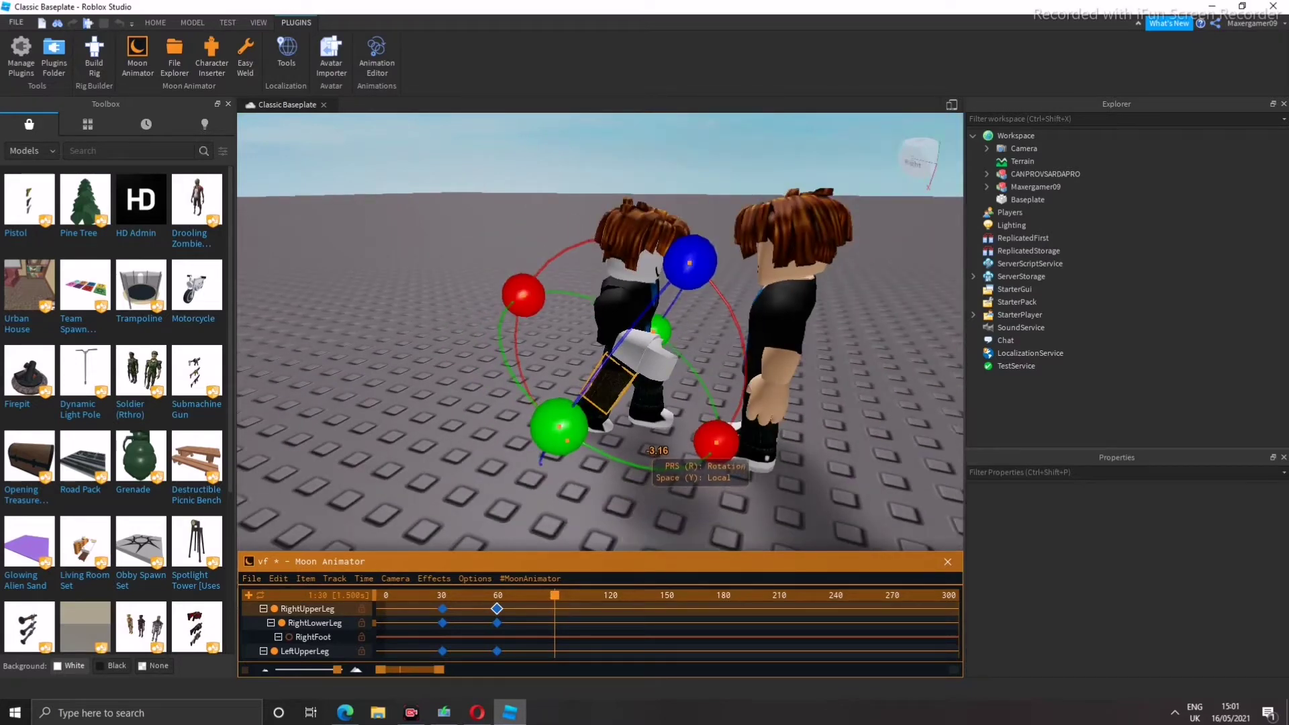
pyautogui.scroll(3, 601, 332)
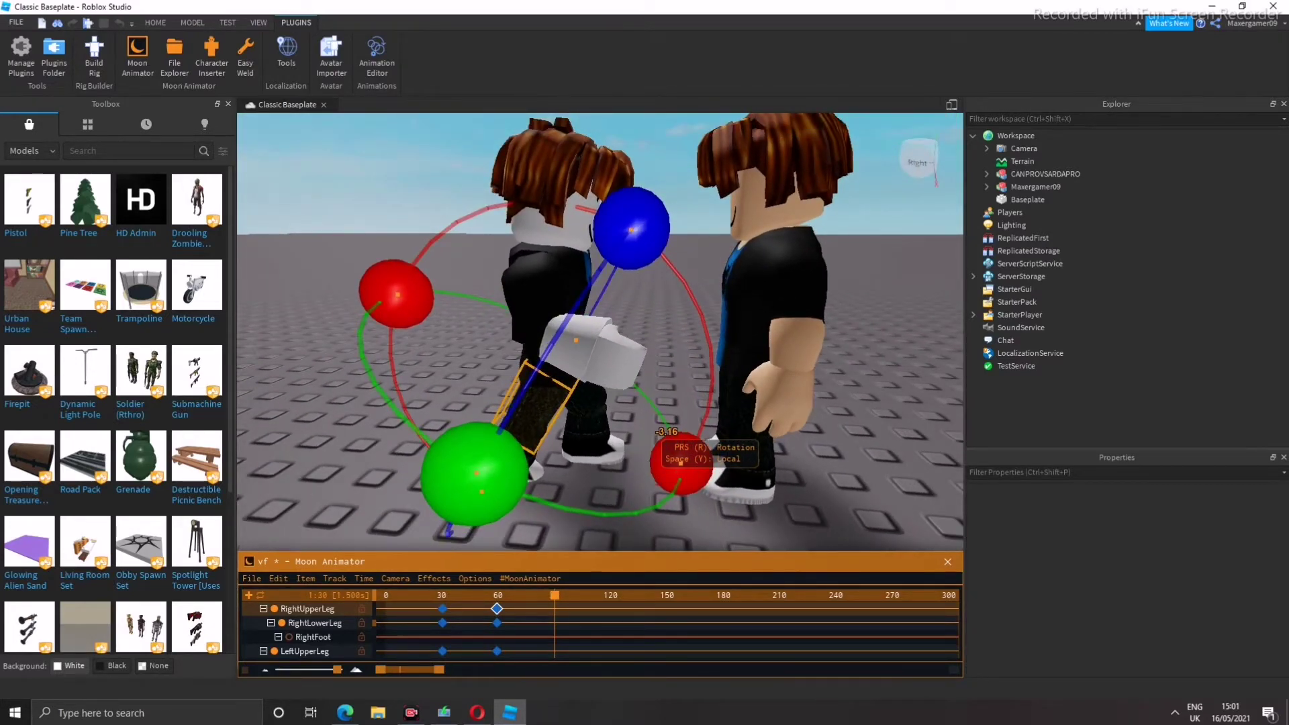
pyautogui.press('a')
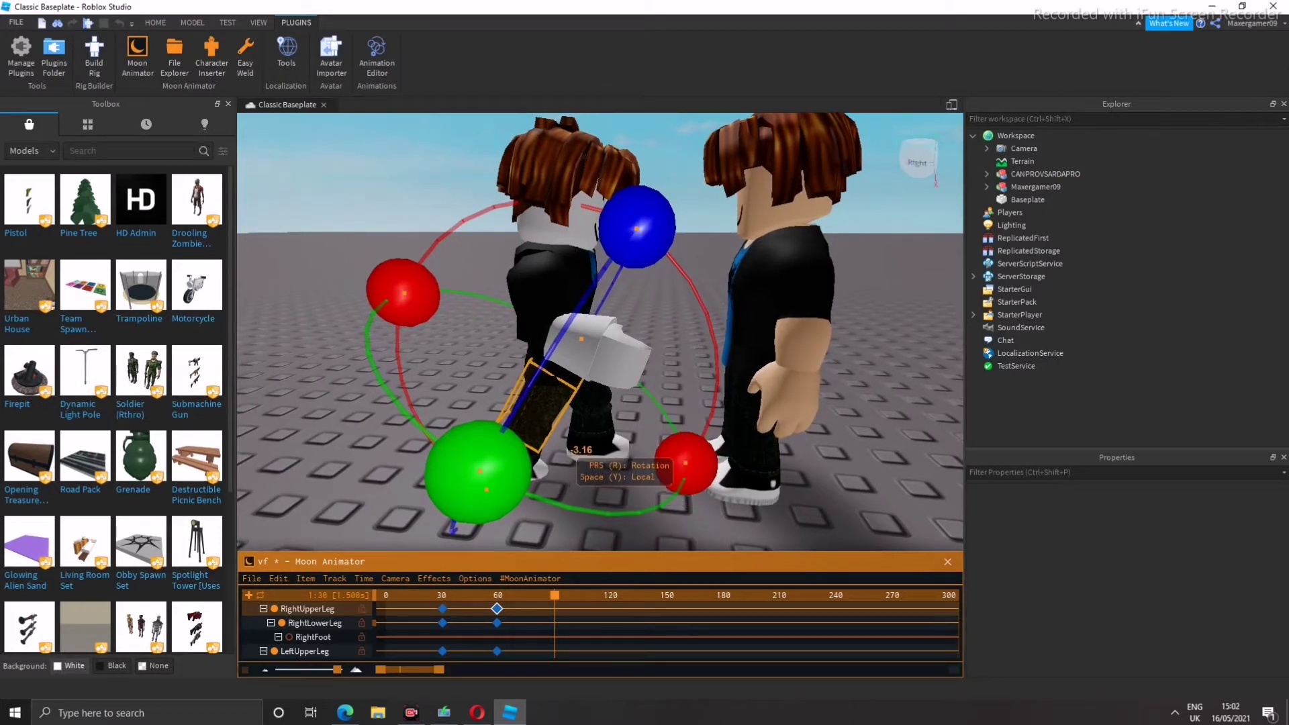
pyautogui.press('space')
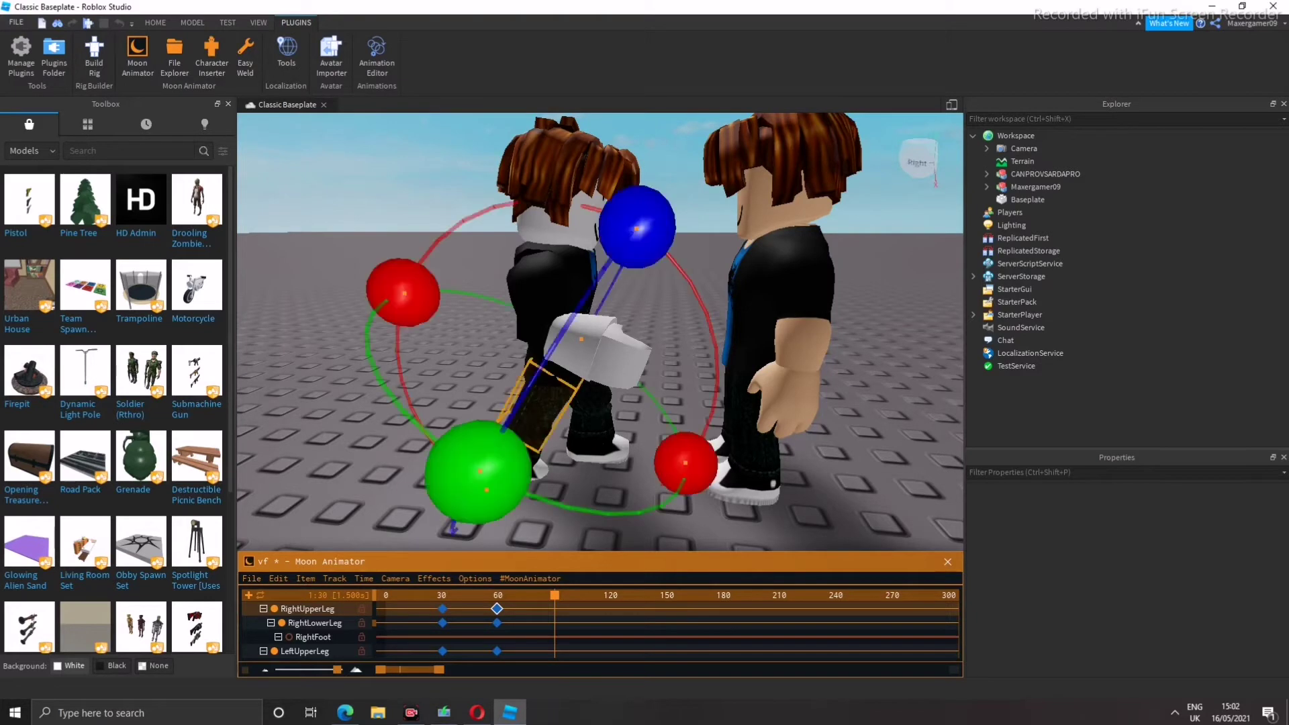
pyautogui.moveTo(600, 333); pyautogui.dragTo(551, 343, button='right')
pyautogui.click(493, 426)
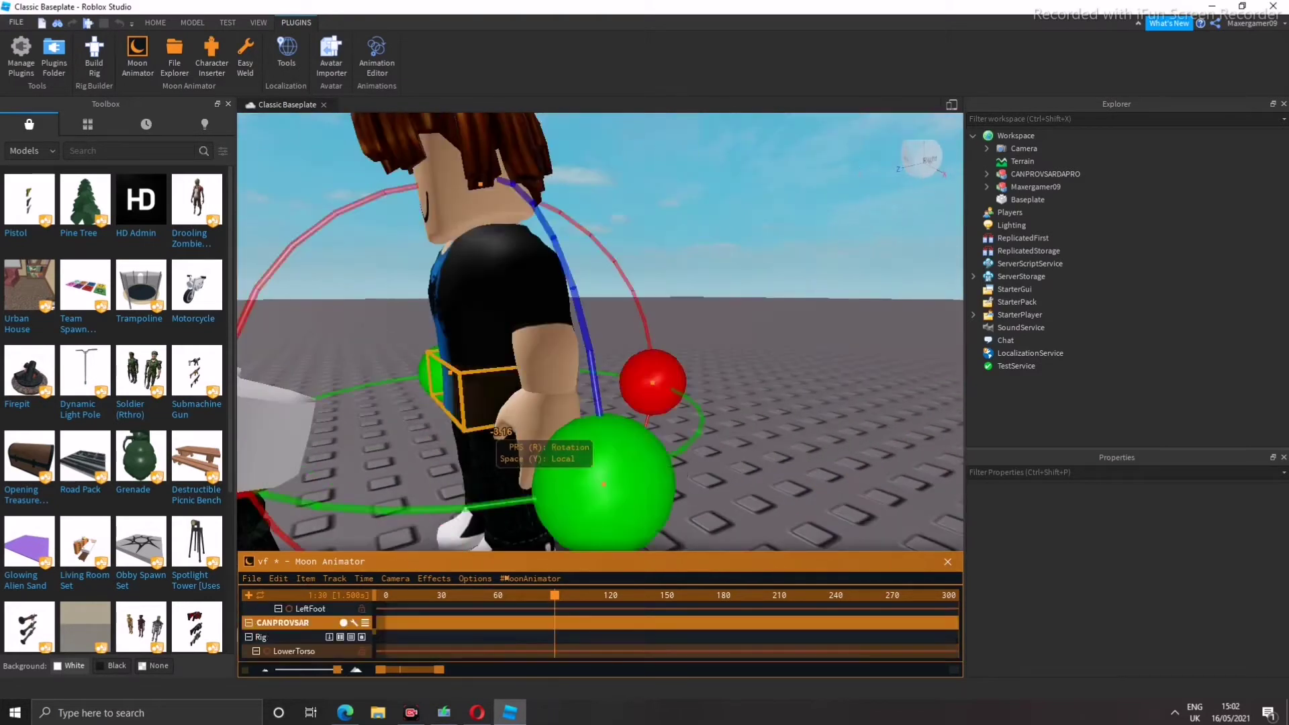
pyautogui.press('r')
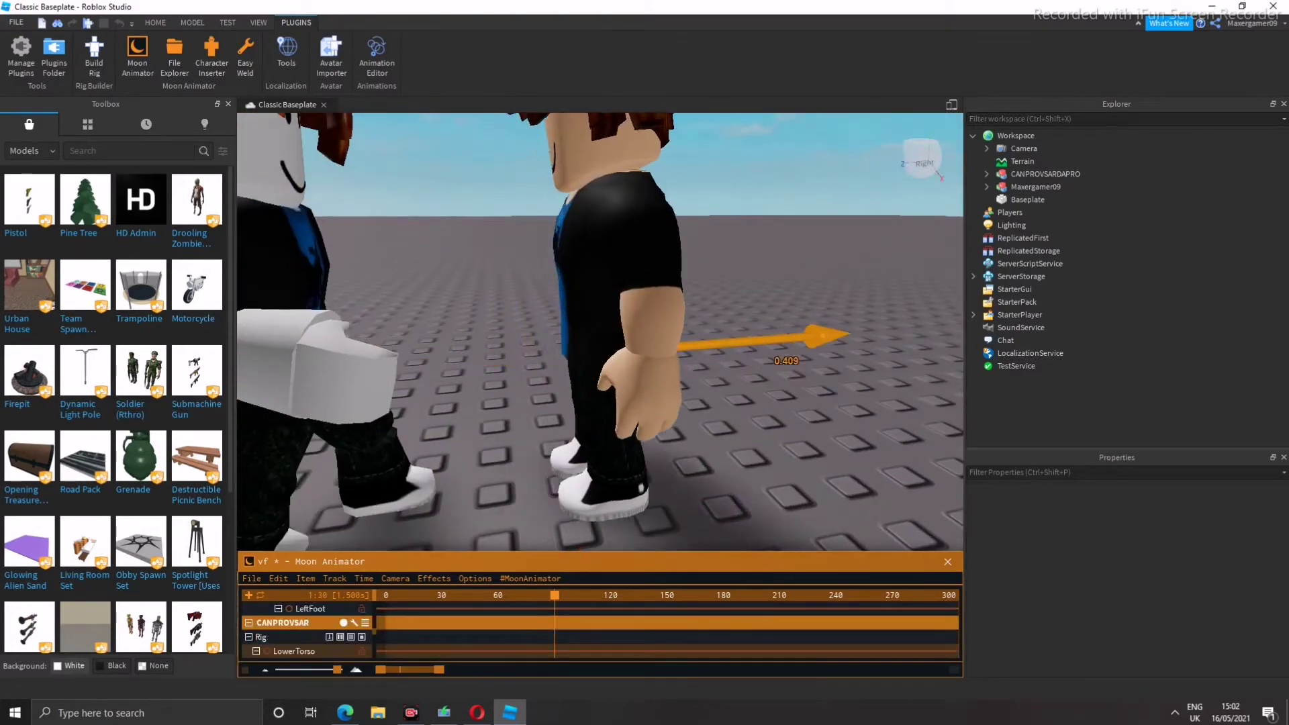
pyautogui.moveTo(551, 343); pyautogui.dragTo(487, 347, button='right')
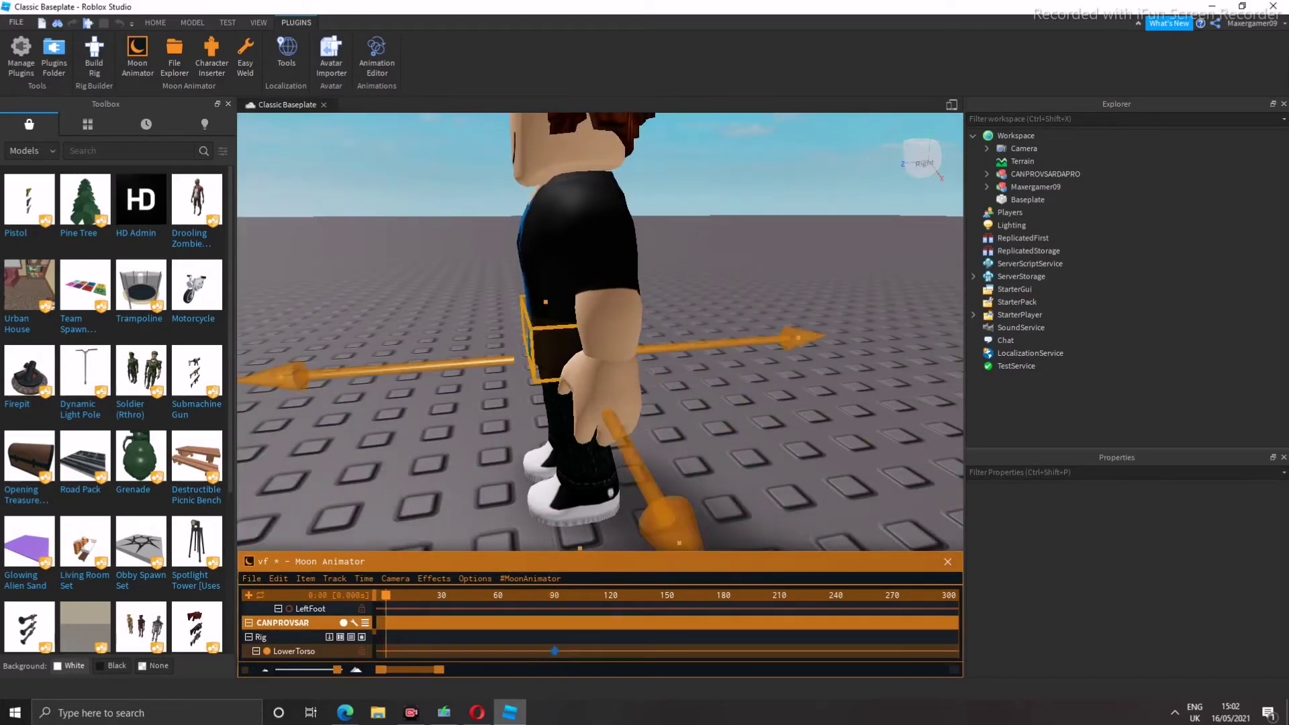
pyautogui.press('Home')
pyautogui.scroll(-2, 486, 347)
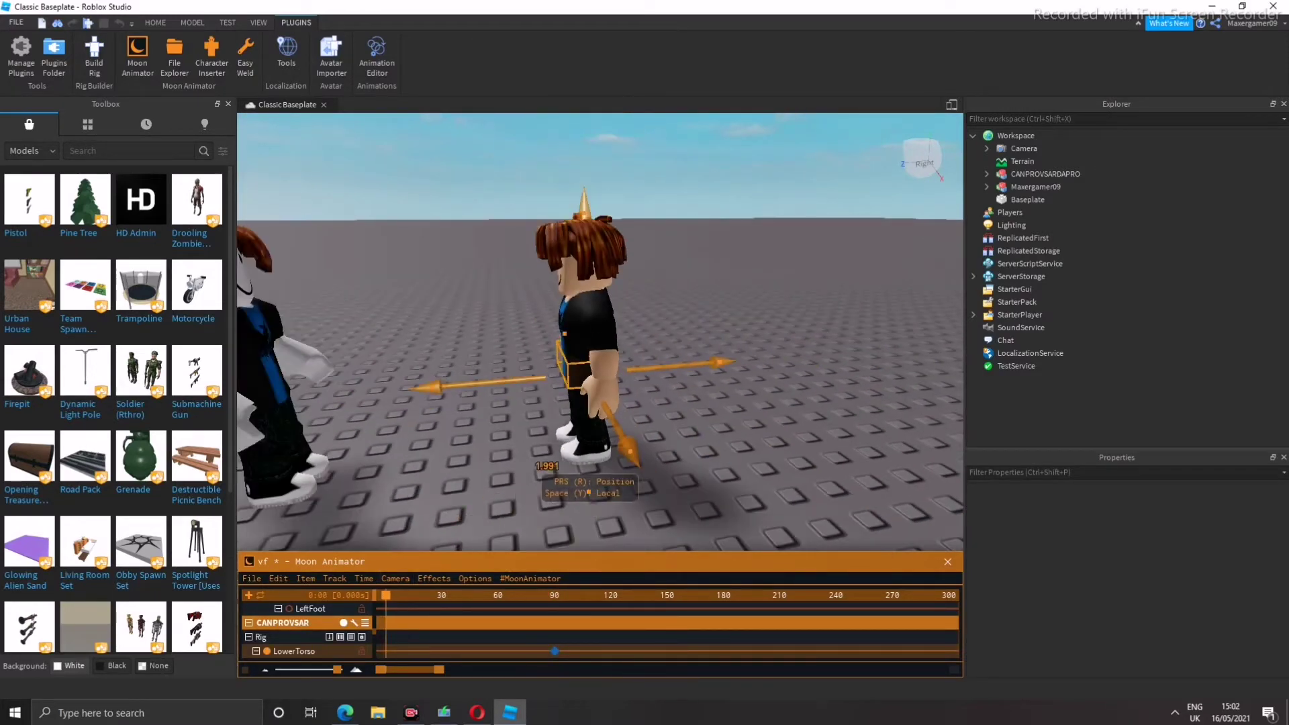
pyautogui.press('space')
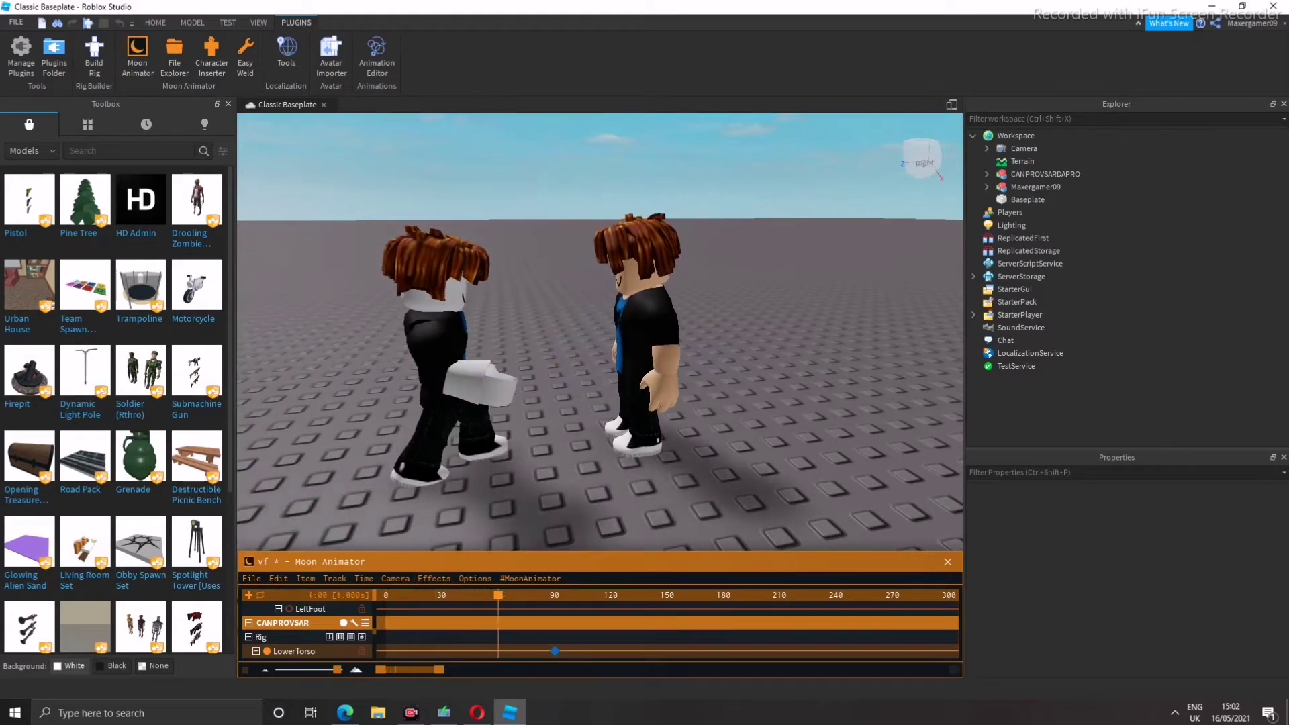
pyautogui.hotkey('shift', 'Right')
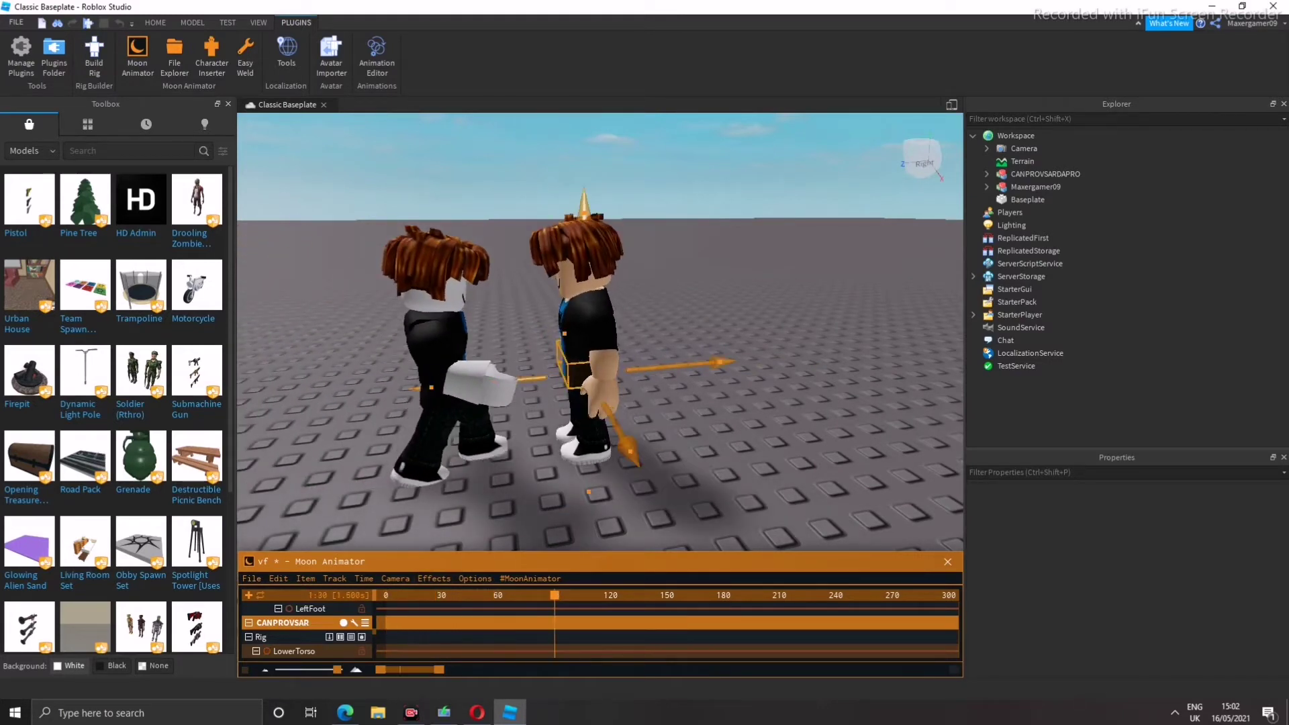
# At frame 60, lower the tan-armed character's lower torso by about 0.1
pyautogui.press('Left')
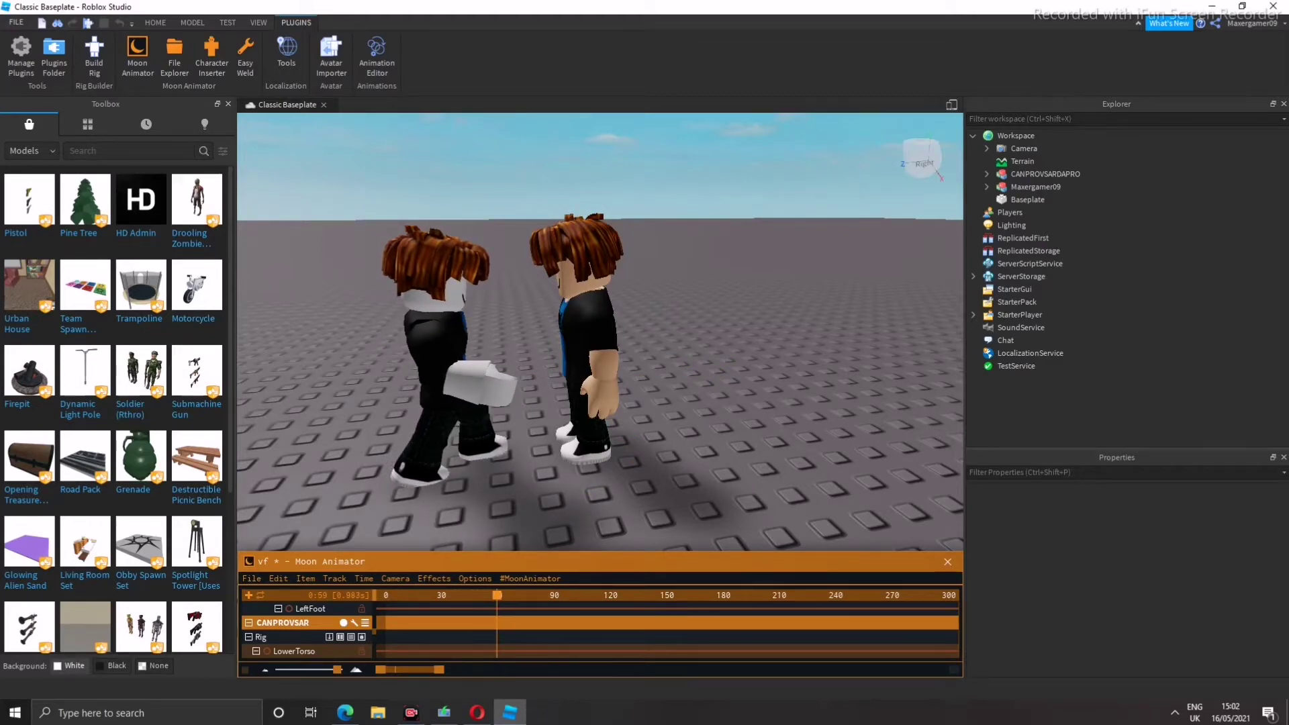
pyautogui.scroll(3, 542, 470)
pyautogui.moveTo(545, 302); pyautogui.dragTo(546, 307)
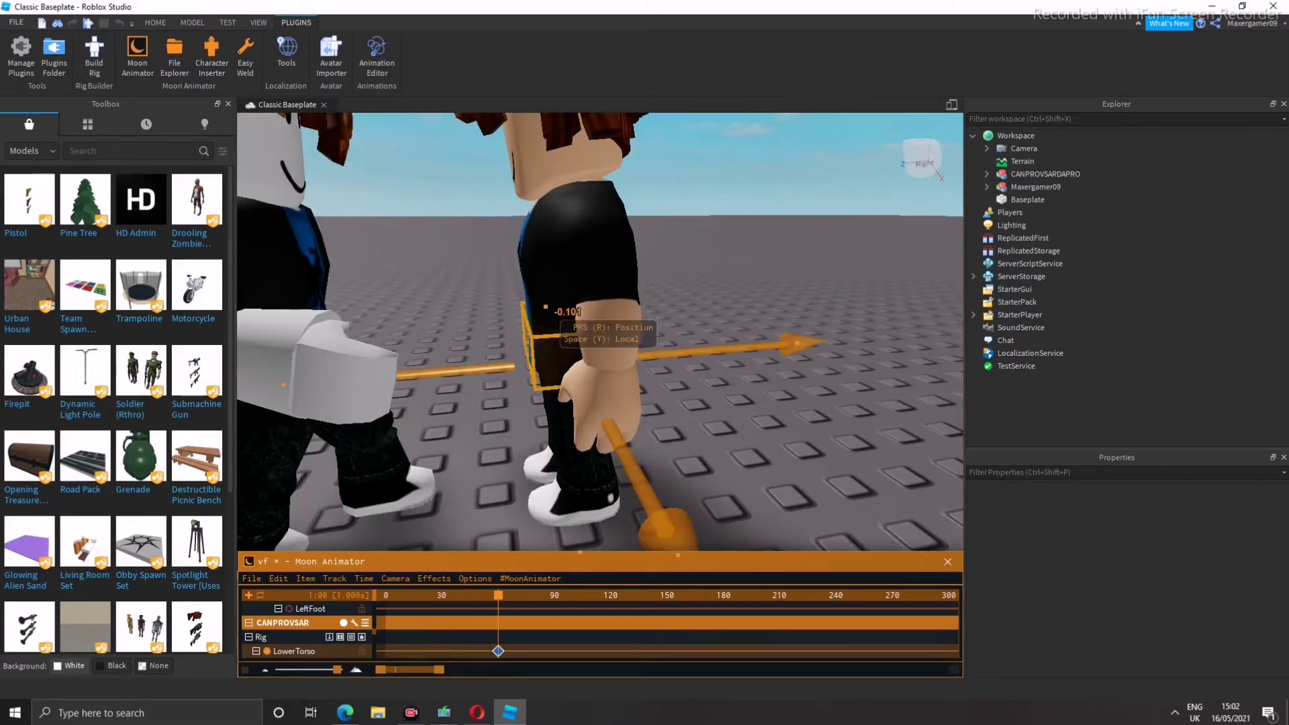
# At frame 90, move the tan-armed character's lower torso back, away from the white-armed character
pyautogui.click(545, 595)
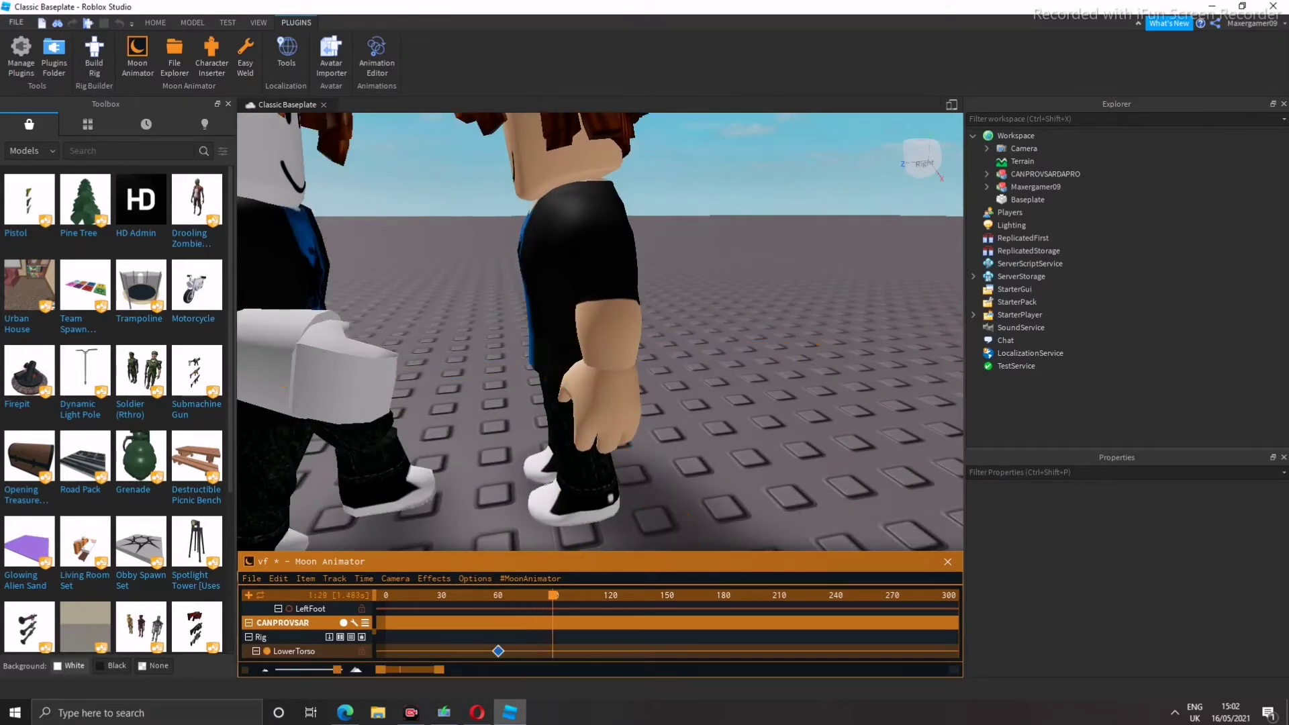
pyautogui.click(551, 315)
pyautogui.moveTo(651, 376); pyautogui.dragTo(735, 425)
pyautogui.click(779, 389)
pyautogui.hotkey('ctrl', 'z')
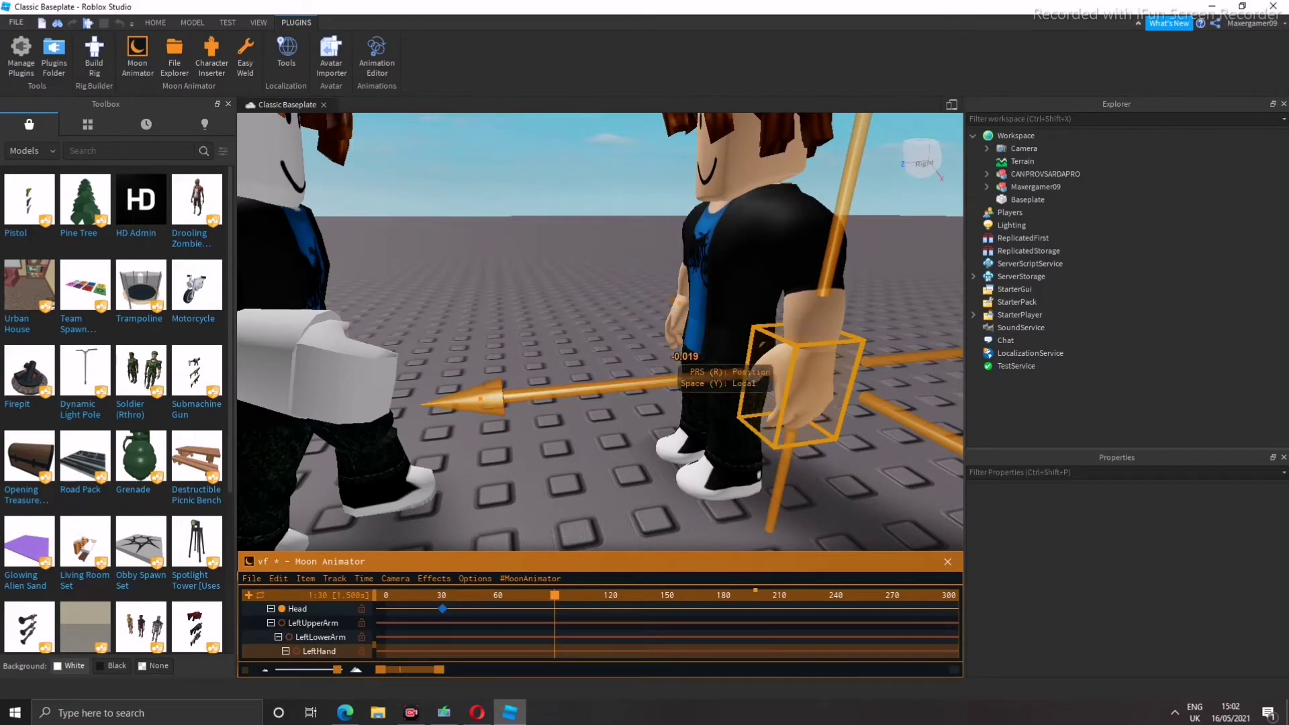
# At frame 90, rotate the tan-armed character's left lower arm forward and the right lower arm about 33.6 degrees
pyautogui.click(678, 299)
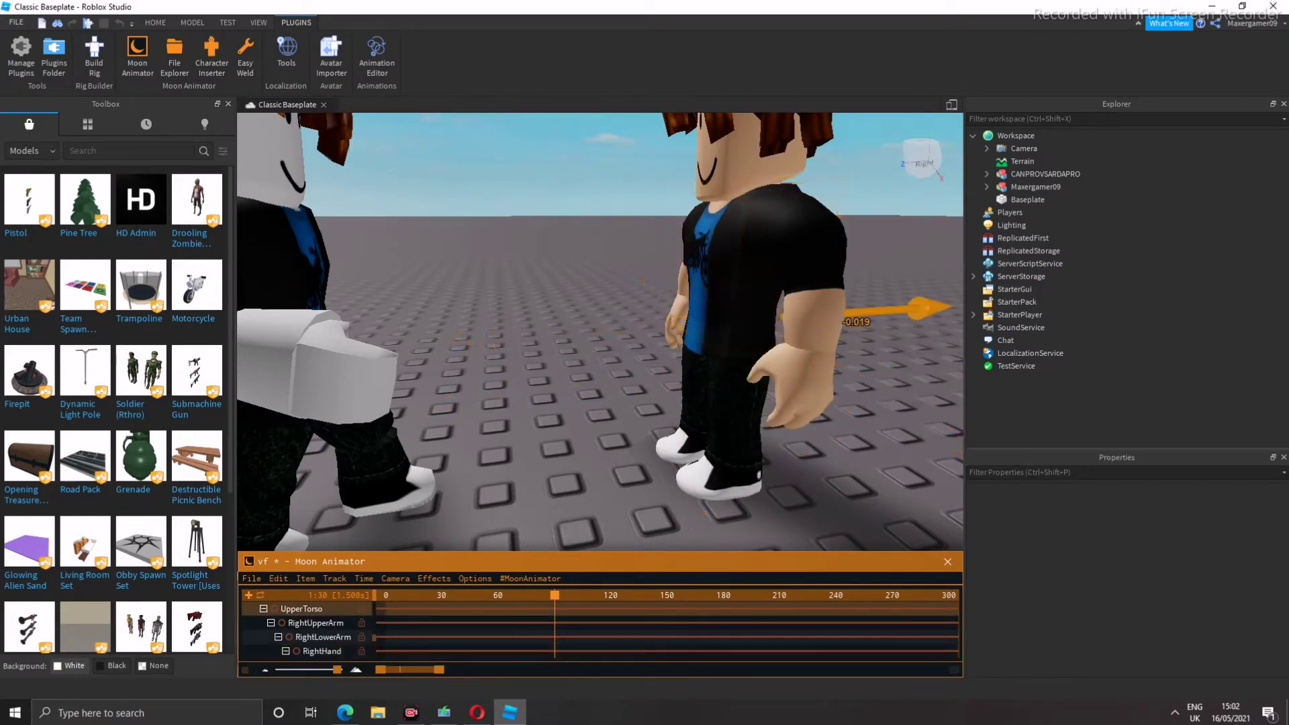
pyautogui.moveTo(892, 232); pyautogui.dragTo(738, 281, button='right')
pyautogui.click(574, 350)
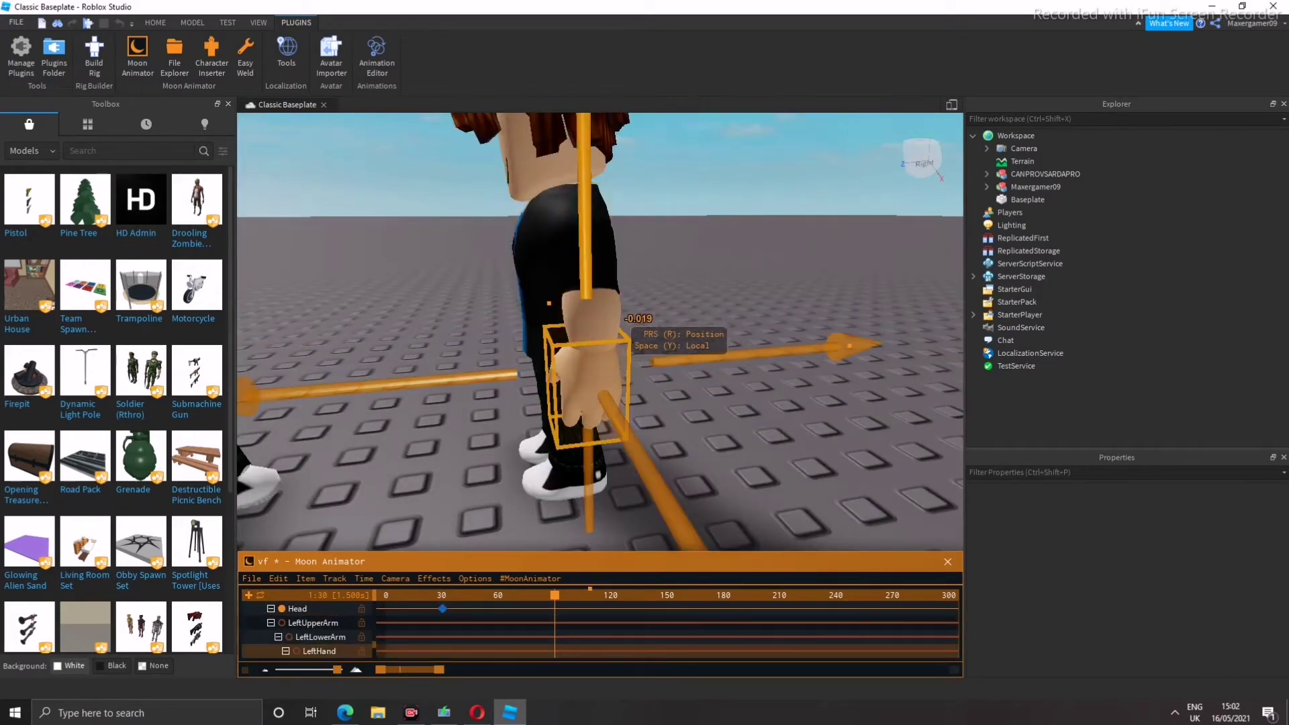
pyautogui.click(584, 295)
pyautogui.press('r')
pyautogui.moveTo(743, 406); pyautogui.dragTo(830, 458)
pyautogui.moveTo(829, 458); pyautogui.dragTo(658, 339, button='right')
pyautogui.click(733, 374)
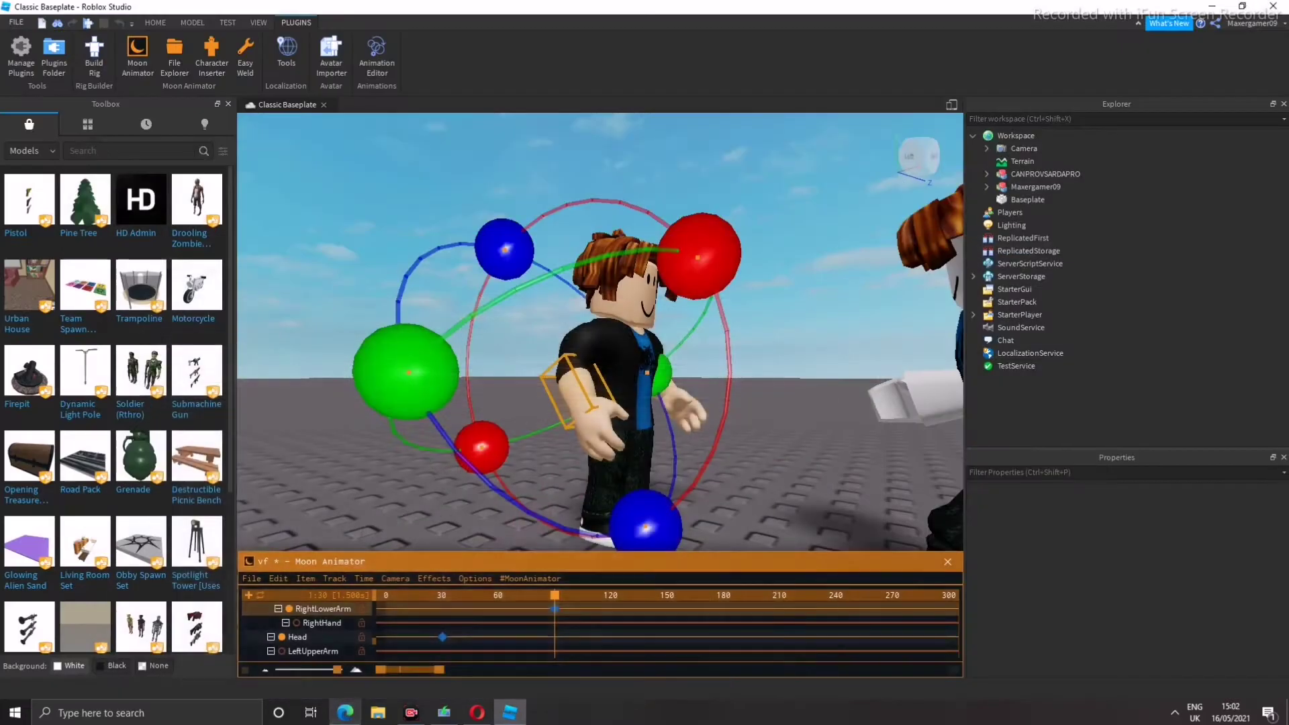
pyautogui.moveTo(658, 339); pyautogui.dragTo(551, 336, button='right')
pyautogui.scroll(5, 600, 332)
pyautogui.scroll(-4, 600, 332)
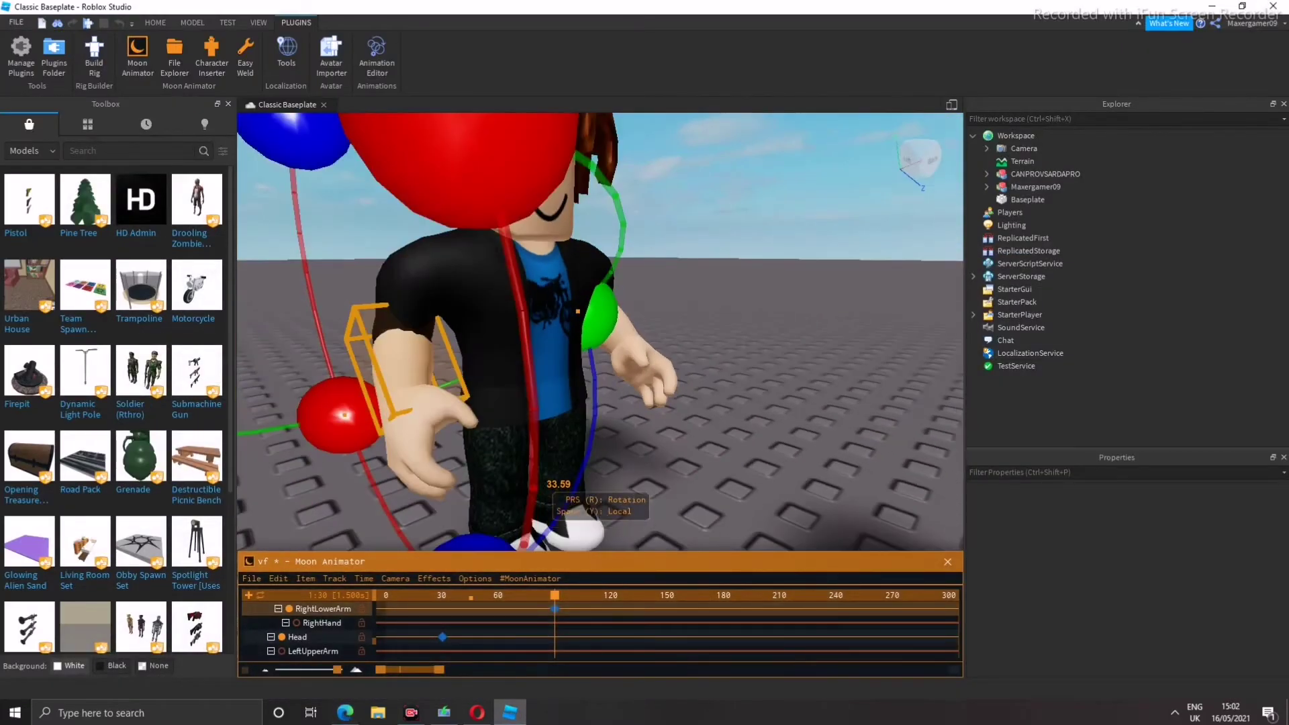
# Rotate the tan-armed character's right upper leg about -27 degrees at frame 90
pyautogui.click(430, 416)
pyautogui.scroll(3, 600, 332)
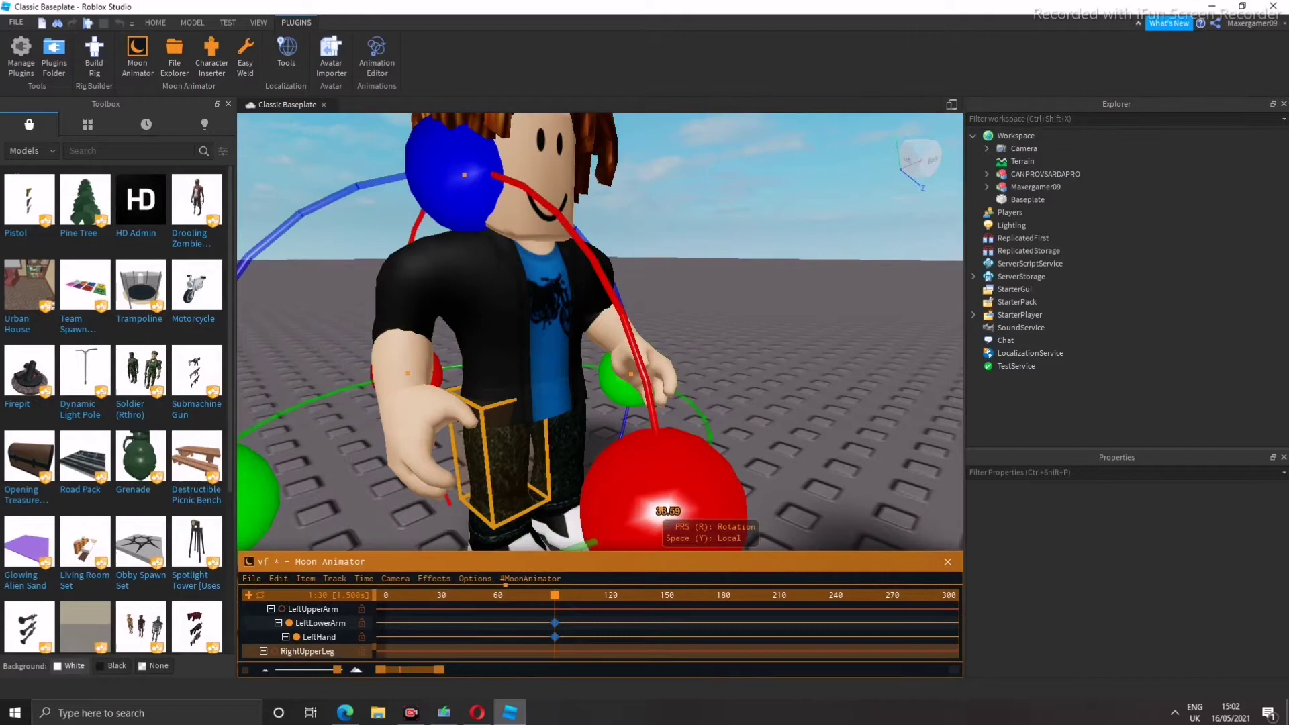
pyautogui.scroll(-3, 600, 332)
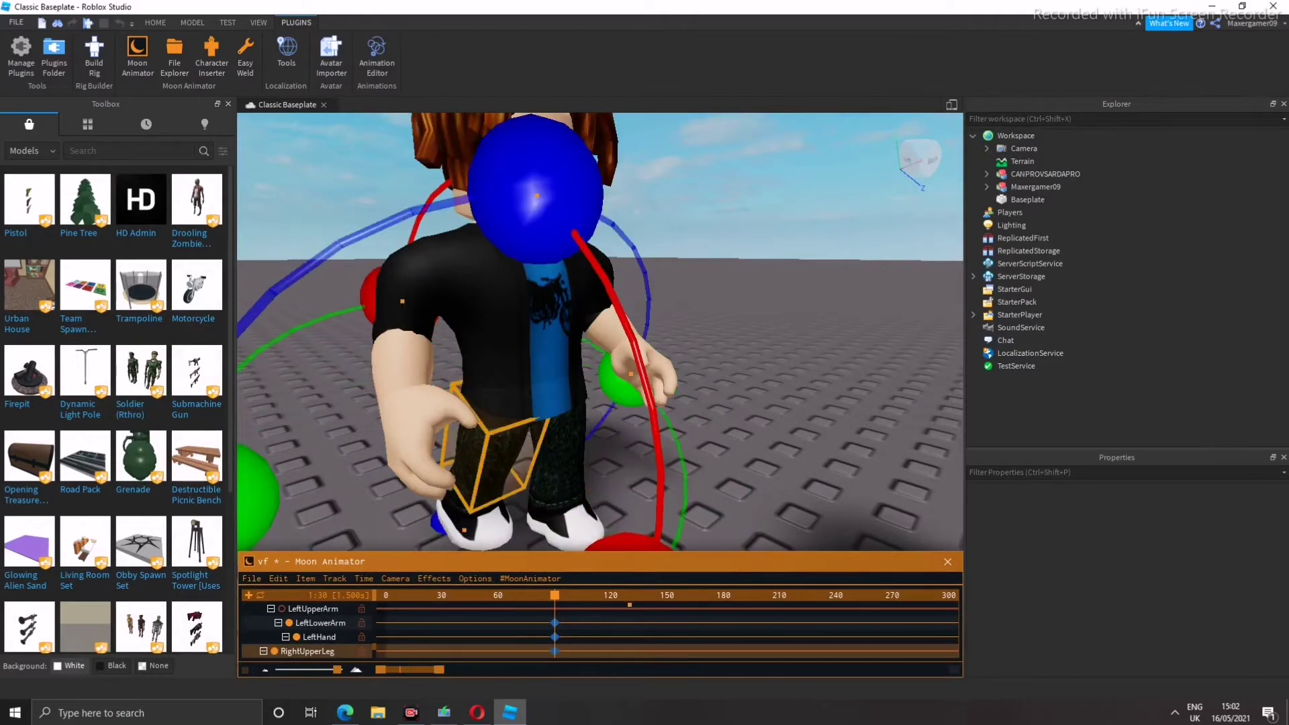
pyautogui.click(591, 497)
pyautogui.moveTo(591, 497); pyautogui.dragTo(578, 497, button='right')
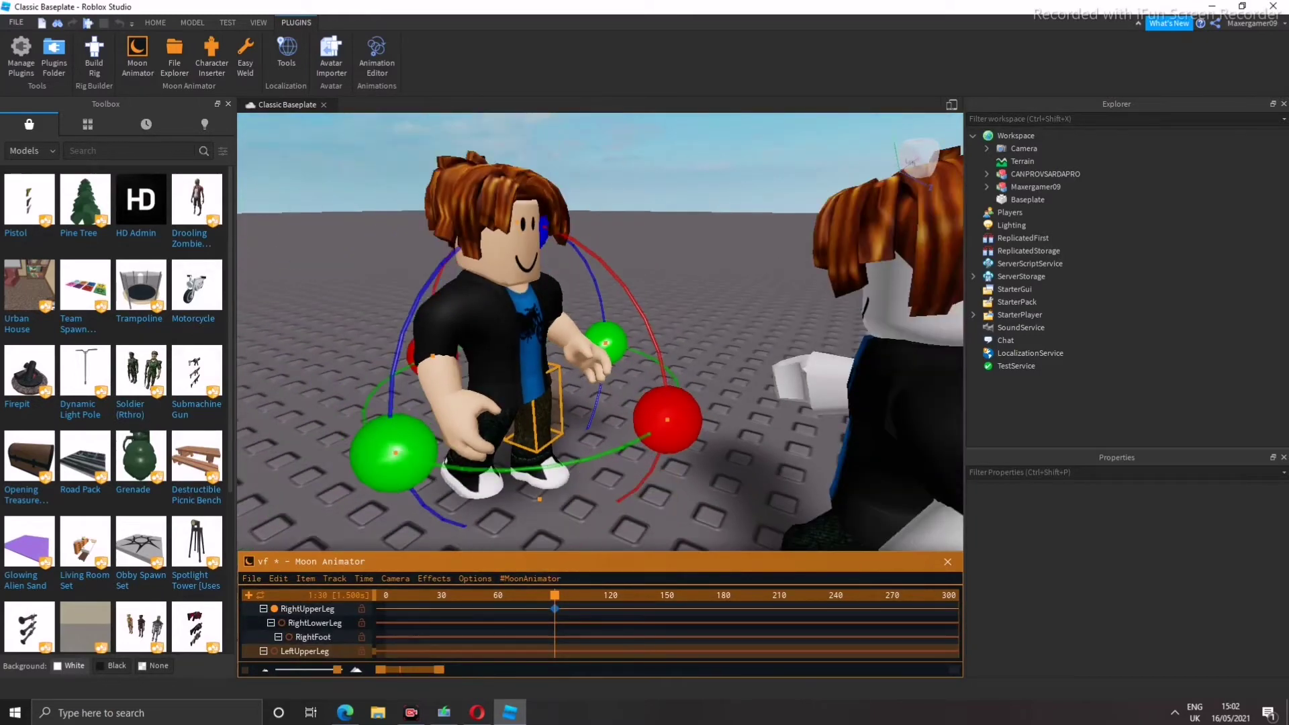
# Key a rotation of the tan-armed character's right upper leg at frame 60 and play back the animation
pyautogui.moveTo(554, 595); pyautogui.dragTo(497, 595)
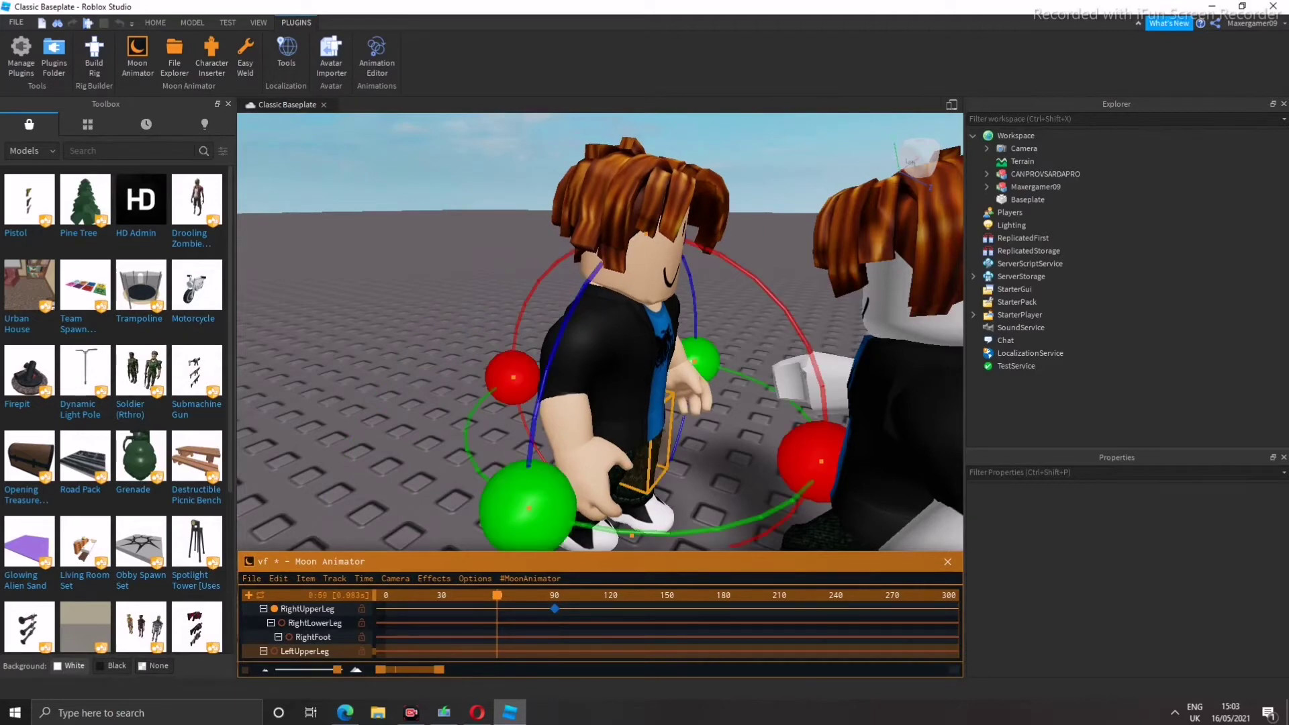
pyautogui.press('Escape')
pyautogui.click(450, 436)
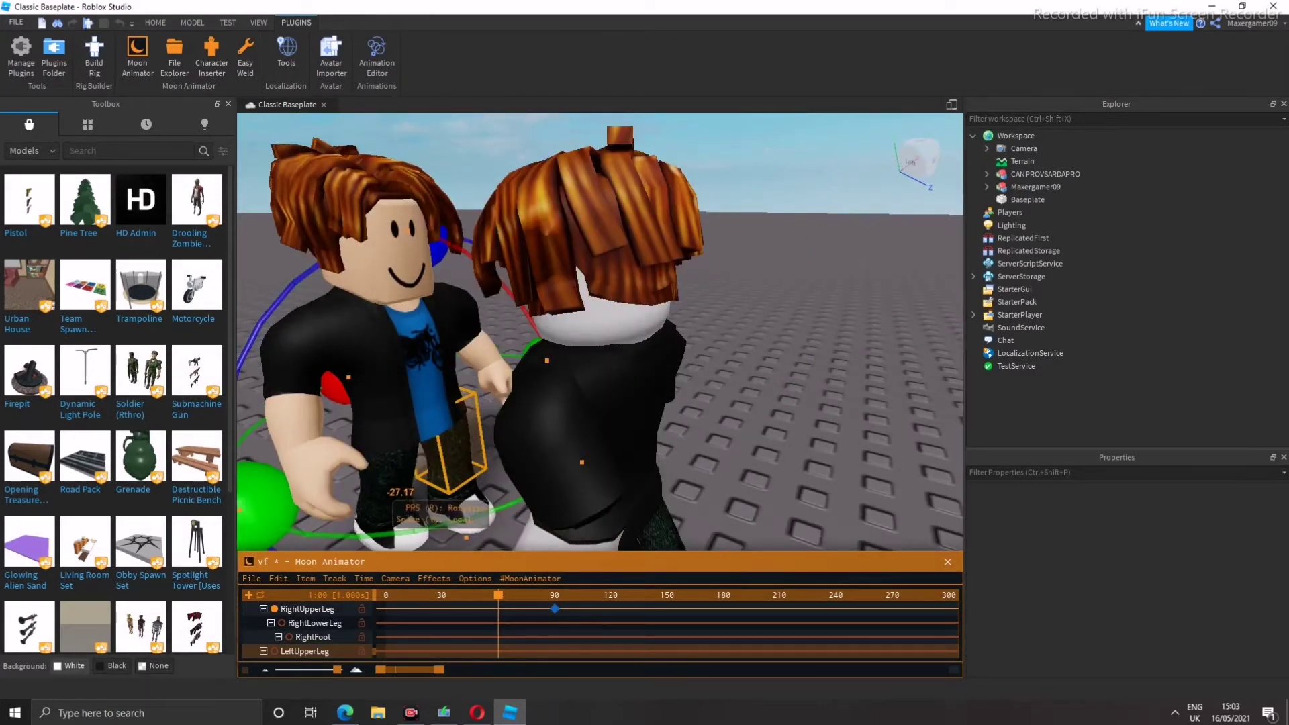
pyautogui.moveTo(450, 437); pyautogui.dragTo(510, 429, button='right')
pyautogui.moveTo(704, 488); pyautogui.dragTo(708, 437)
pyautogui.moveTo(708, 436); pyautogui.dragTo(671, 448, button='right')
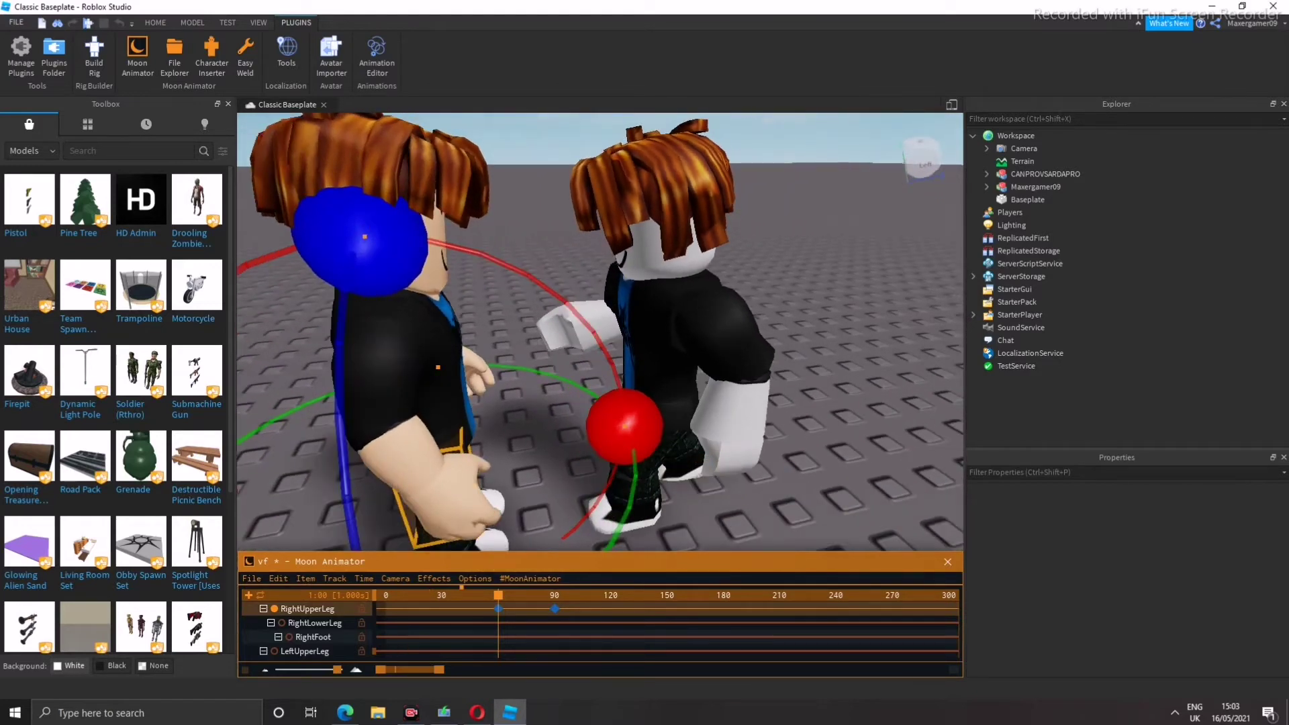
pyautogui.press('space')
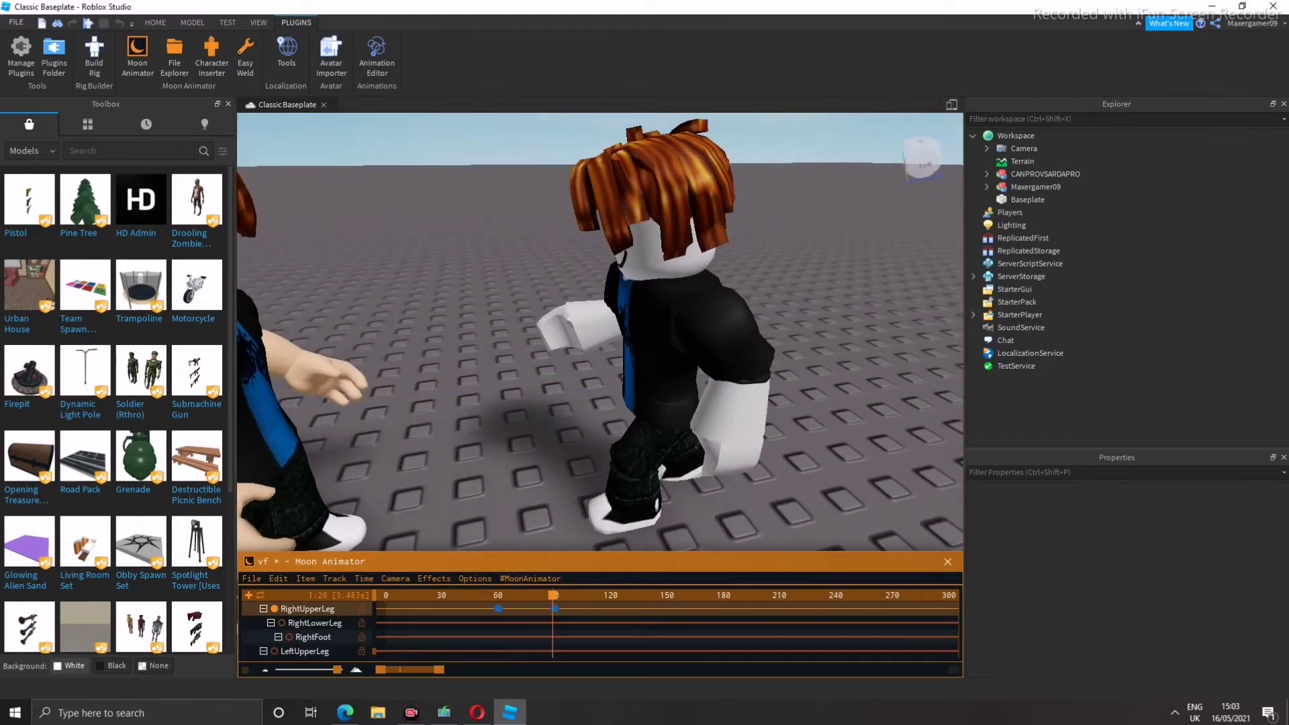
# At frame 90, move the white-armed character's lower torso closer to the other character and down about 0.36
pyautogui.click(647, 429)
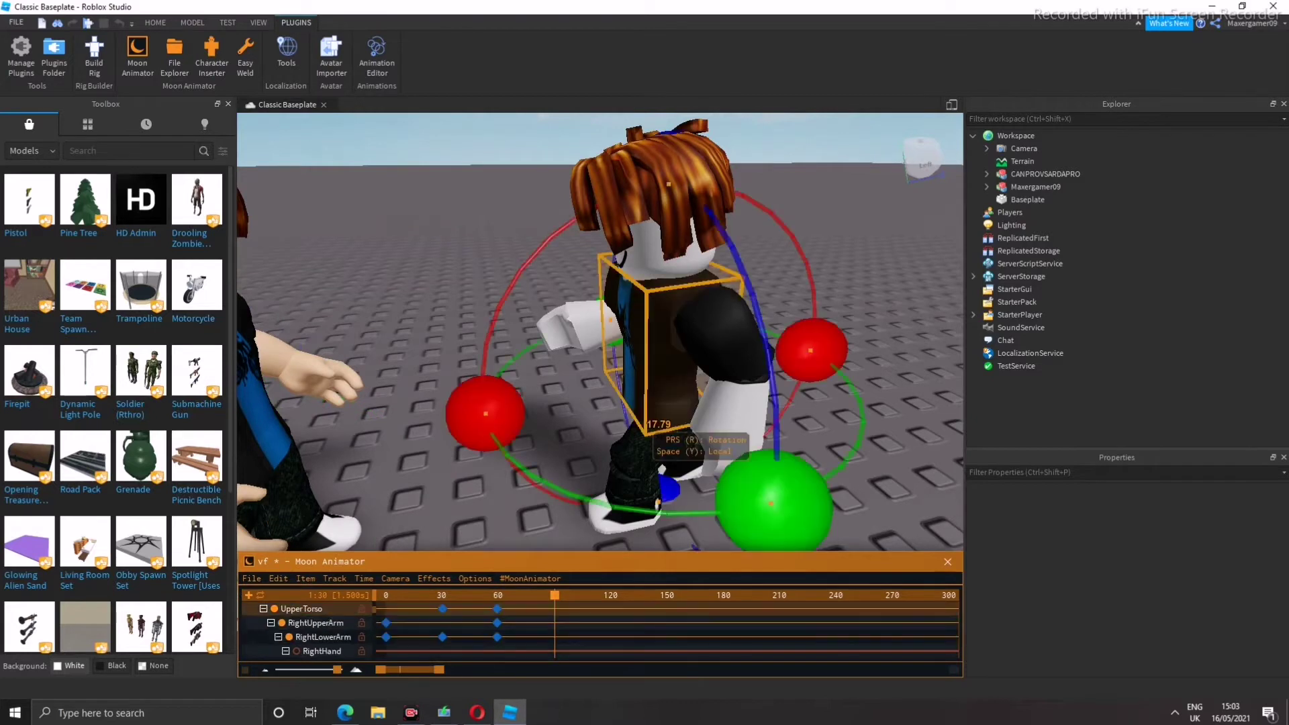
pyautogui.click(644, 435)
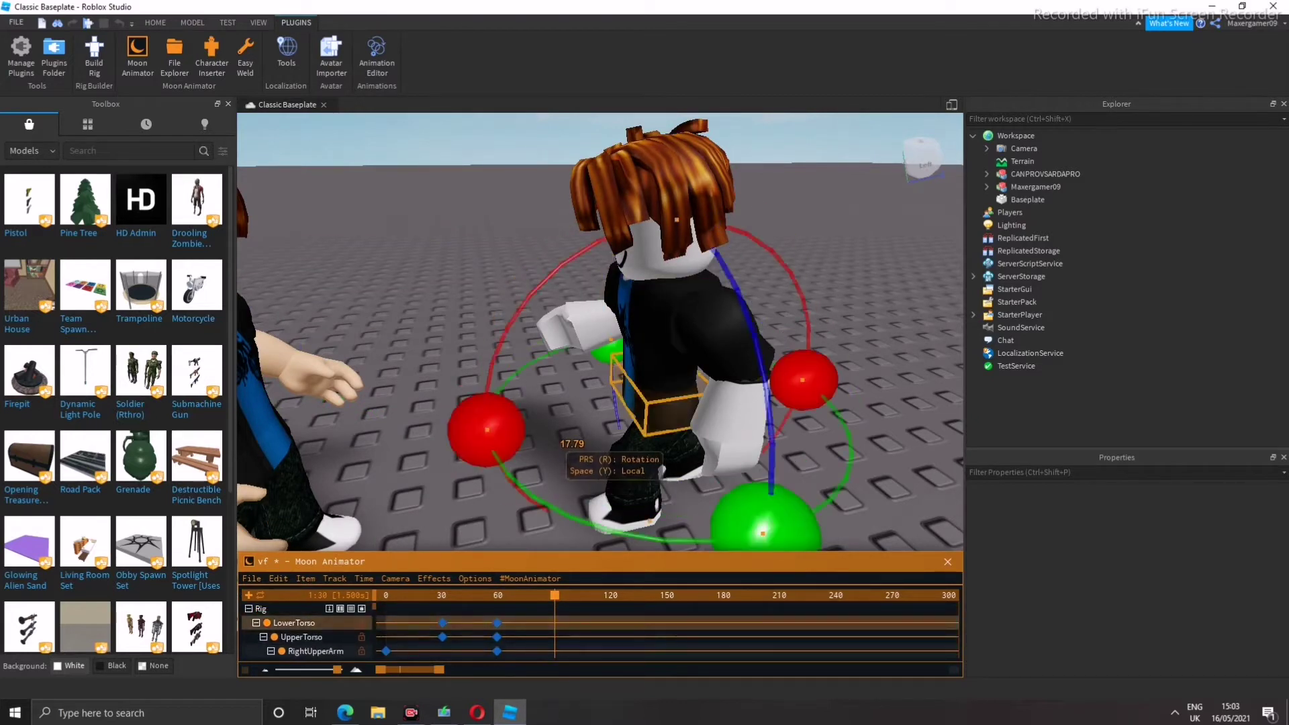
pyautogui.press('Escape')
pyautogui.click(655, 403)
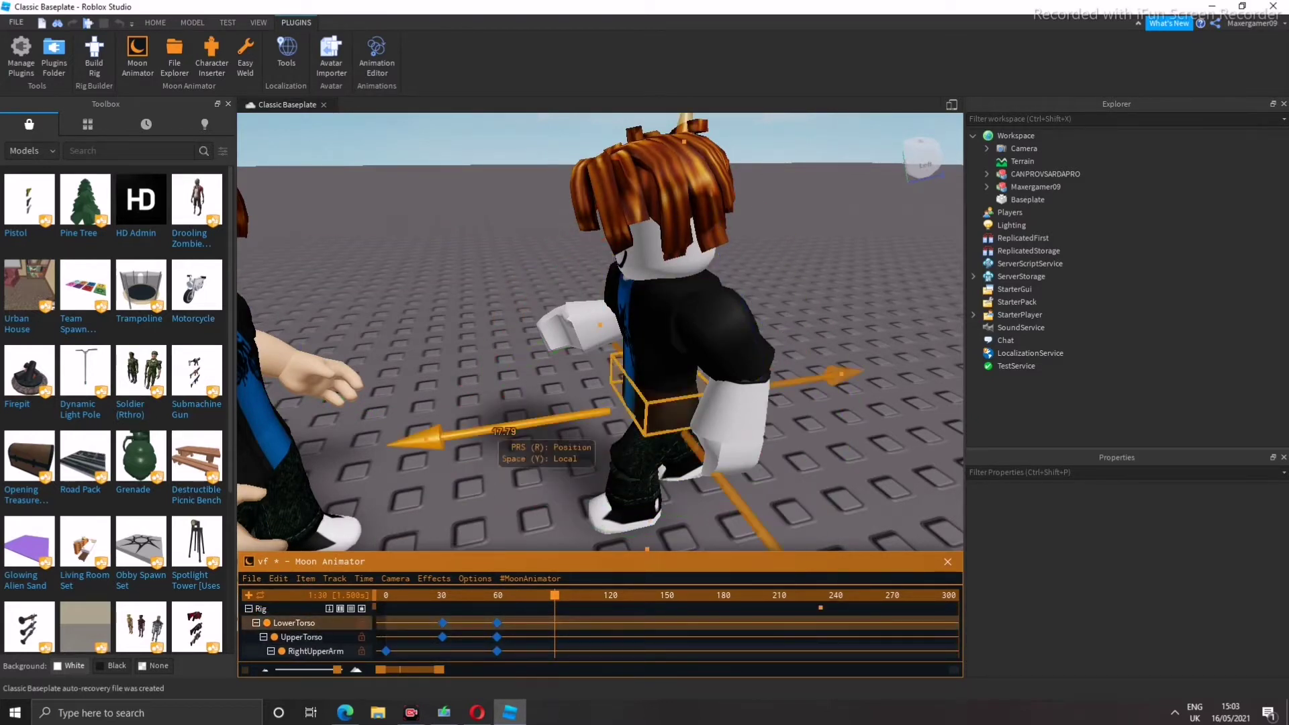
pyautogui.moveTo(416, 436); pyautogui.dragTo(416, 463)
# At frame 90, rotate the white-armed character's left lower leg and left upper leg into the next walking pose
pyautogui.press('r')
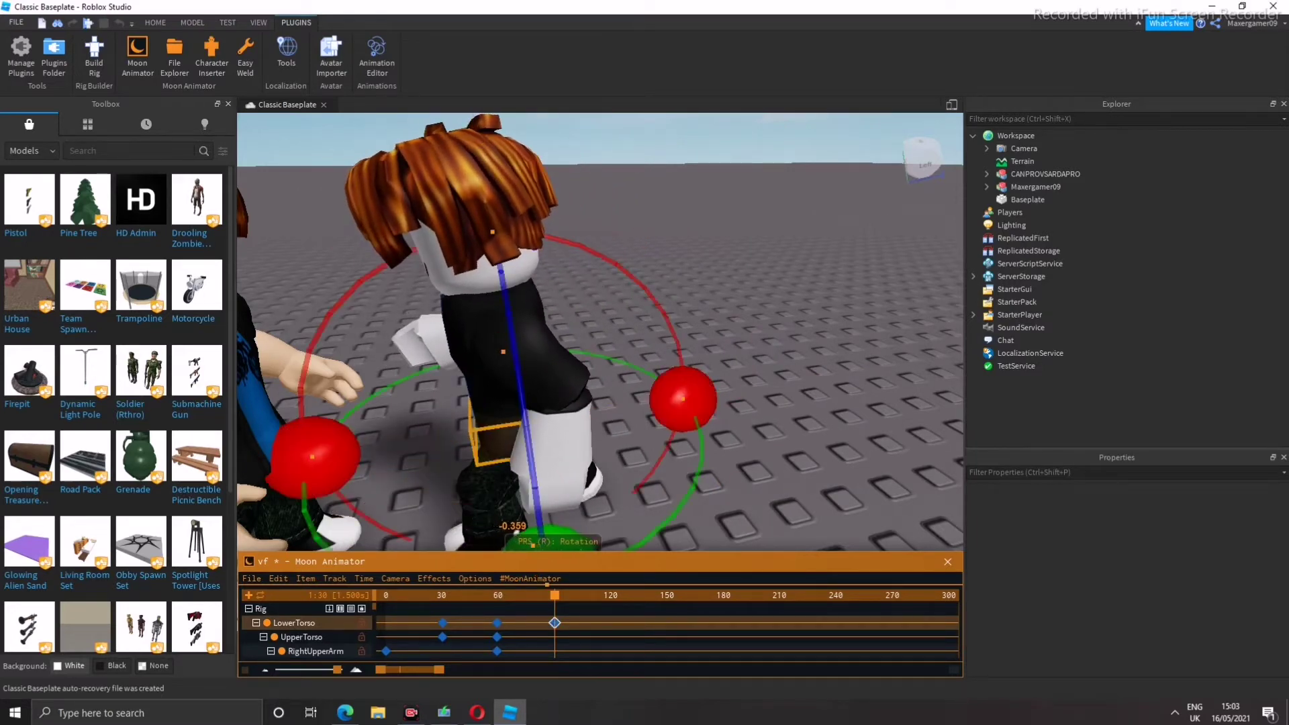
pyautogui.click(470, 497)
pyautogui.click(517, 403)
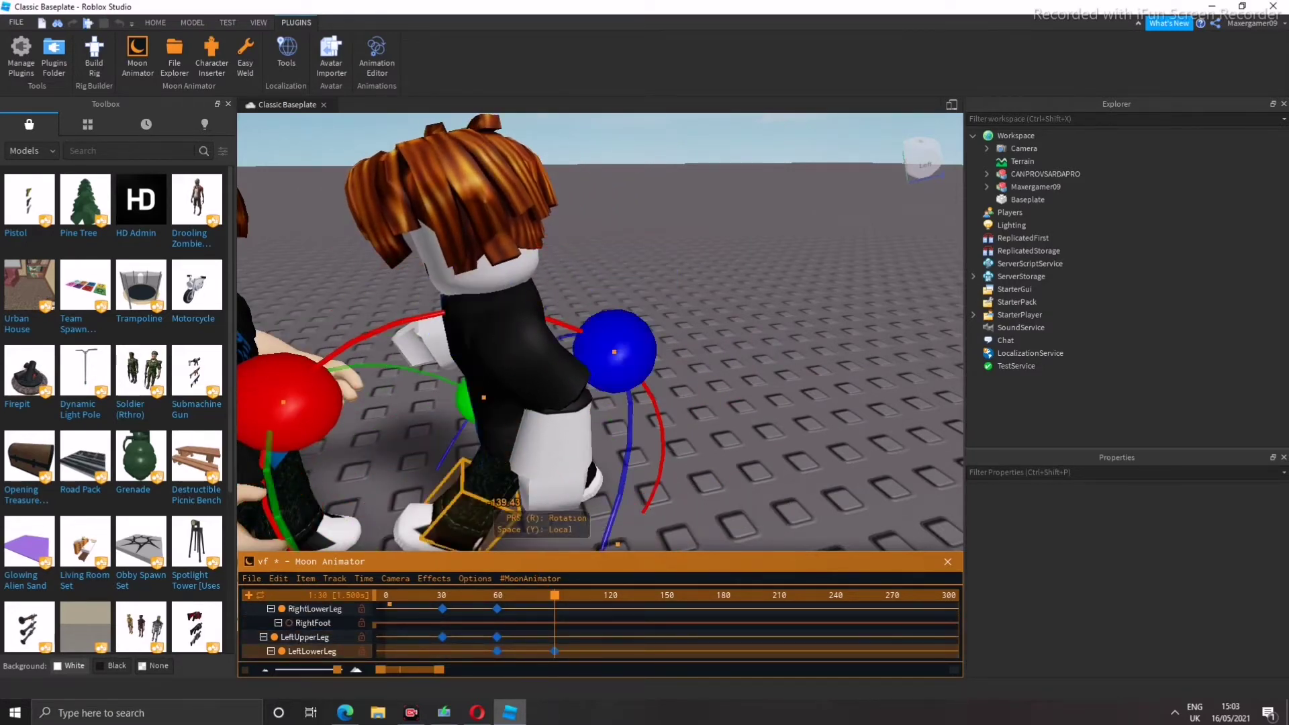
pyautogui.moveTo(658, 289); pyautogui.dragTo(681, 339)
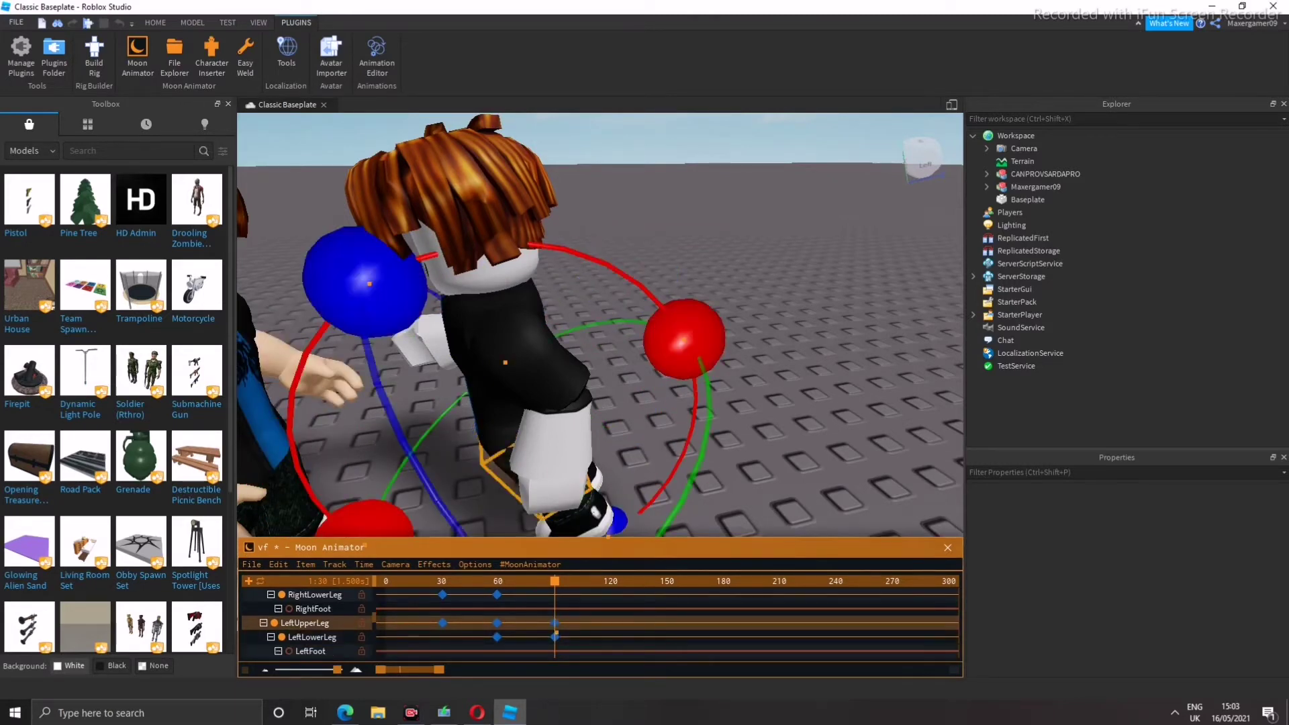
# Swing the white-armed character's right upper leg forward about 60.7 degrees at frame 90
pyautogui.moveTo(672, 403); pyautogui.dragTo(608, 503, button='right')
pyautogui.scroll(-5, 608, 503)
pyautogui.scroll(6, 596, 508)
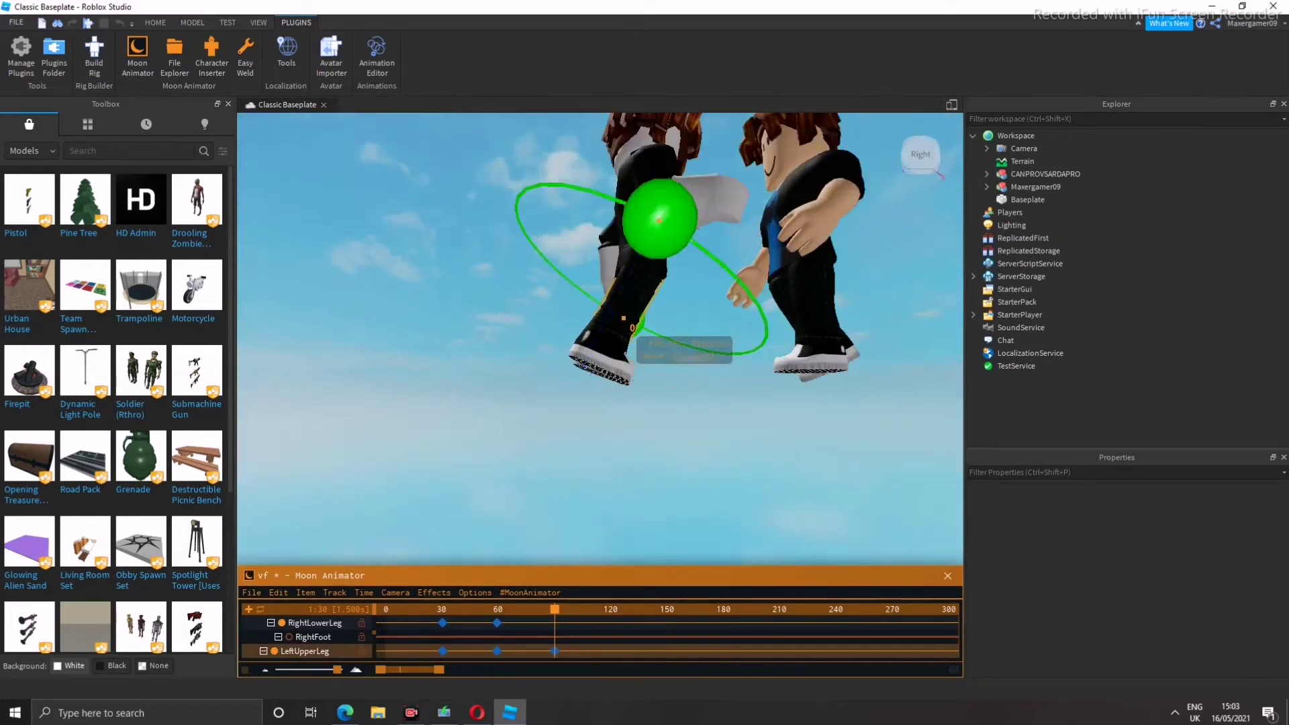
pyautogui.click(645, 307)
pyautogui.moveTo(514, 194); pyautogui.dragTo(507, 320)
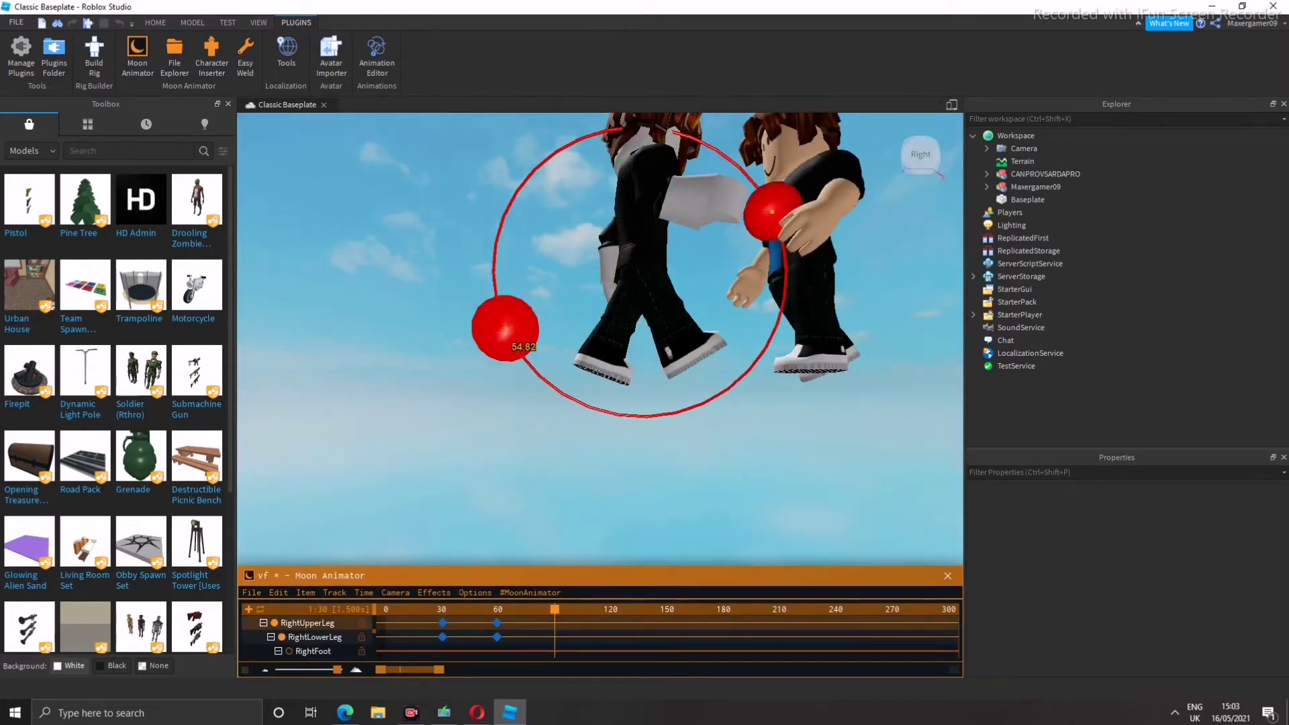
# Rotate the white-armed character's right lower leg at frame 90 to suit the raised upper leg
pyautogui.scroll(-3, 506, 319)
pyautogui.scroll(6, 553, 357)
pyautogui.moveTo(507, 319); pyautogui.dragTo(590, 369, button='right')
pyautogui.scroll(-3, 554, 357)
pyautogui.scroll(4, 584, 368)
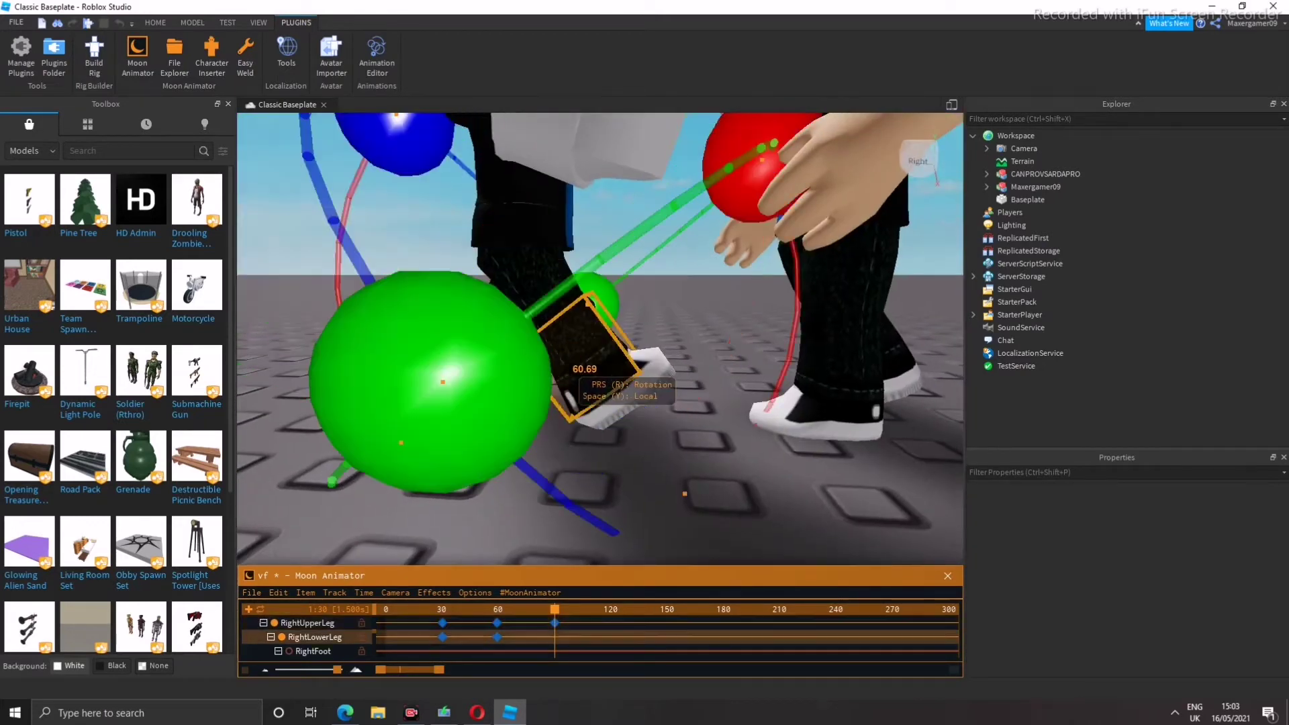
pyautogui.scroll(-3, 584, 368)
pyautogui.moveTo(702, 231); pyautogui.dragTo(769, 316)
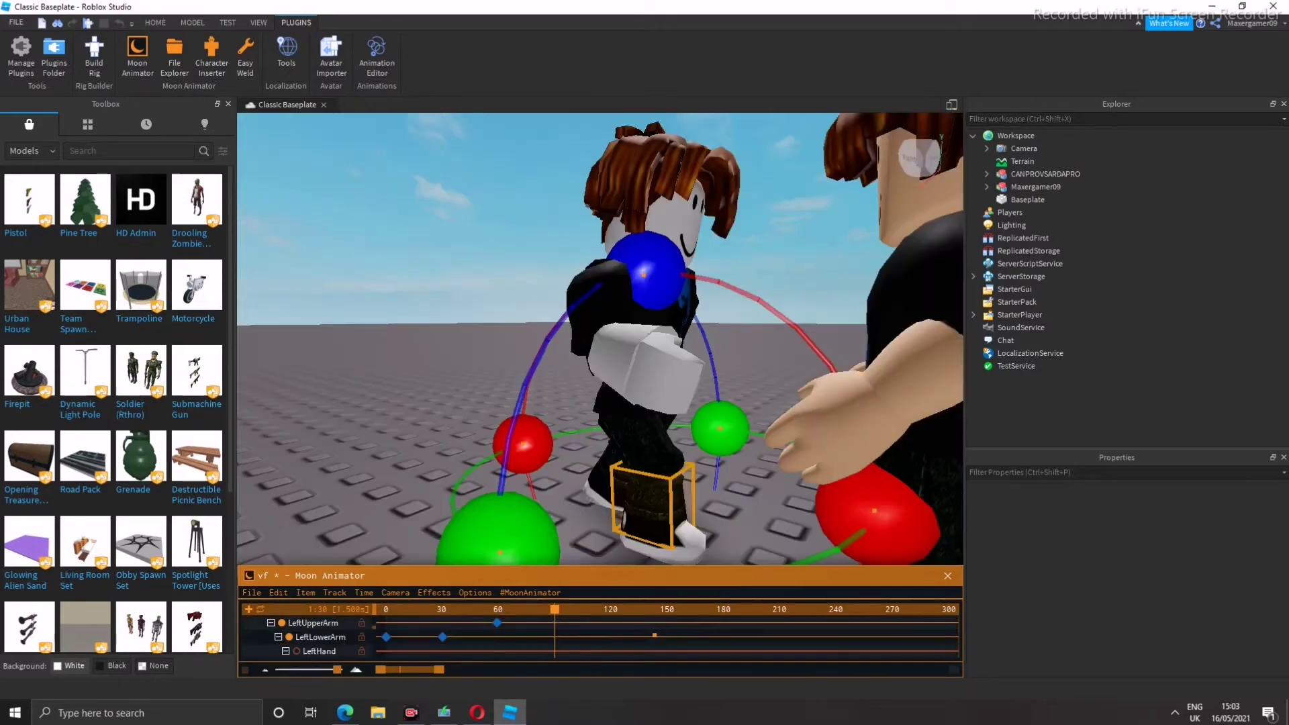
# At frame 90, shift the white-armed character's lower torso about 0.86 toward the other character and play the animation back
pyautogui.scroll(5, 309, 638)
pyautogui.press('r')
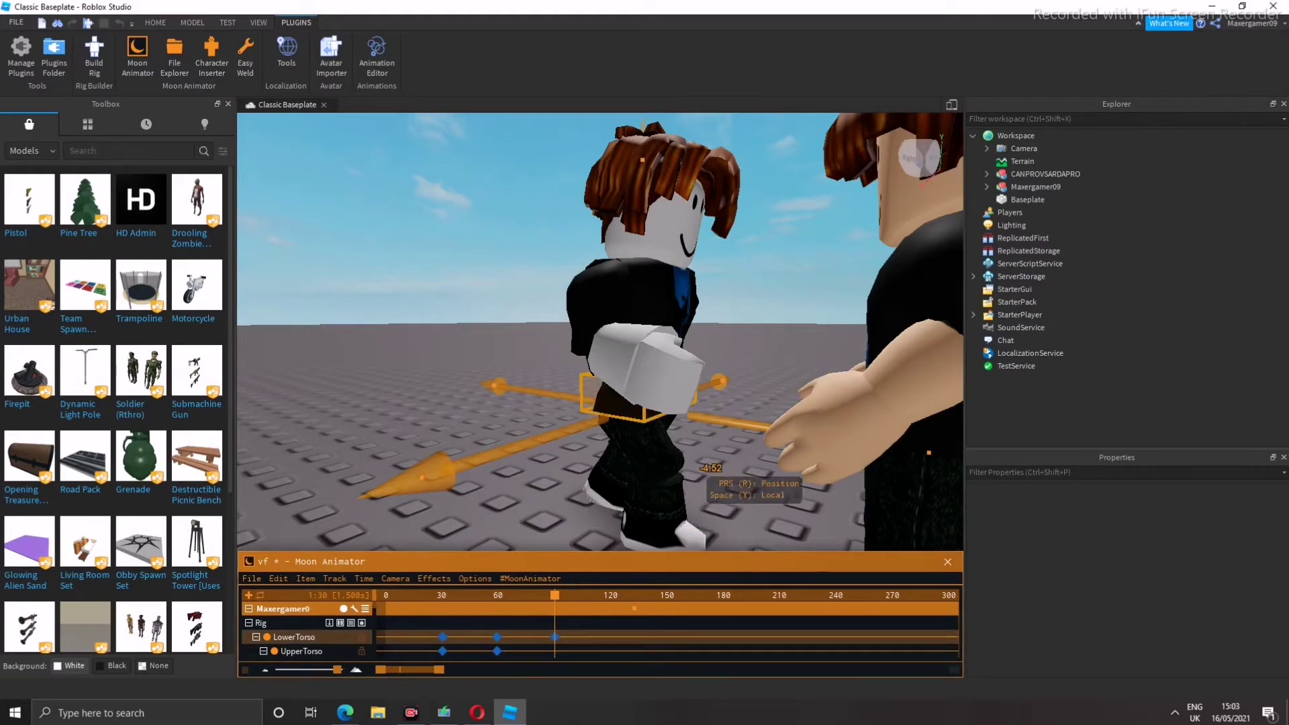
pyautogui.moveTo(710, 467); pyautogui.dragTo(753, 468)
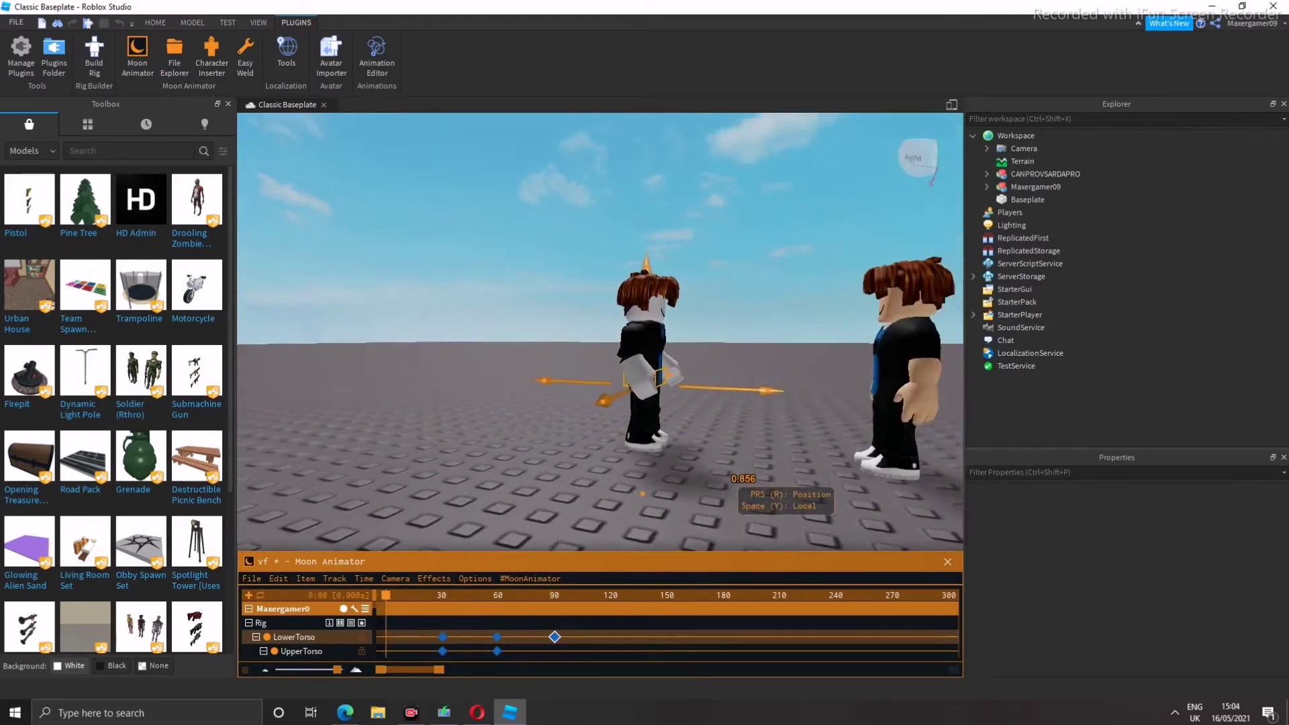
pyautogui.press('space')
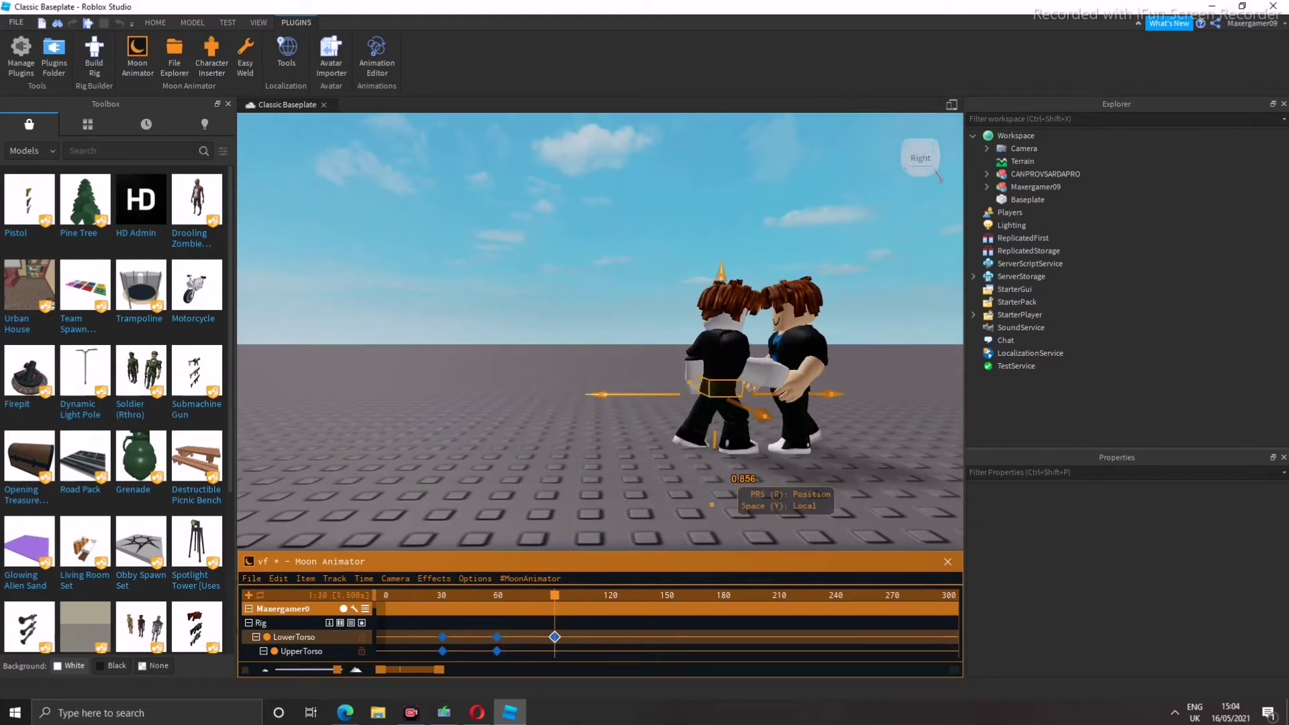
pyautogui.scroll(5, 600, 328)
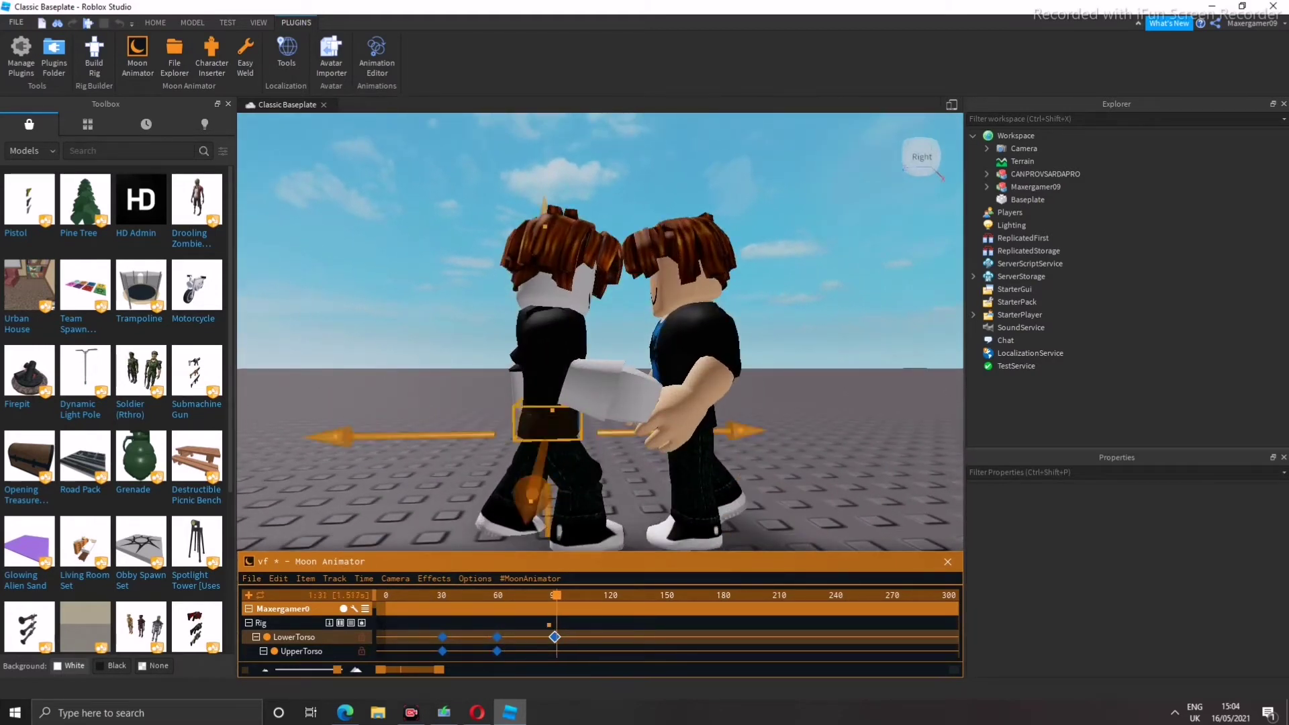
# At frame 91, move the white-armed character's lower torso past the other character and turn it around to face his back
pyautogui.press('a')
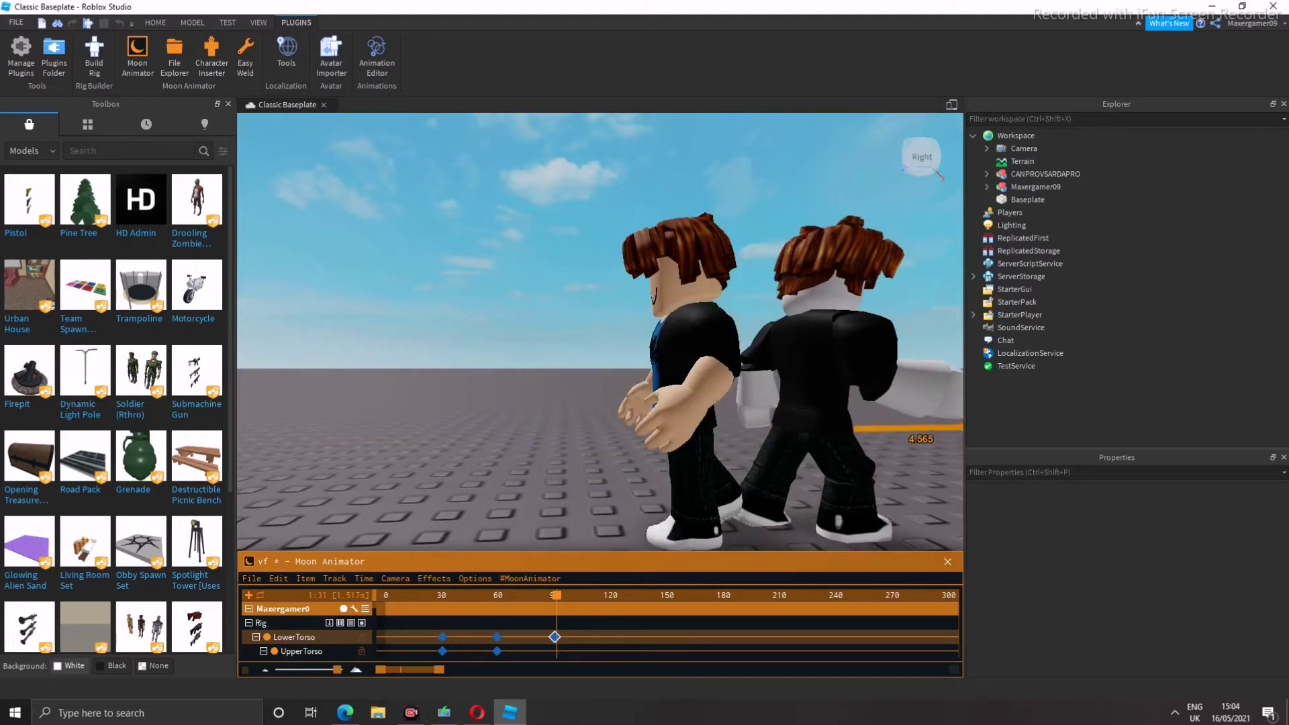
pyautogui.press('r')
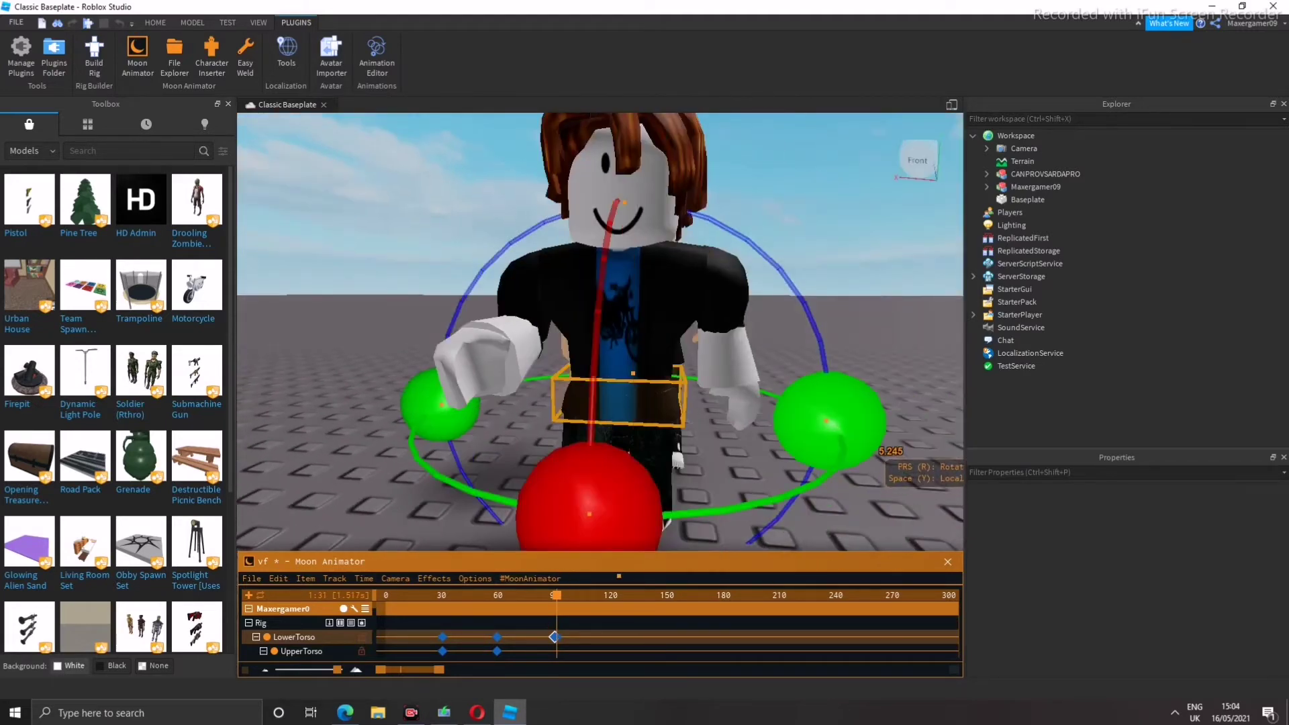
pyautogui.moveTo(460, 403); pyautogui.dragTo(689, 508)
pyautogui.scroll(-3, 689, 508)
pyautogui.press('w')
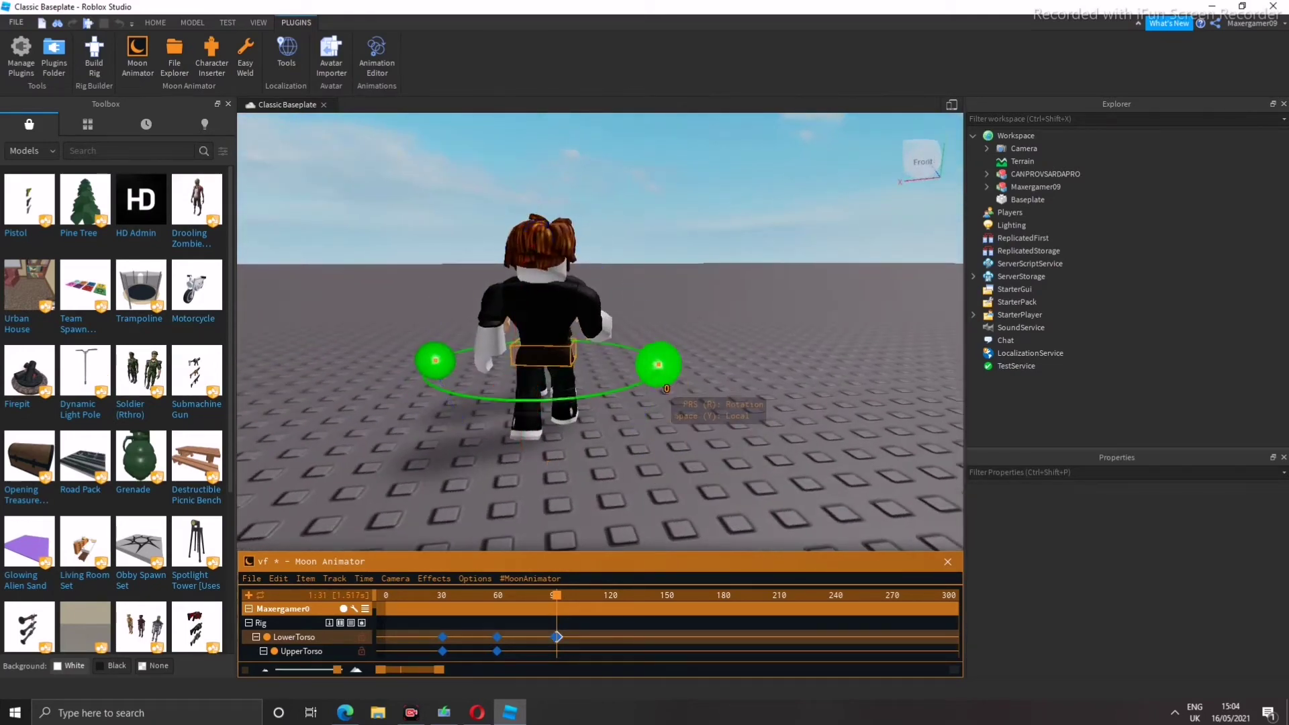
pyautogui.press('r')
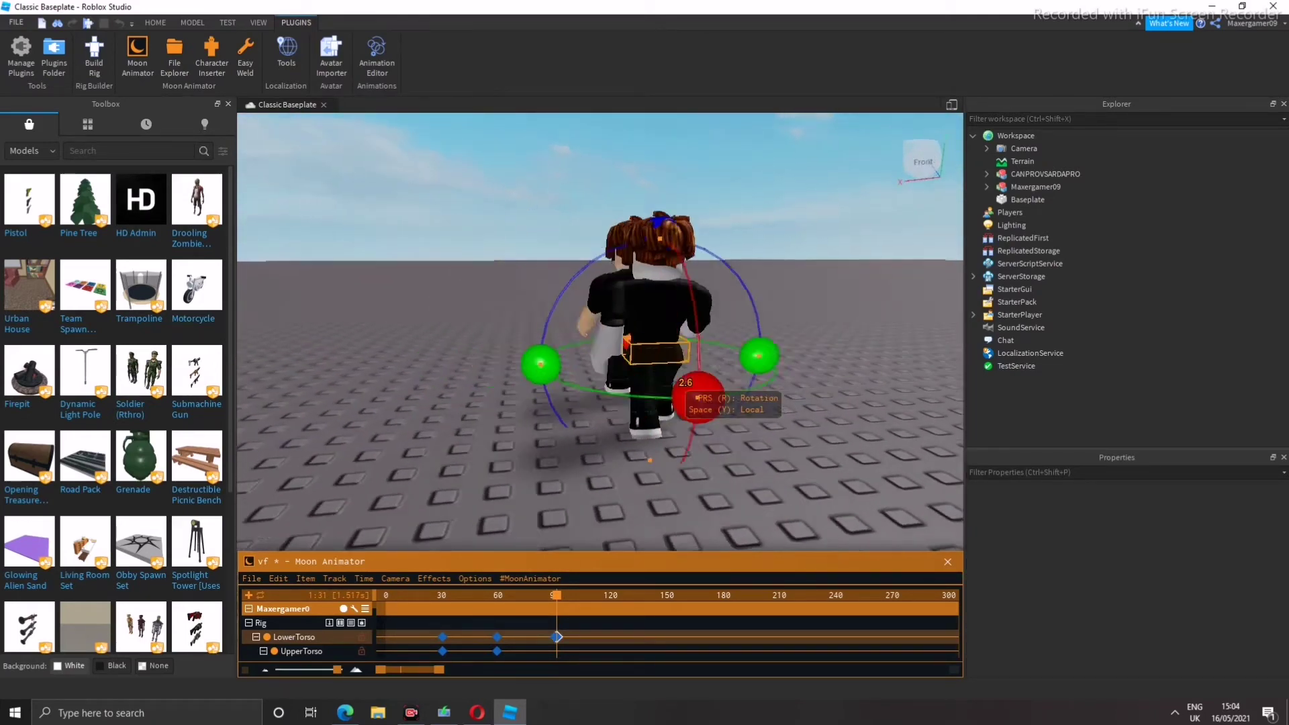
pyautogui.moveTo(682, 382); pyautogui.dragTo(665, 400, button='right')
# Rotate the white-armed character's left upper leg about 19.8 degrees at frame 91
pyautogui.click(501, 306)
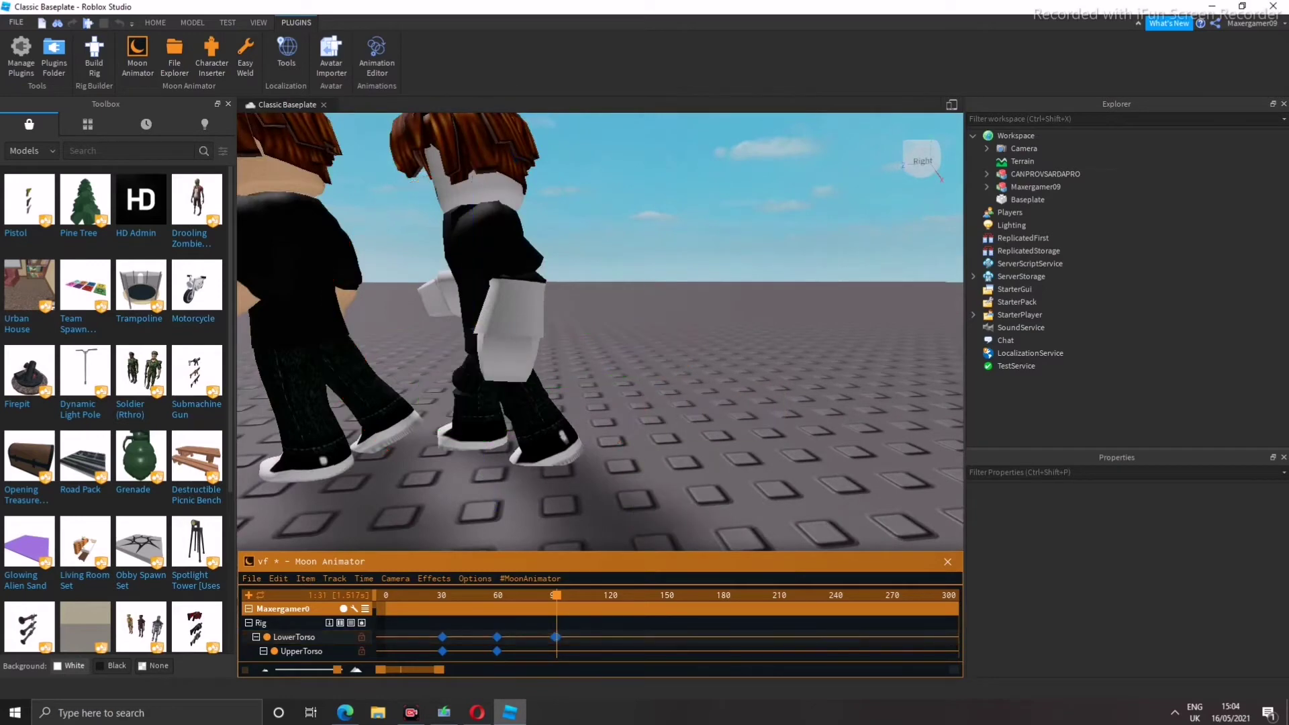
pyautogui.moveTo(656, 264); pyautogui.dragTo(670, 305)
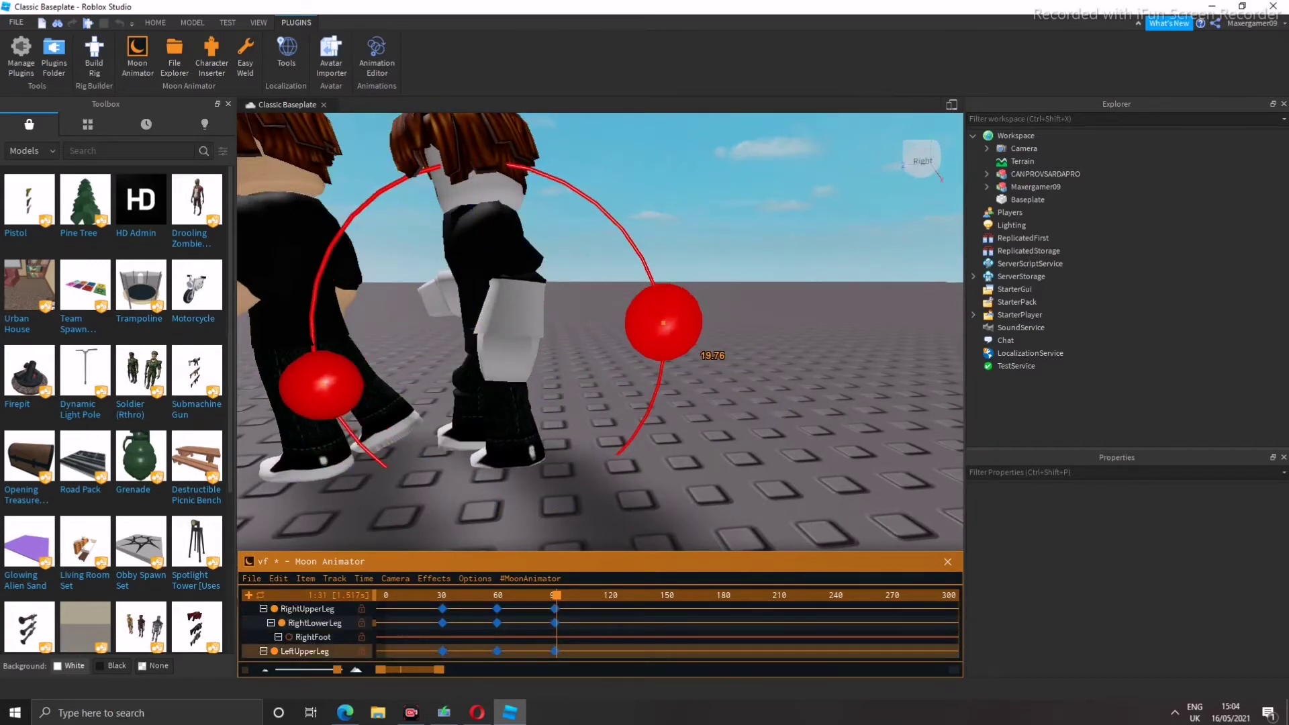
pyautogui.moveTo(670, 305); pyautogui.dragTo(671, 322, button='right')
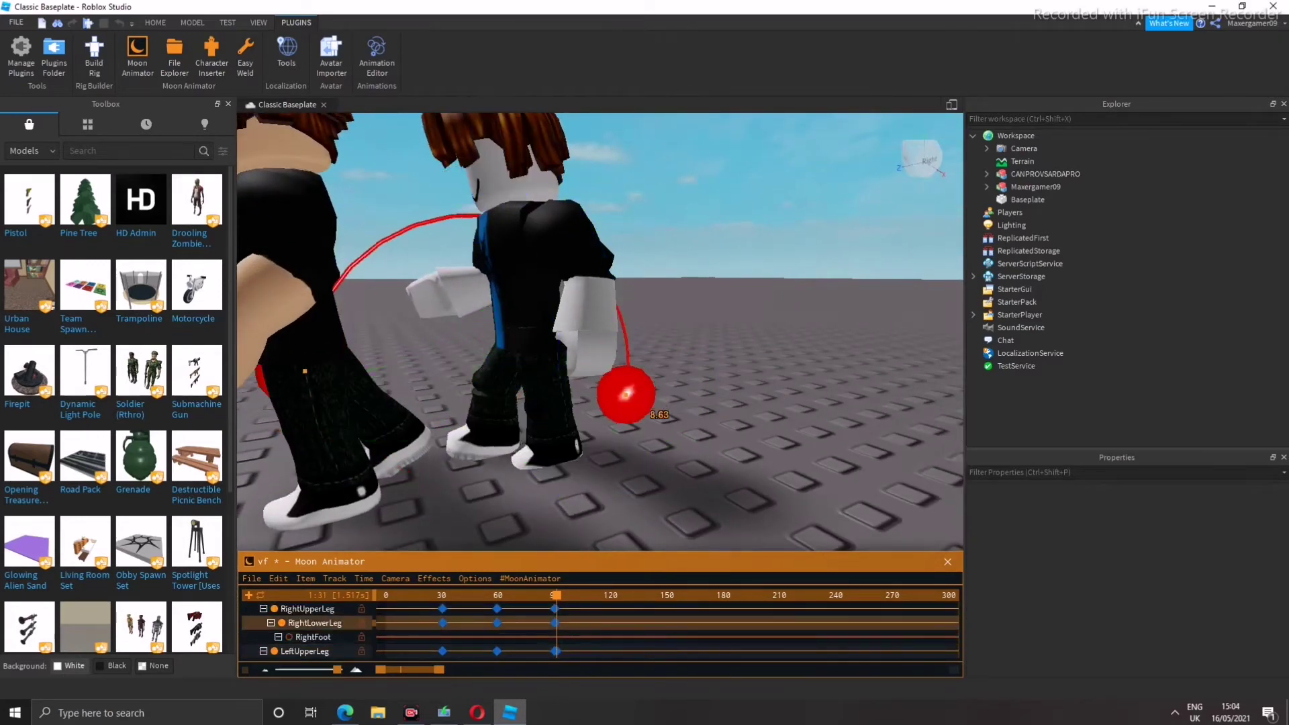
# At frame 91, rotate the white-armed character's right lower leg and right upper leg into a standing pose, the upper leg about 33.3 degrees
pyautogui.click(513, 391)
pyautogui.click(505, 434)
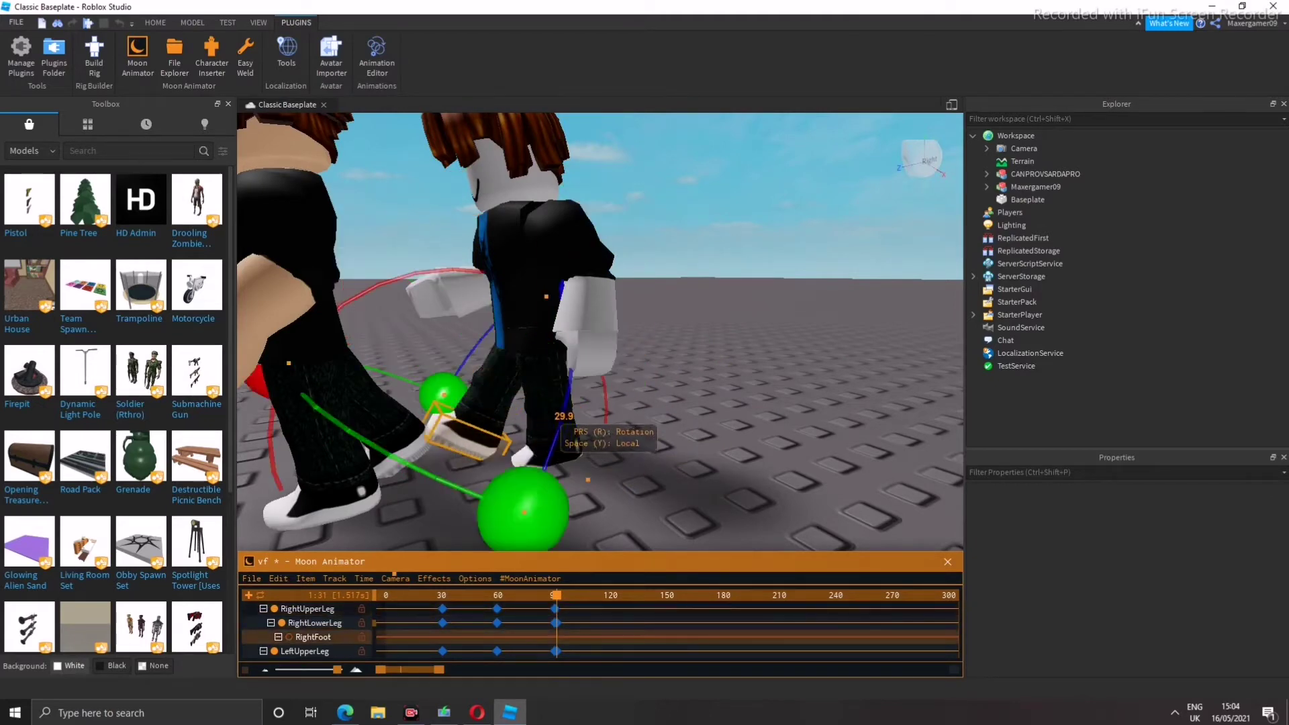
pyautogui.click(606, 425)
pyautogui.scroll(-3, 451, 361)
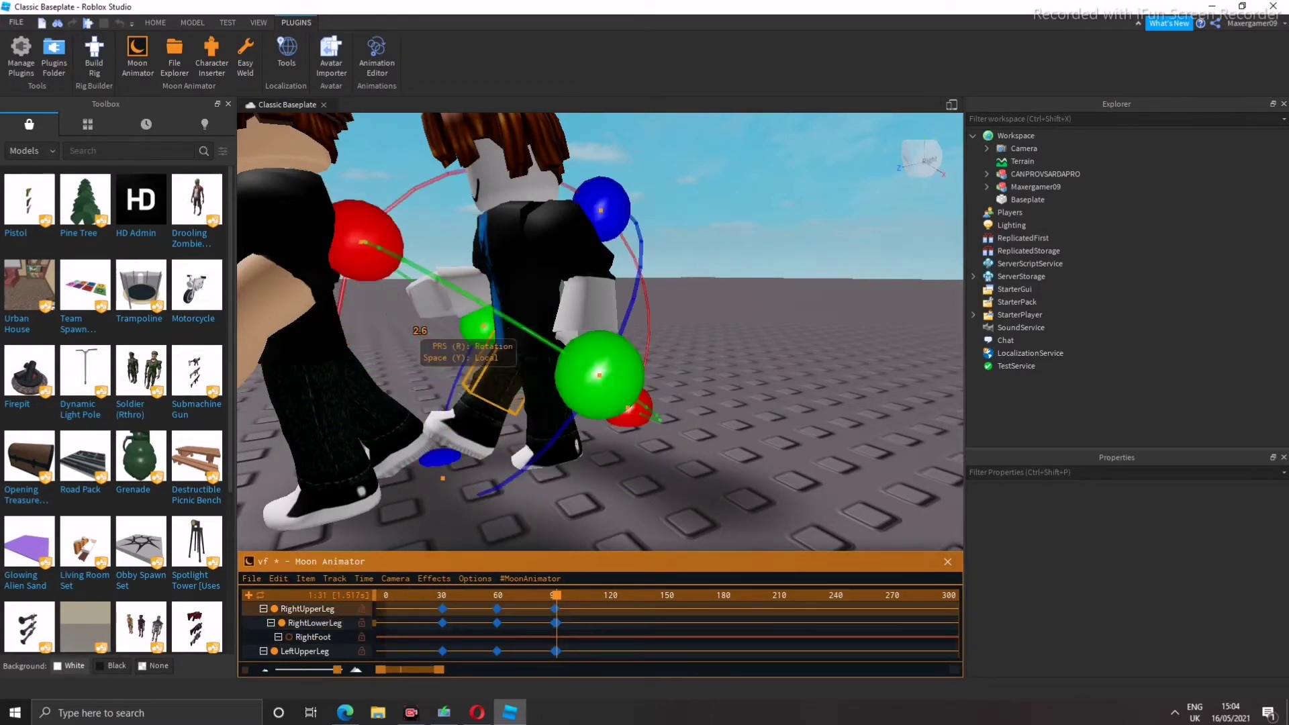
pyautogui.moveTo(368, 295); pyautogui.dragTo(373, 331)
pyautogui.moveTo(373, 330); pyautogui.dragTo(396, 396, button='right')
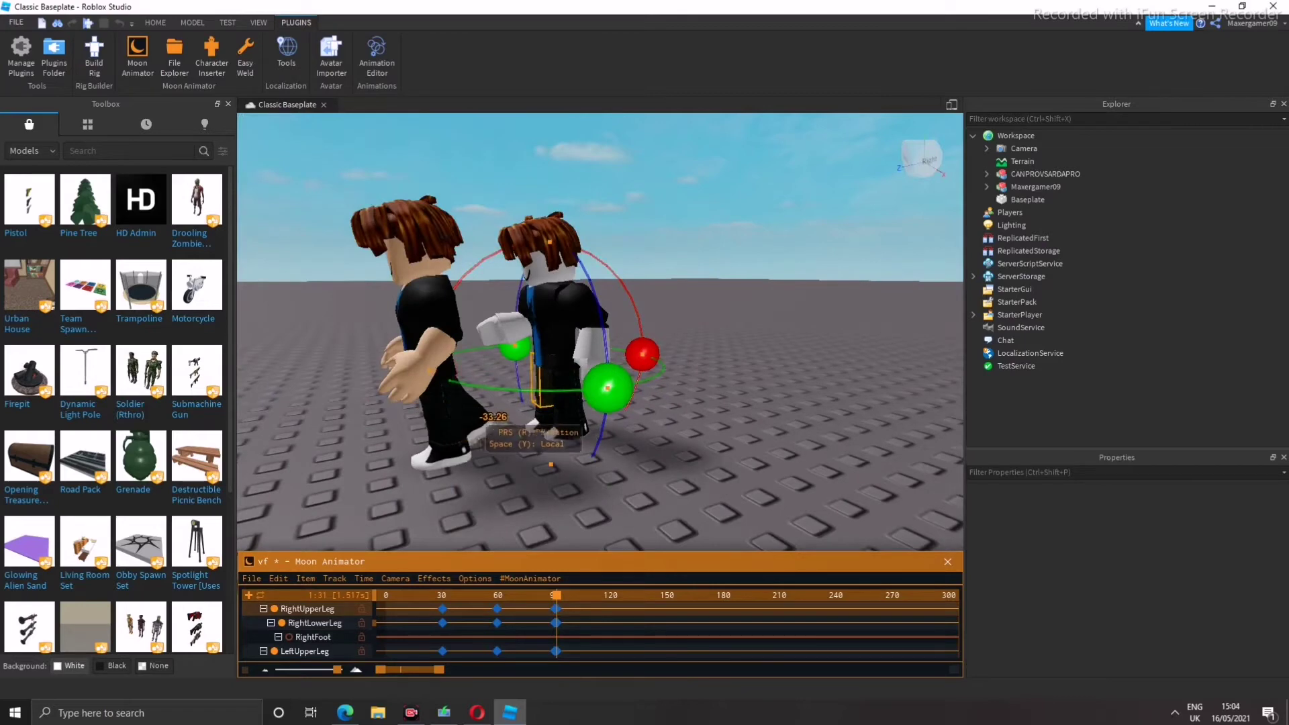
pyautogui.scroll(-5, 490, 429)
pyautogui.scroll(6, 490, 429)
pyautogui.moveTo(490, 430); pyautogui.dragTo(510, 430, button='right')
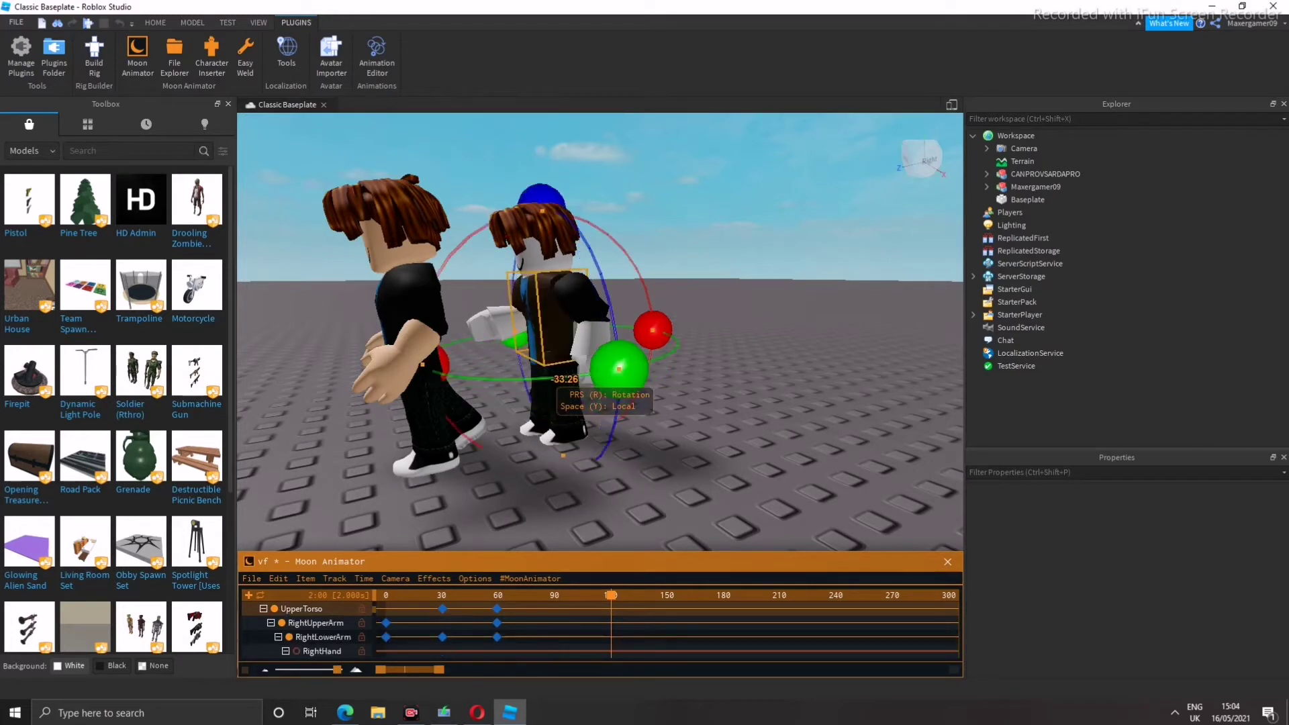
pyautogui.scroll(3, 303, 629)
pyautogui.click(542, 323)
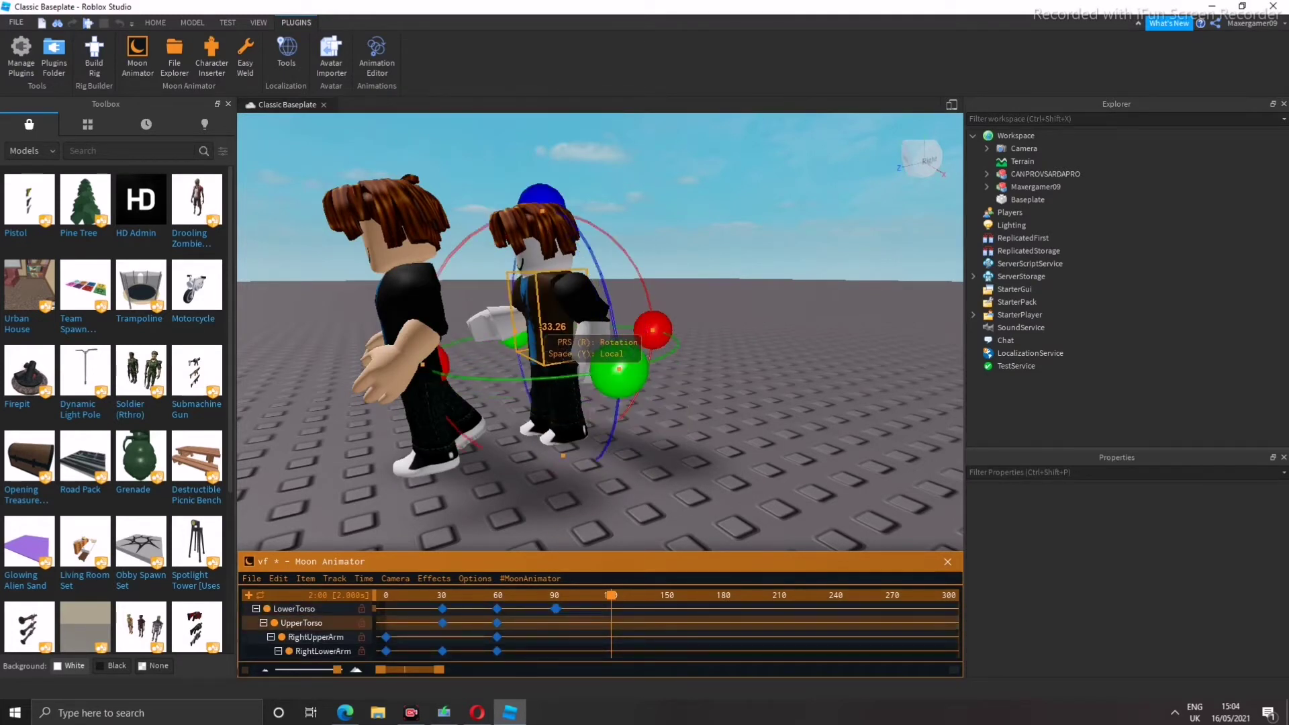
pyautogui.moveTo(440, 366); pyautogui.dragTo(460, 417)
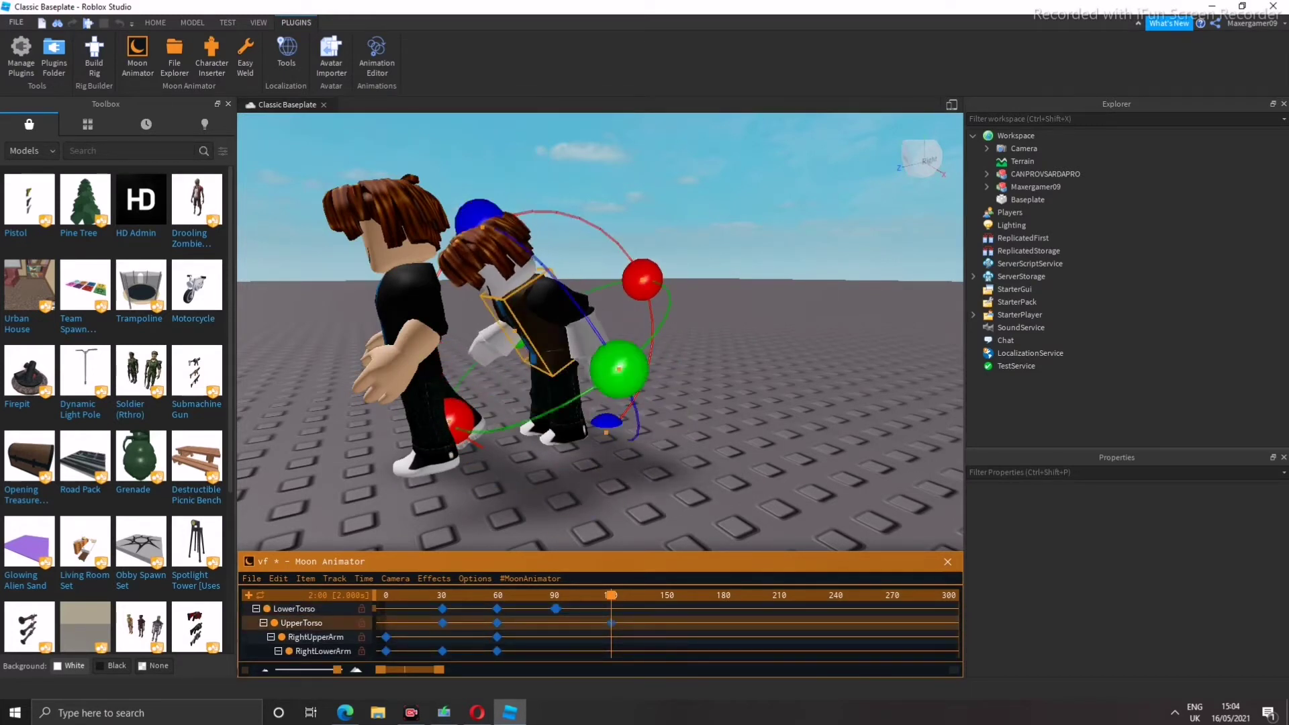
pyautogui.hotkey('ctrl', 'z')
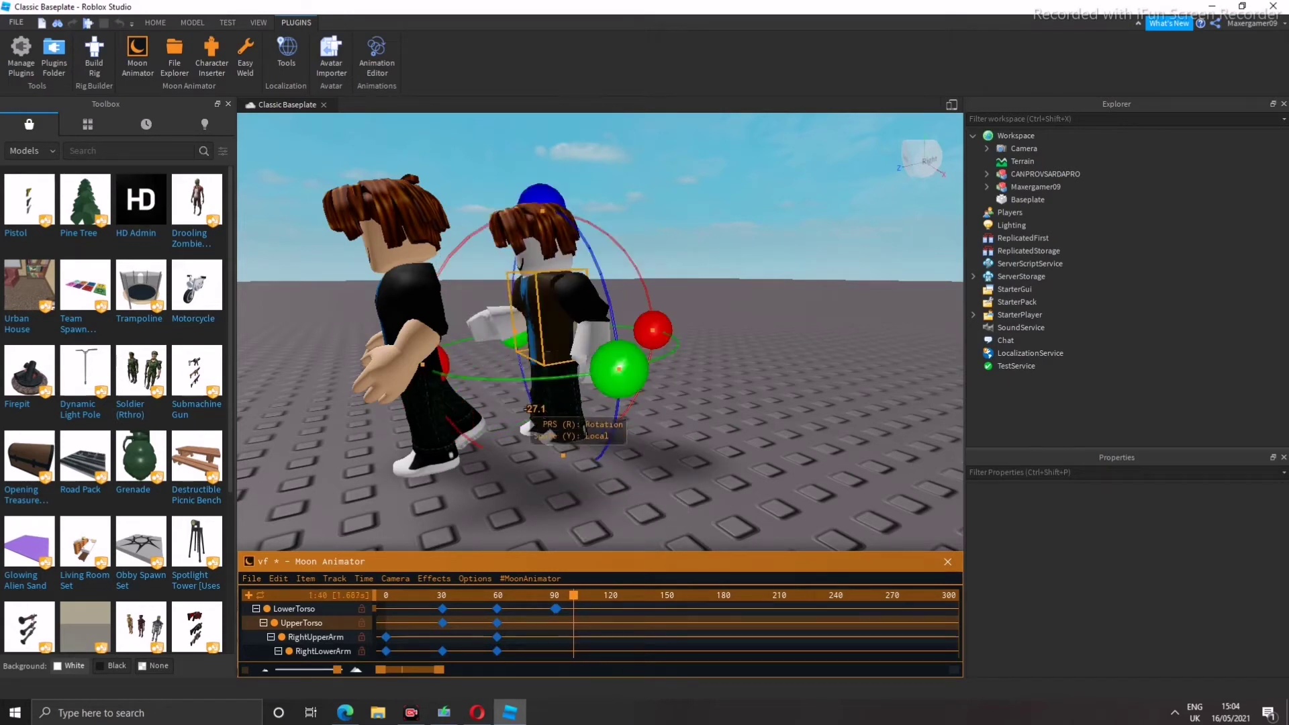
# At frame 100, lean and turn the white-armed character's torso and swing his left upper leg up behind him
pyautogui.moveTo(529, 425); pyautogui.dragTo(451, 457)
pyautogui.scroll(1, 302, 631)
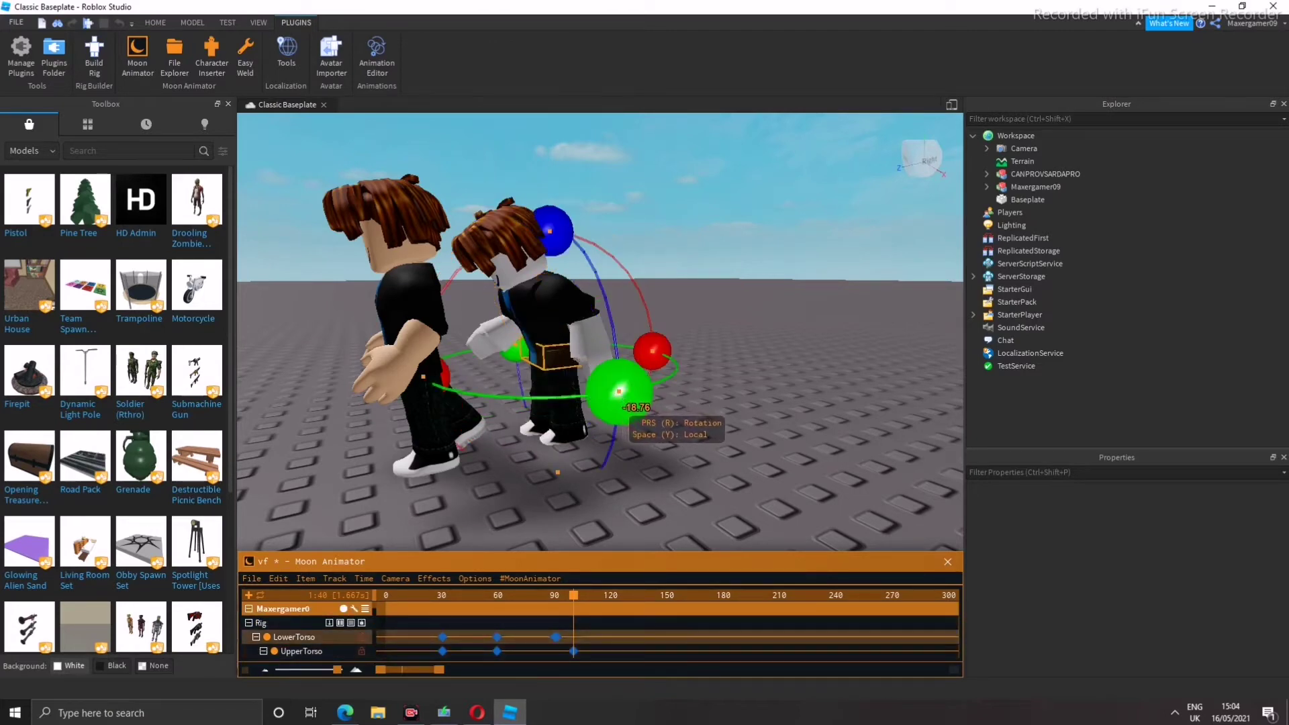
pyautogui.moveTo(618, 390); pyautogui.dragTo(530, 182)
pyautogui.scroll(1, 537, 335)
pyautogui.scroll(1, 537, 335)
pyautogui.click(554, 393)
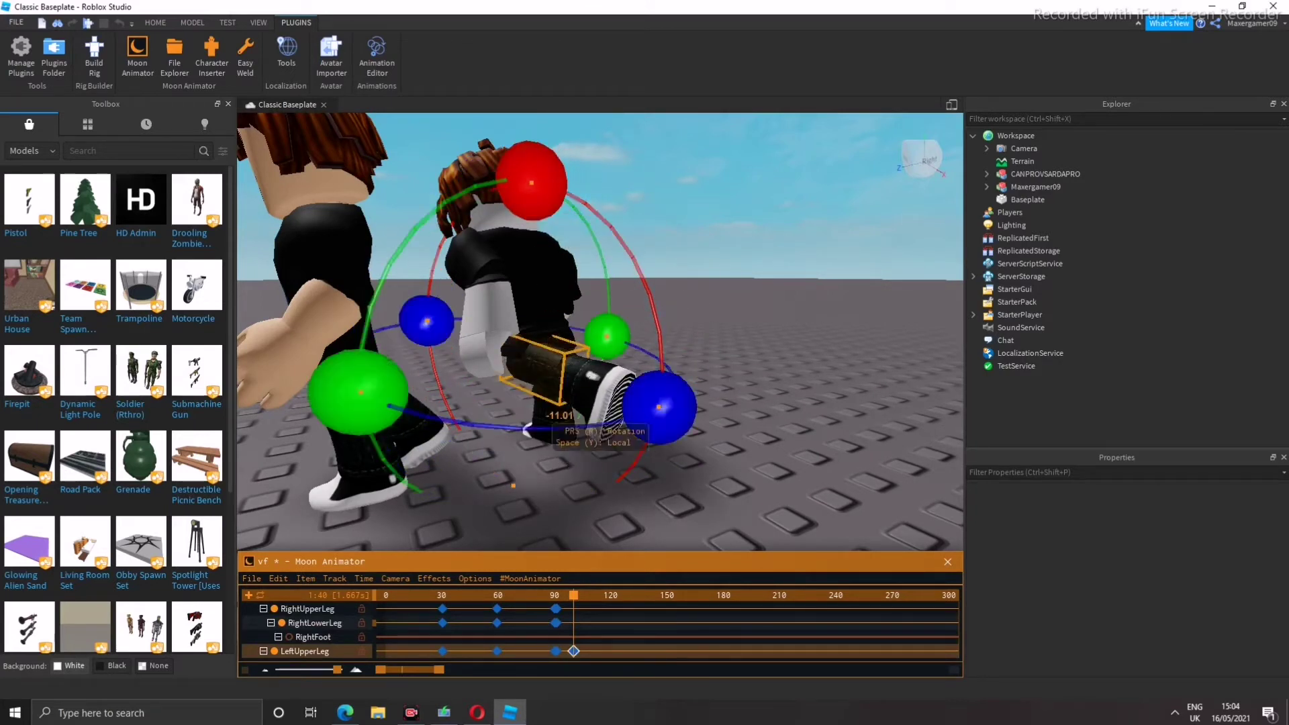
# At frame 109, bend the white-armed character's upper torso forward about 54.4 degrees and raise his left upper leg about 27 degrees
pyautogui.click(517, 276)
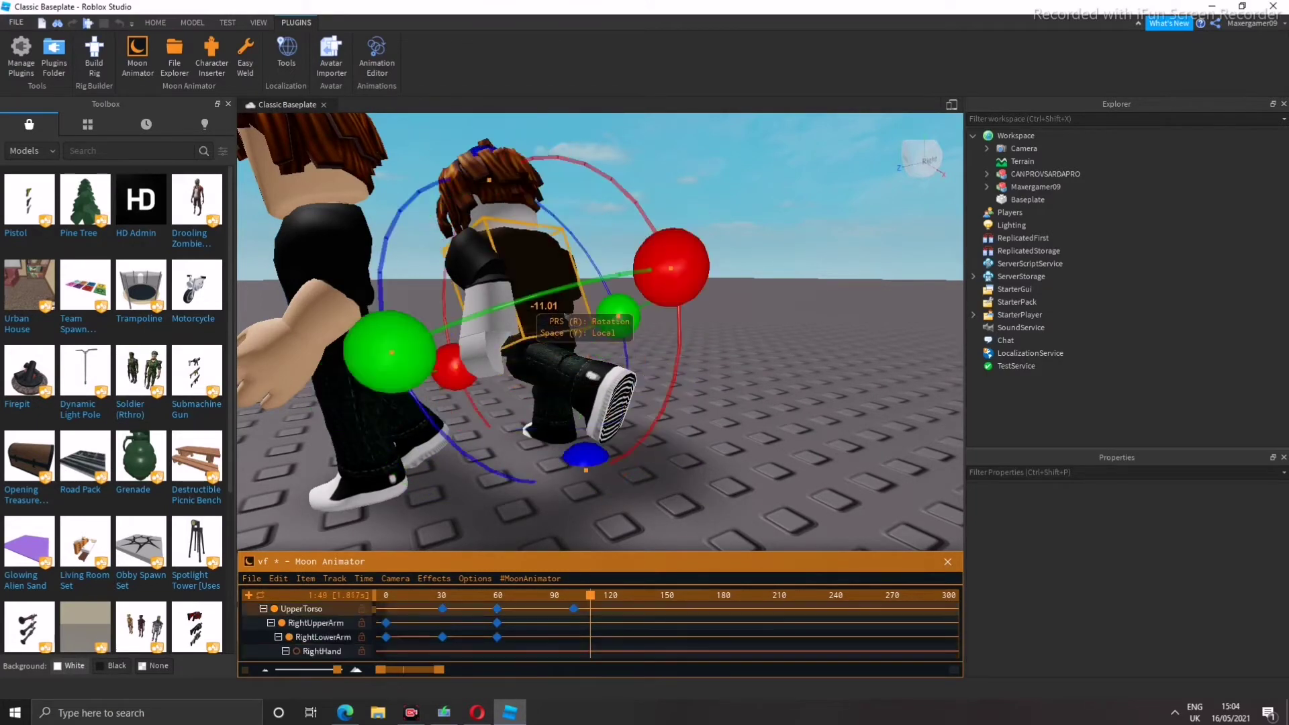
pyautogui.moveTo(672, 268); pyautogui.dragTo(597, 208)
pyautogui.click(537, 369)
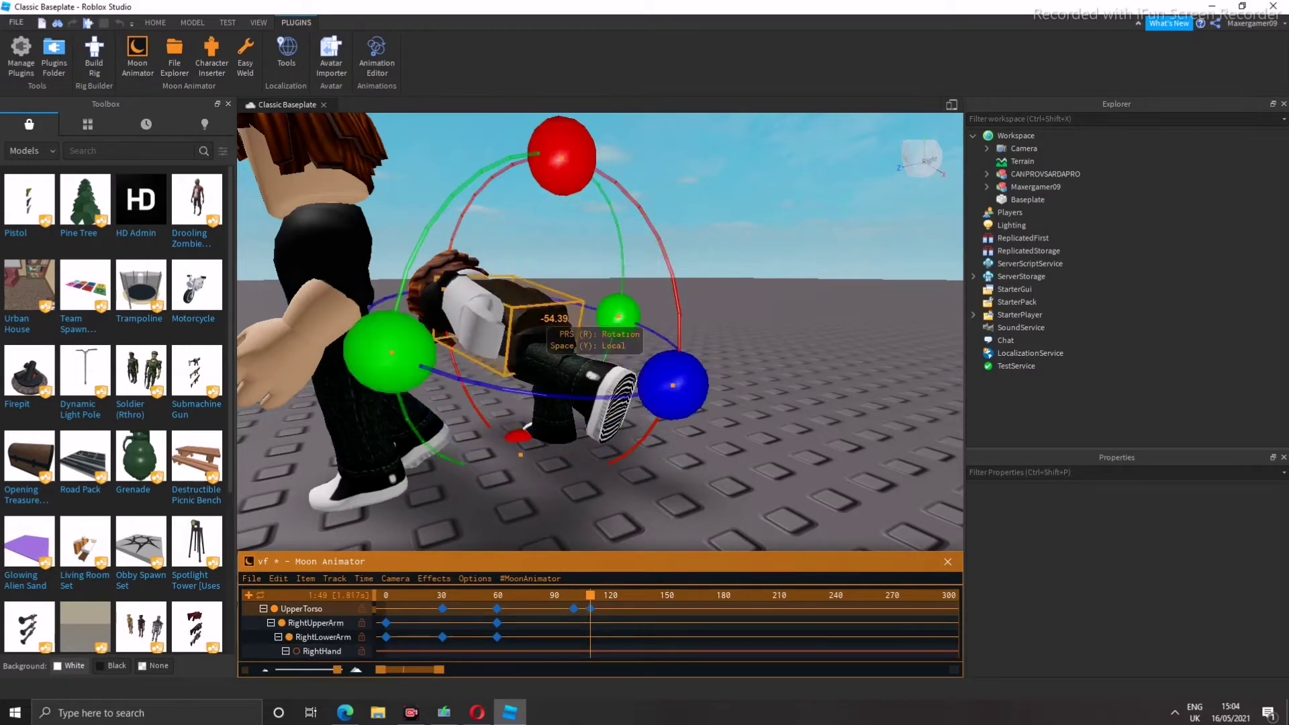
pyautogui.moveTo(607, 335); pyautogui.dragTo(521, 278)
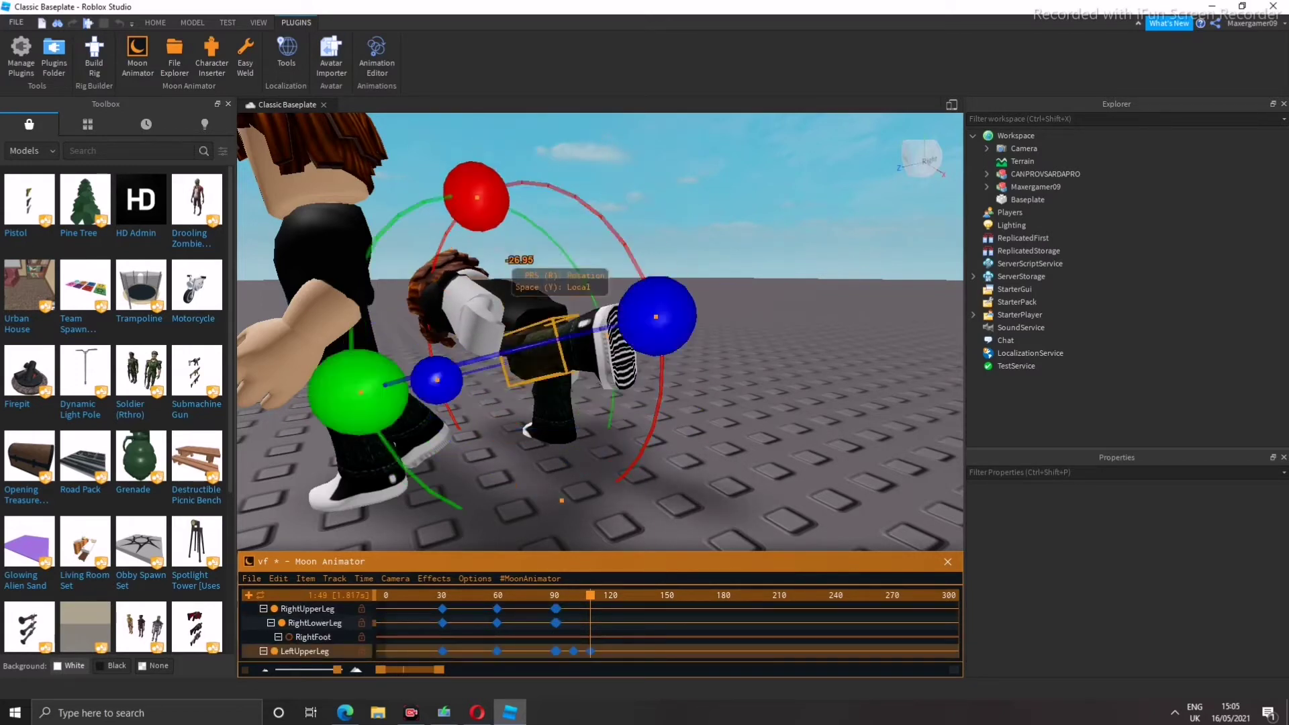
# At frame 109, shift the white-armed character's lower torso about 0.45 and spin it about 78.3 degrees so the raised leg swings at the other character
pyautogui.scroll(5, 598, 631)
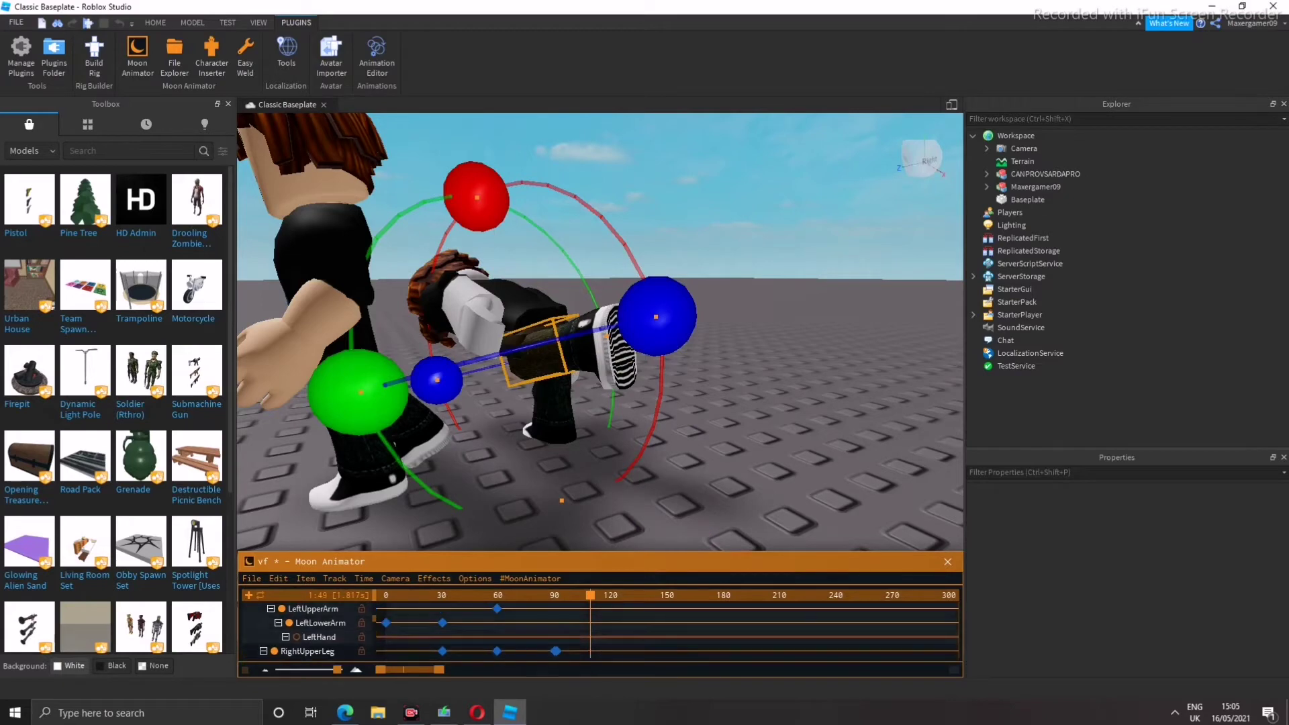
pyautogui.click(293, 636)
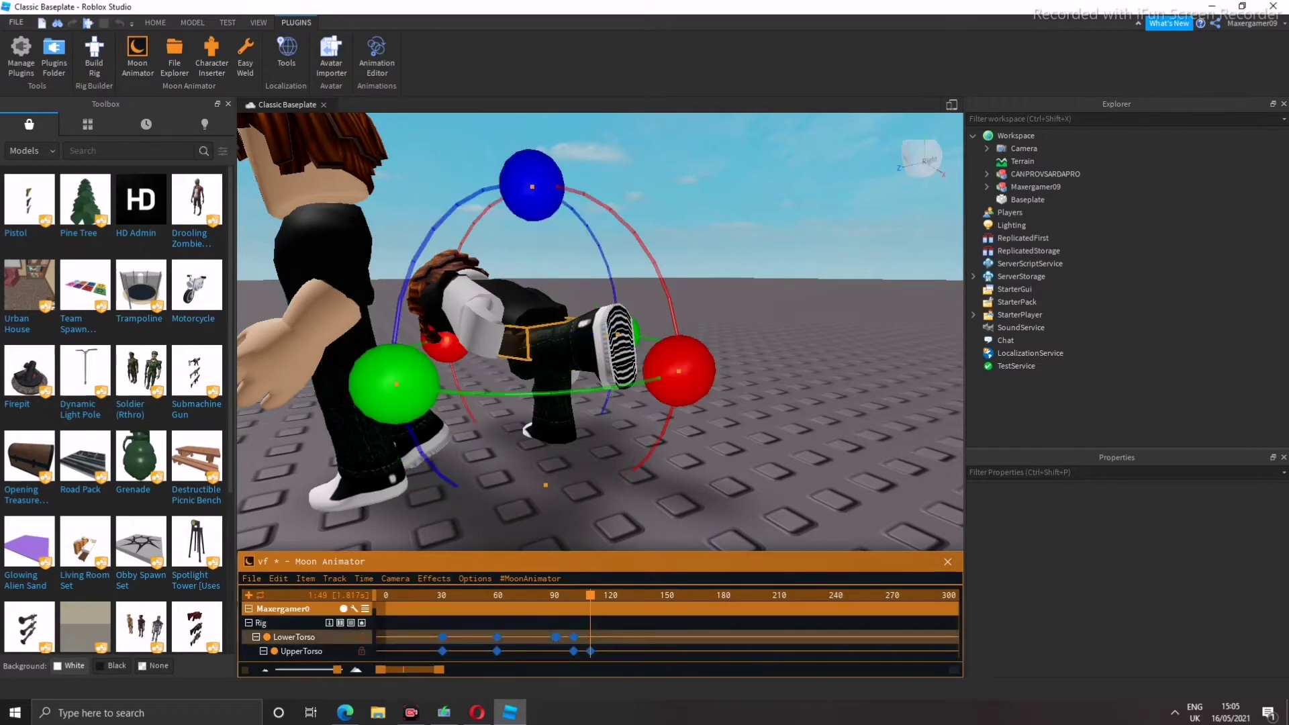
pyautogui.press('r')
pyautogui.moveTo(312, 540); pyautogui.dragTo(282, 403)
pyautogui.scroll(-5, 600, 329)
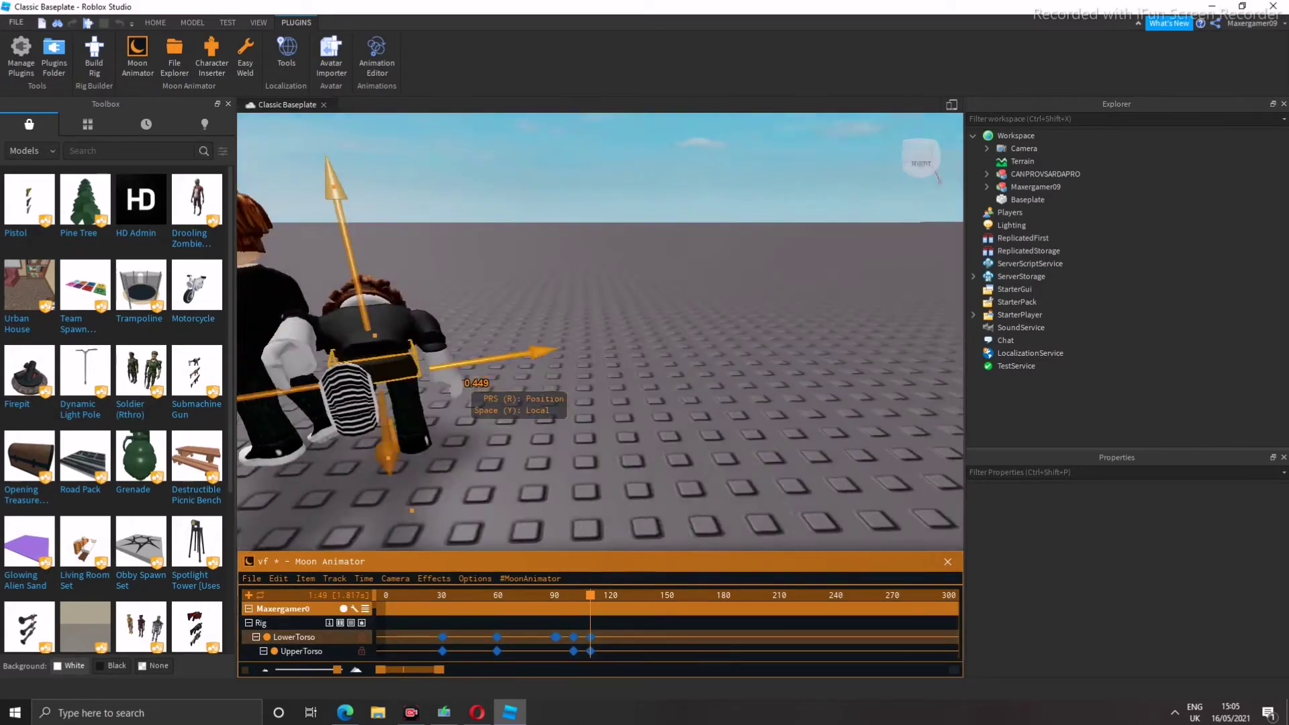
pyautogui.press('r')
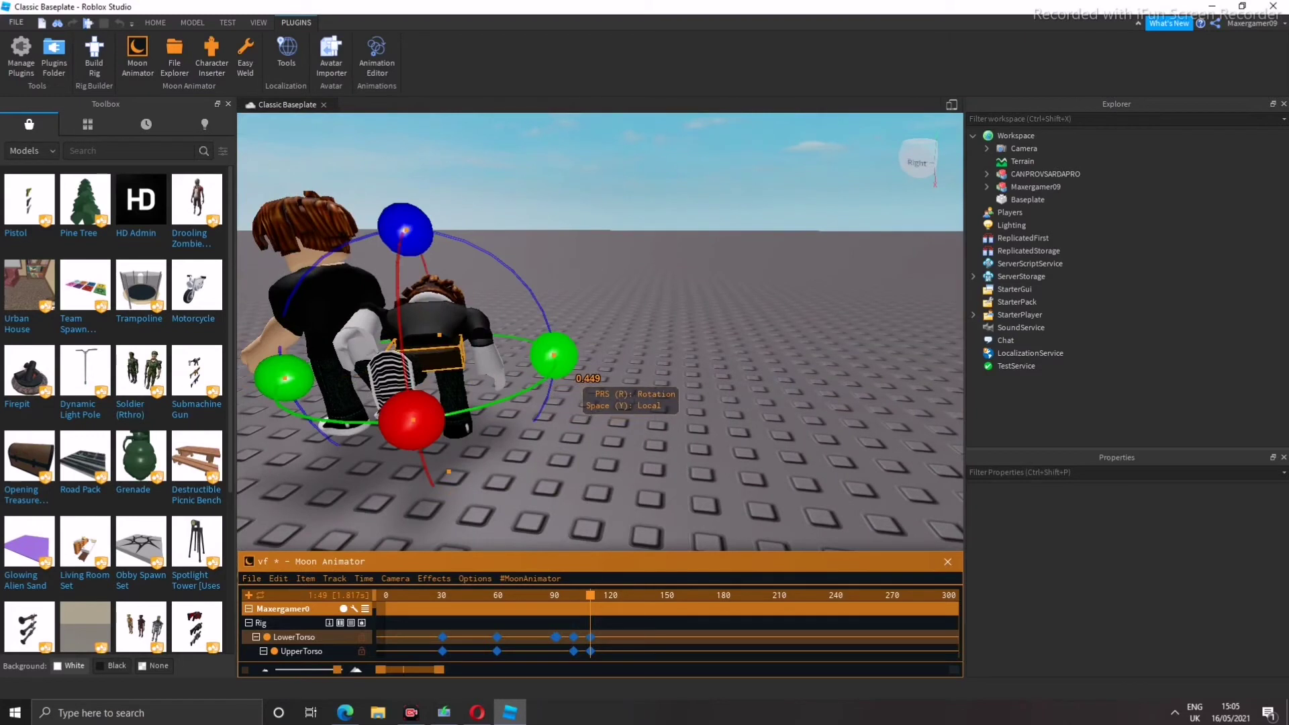
pyautogui.moveTo(553, 354); pyautogui.dragTo(448, 415)
pyautogui.press('space')
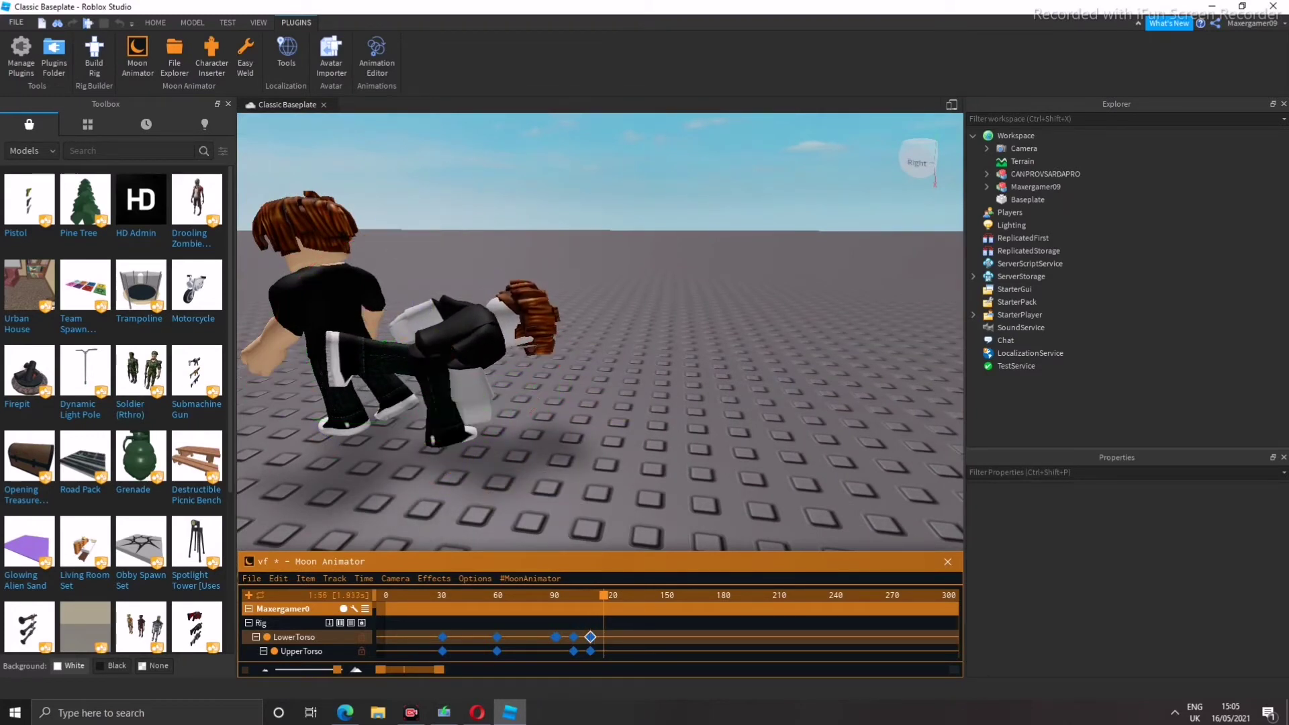
# At frame 120, shift the white-armed character's lower torso slightly, rotate it about 27.9 degrees, and play the animation back
pyautogui.scroll(5, 600, 332)
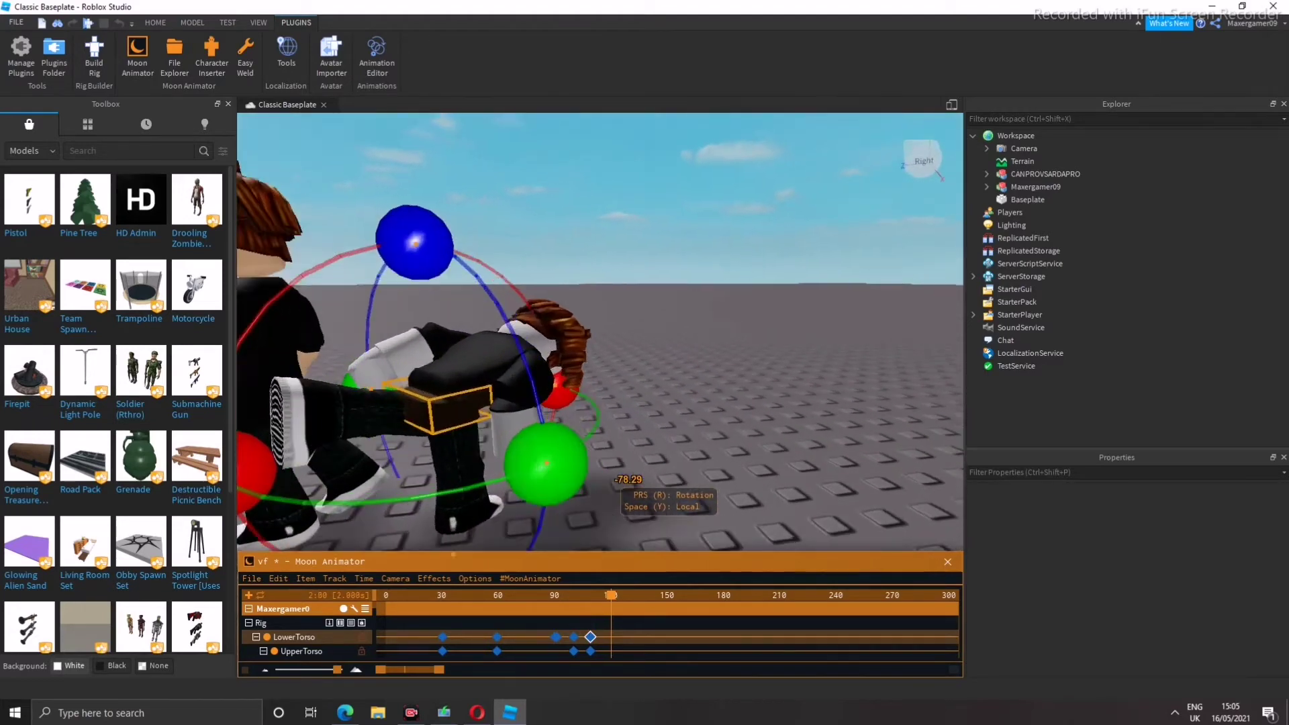
pyautogui.press('r')
pyautogui.moveTo(433, 389)
pyautogui.mouseDown()
pyautogui.moveTo(447, 373)
pyautogui.moveTo(436, 379)
pyautogui.mouseUp()
pyautogui.press('r')
pyautogui.moveTo(624, 420); pyautogui.dragTo(596, 455)
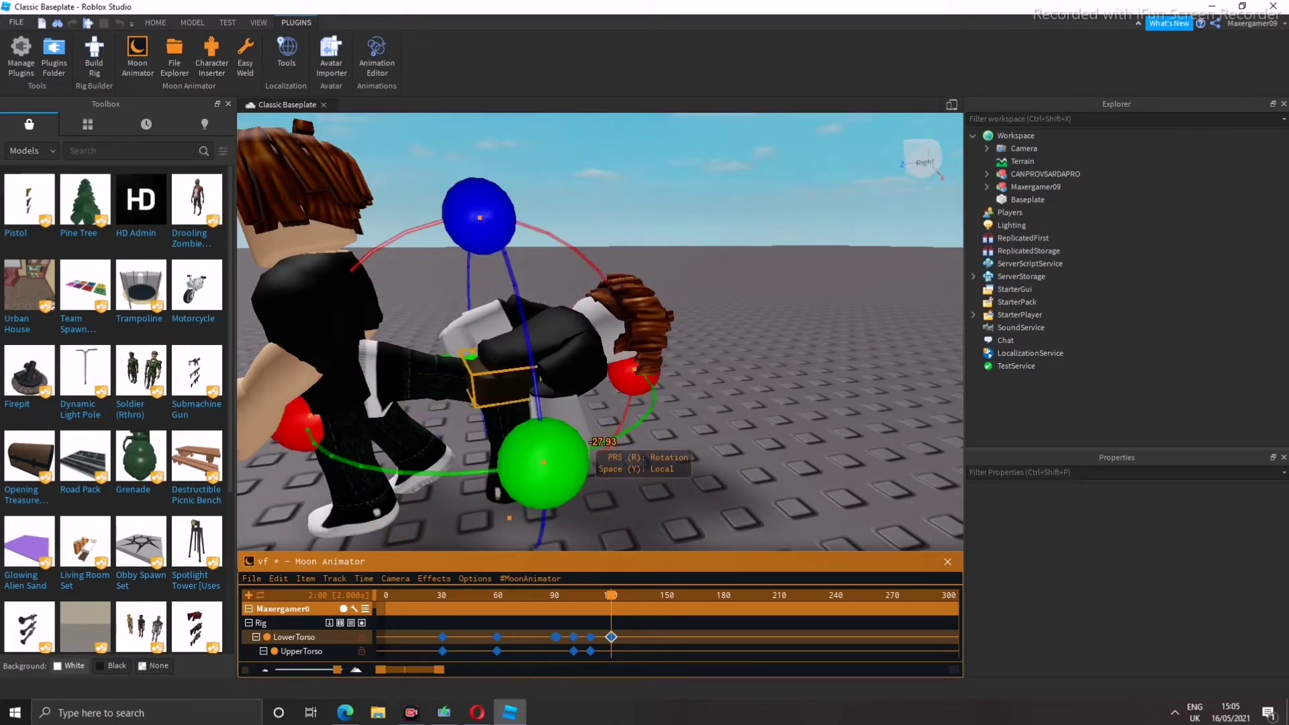
pyautogui.scroll(-5, 600, 333)
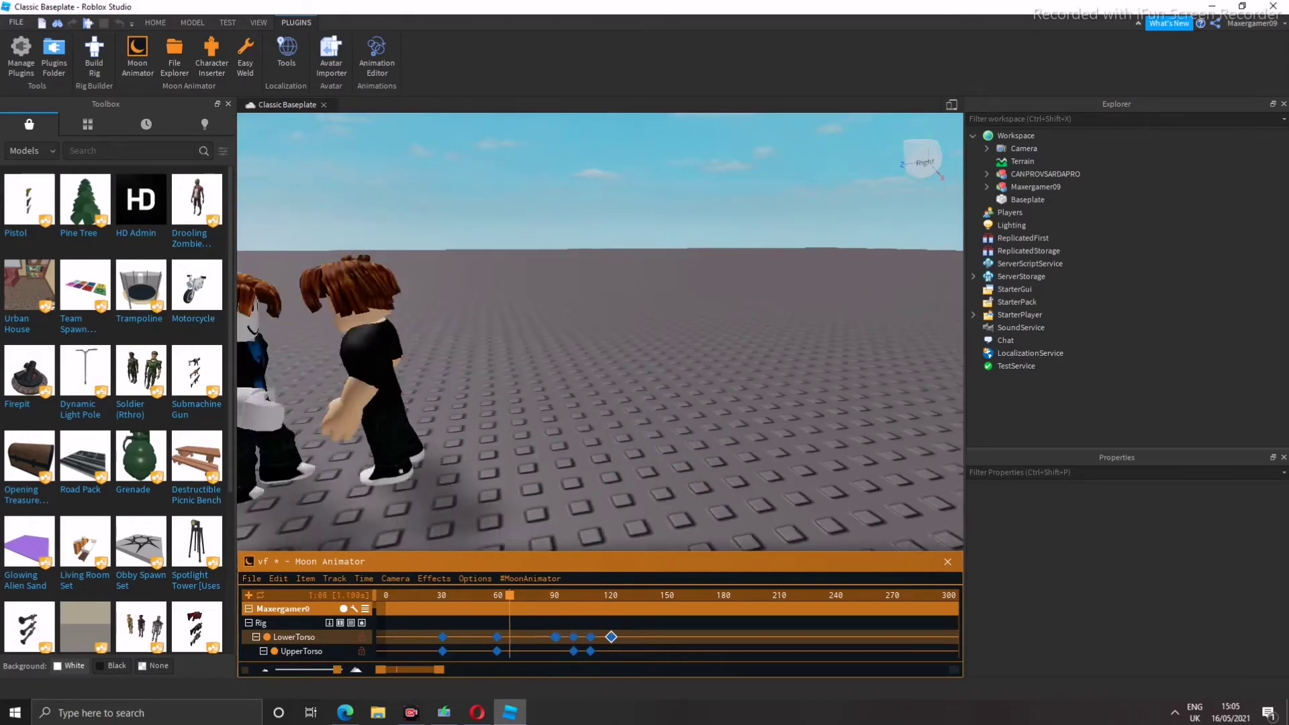
pyautogui.press('space')
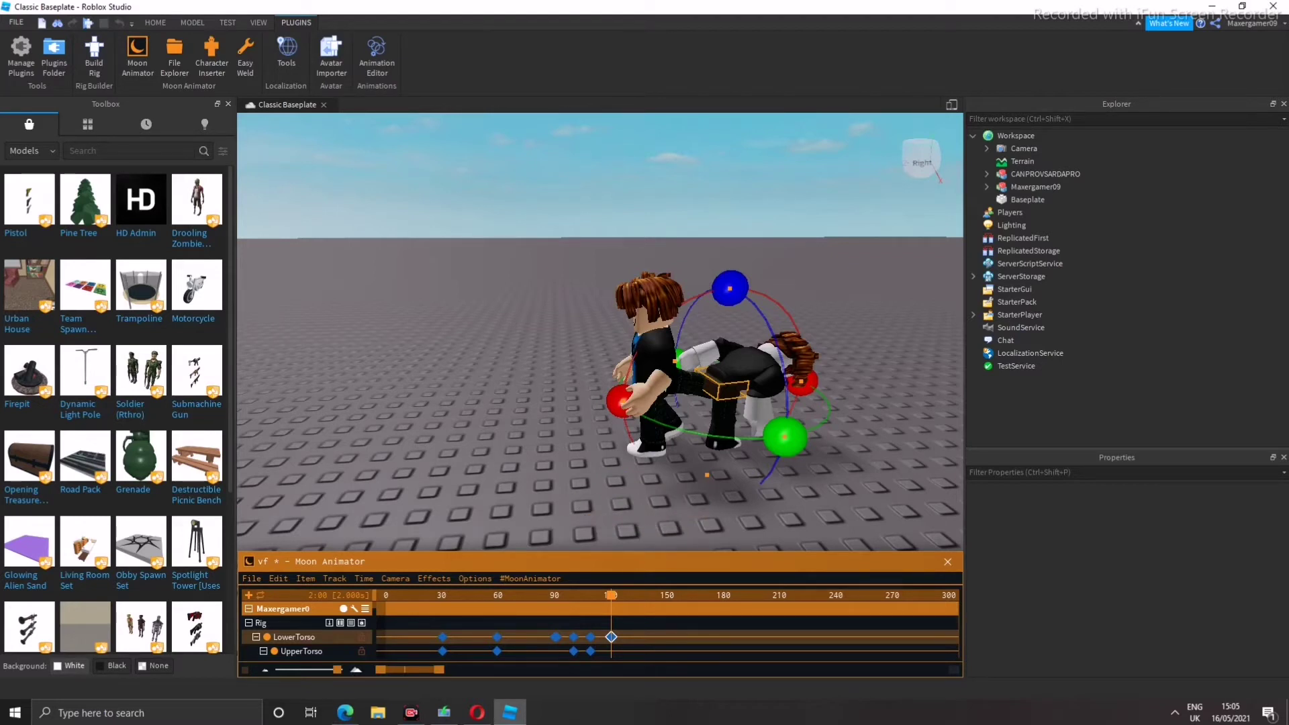
# Spread the kick's lower torso and upper torso keyframes farther apart on the timeline, with the last lower torso keyframe at frame 139
pyautogui.moveTo(611, 636); pyautogui.dragTo(633, 636)
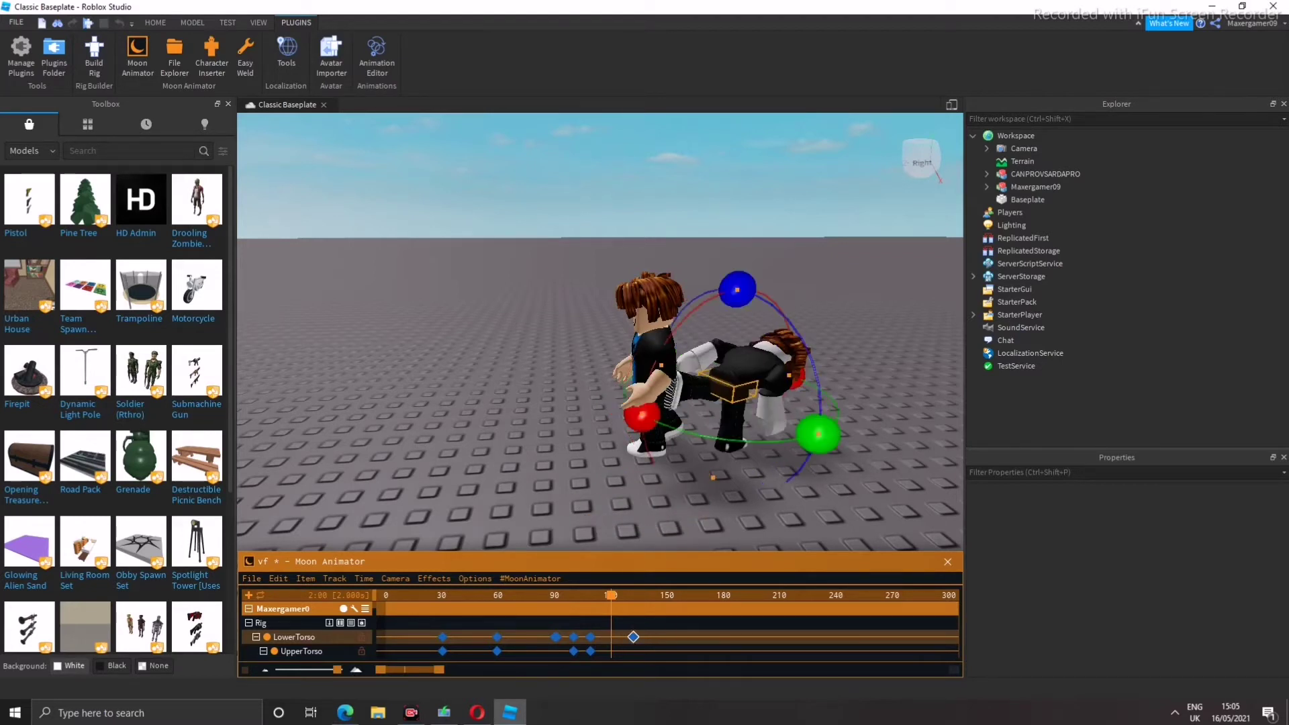
pyautogui.click(620, 650)
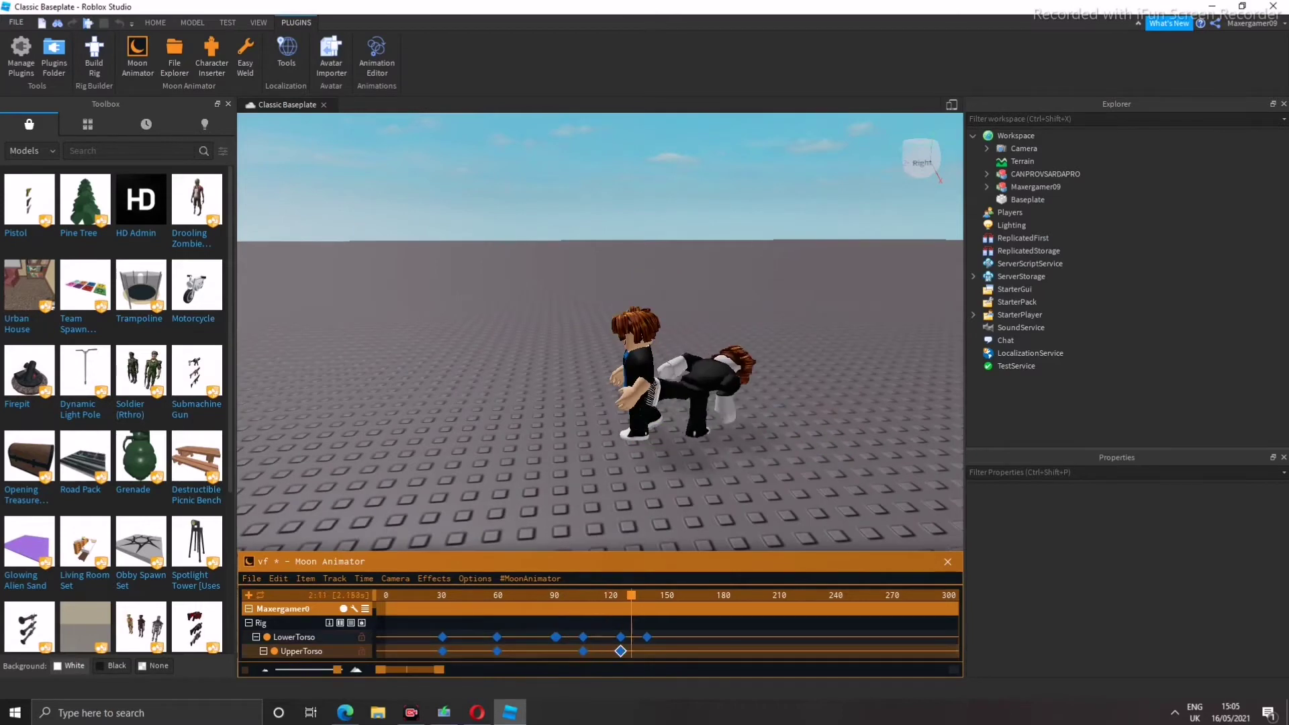
pyautogui.scroll(3, 551, 403)
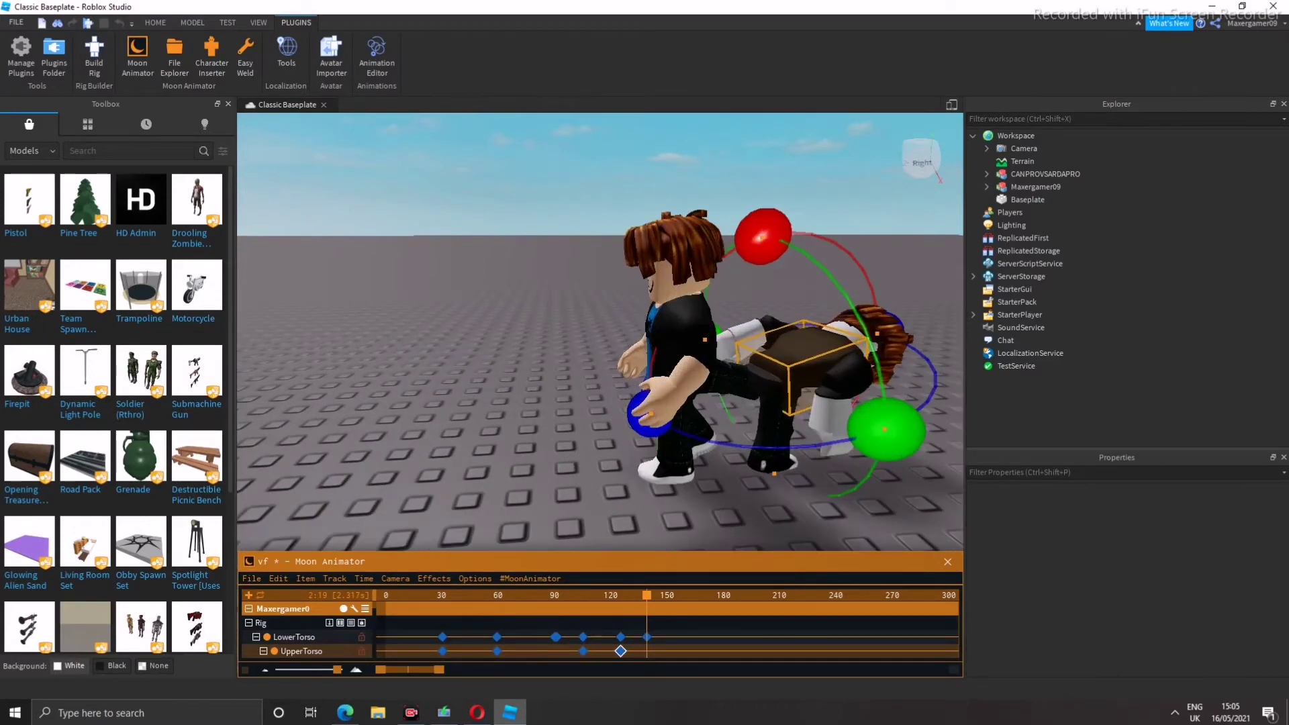
# Move the kick's lower torso and upper torso keyframes earlier, to about frames 120 and 134, and play the animation back
pyautogui.click(621, 636)
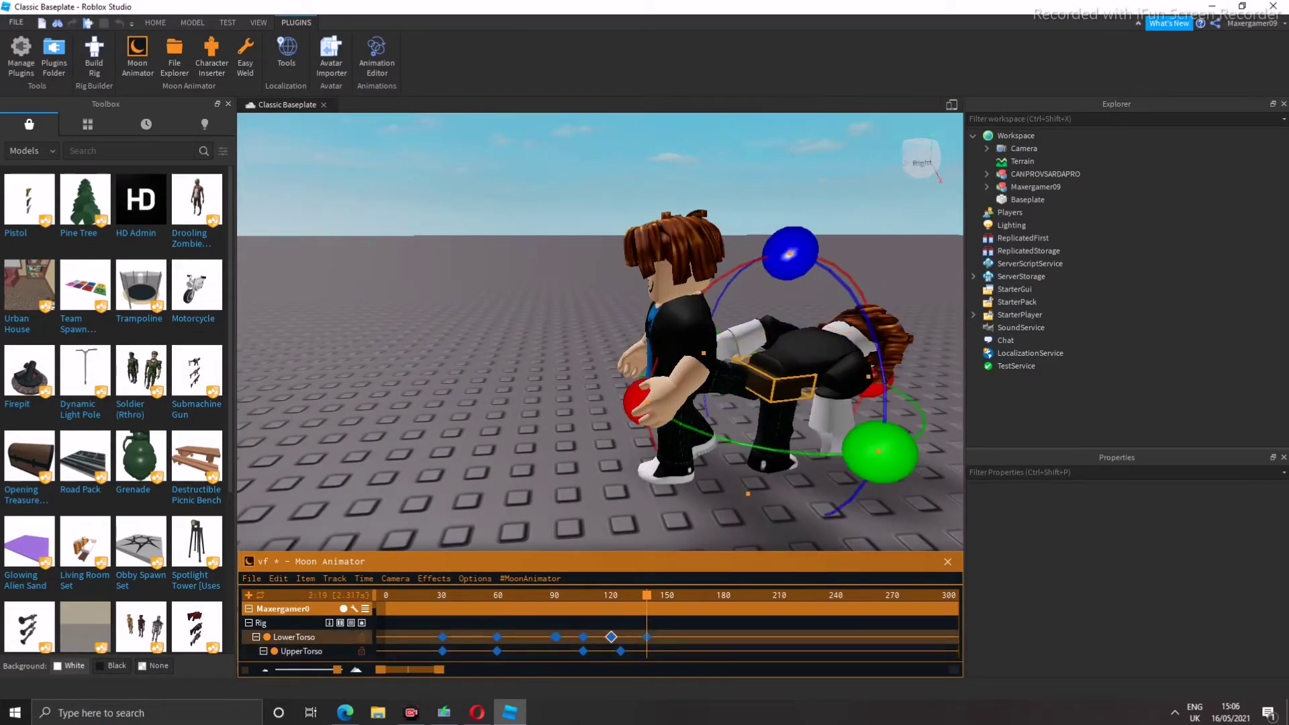
pyautogui.moveTo(621, 650)
pyautogui.mouseDown()
pyautogui.moveTo(607, 650)
pyautogui.moveTo(637, 636)
pyautogui.mouseUp()
pyautogui.press('space')
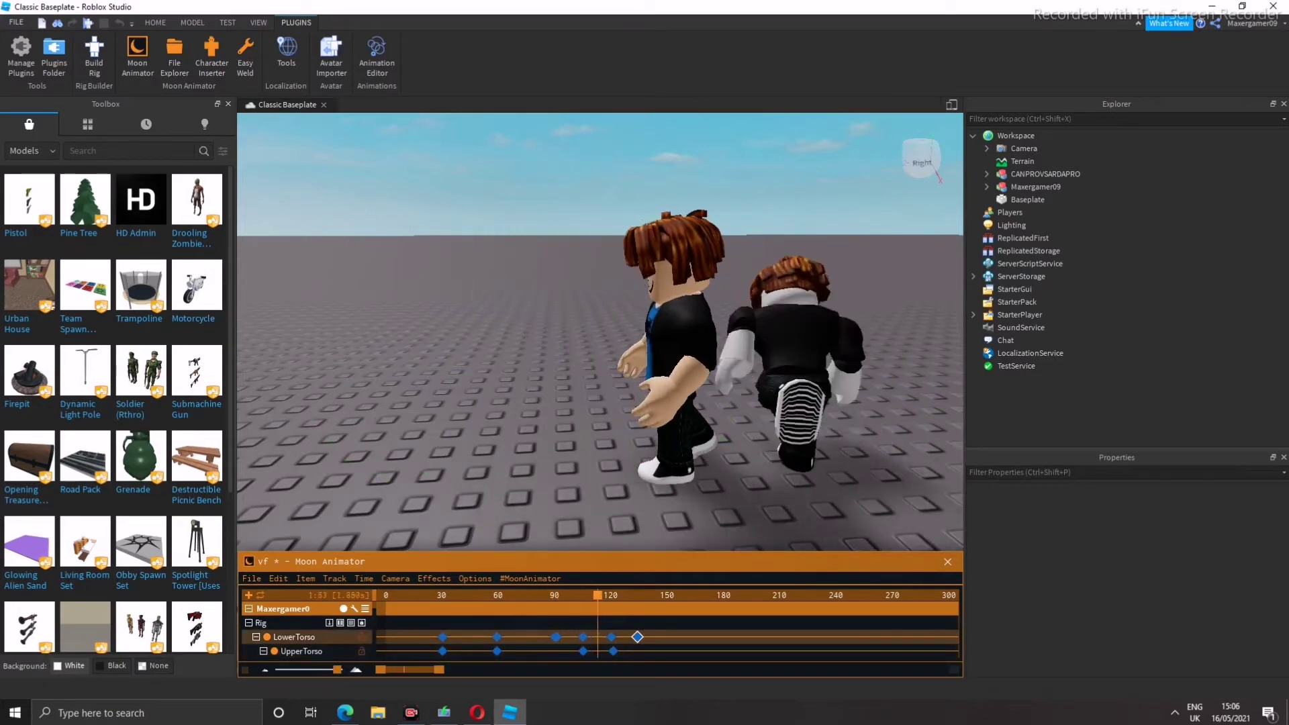
pyautogui.press('space')
pyautogui.press('space')
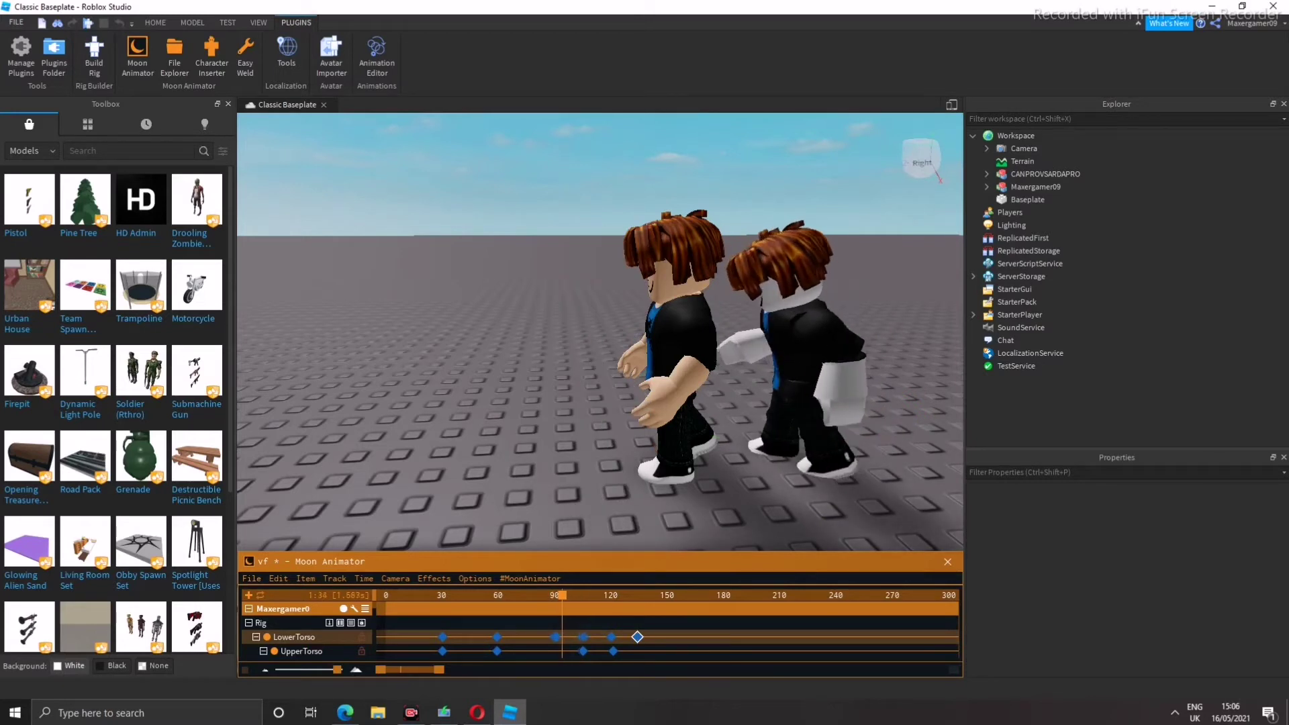
pyautogui.press('space')
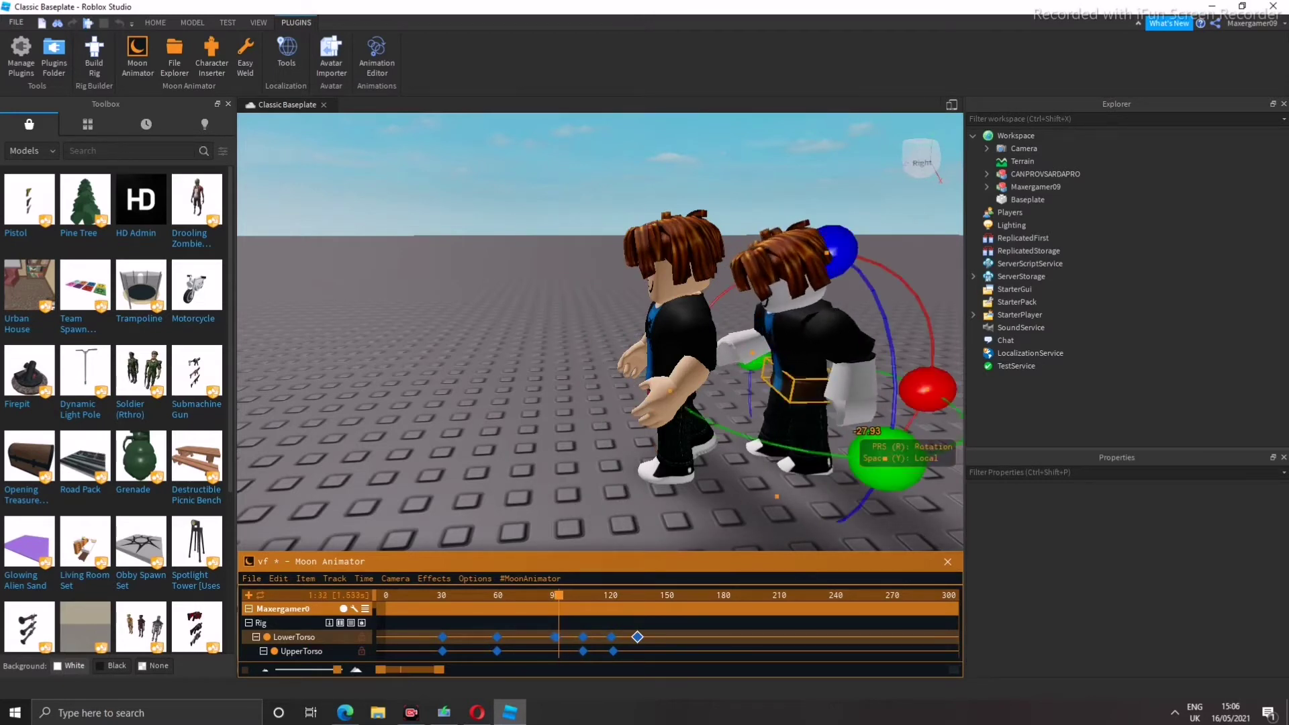
# At frame 97, rotate the white-armed character's upper torso about 13.3 degrees and his lower torso about 36.4 degrees to start the spin
pyautogui.moveTo(936, 334); pyautogui.dragTo(952, 375)
pyautogui.hotkey('ctrl', 'z')
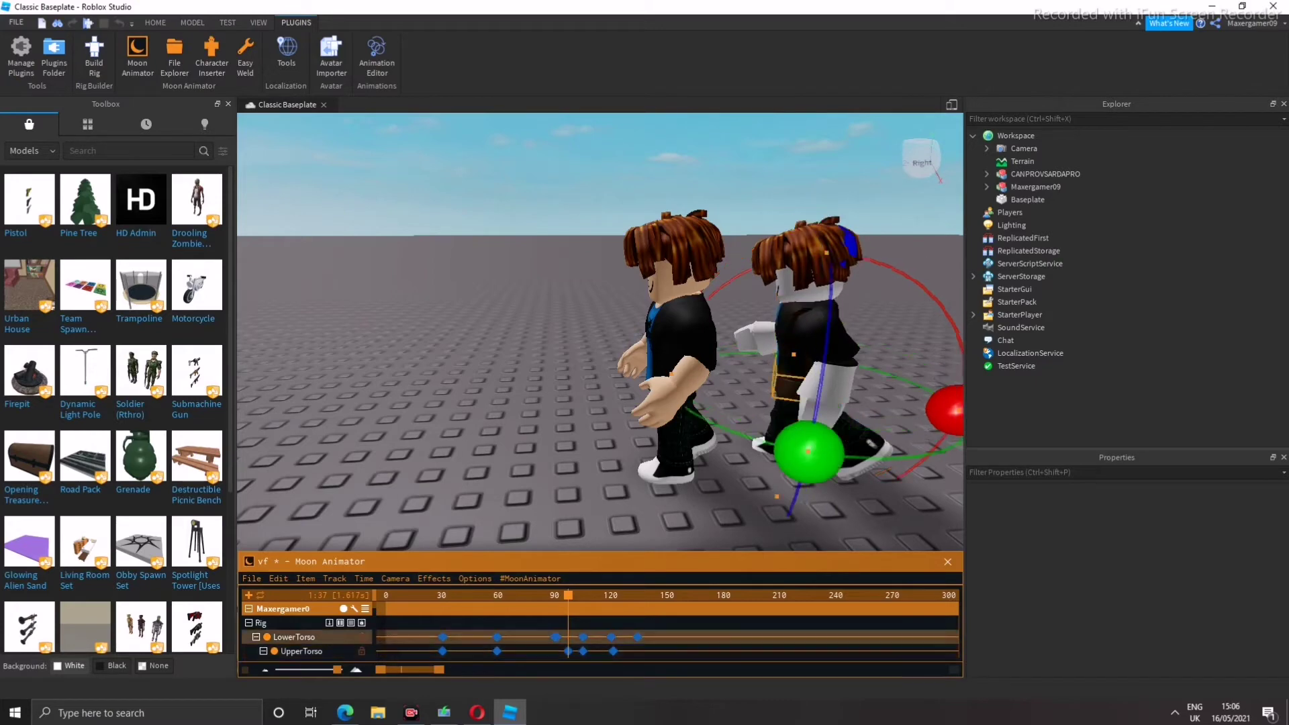
pyautogui.moveTo(647, 491); pyautogui.dragTo(647, 491, button='right')
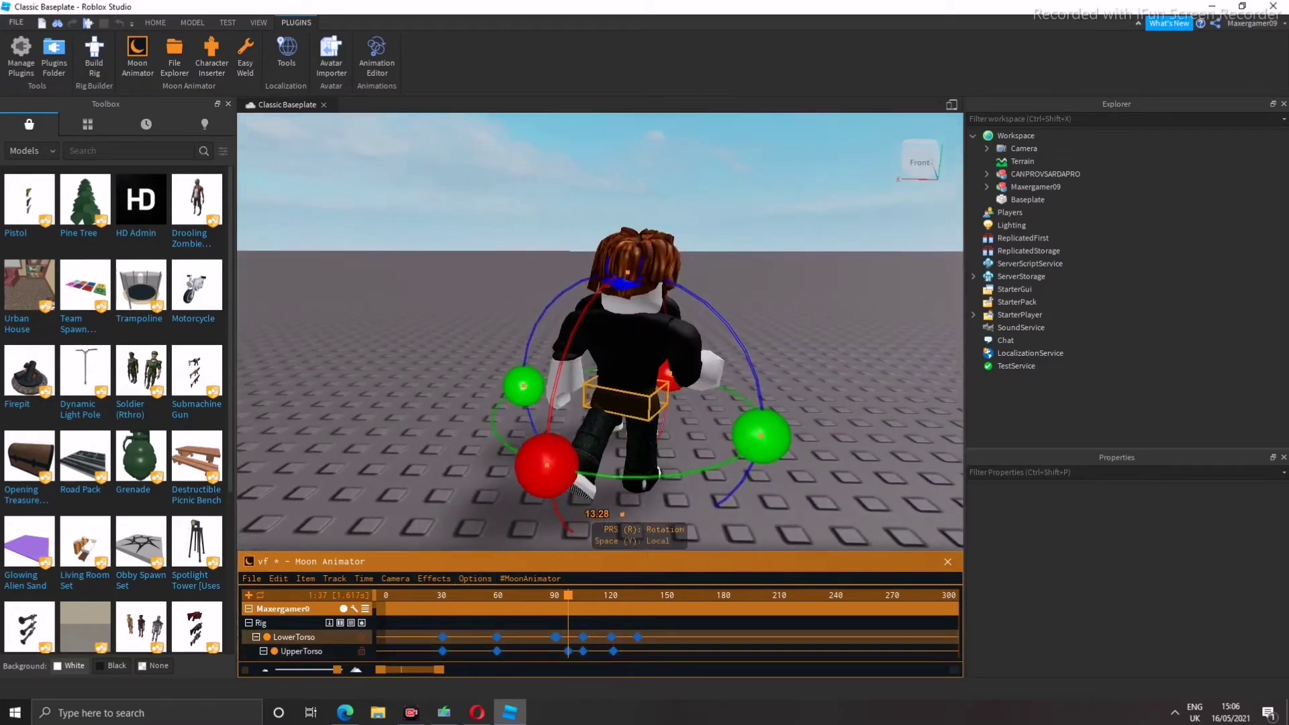
pyautogui.moveTo(757, 437); pyautogui.dragTo(747, 401)
# At frame 97, rotate the white-armed character's left upper leg about 37.9 degrees and play the kick back from behind
pyautogui.click(607, 436)
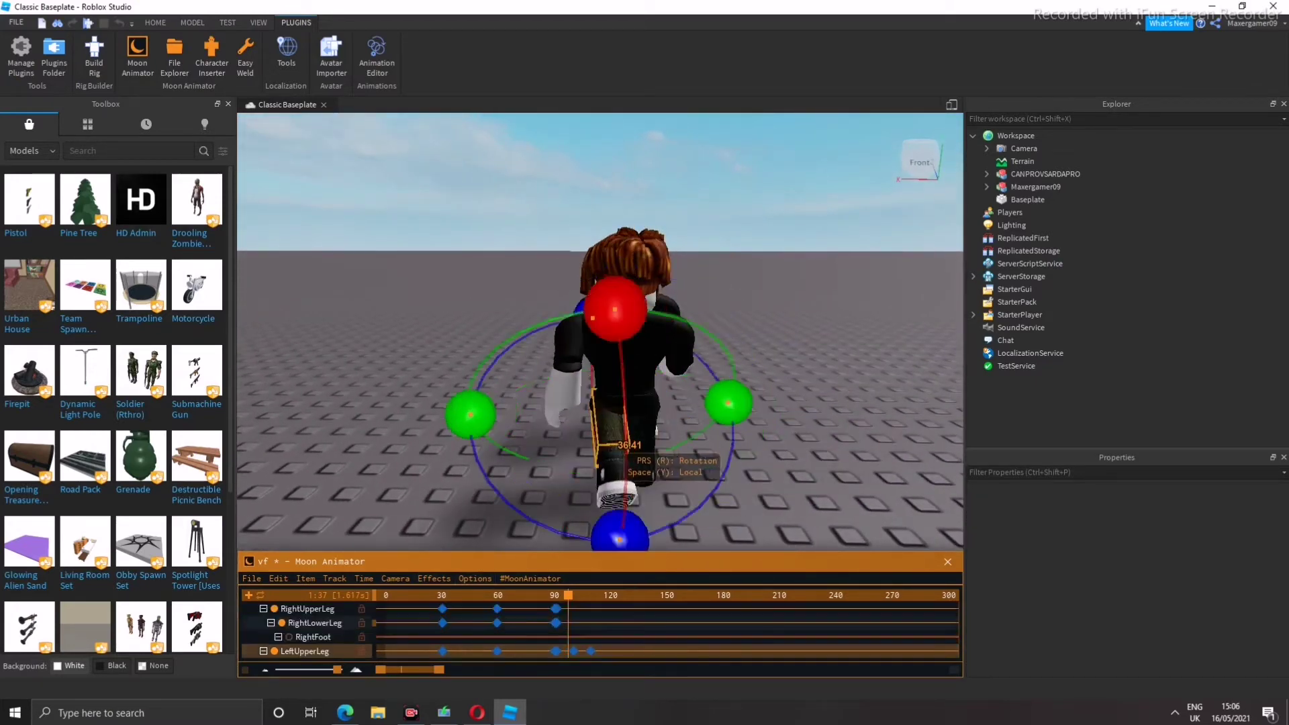
pyautogui.moveTo(613, 310); pyautogui.dragTo(624, 421)
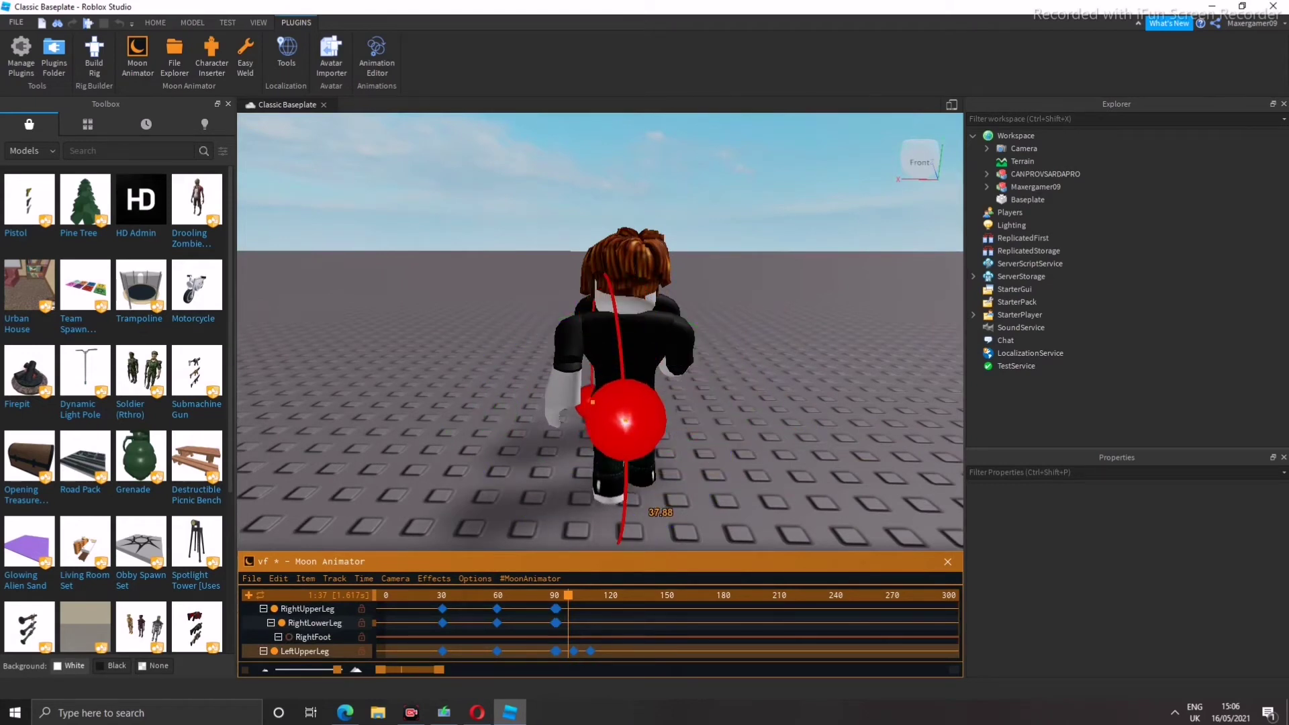
pyautogui.moveTo(624, 530); pyautogui.dragTo(608, 530)
pyautogui.press('space')
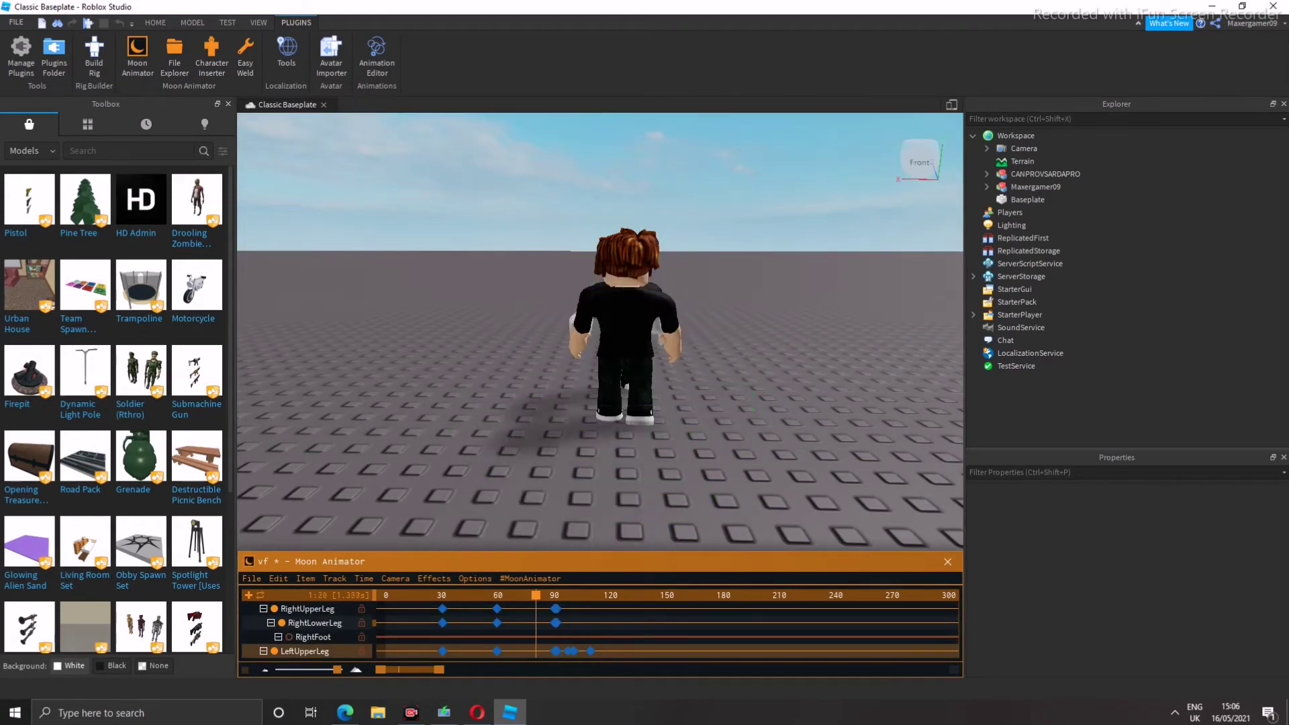
pyautogui.moveTo(649, 462); pyautogui.dragTo(650, 461, button='right')
pyautogui.press('space')
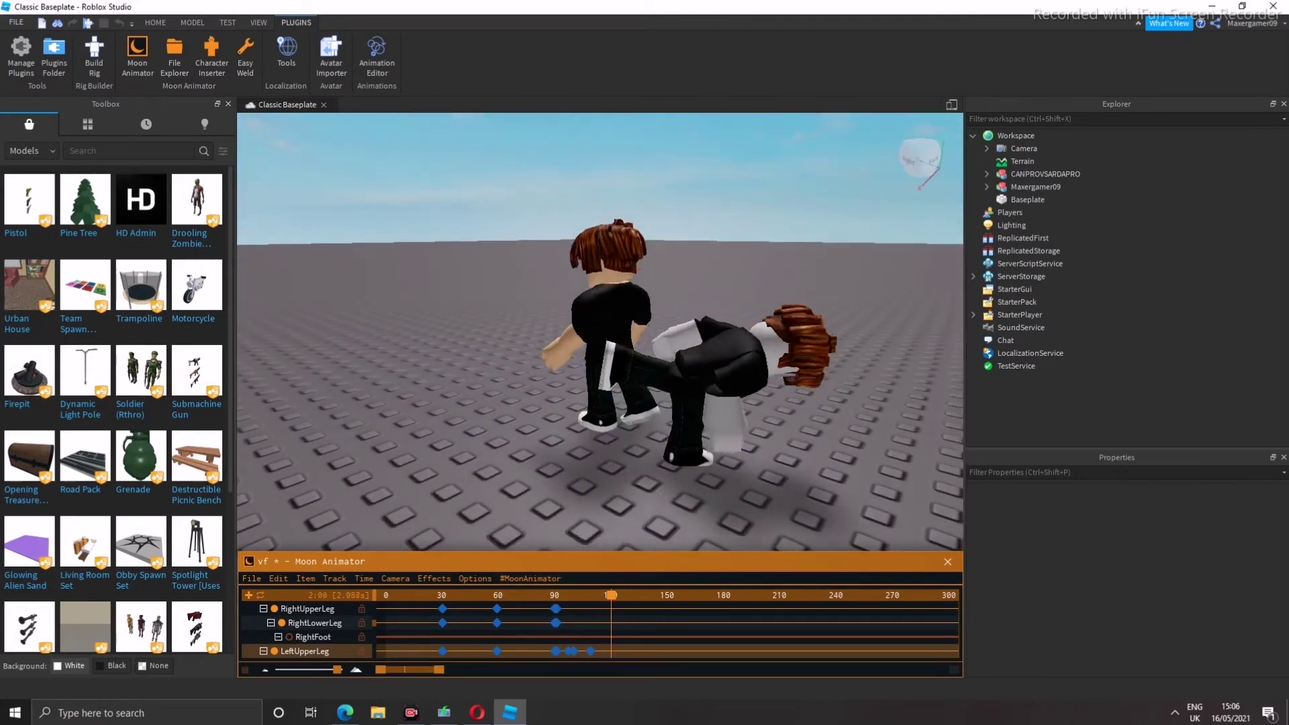
pyautogui.press('space')
# Tighten the kick by moving its lower and upper torso keyframes to about frame 117 and the last lower torso keyframe to about 130
pyautogui.scroll(-3, 604, 631)
pyautogui.scroll(3, 604, 631)
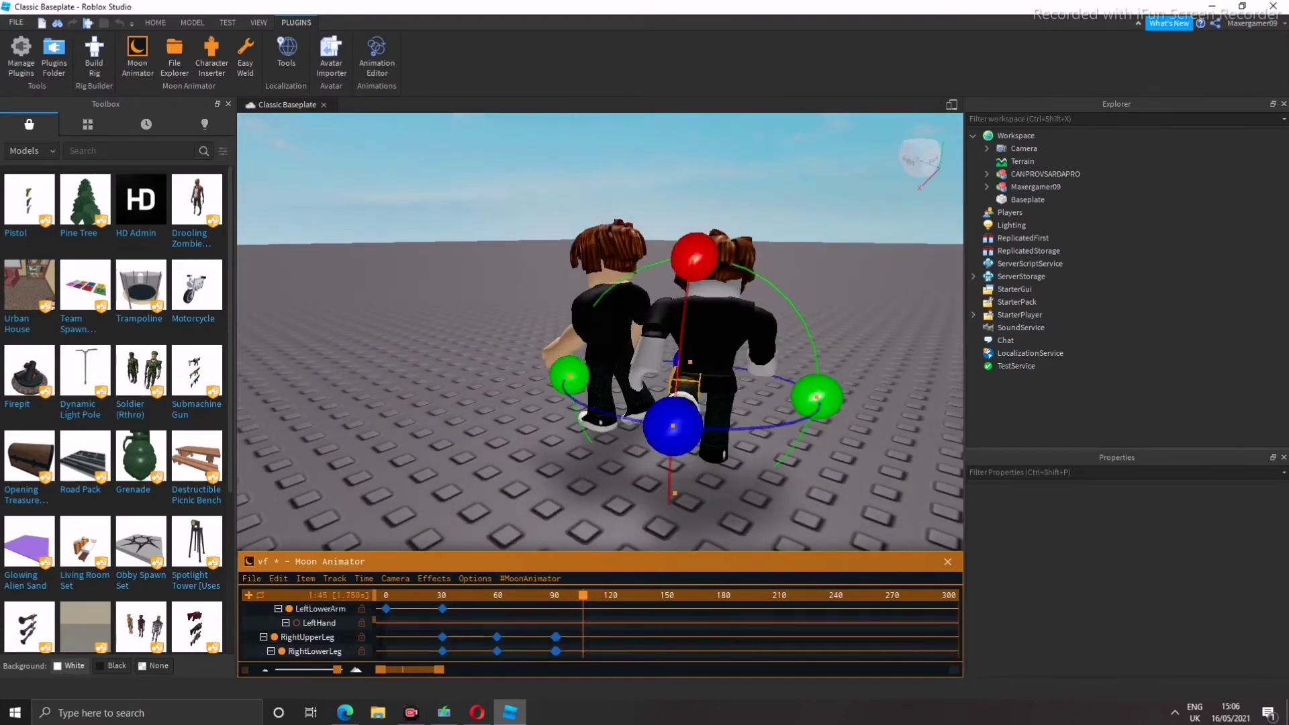
pyautogui.scroll(2, 380, 658)
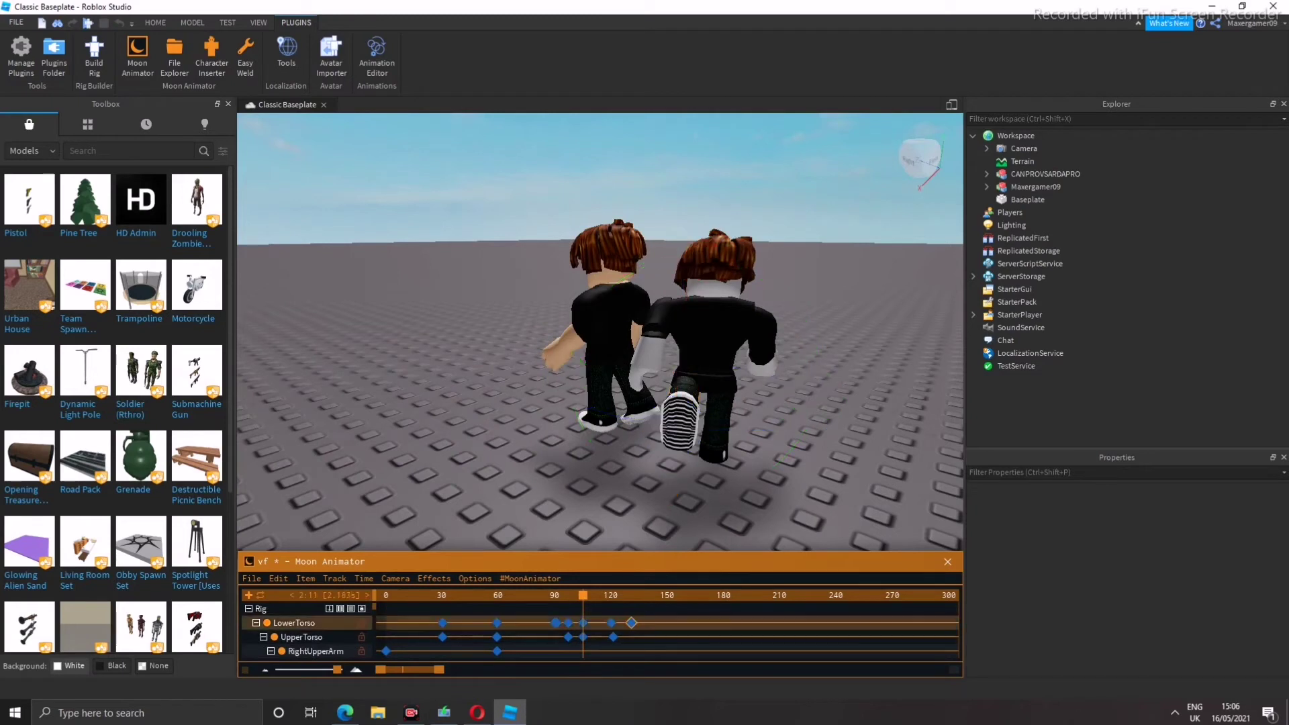
pyautogui.moveTo(613, 636); pyautogui.dragTo(604, 637)
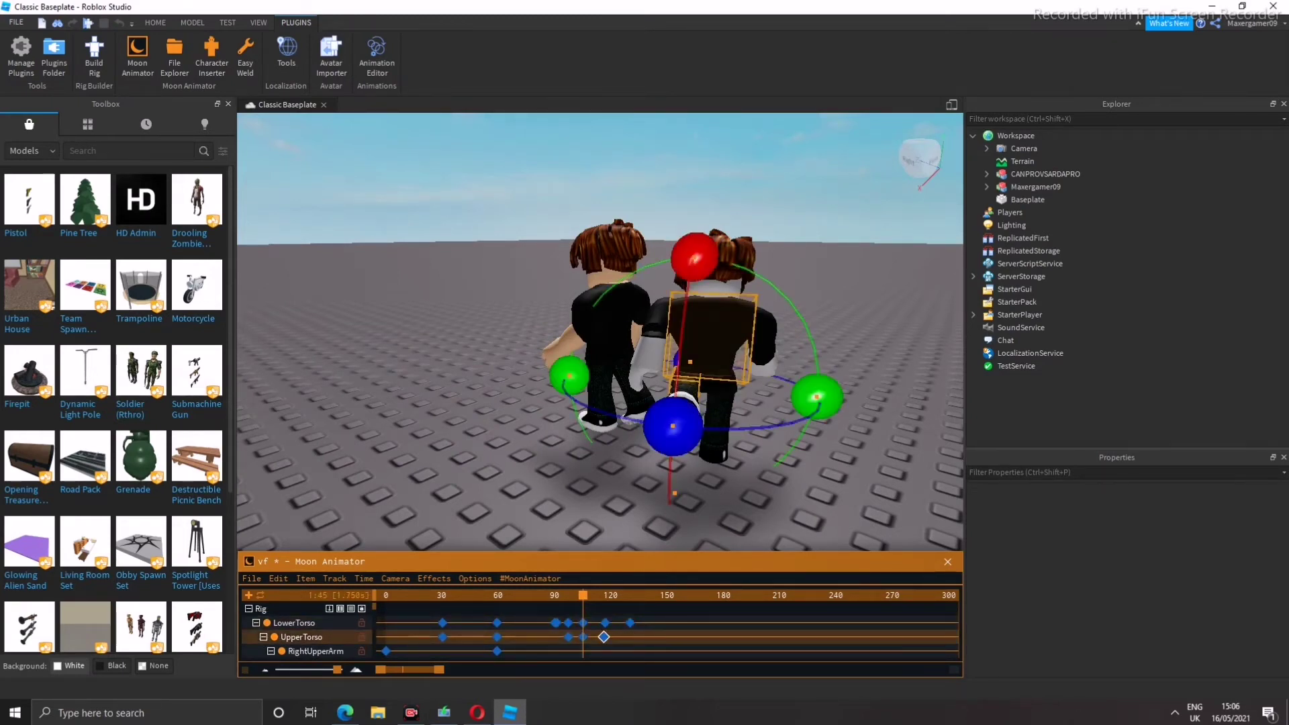
# At frame 137, spin the white-armed character's lower torso about 69 degrees and tilt it slightly so the kicking leg follows through
pyautogui.click(650, 594)
pyautogui.press('Left')
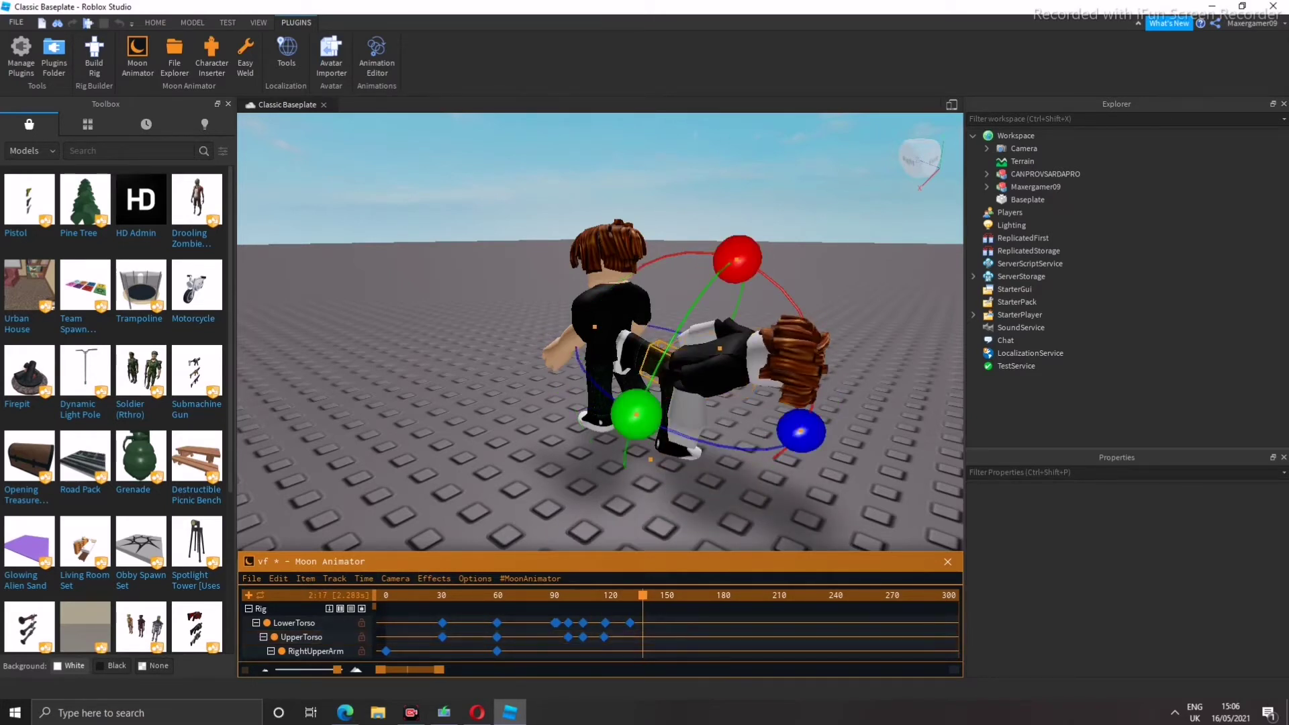
pyautogui.click(293, 623)
pyautogui.scroll(5, 626, 423)
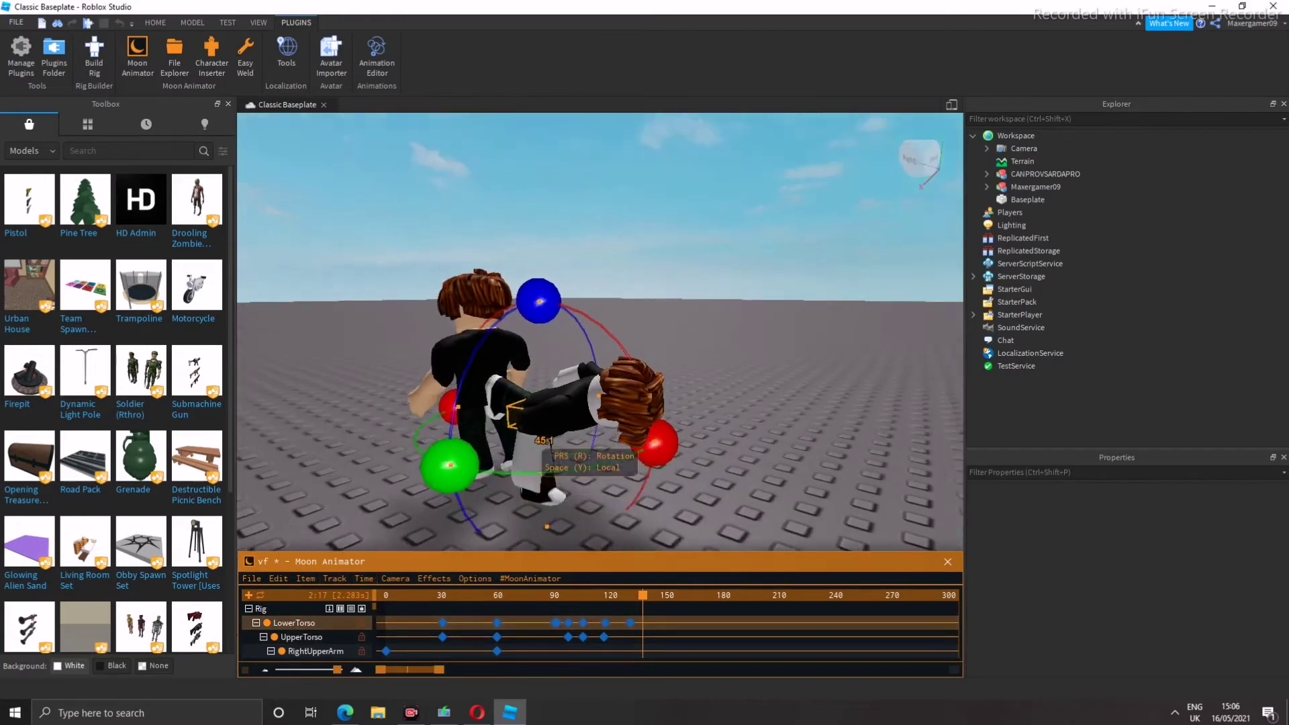
pyautogui.moveTo(432, 517); pyautogui.dragTo(396, 497)
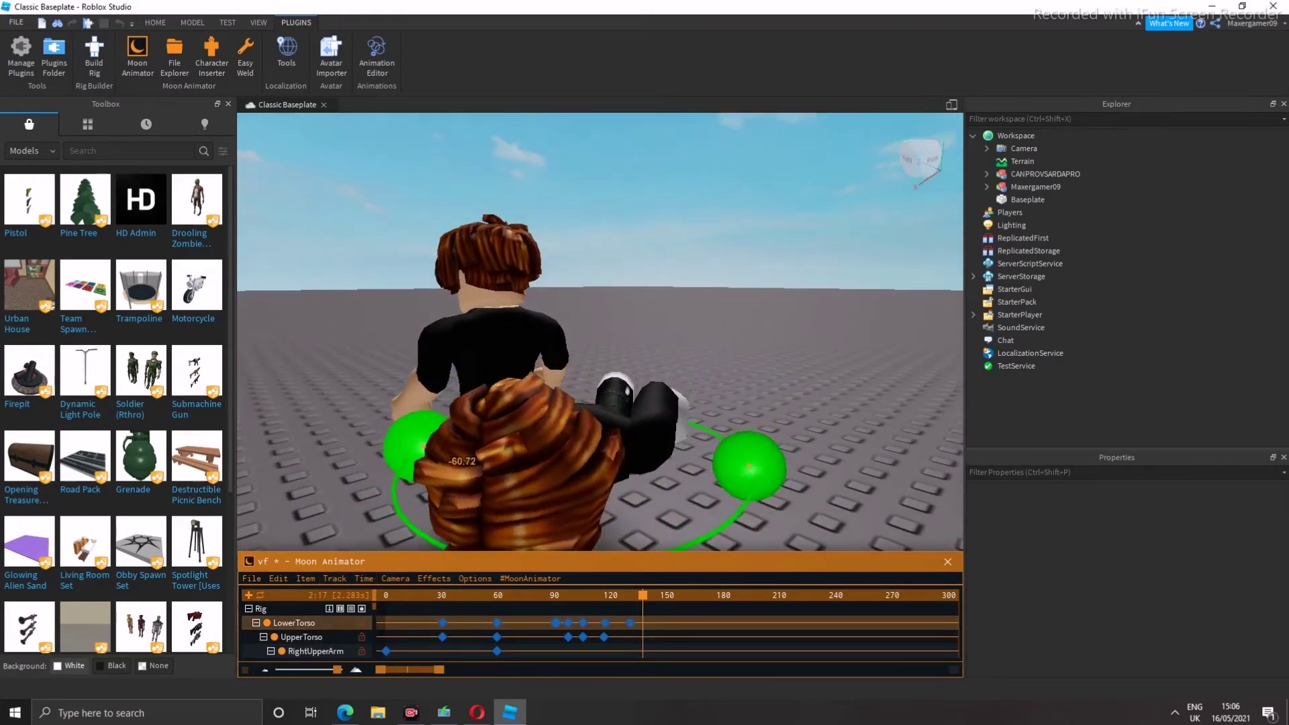
pyautogui.scroll(-5, 601, 376)
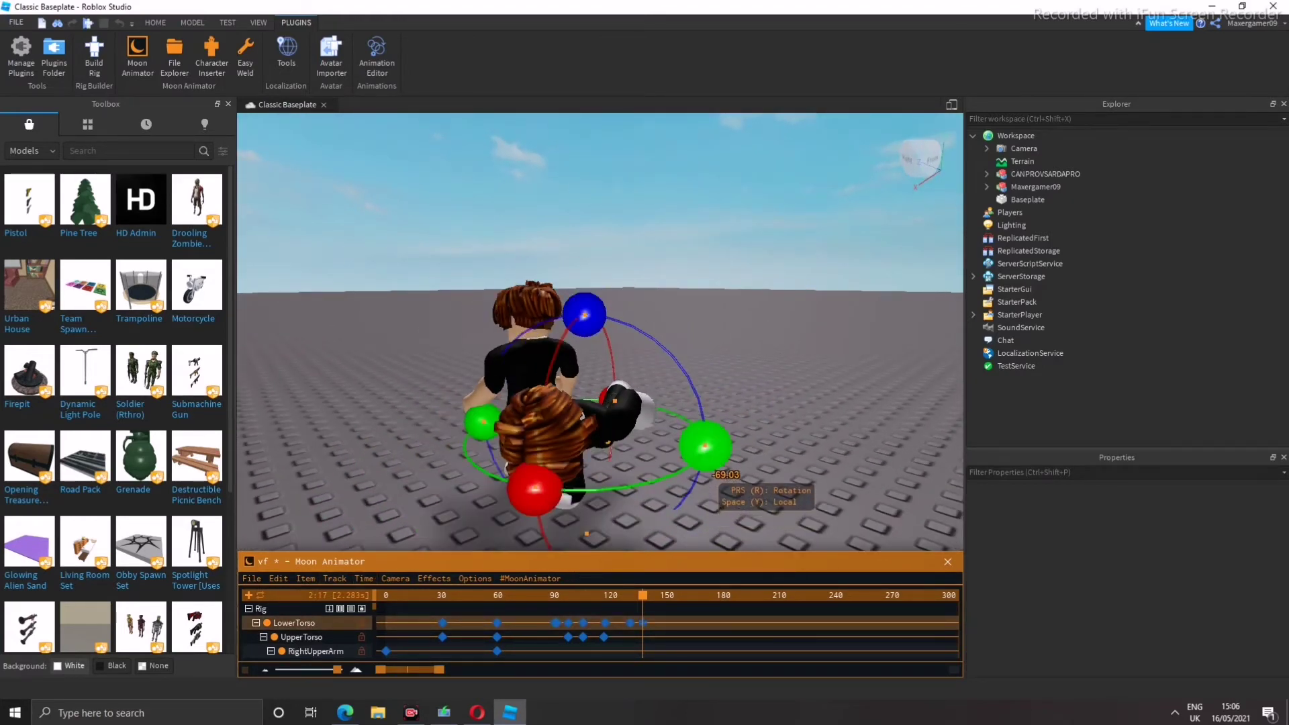
pyautogui.moveTo(717, 472); pyautogui.dragTo(701, 524)
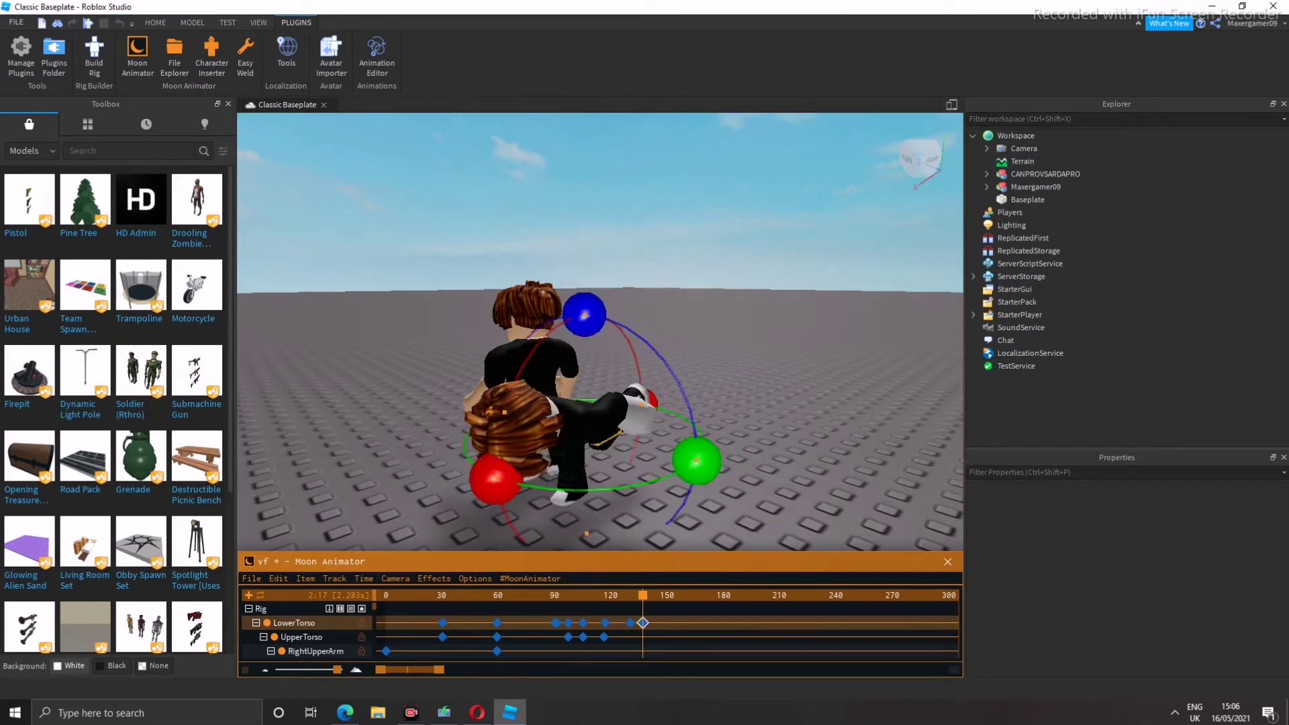
# At frame 146, spin the white-armed character's lower torso until the leg points behind him, shift it about 0.29, and play on
pyautogui.click(659, 595)
pyautogui.moveTo(696, 461); pyautogui.dragTo(475, 466)
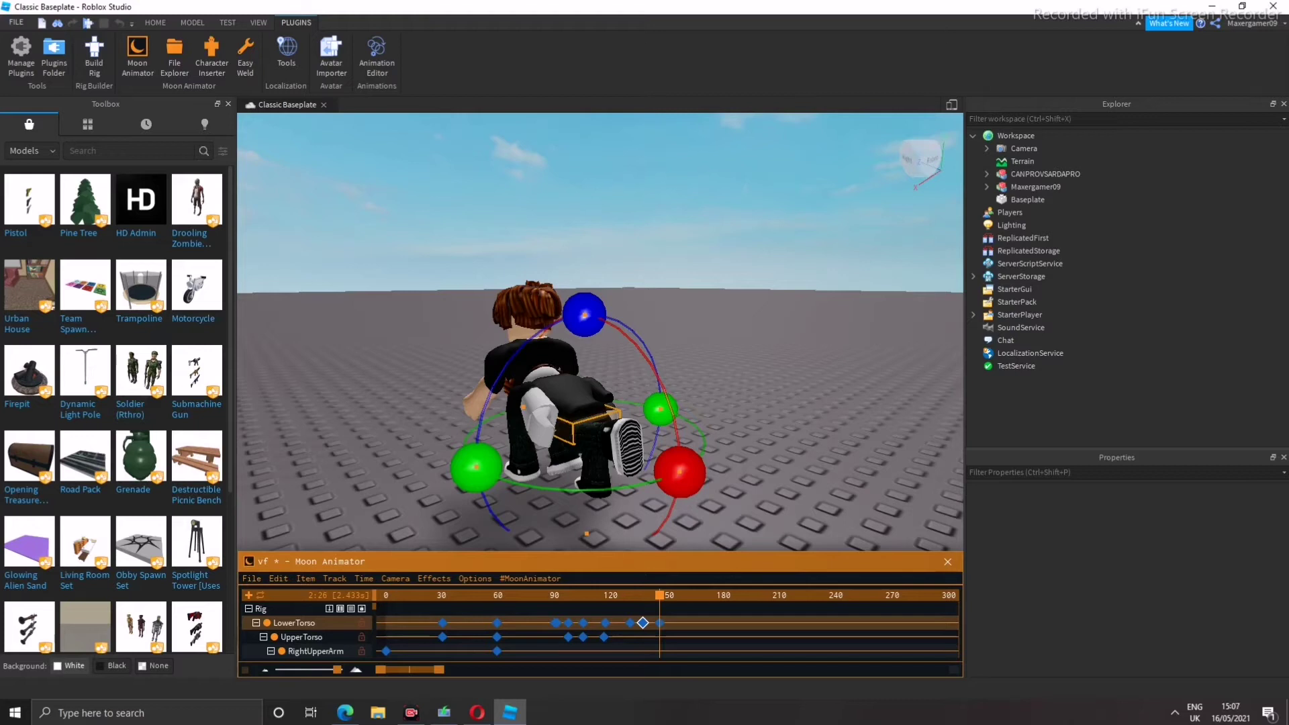
pyautogui.press('r')
pyautogui.moveTo(731, 500); pyautogui.dragTo(678, 517)
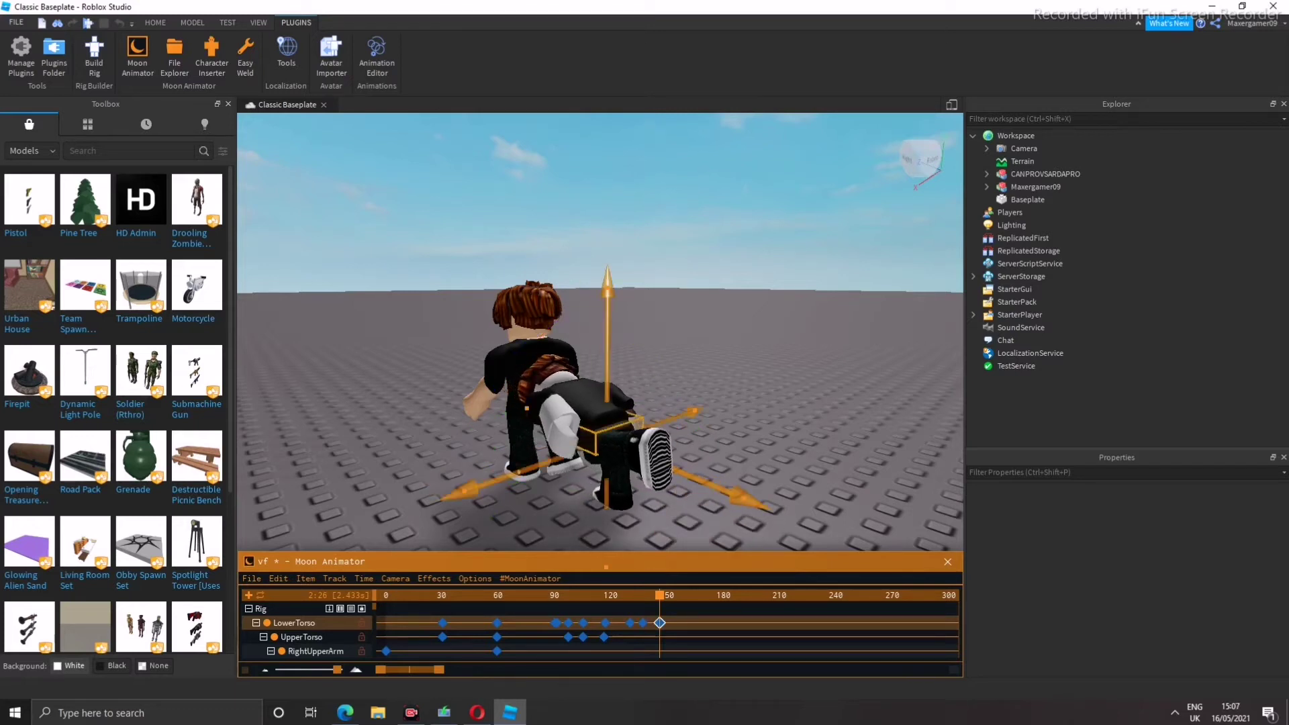
pyautogui.press('space')
pyautogui.scroll(3, 604, 402)
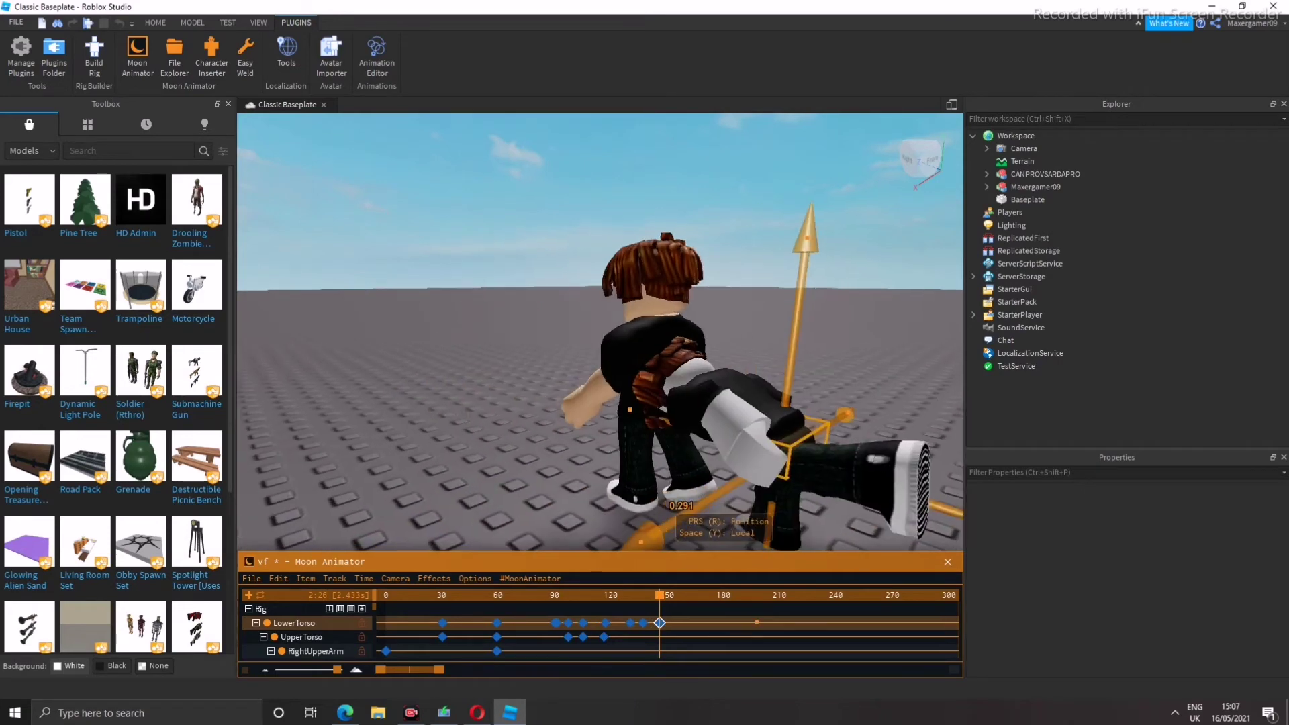
pyautogui.moveTo(604, 336); pyautogui.dragTo(537, 335, button='right')
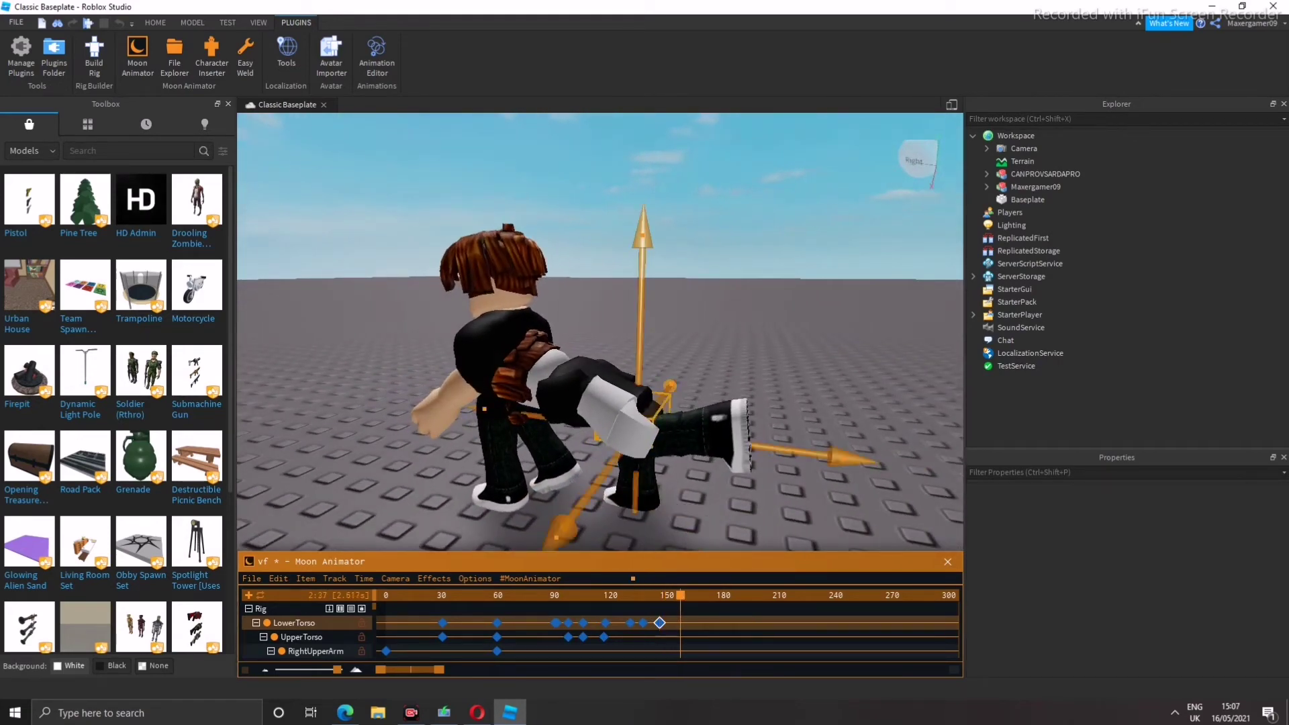
pyautogui.press('Escape')
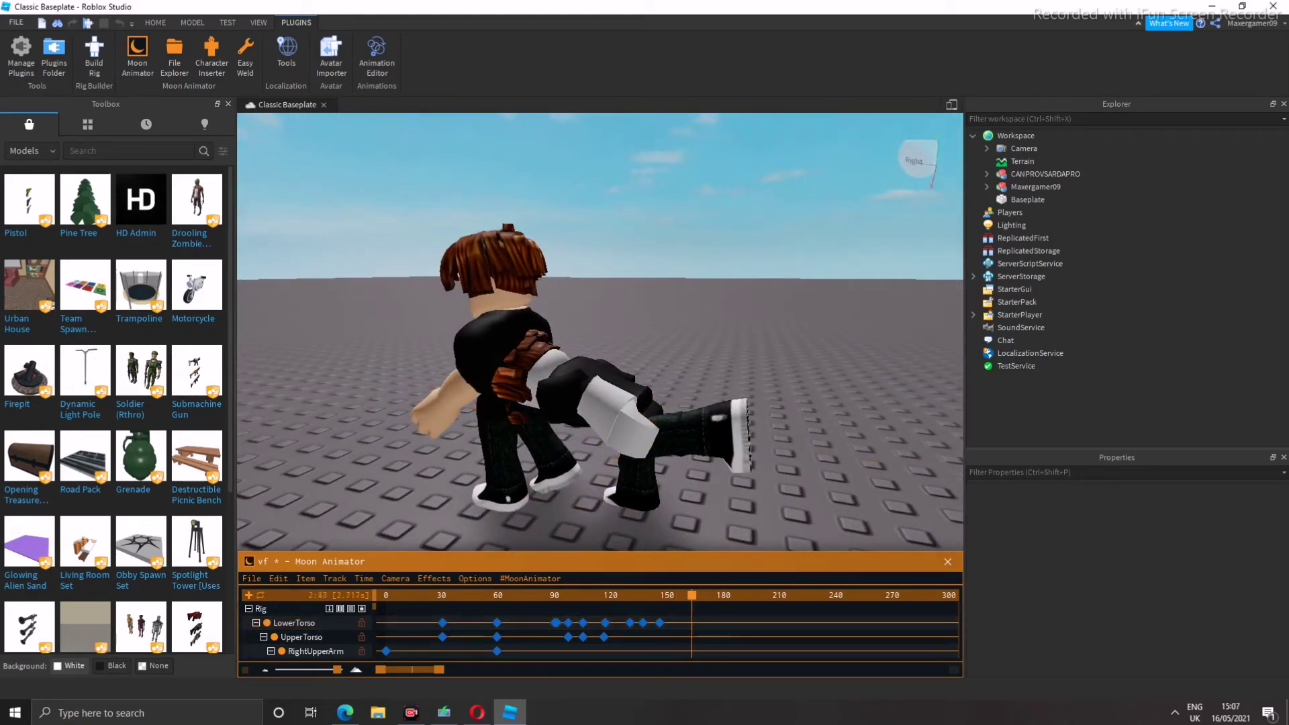
# At frame 181, rotate the white-armed character's left upper leg about 107.3 degrees to bring the kicking leg down
pyautogui.scroll(-5, 380, 645)
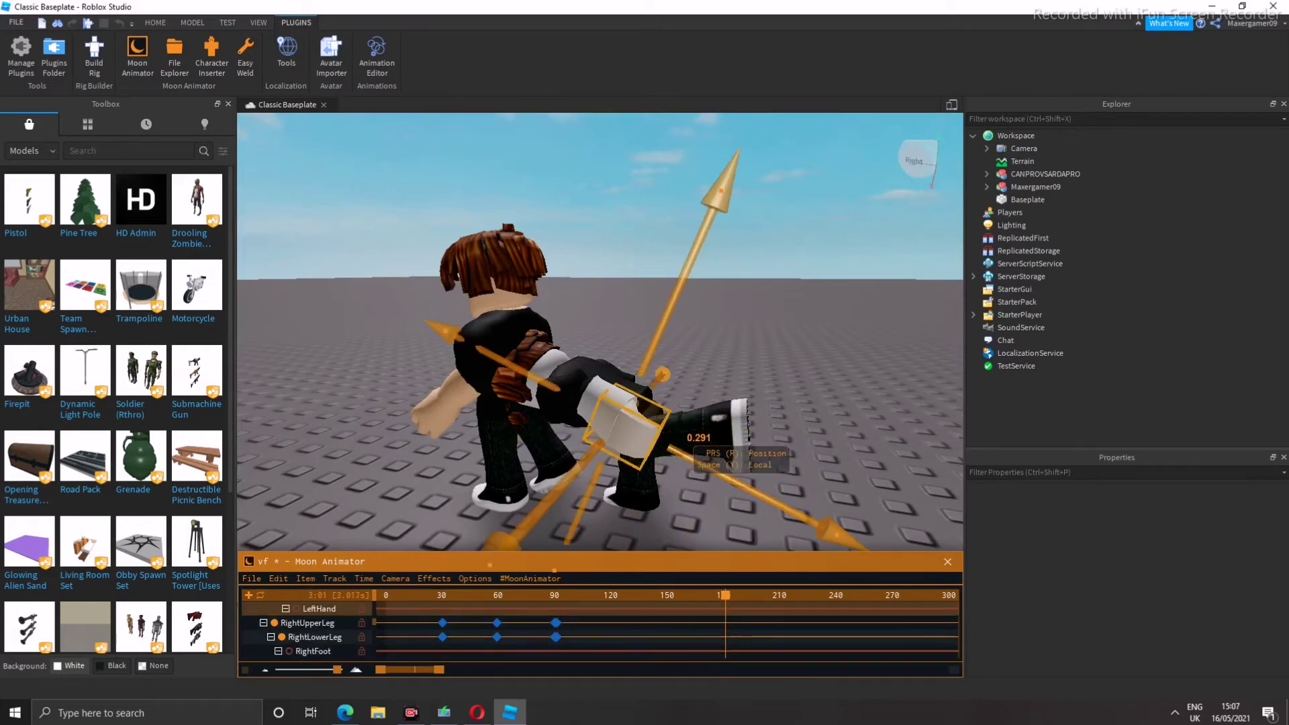
pyautogui.scroll(3, 604, 335)
pyautogui.scroll(-2, 309, 631)
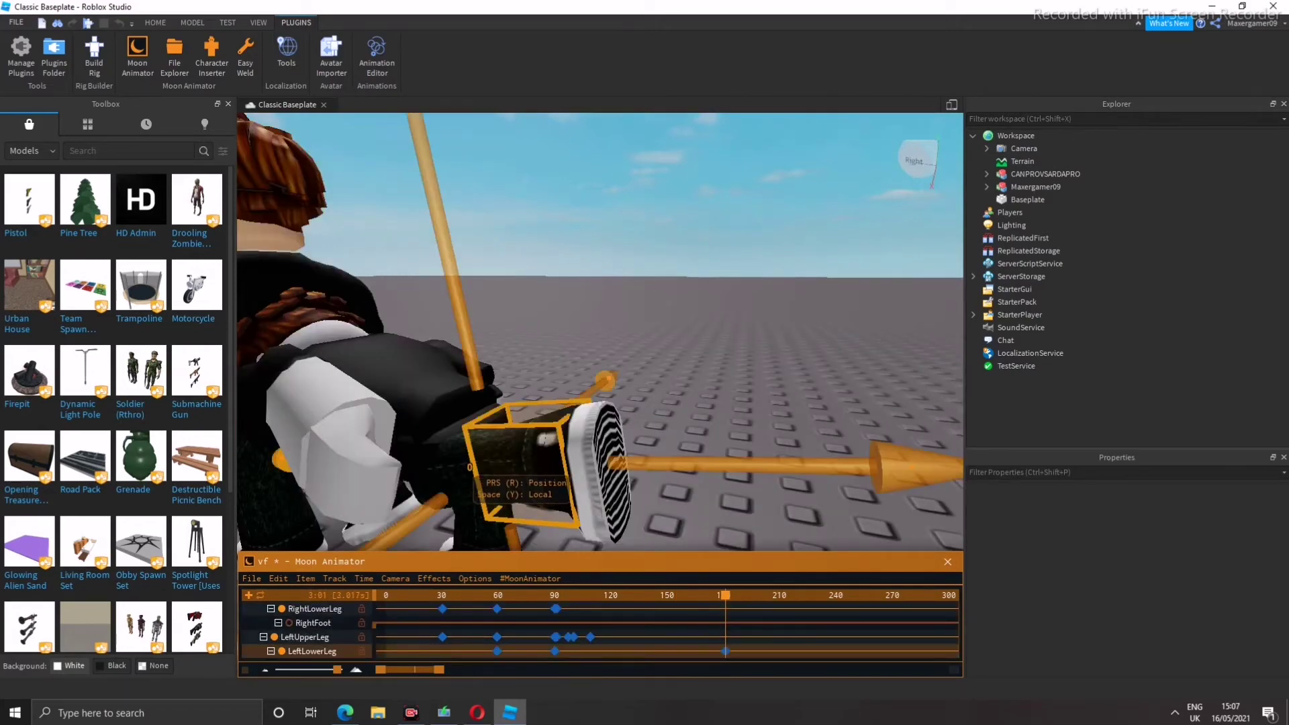
pyautogui.press('r')
pyautogui.moveTo(328, 224); pyautogui.dragTo(663, 494)
pyautogui.scroll(-5, 600, 332)
pyautogui.scroll(4, 600, 332)
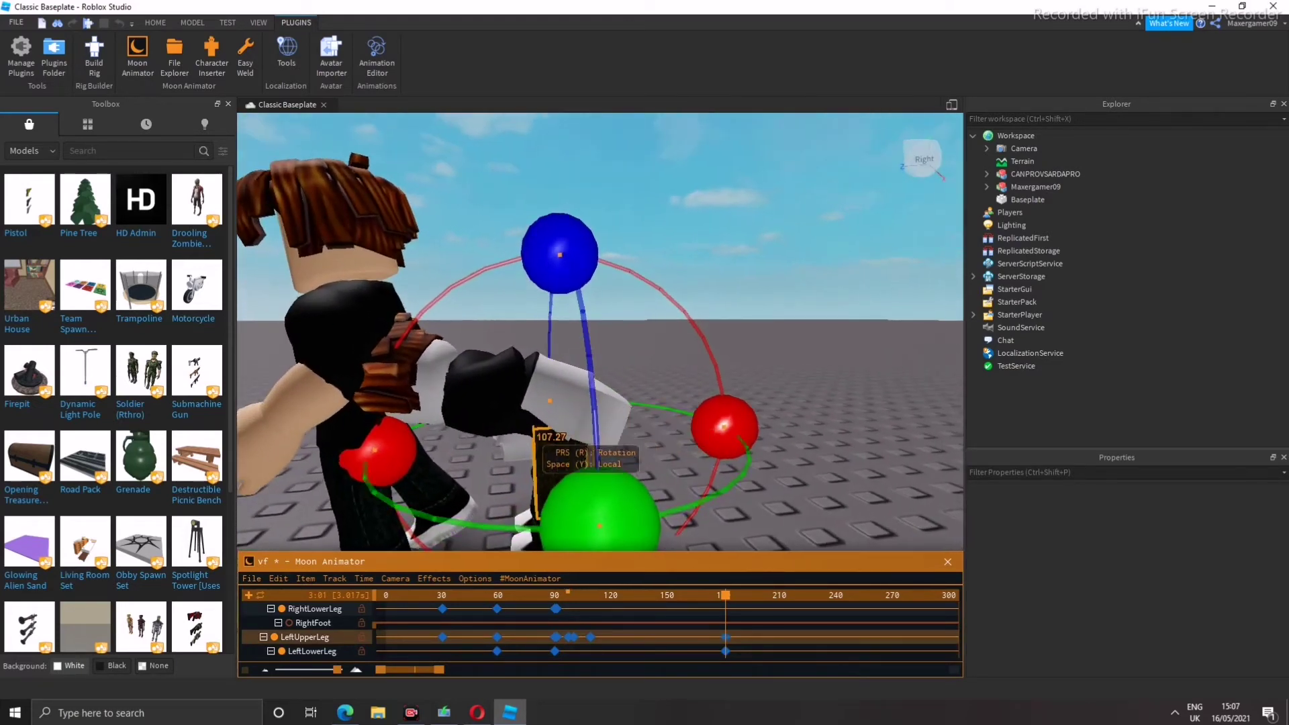
# At frame 181, rotate the white-armed character's upper torso about 69.2 degrees so he stands upright behind the other character
pyautogui.moveTo(604, 335); pyautogui.dragTo(537, 336, button='right')
pyautogui.click(584, 349)
pyautogui.scroll(-4, 592, 368)
pyautogui.moveTo(604, 273); pyautogui.dragTo(711, 490)
pyautogui.scroll(3, 711, 490)
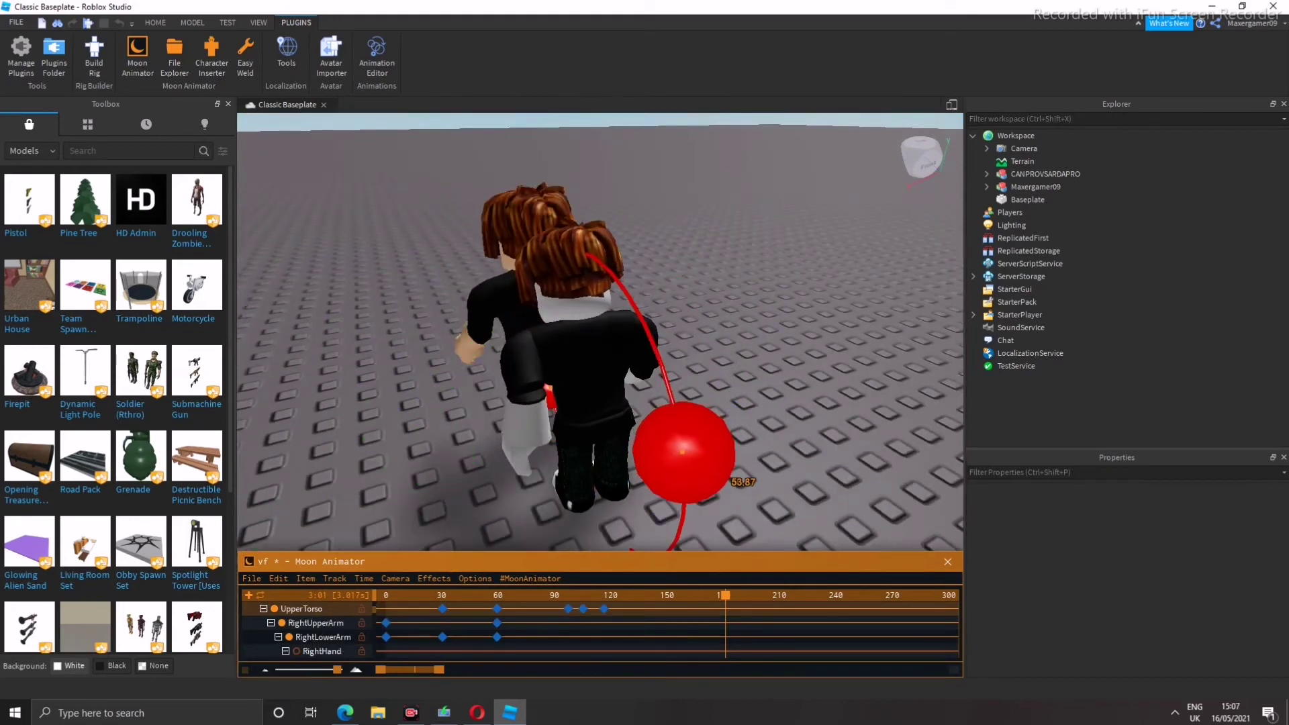
pyautogui.moveTo(537, 336); pyautogui.dragTo(469, 323, button='right')
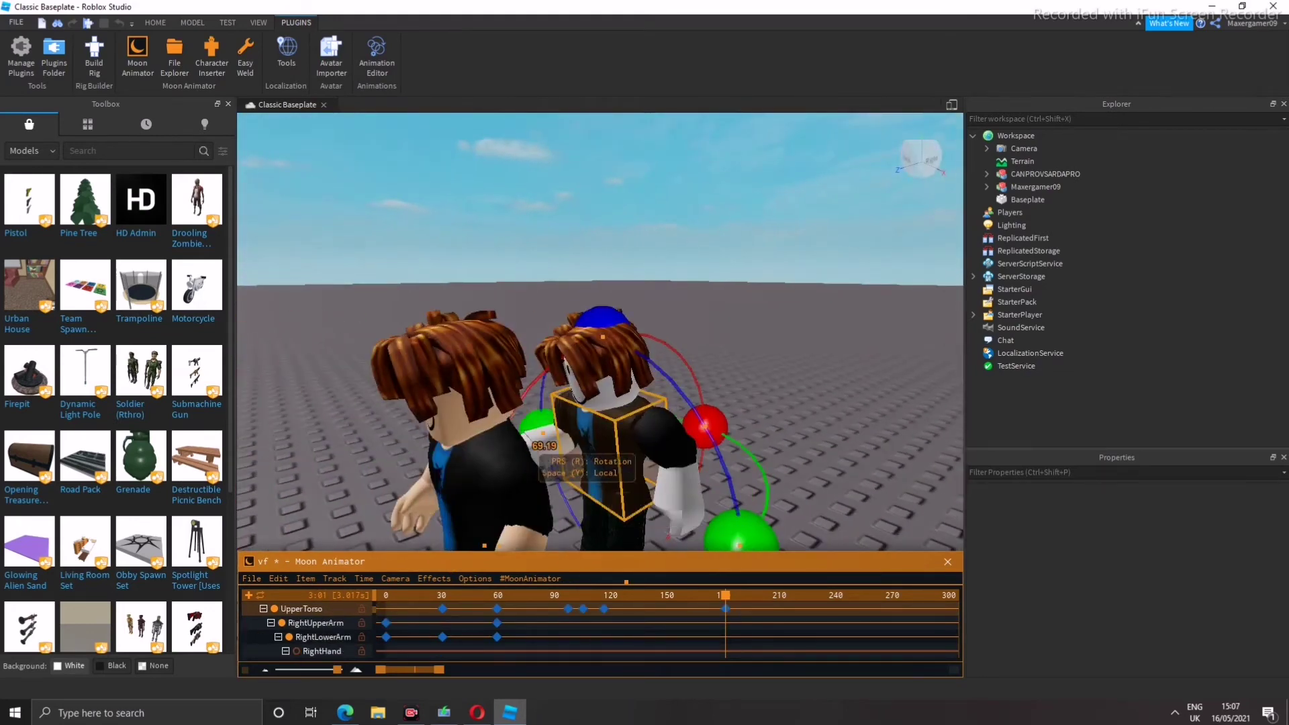
pyautogui.press('Escape')
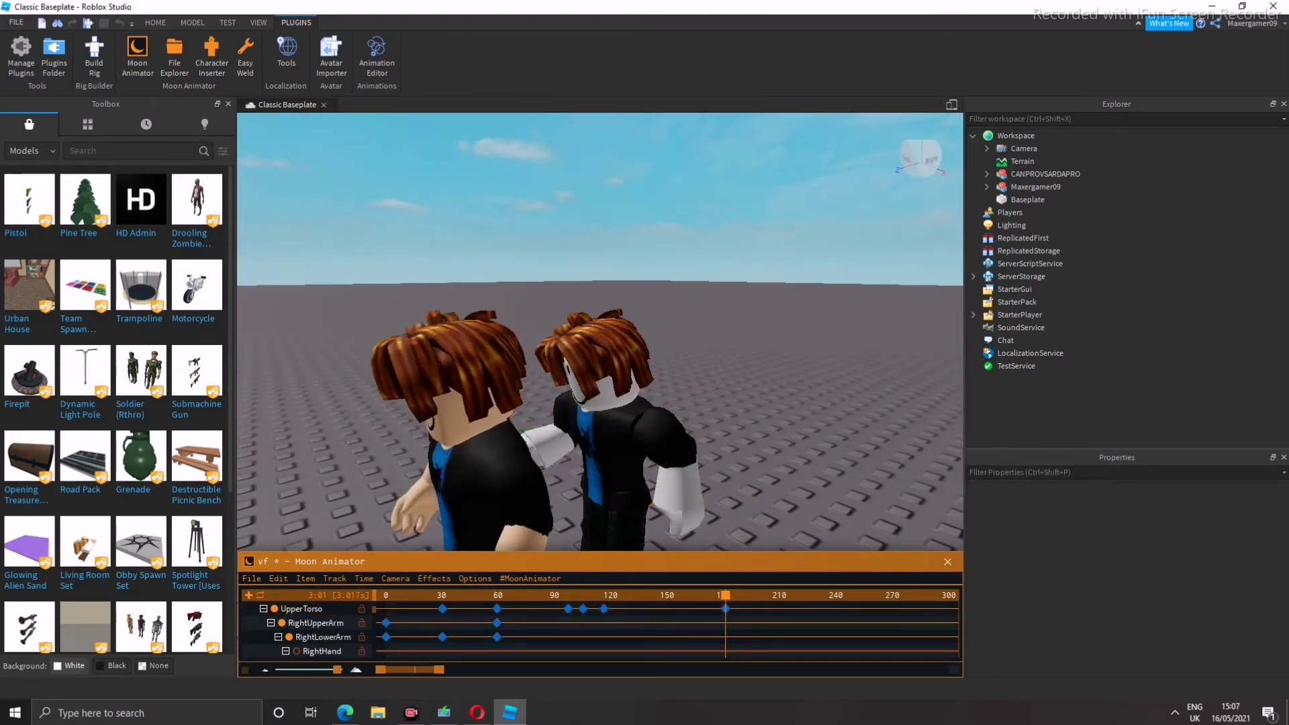
# At frame 59, rotate the white-armed character's left upper arm about 45.9 degrees and play the animation back from the side
pyautogui.scroll(-5, 601, 336)
pyautogui.moveTo(725, 594); pyautogui.dragTo(459, 595)
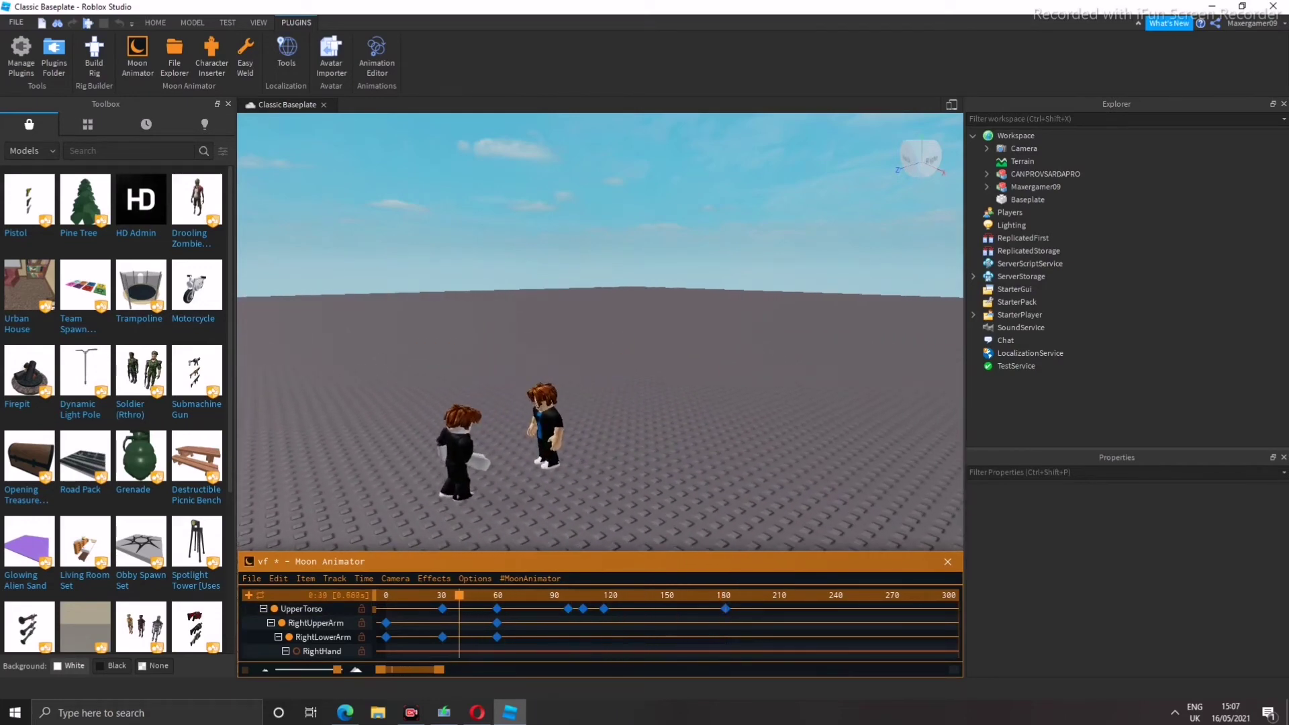
pyautogui.press('w')
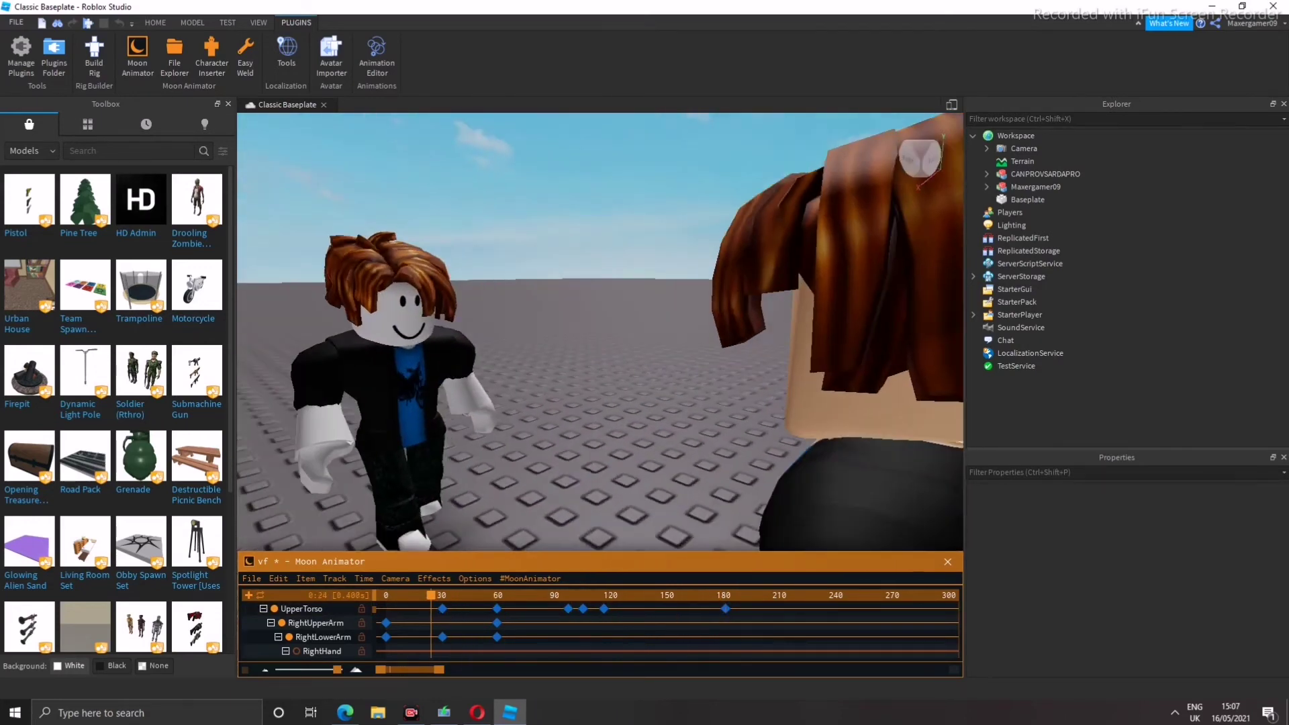
pyautogui.press('w')
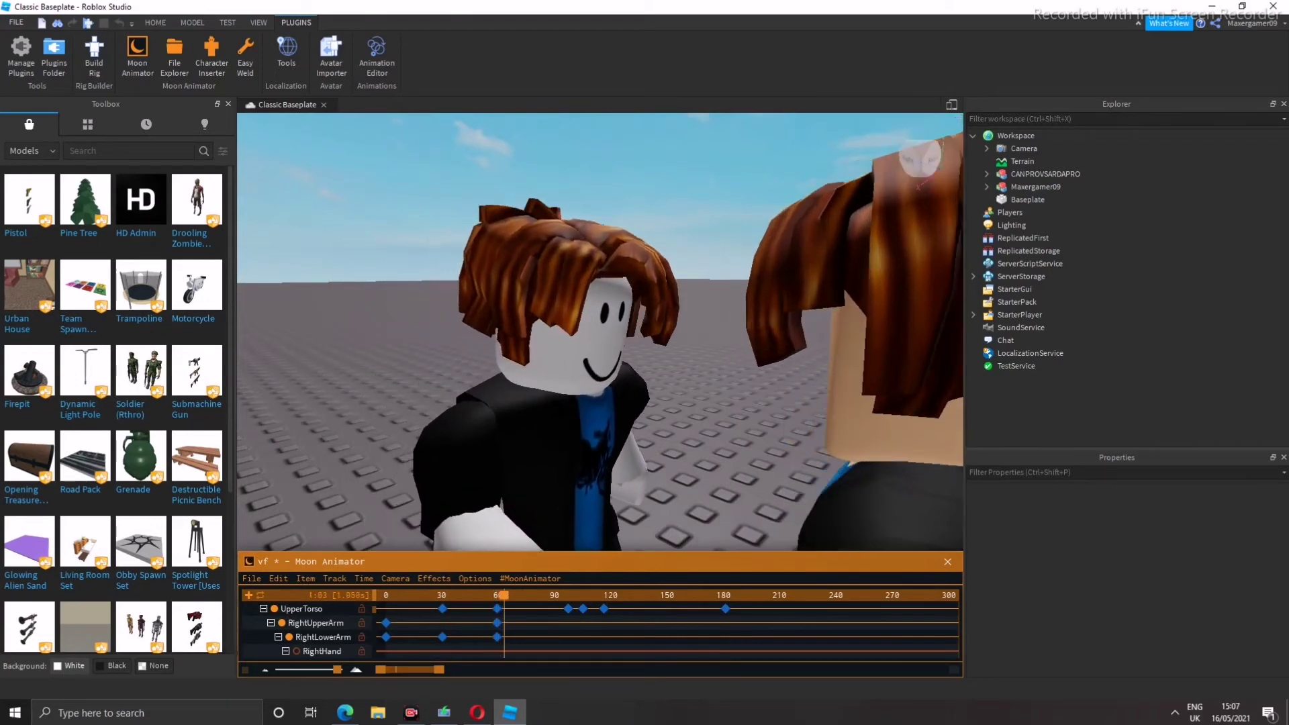
pyautogui.click(316, 622)
pyautogui.press('s')
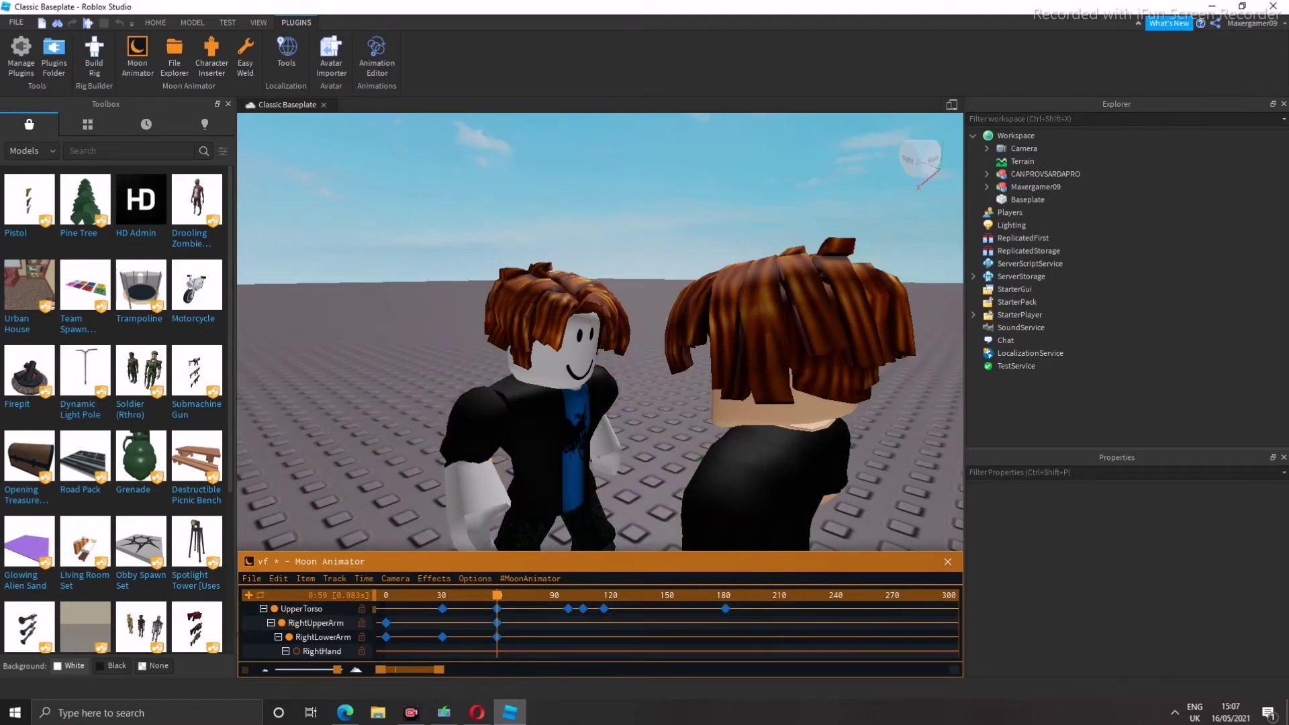
pyautogui.moveTo(604, 335); pyautogui.dragTo(691, 336, button='right')
pyautogui.click(620, 430)
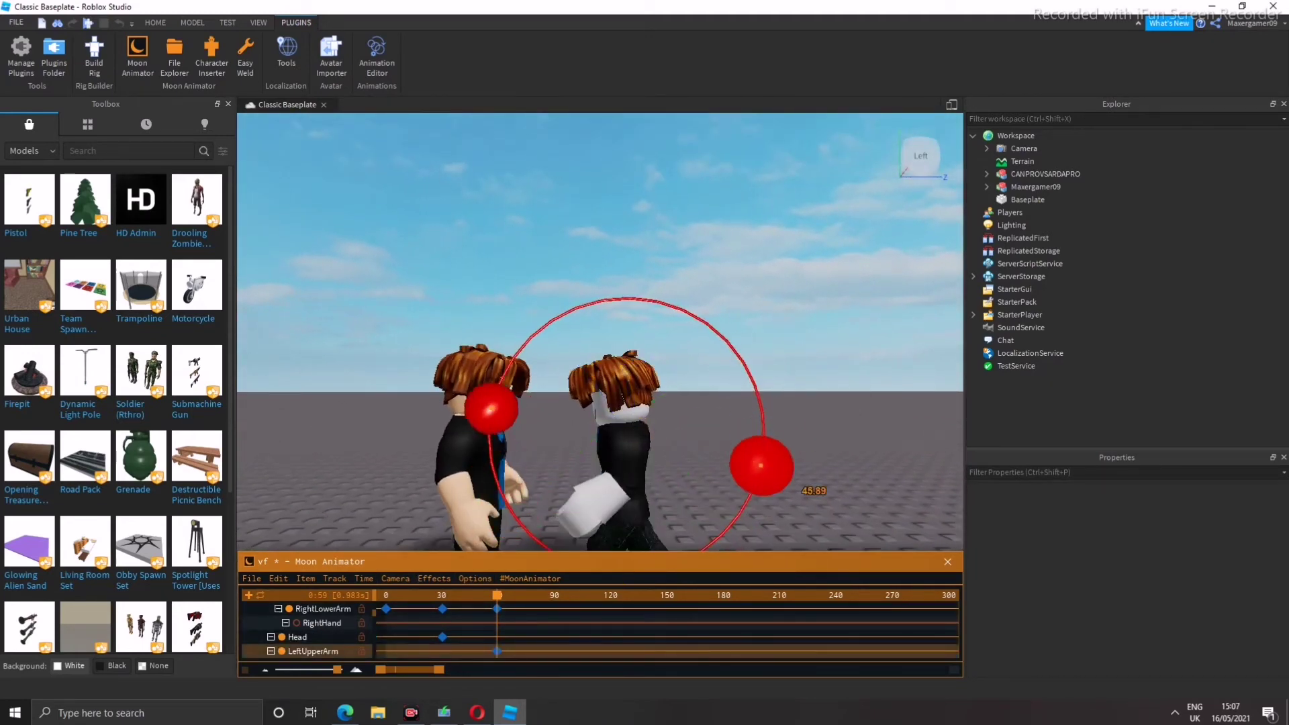
pyautogui.press('space')
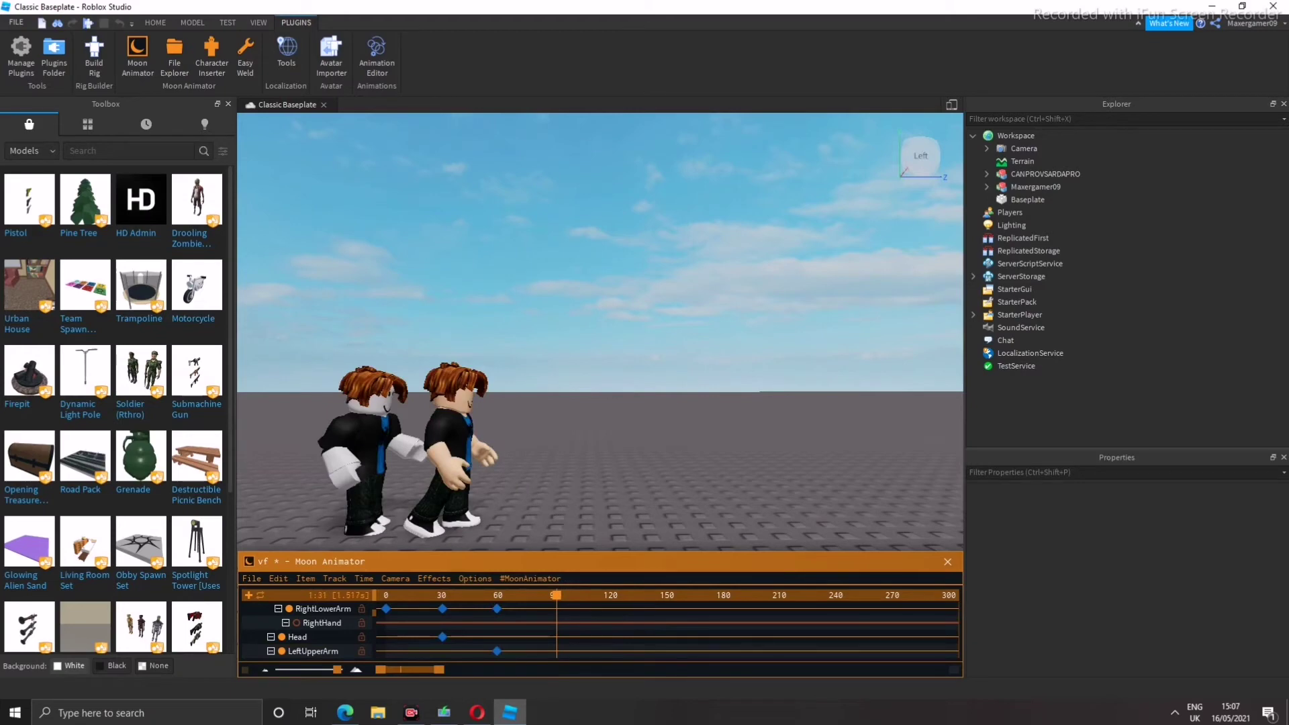
# At frame 90, rotate the white-armed character's left upper arm about 37.4 degrees
pyautogui.click(313, 650)
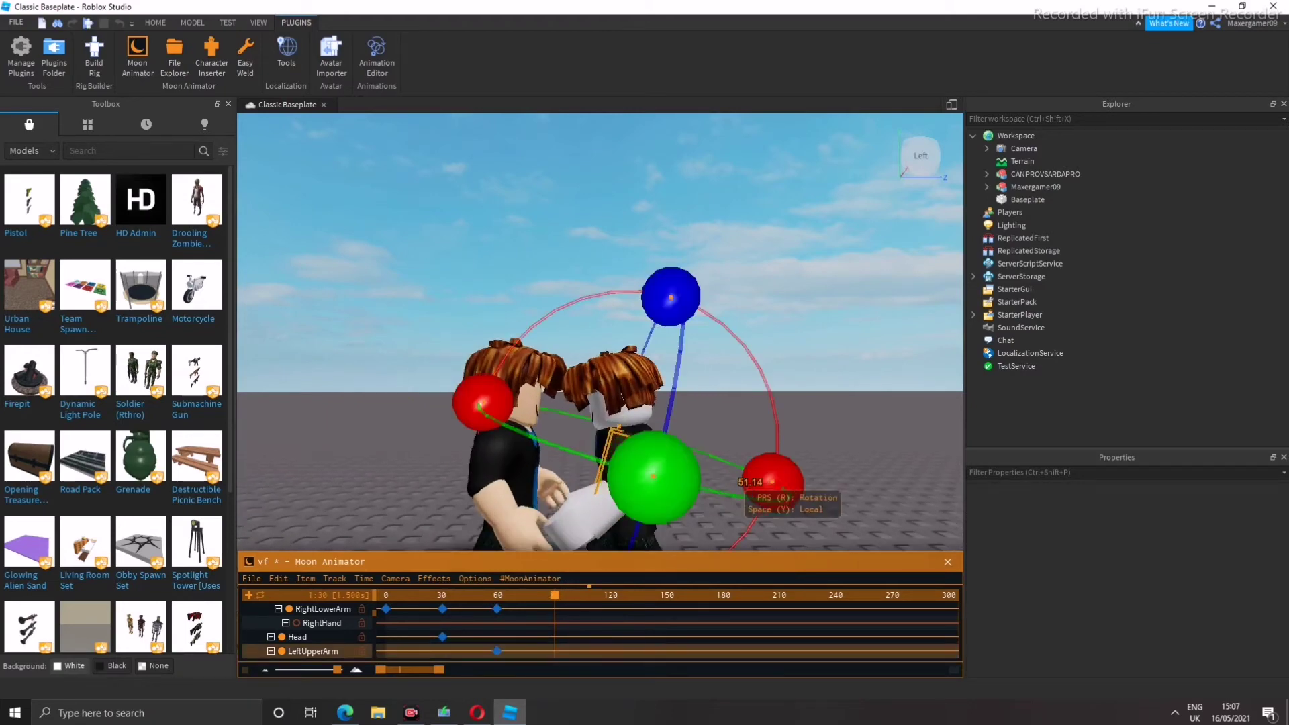
pyautogui.click(313, 651)
pyautogui.click(313, 651)
pyautogui.moveTo(772, 480); pyautogui.dragTo(753, 396)
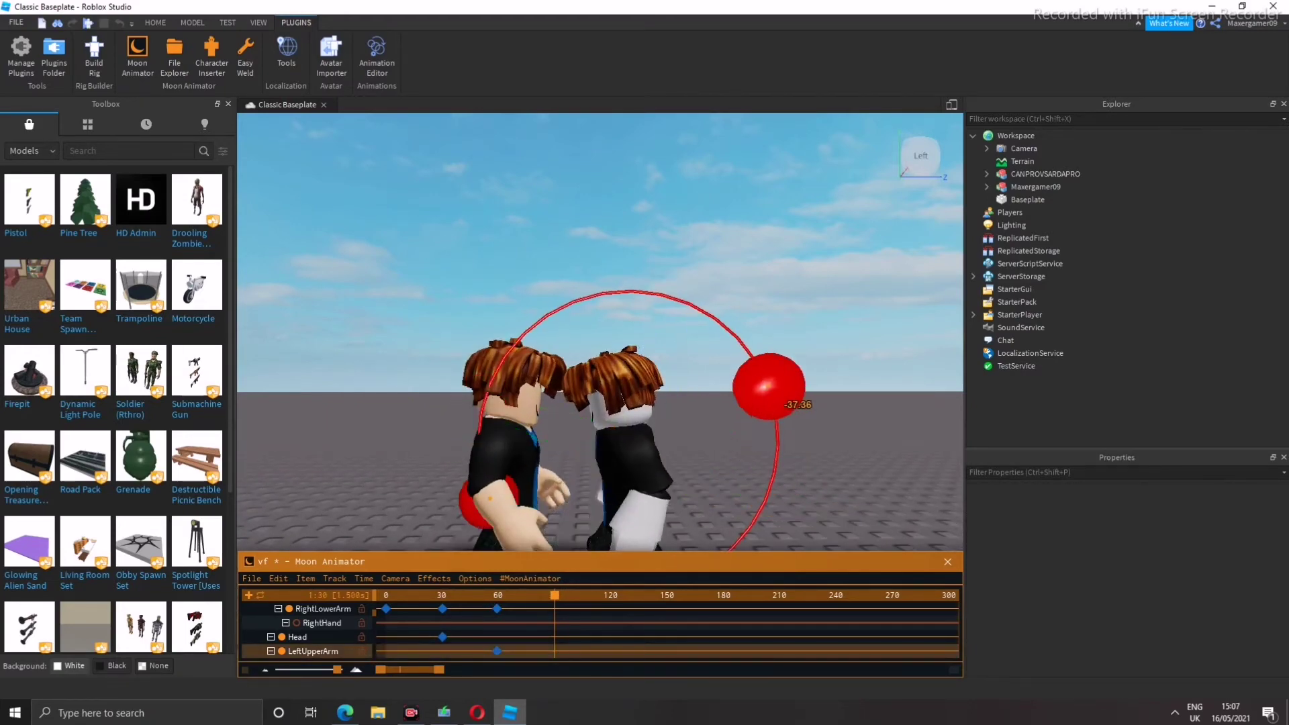
pyautogui.moveTo(753, 396)
pyautogui.mouseDown(button='right')
pyautogui.moveTo(604, 399)
pyautogui.moveTo(771, 399)
pyautogui.mouseUp(button='right')
pyautogui.scroll(1, 315, 625)
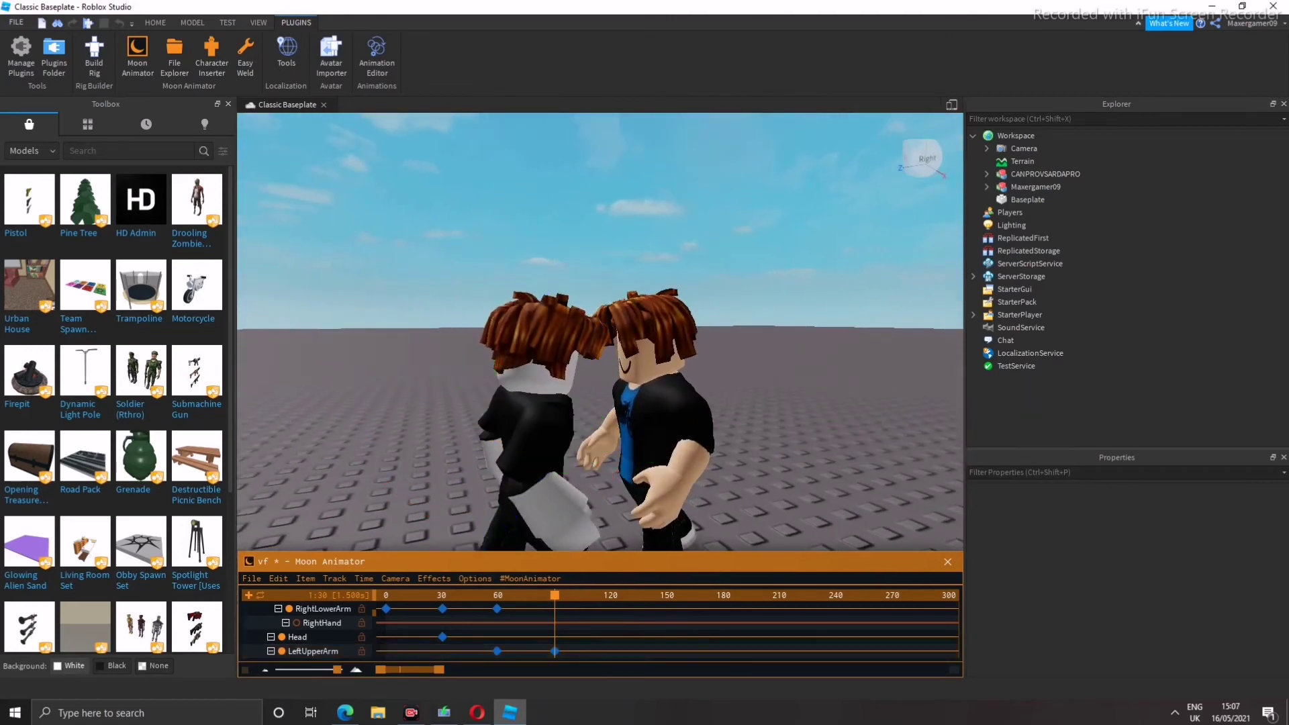
# At frame 90, rotate the white-armed character's right upper arm about 38.9 degrees and play the animation back from the start
pyautogui.click(315, 608)
pyautogui.moveTo(348, 317); pyautogui.dragTo(342, 453)
pyautogui.scroll(-5, 503, 403)
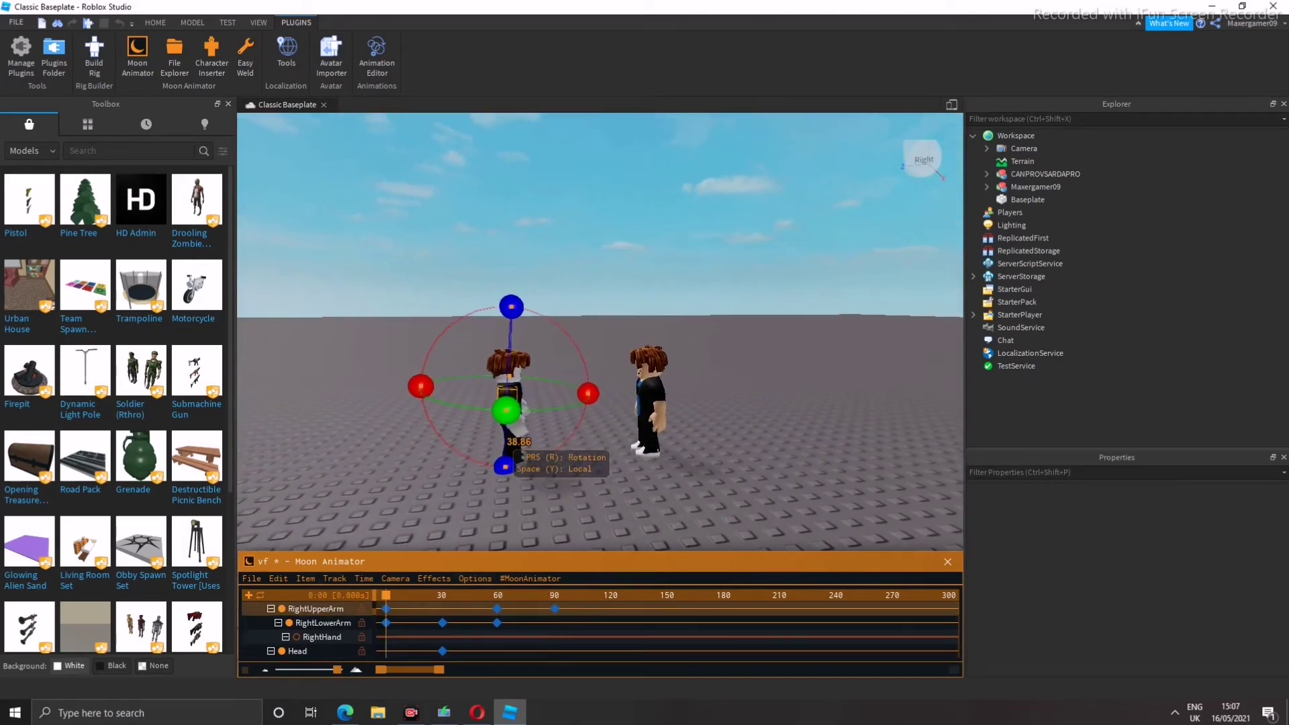
pyautogui.scroll(3, 513, 453)
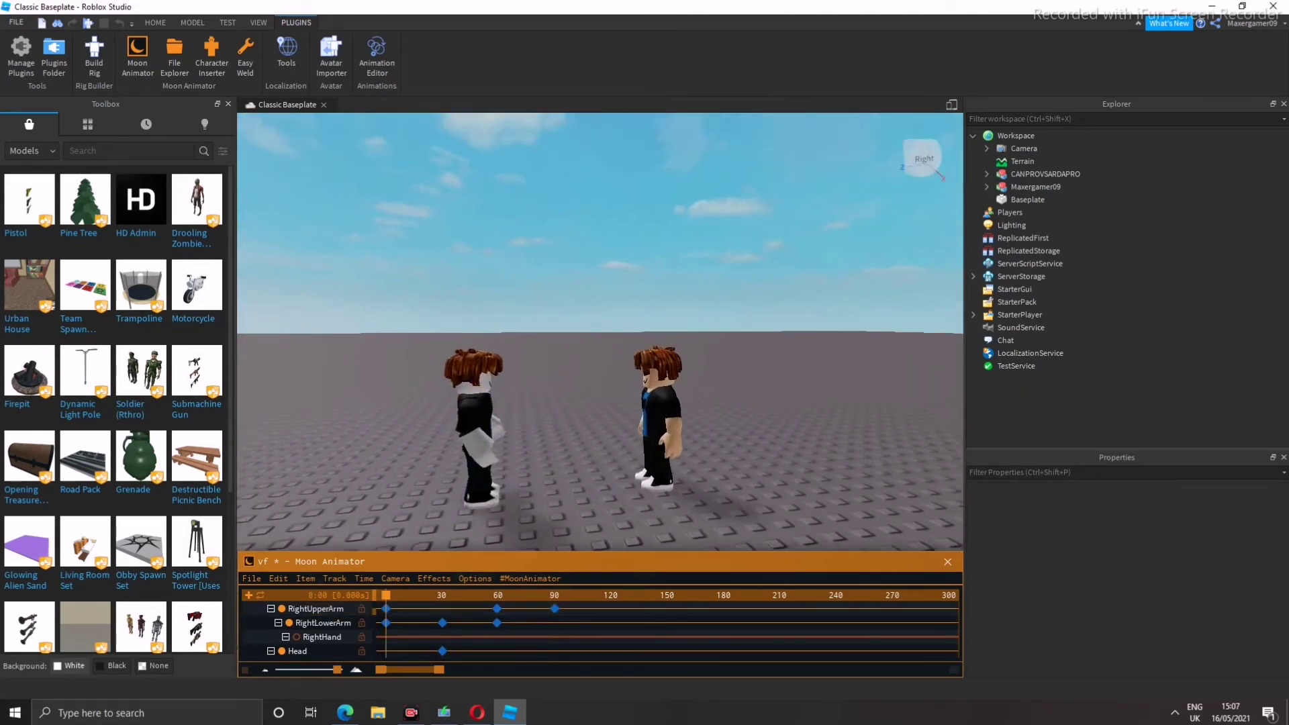
pyautogui.press('space')
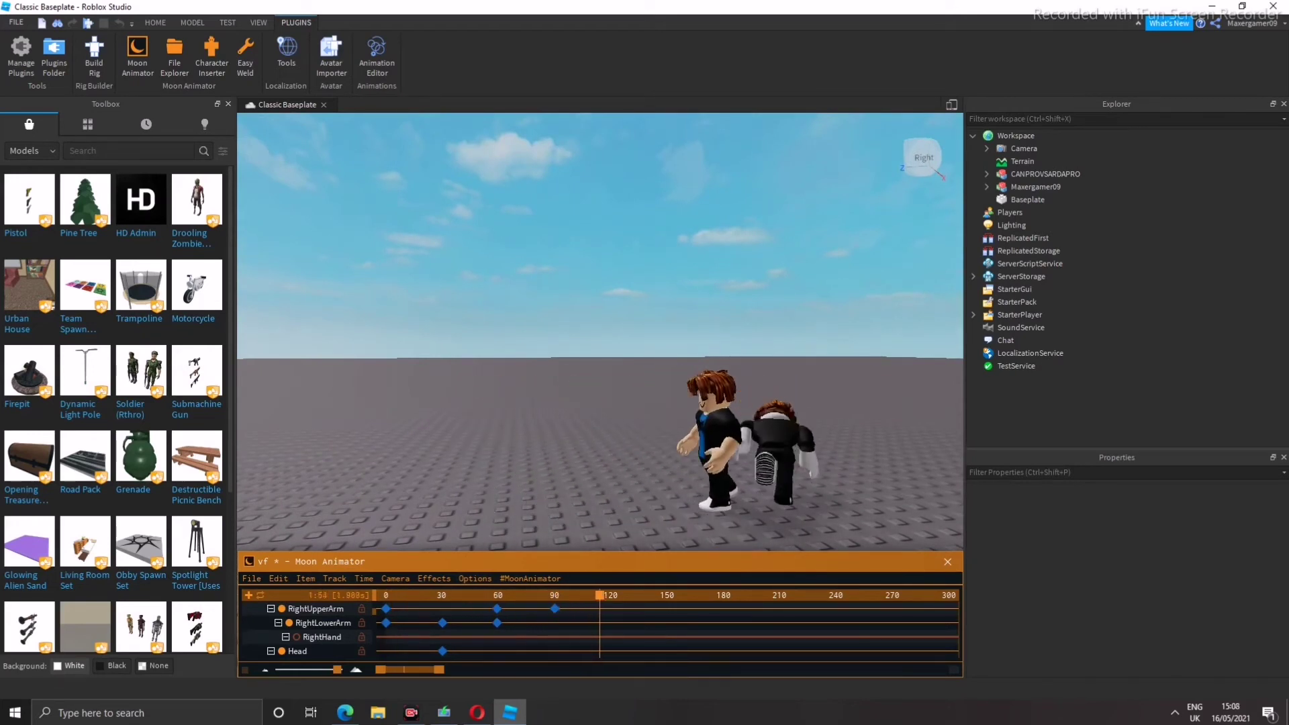
pyautogui.scroll(5, 600, 403)
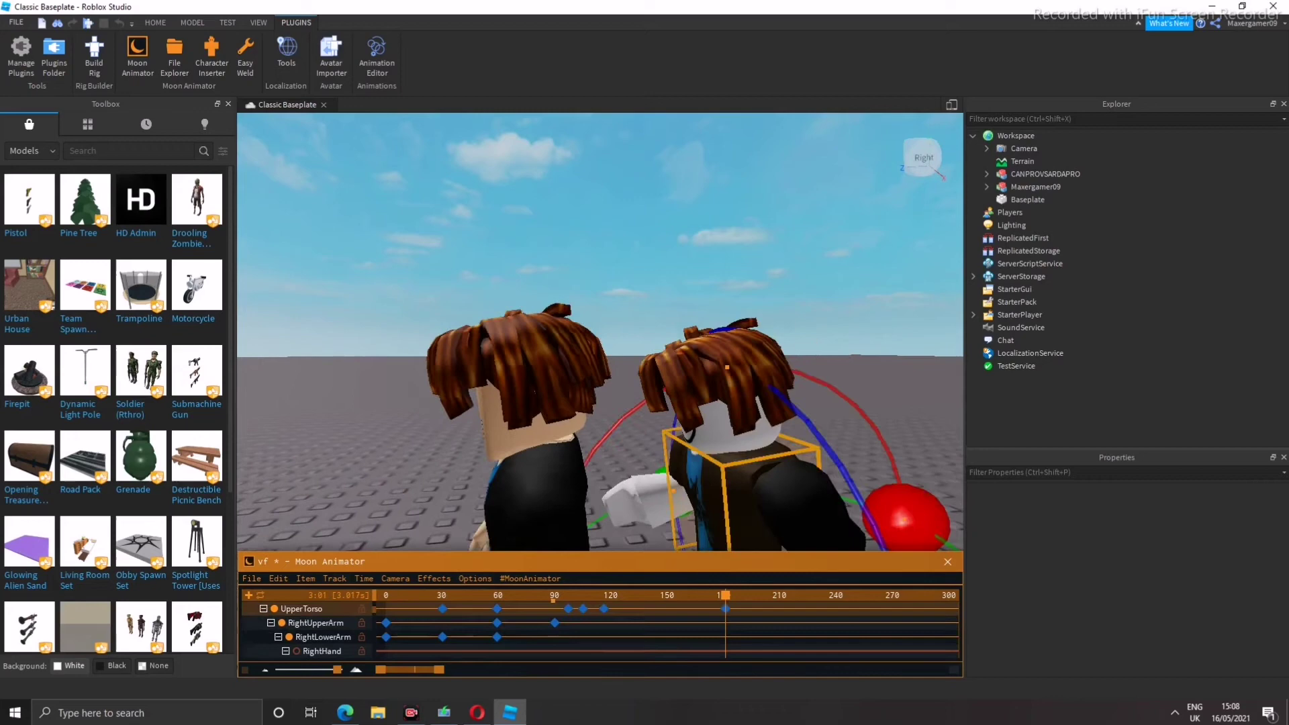
# At frame 181, rotate the white-armed character's right upper arm about 23.2 degrees to lower it beside his body
pyautogui.scroll(-3, 826, 483)
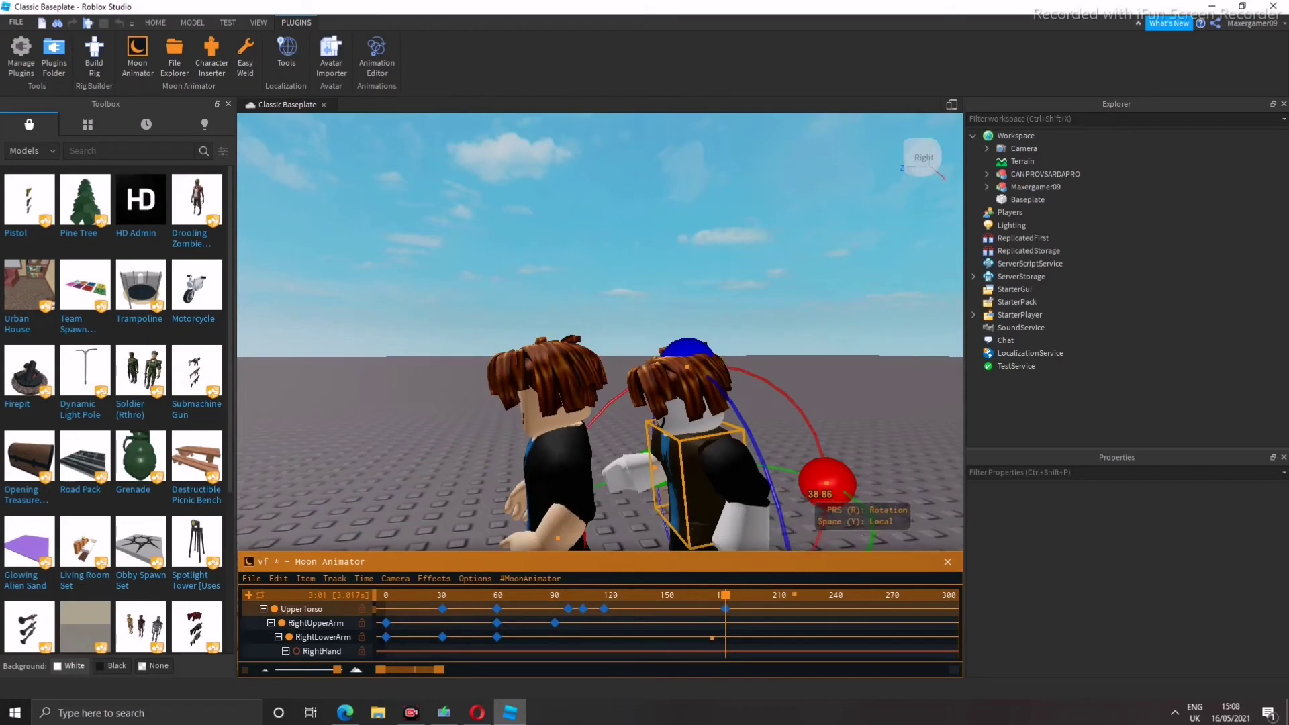
pyautogui.moveTo(604, 403); pyautogui.dragTo(457, 406, button='right')
pyautogui.click(646, 476)
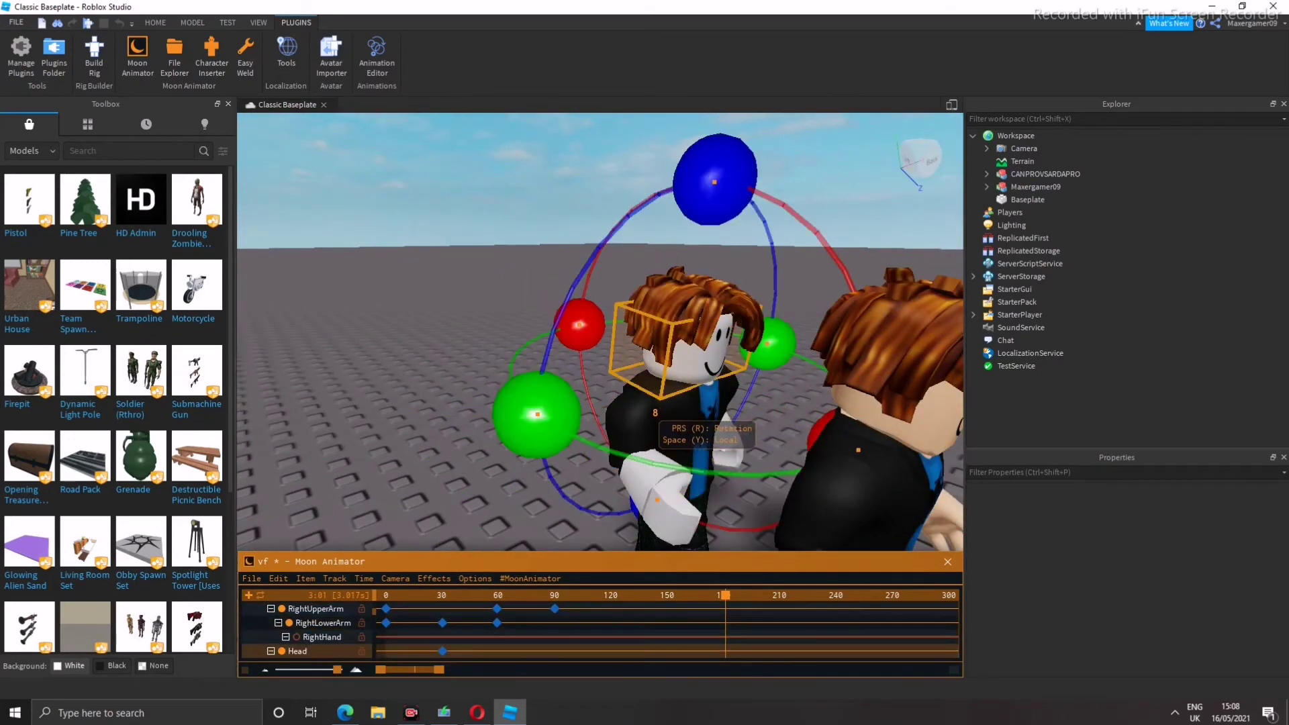
pyautogui.moveTo(831, 403); pyautogui.dragTo(812, 530)
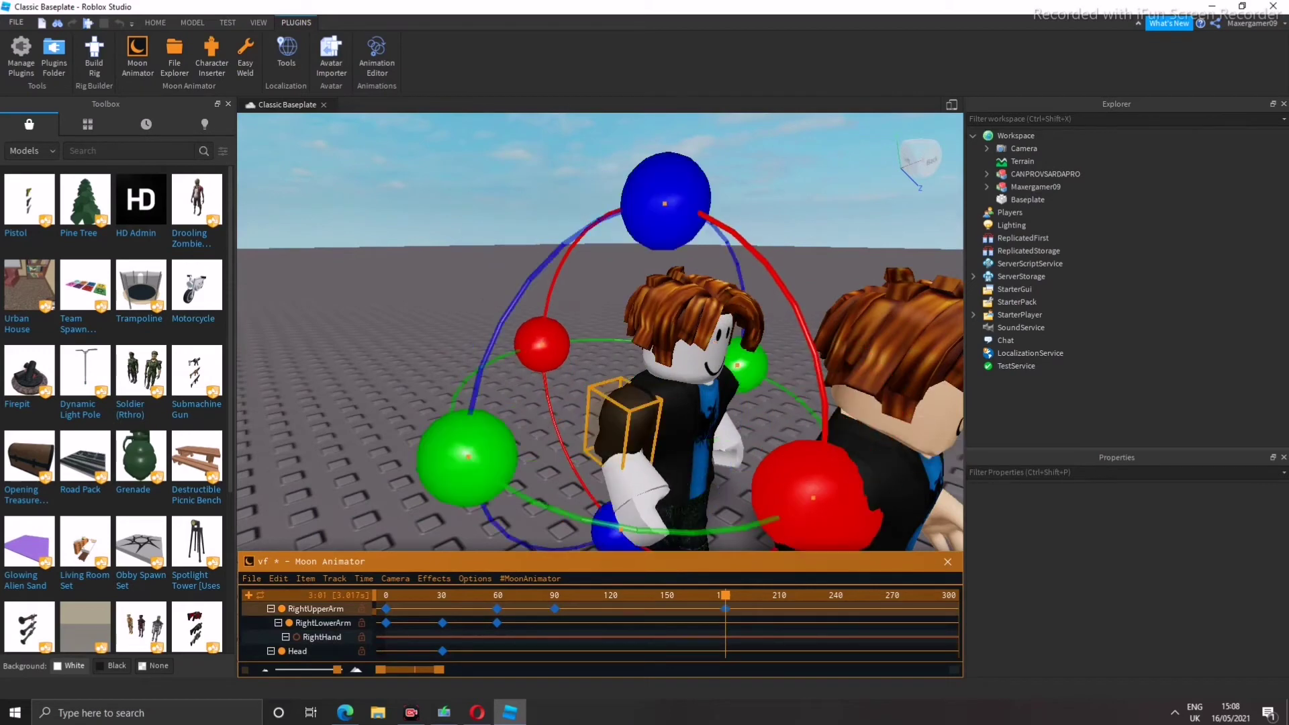
pyautogui.scroll(-6, 813, 470)
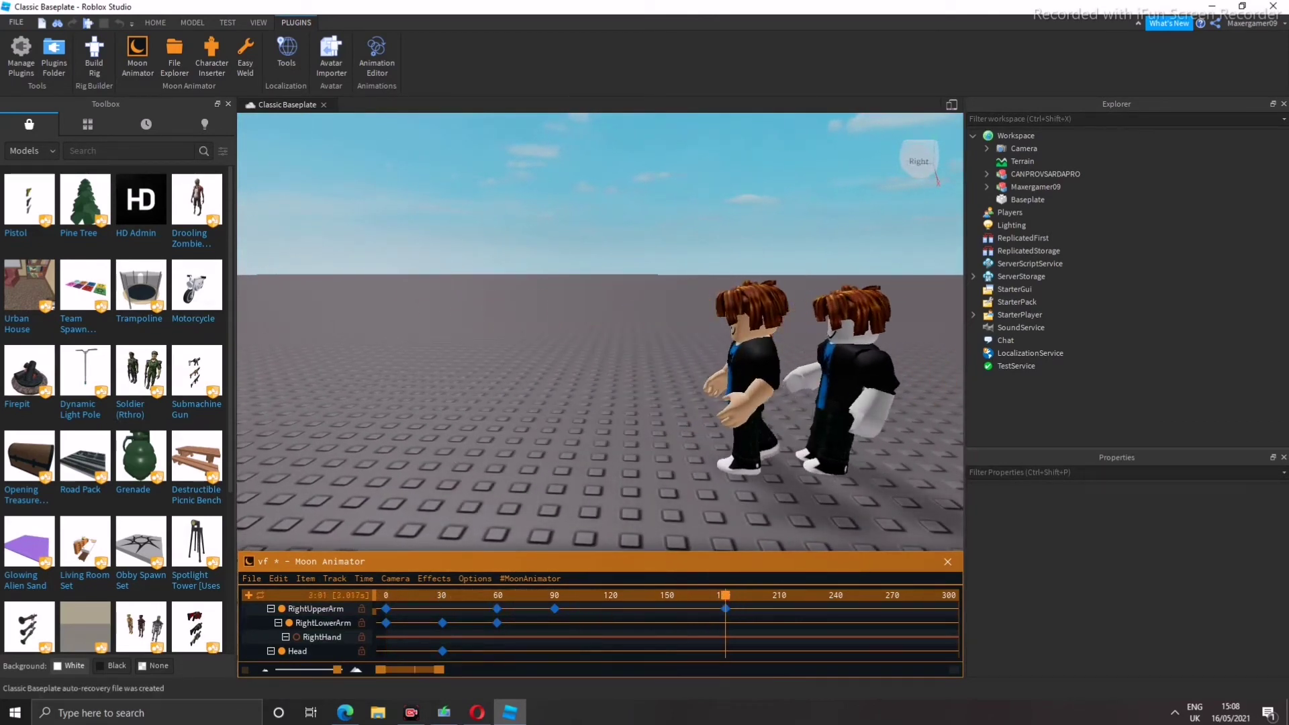
# At frame 130, rotate the white-armed character's left upper leg about 26.3 degrees so the kick extends toward the other character
pyautogui.moveTo(726, 608); pyautogui.dragTo(647, 608)
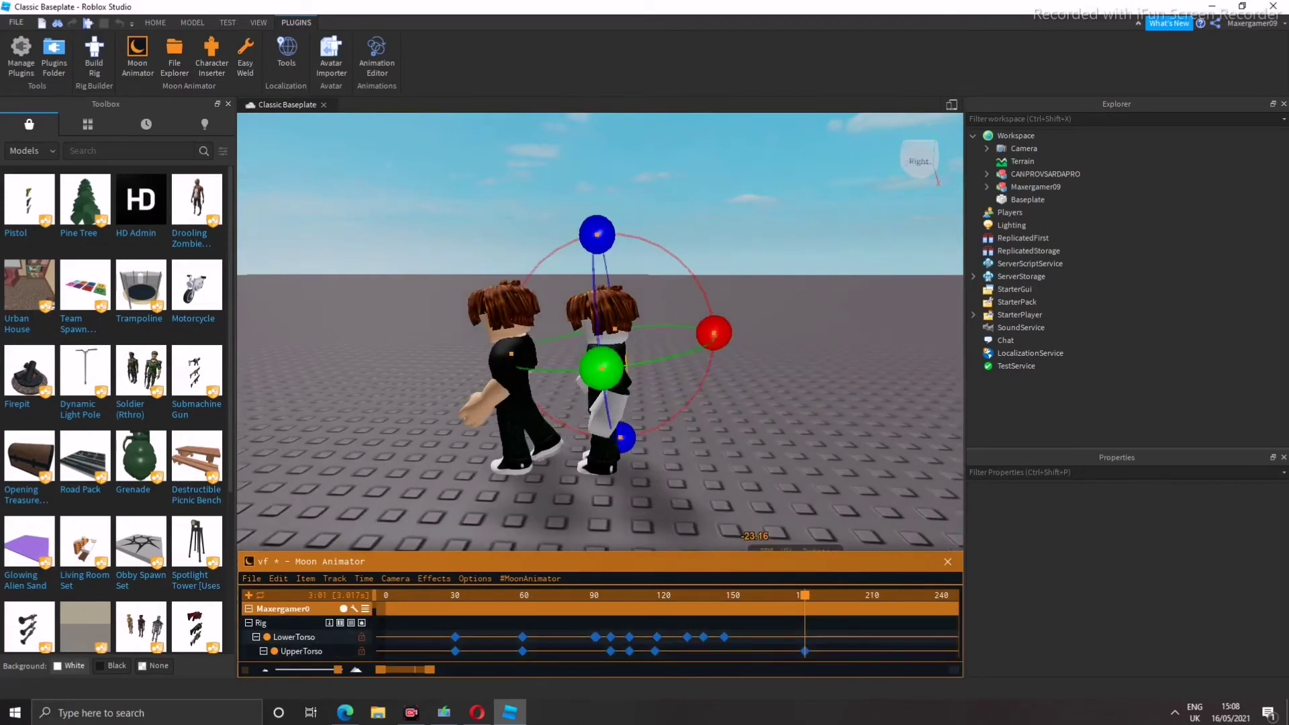
pyautogui.scroll(3, 600, 333)
pyautogui.scroll(-5, 600, 333)
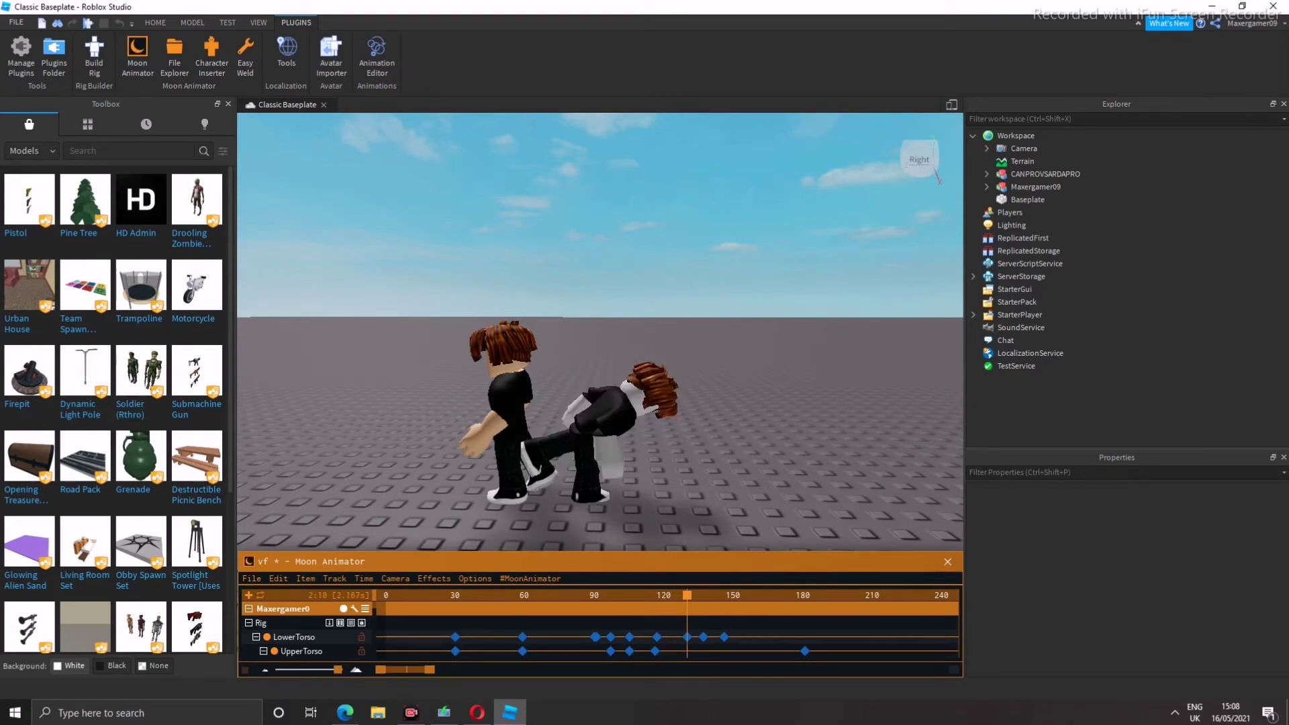
pyautogui.scroll(5, 503, 436)
pyautogui.click(661, 463)
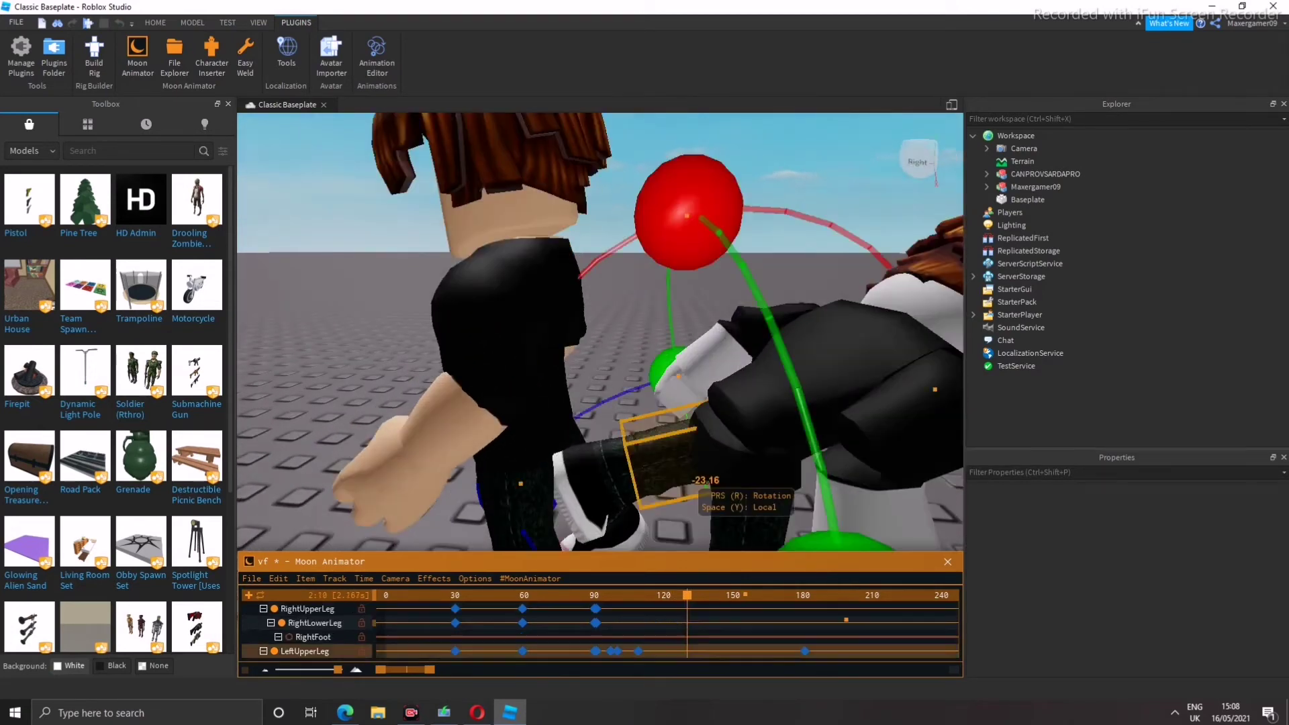
pyautogui.moveTo(732, 292); pyautogui.dragTo(800, 332)
pyautogui.scroll(-5, 800, 332)
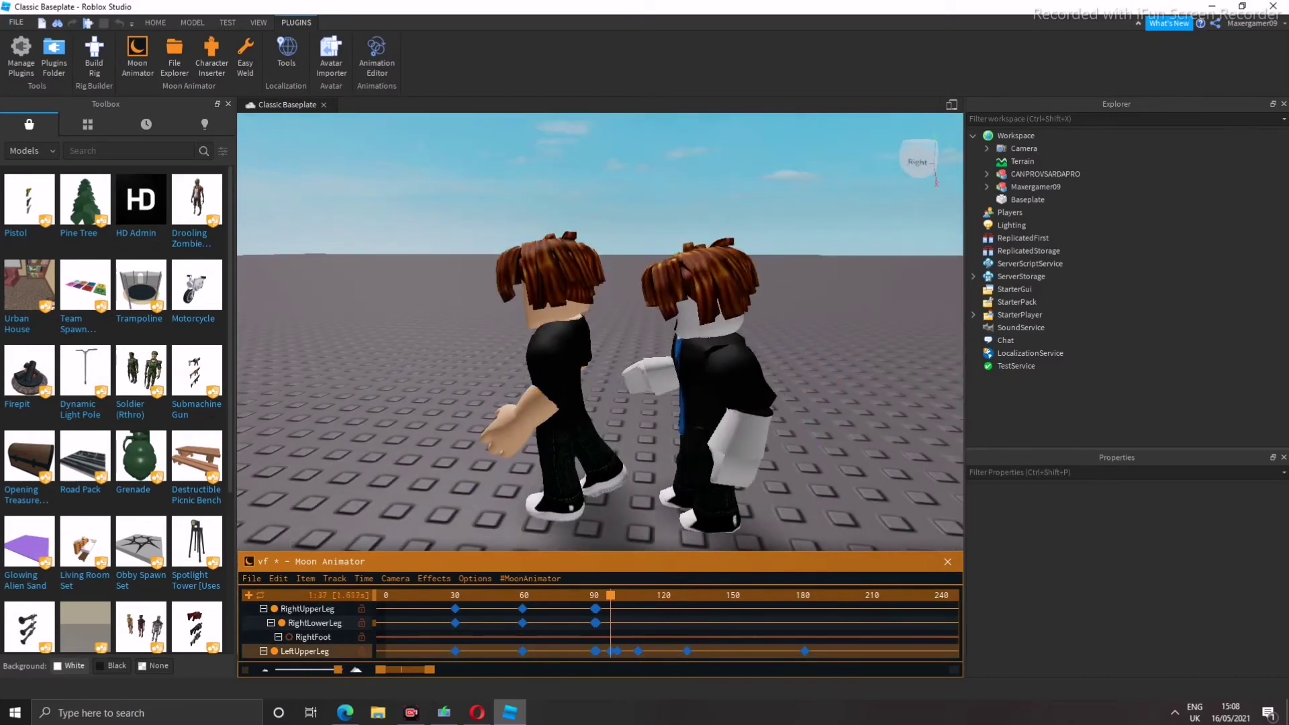
# Play the animation back and examine the spinning kick and the recovery up to frame 181
pyautogui.press('space')
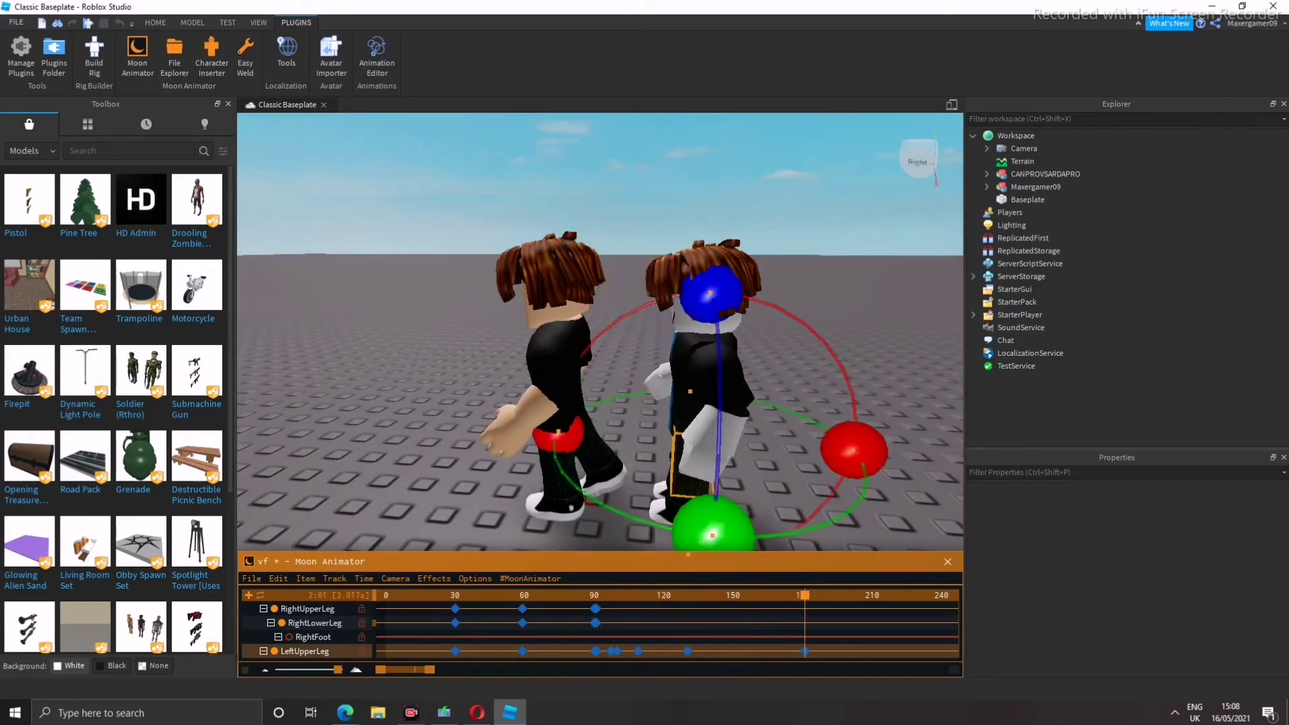
pyautogui.scroll(-3, 600, 332)
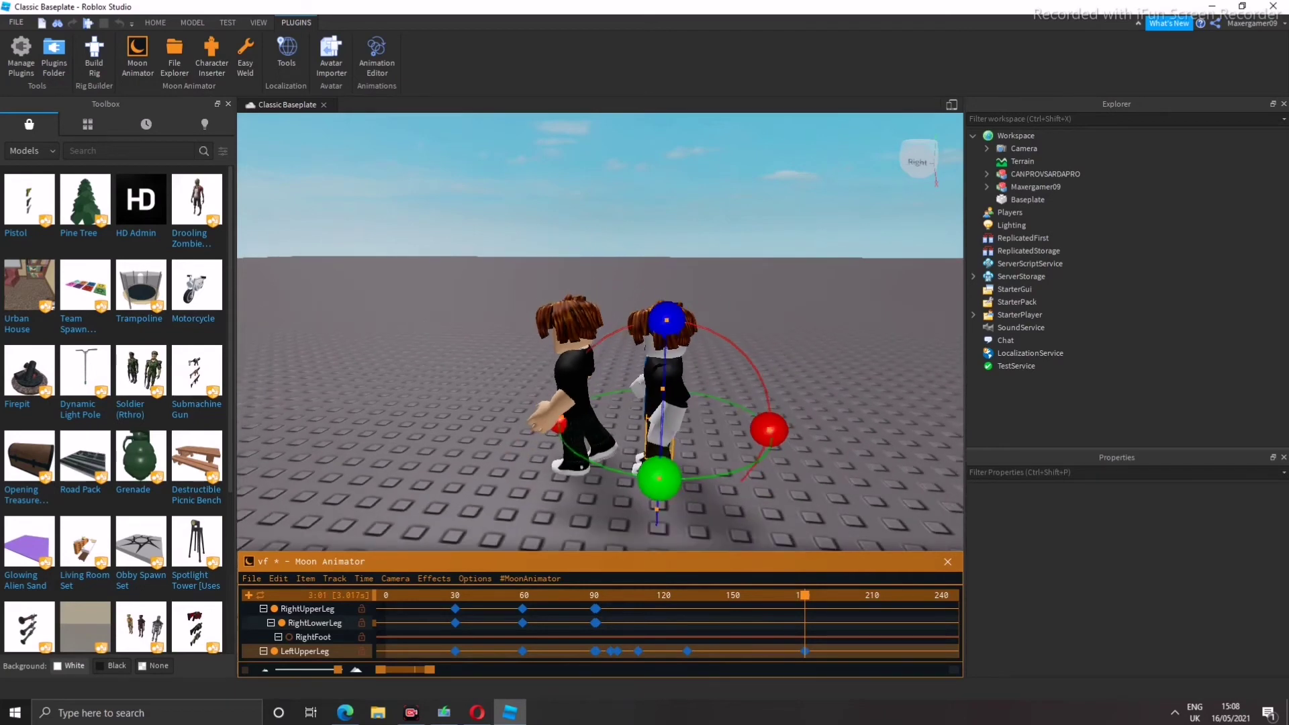
pyautogui.scroll(3, 600, 332)
pyautogui.scroll(3, 309, 631)
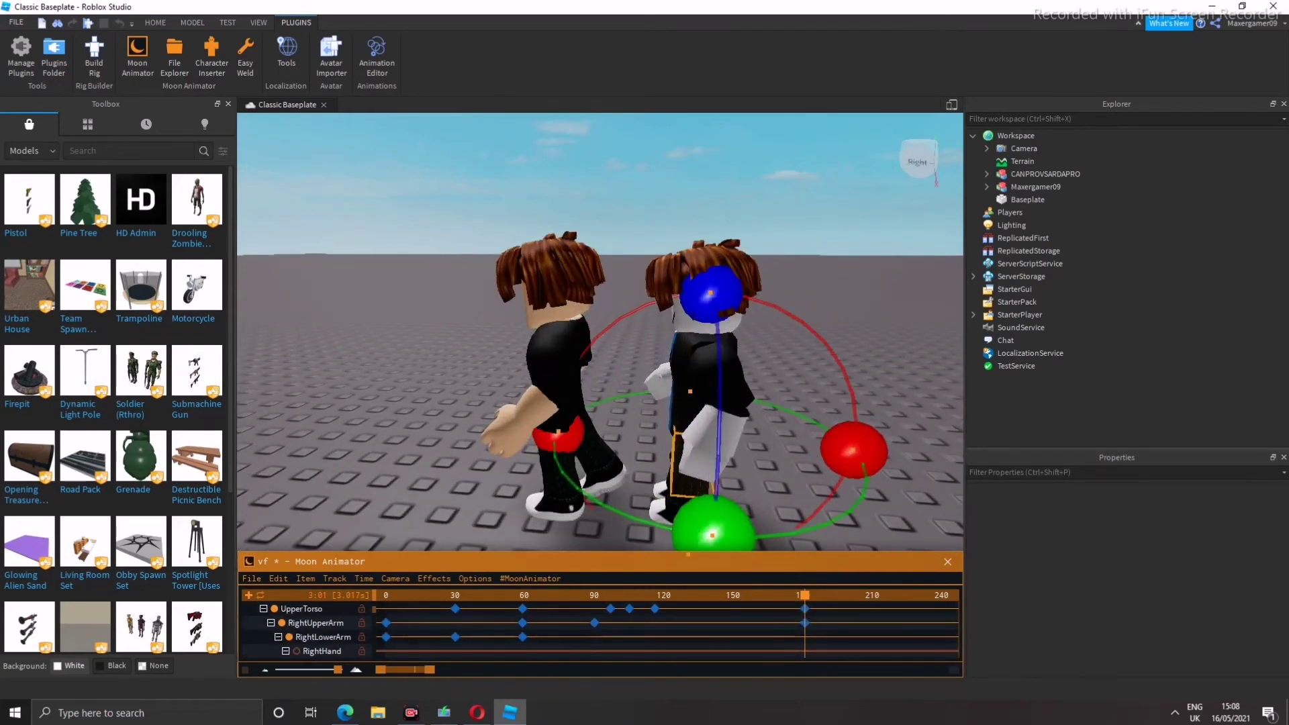
pyautogui.scroll(3, 308, 628)
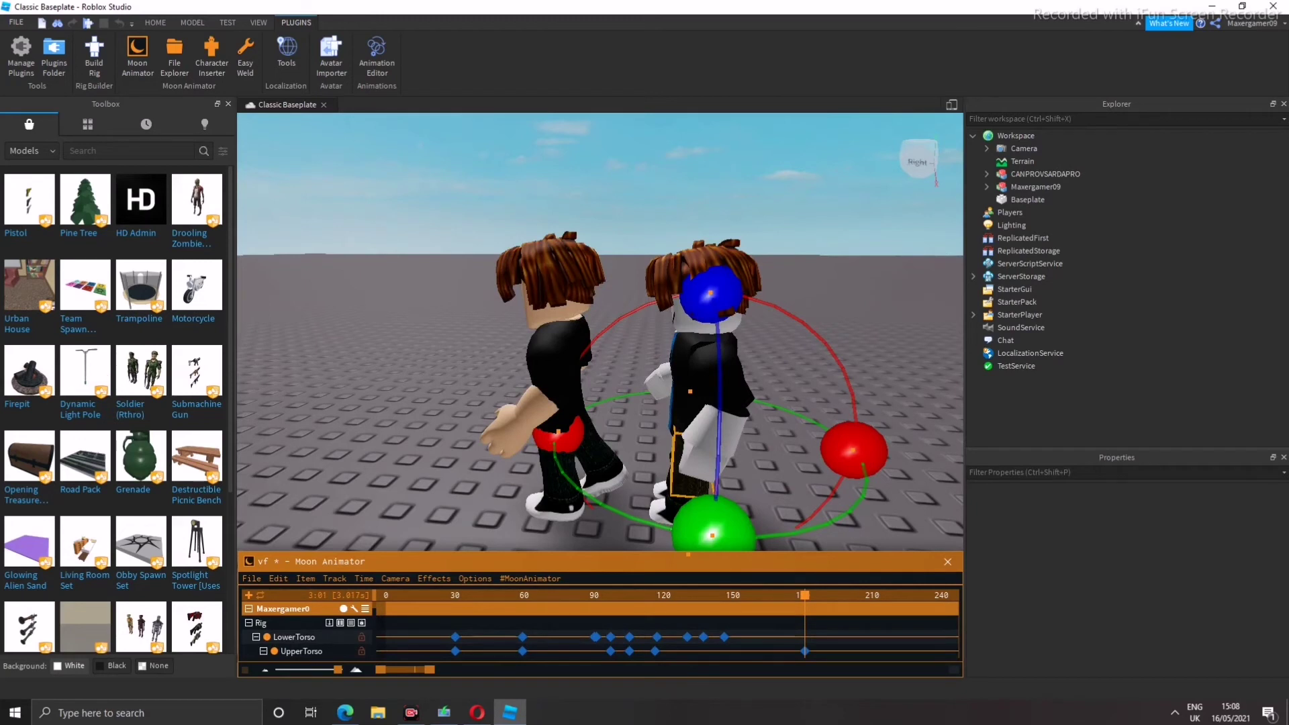
pyautogui.press('space')
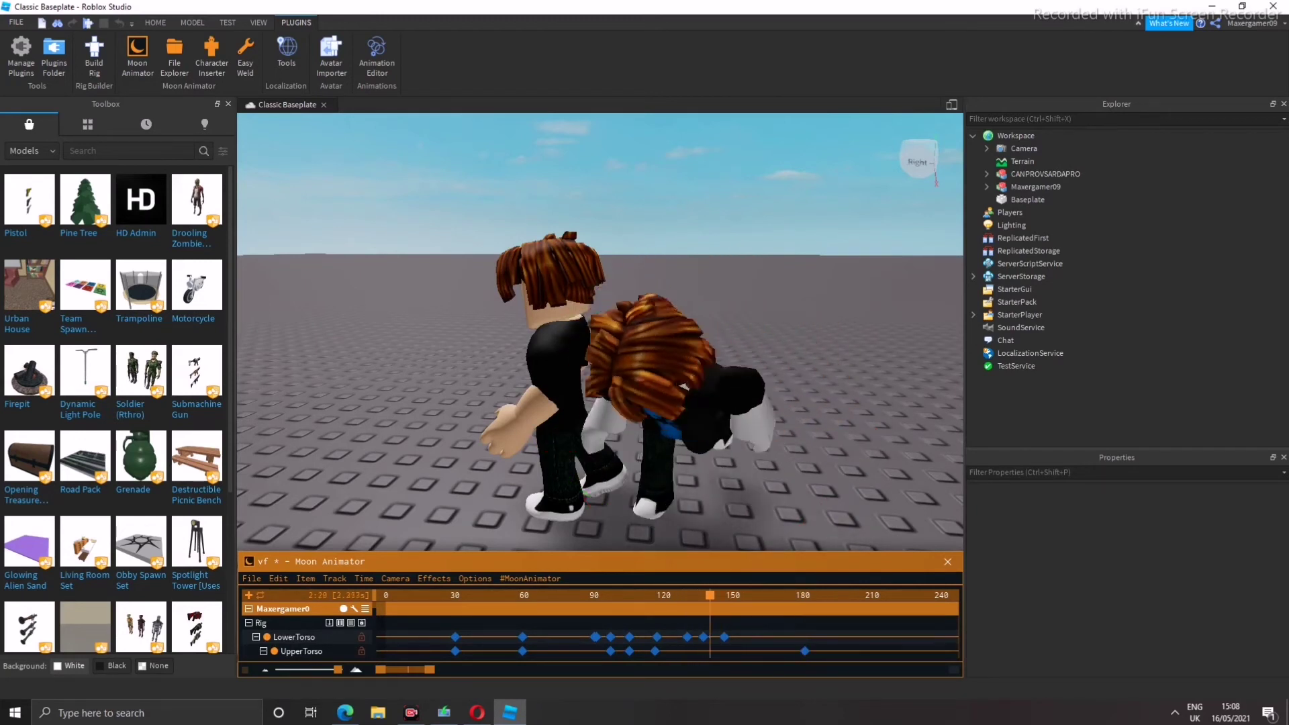
# Try deleting the white-armed character's lower torso keyframe at frame 146, and undo the deletion
pyautogui.press('space')
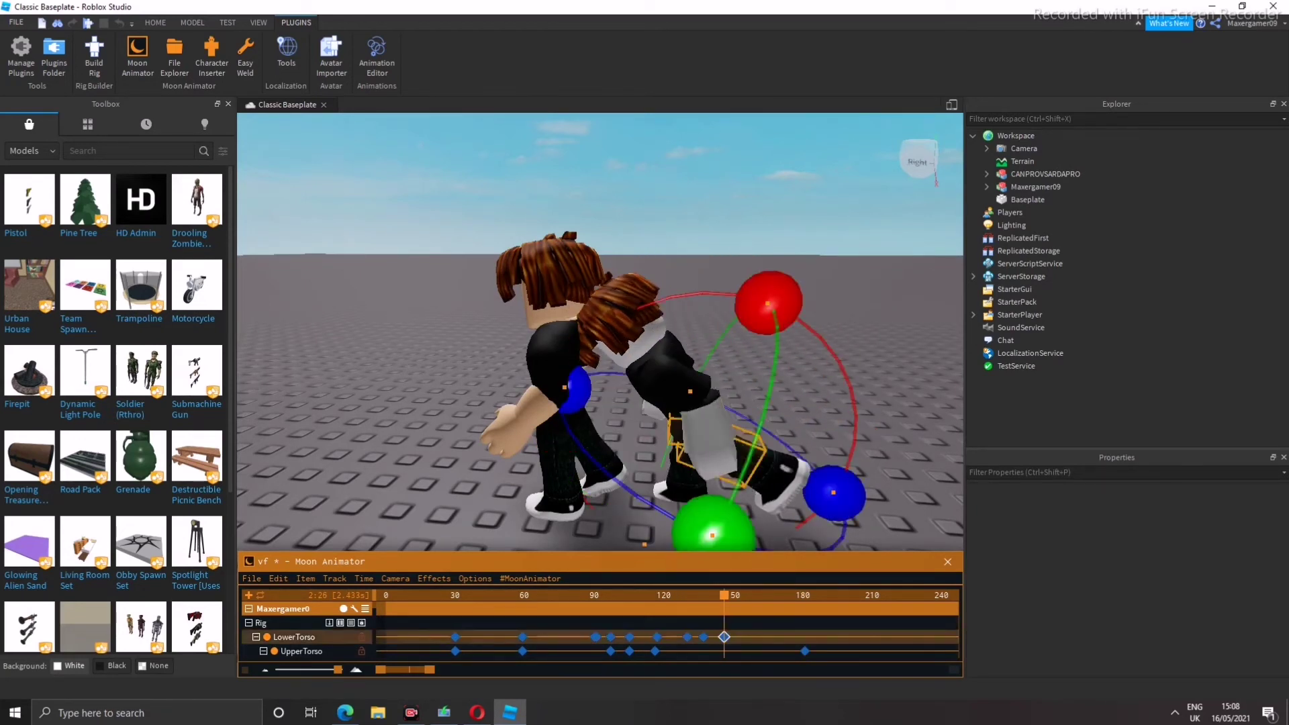
pyautogui.press('Delete')
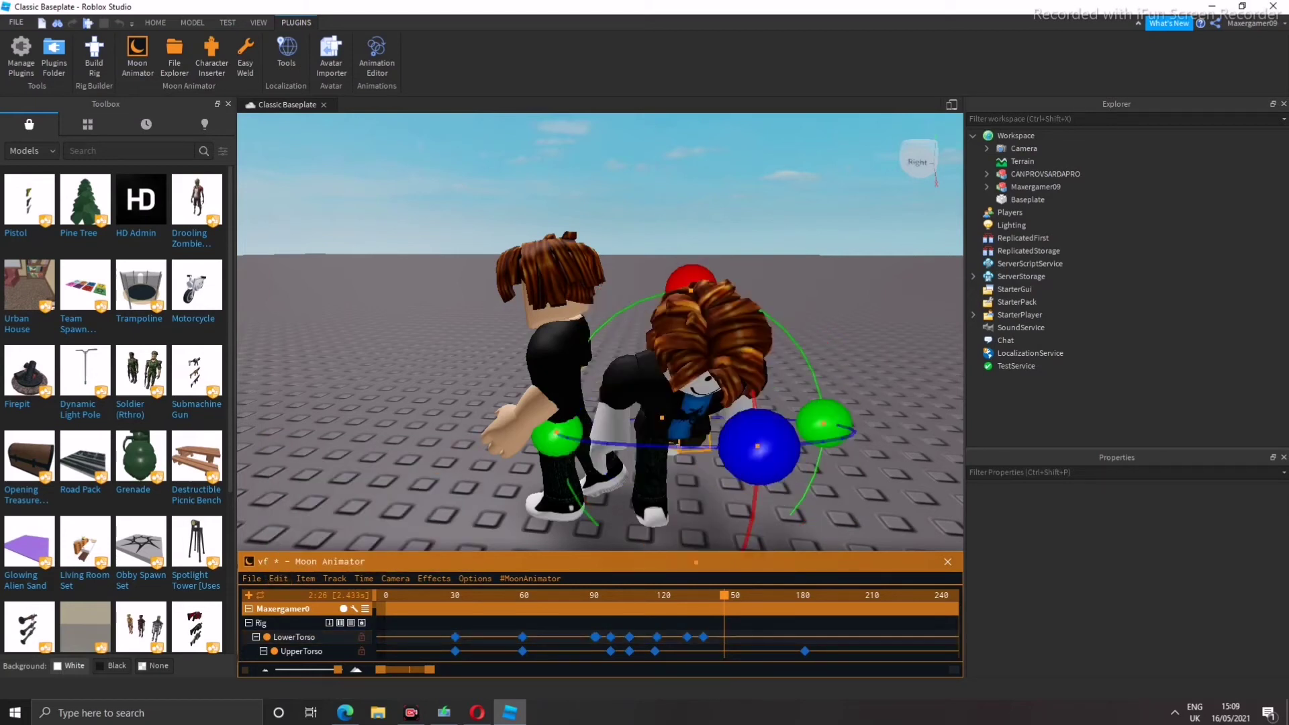
pyautogui.hotkey('ctrl', 'z')
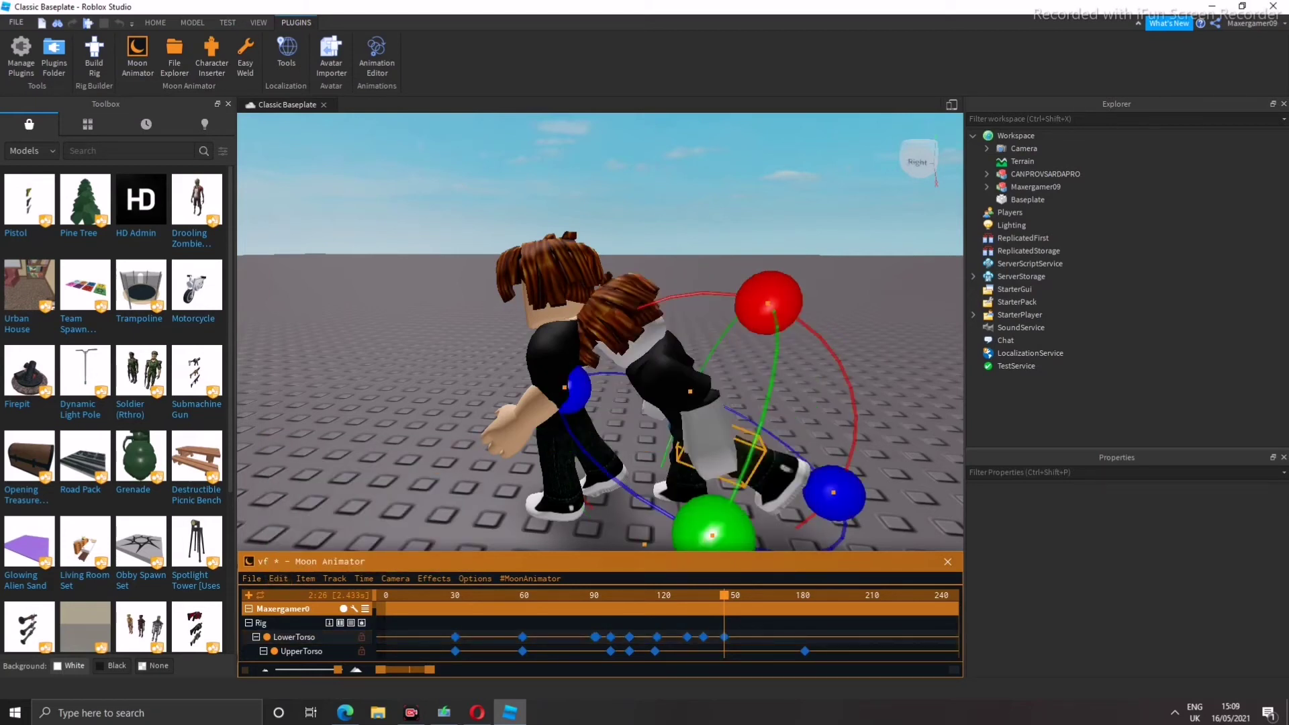
# Play the animation back from a wider view, ending at the kick's impact at frame 129
pyautogui.press('space')
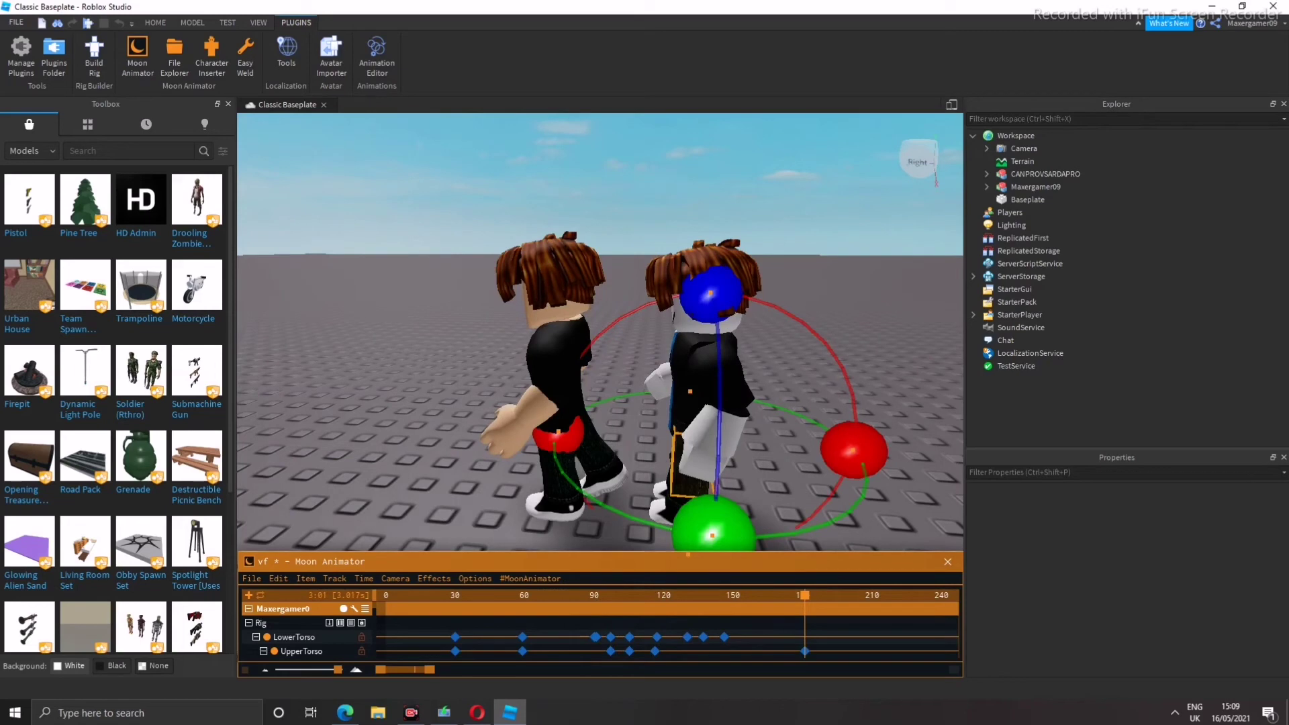
pyautogui.scroll(-2, 592, 396)
pyautogui.scroll(-2, 600, 396)
pyautogui.moveTo(600, 396); pyautogui.dragTo(704, 496, button='right')
pyautogui.press('space')
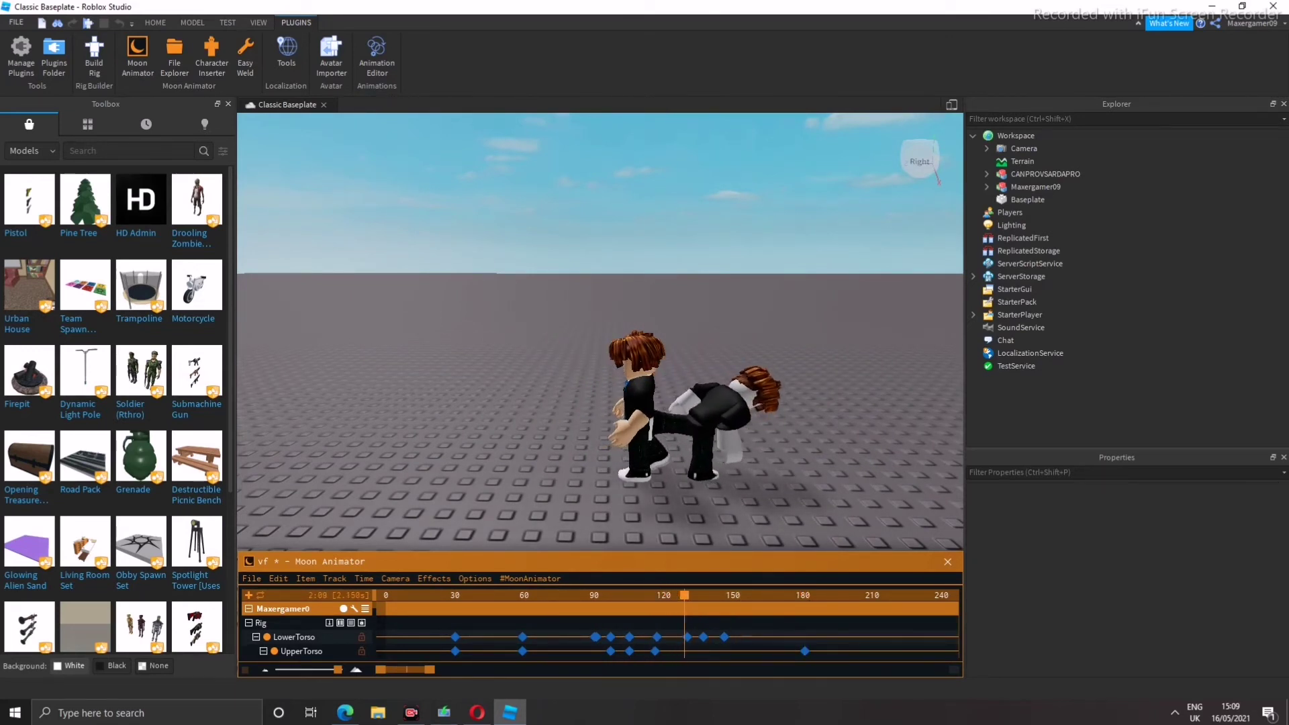
# At frame 129, rotate the kicked character's upper torso so he leans backward on impact
pyautogui.scroll(5, 600, 335)
pyautogui.click(671, 416)
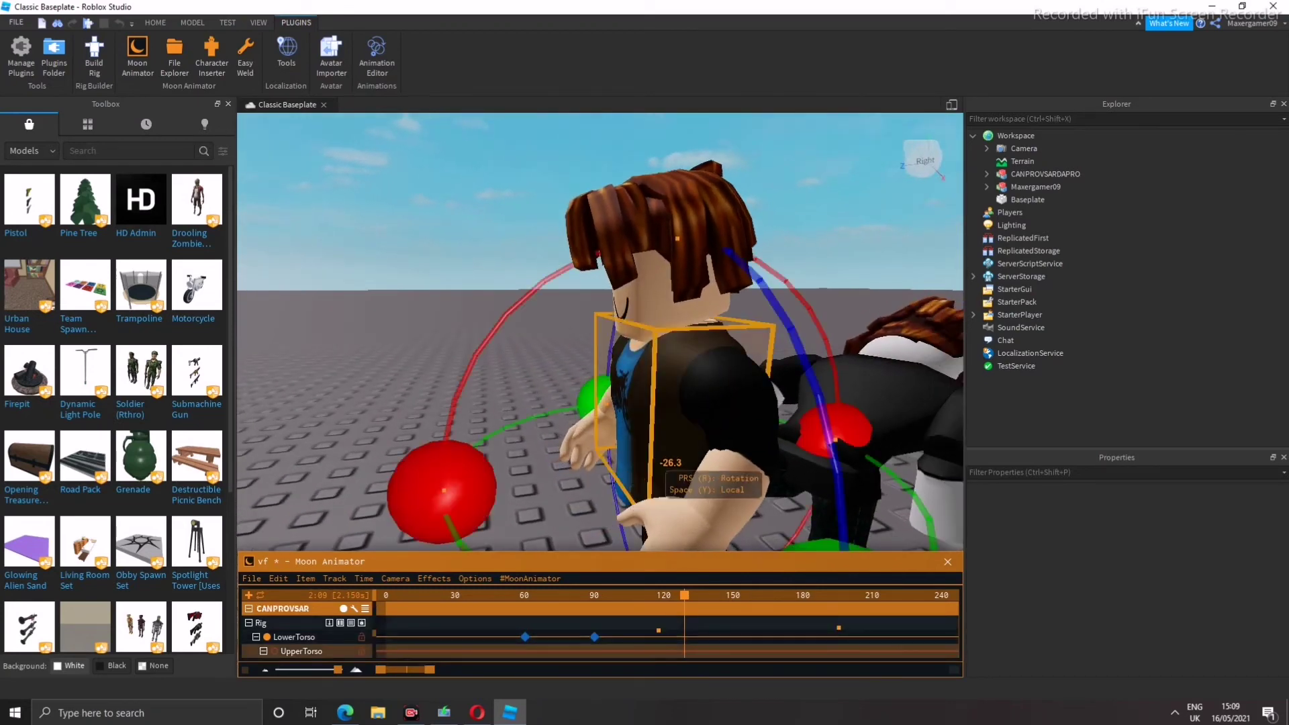
pyautogui.scroll(-5, 600, 335)
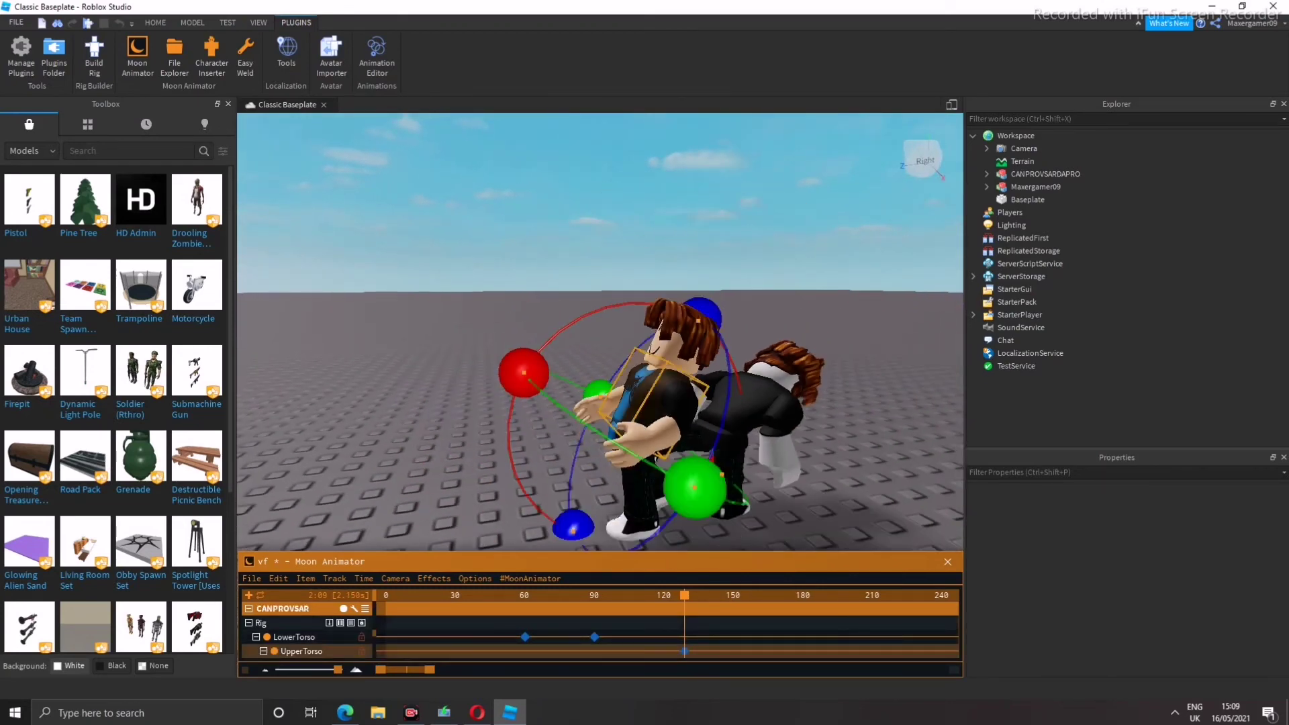
# At frame 129, rotate the kicked character's lower torso about 107 degrees so he tips over face down
pyautogui.moveTo(638, 456)
pyautogui.mouseDown(button='right')
pyautogui.moveTo(604, 456)
pyautogui.moveTo(637, 457)
pyautogui.mouseUp(button='right')
pyautogui.scroll(3, 637, 456)
pyautogui.press('r')
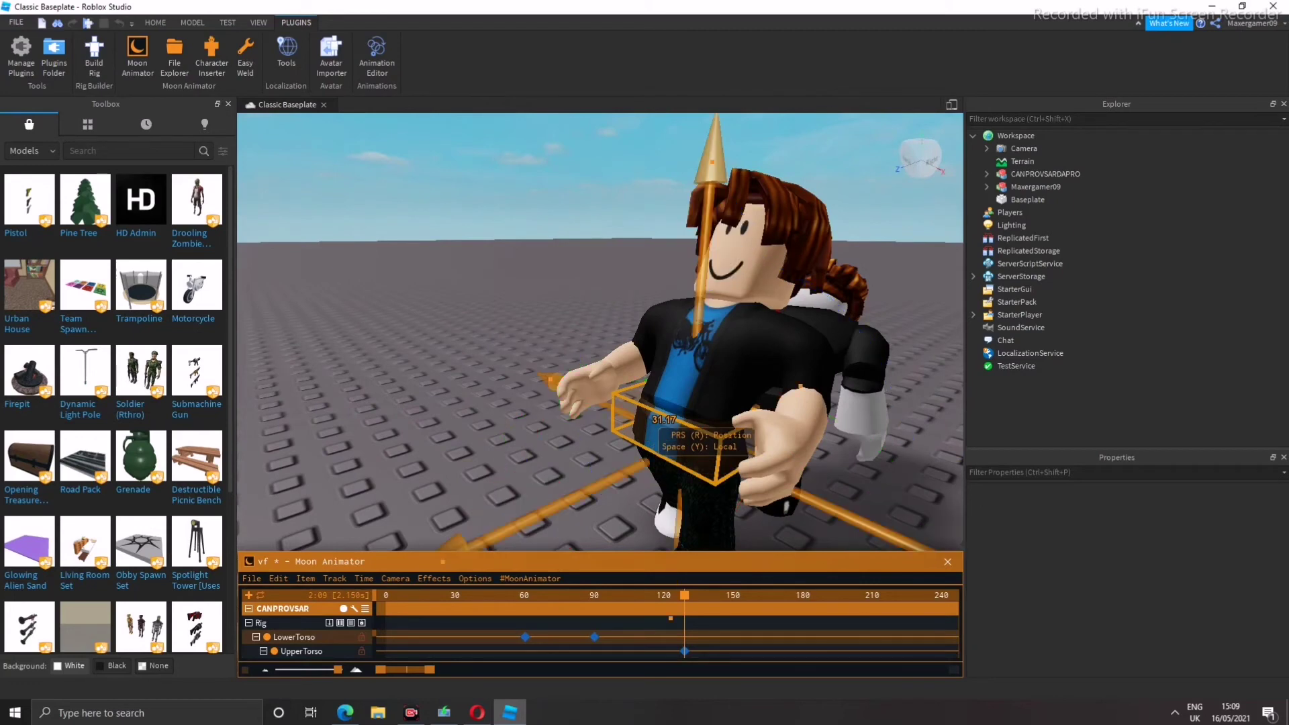
pyautogui.press('r')
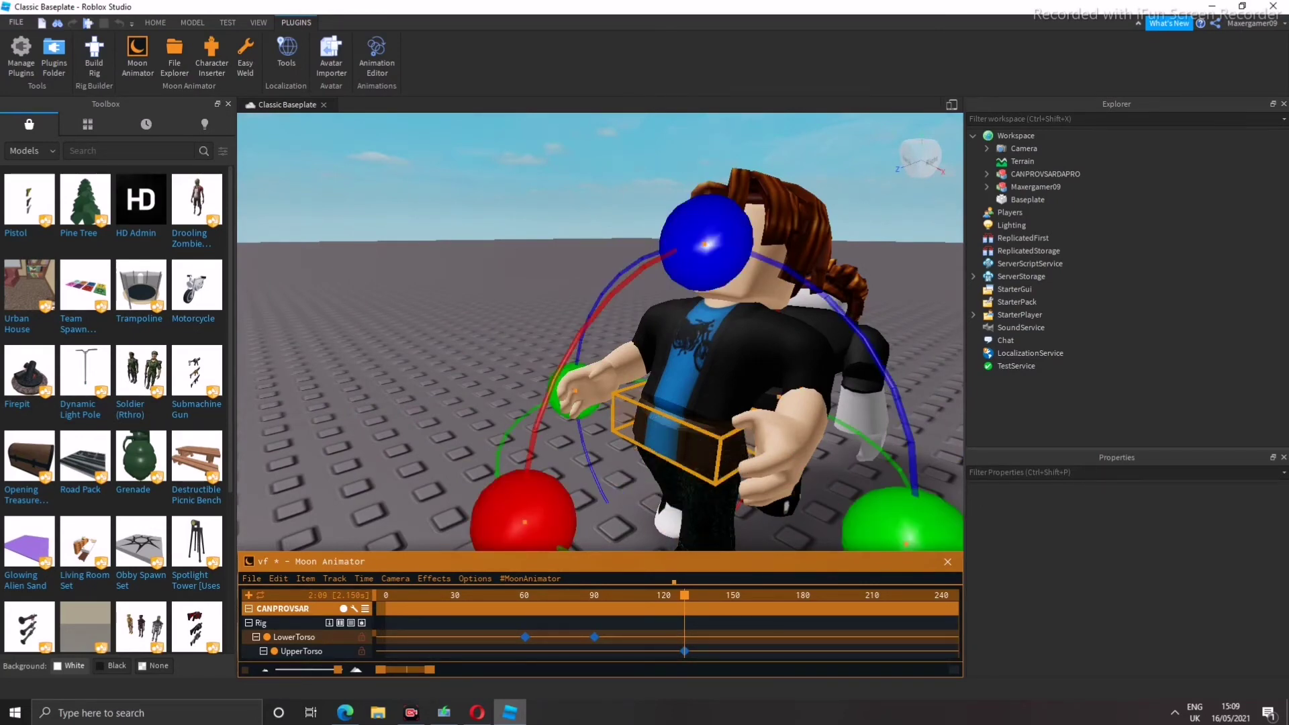
pyautogui.scroll(-3, 600, 335)
pyautogui.moveTo(547, 452); pyautogui.dragTo(626, 313)
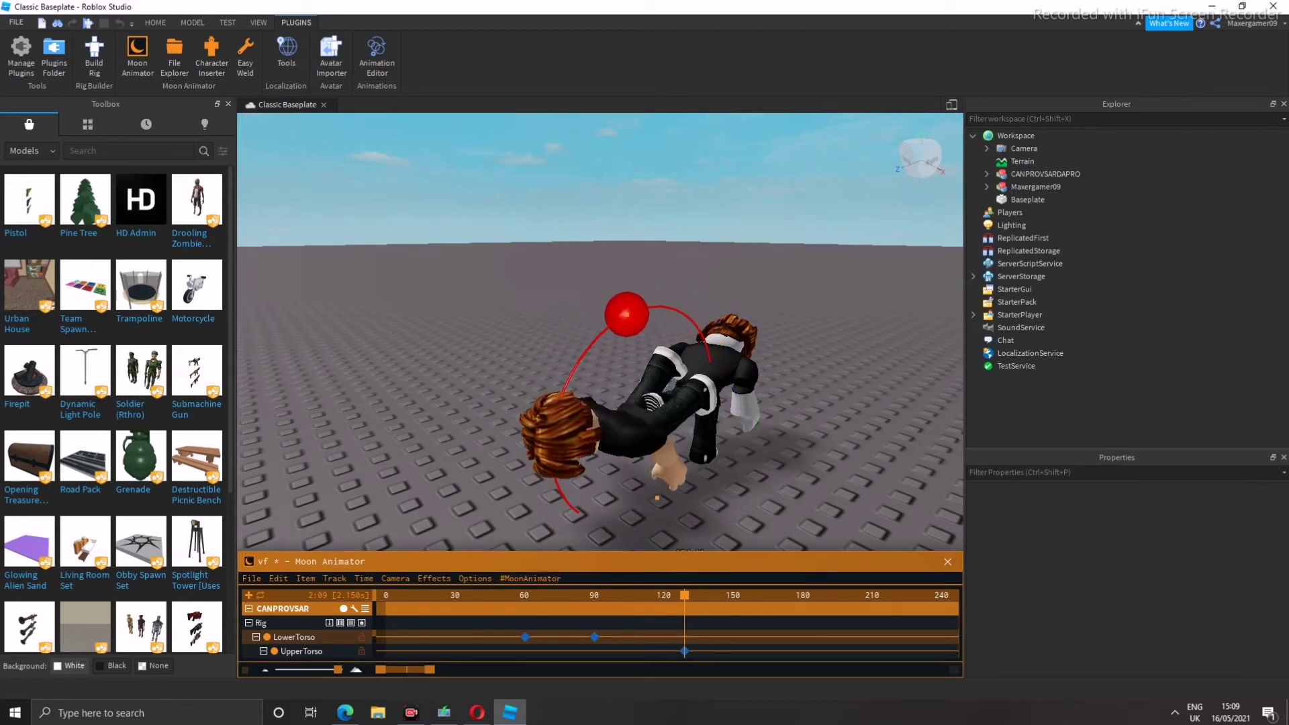
# Move the kicked character's lower torso about 2.34 away from the kicker and shift it about 1.1 toward the ground
pyautogui.press('r')
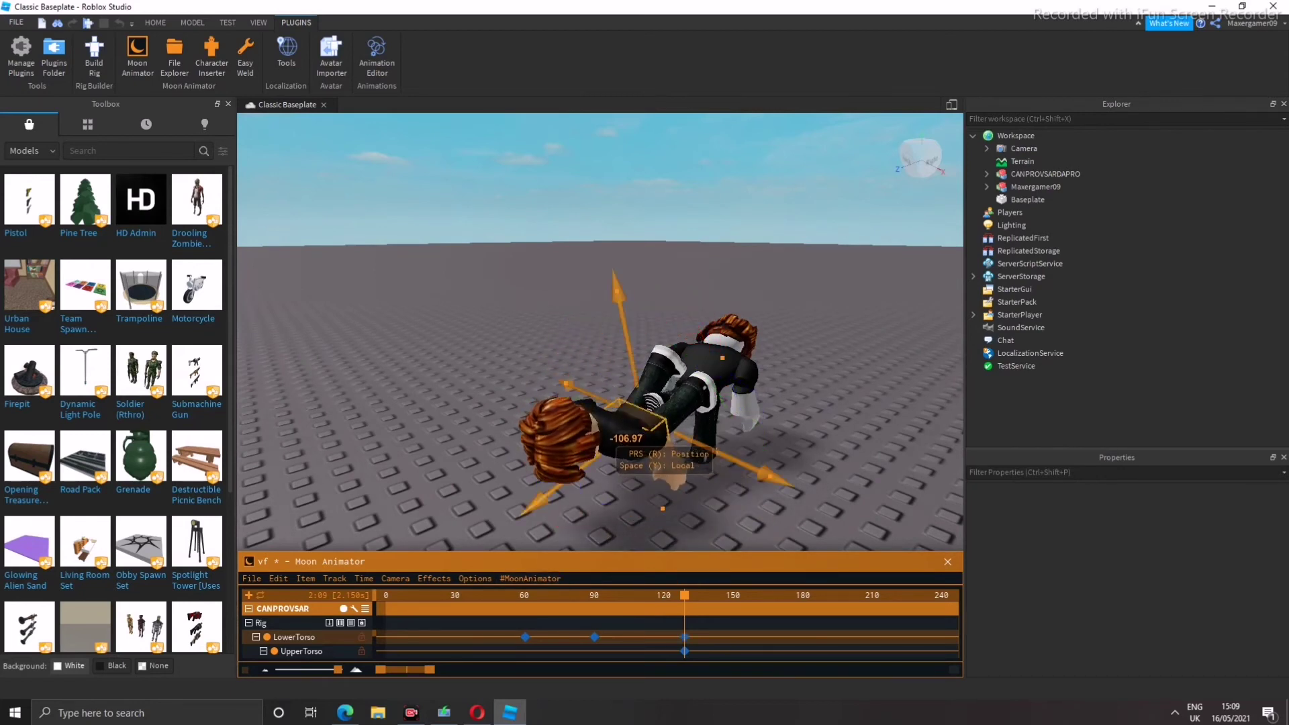
pyautogui.moveTo(595, 483); pyautogui.dragTo(559, 490)
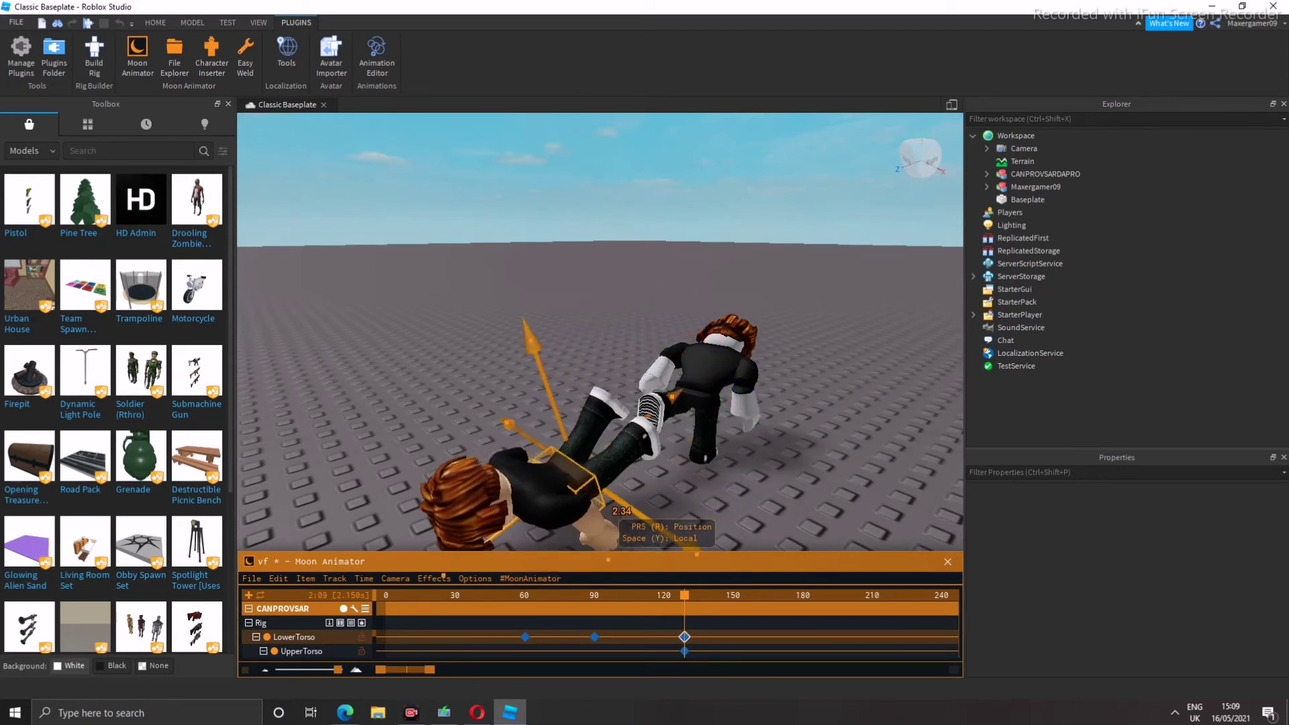
pyautogui.moveTo(568, 433); pyautogui.dragTo(604, 466)
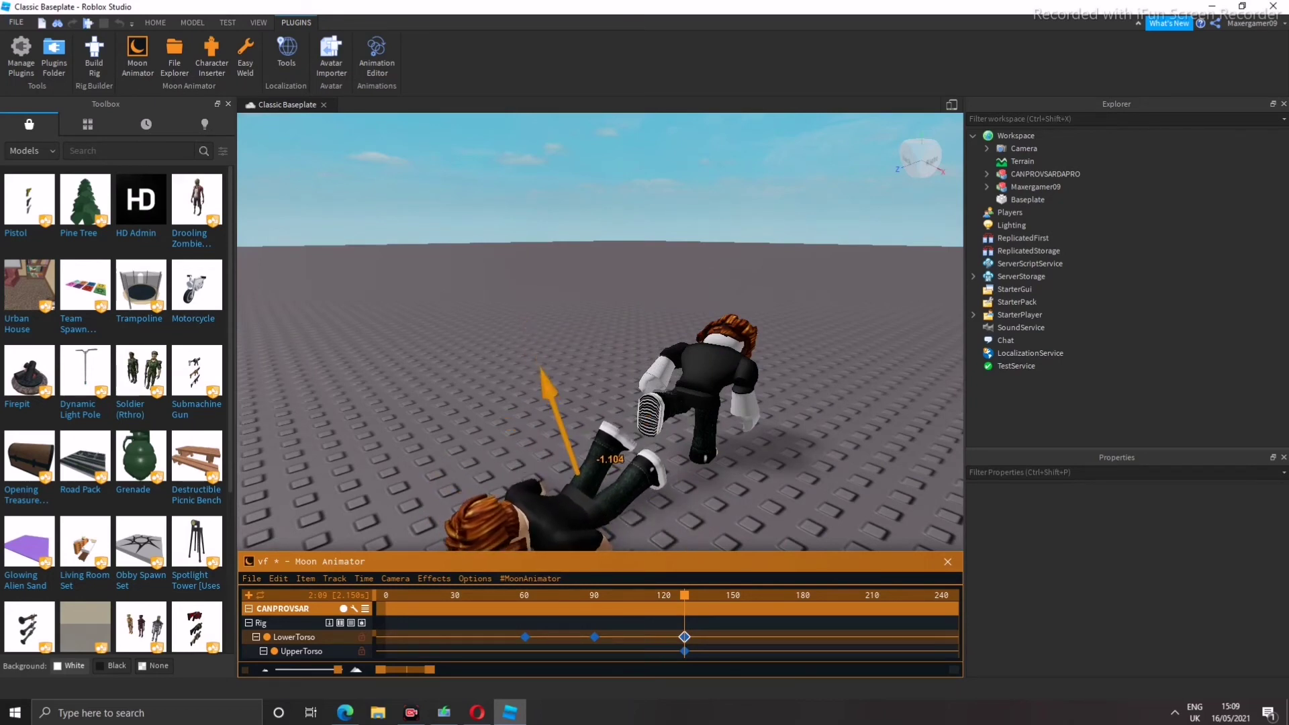
# Step through frames 97 to 119 to examine how the kicked character falls relative to the kick
pyautogui.press('Left')
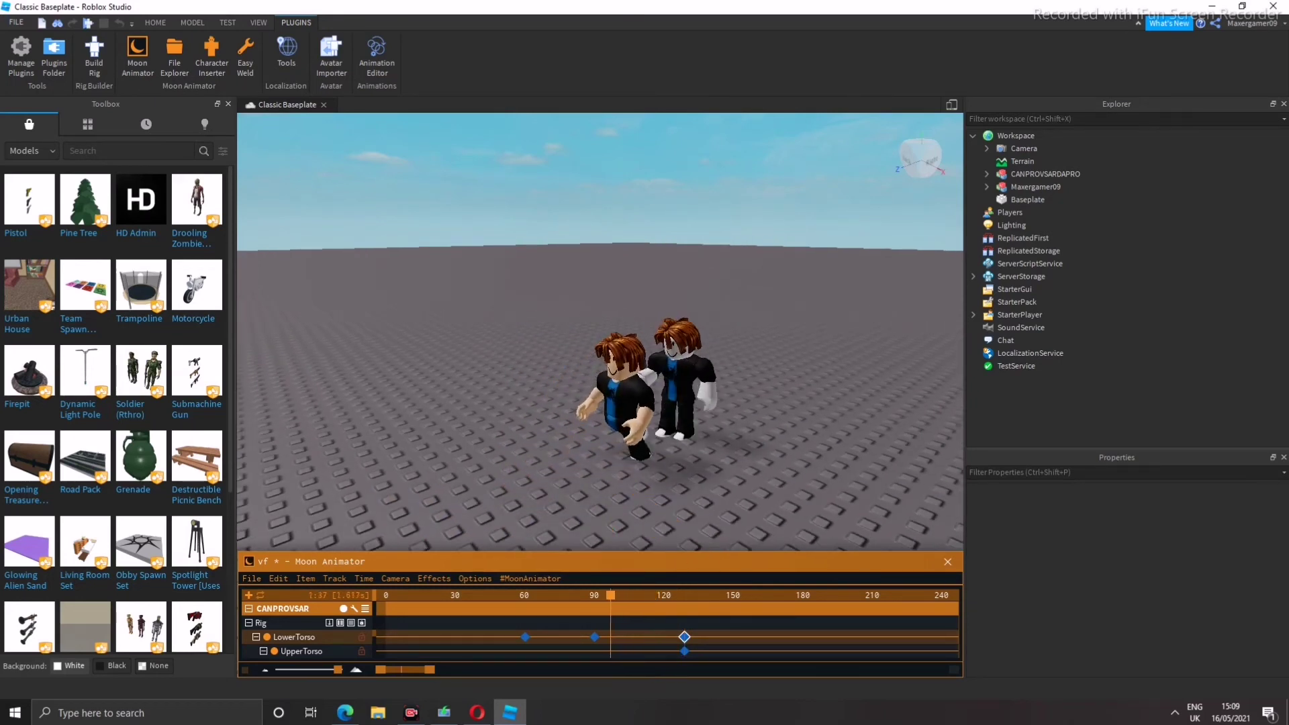
pyautogui.press('Right')
pyautogui.press('Right')
pyautogui.press('Right')
pyautogui.press('Right')
pyautogui.press('Right')
pyautogui.press('Right')
pyautogui.press('Right')
pyautogui.press('Right')
pyautogui.press('Right')
pyautogui.press('Right')
pyautogui.press('Right')
pyautogui.press('Right')
pyautogui.press('Right')
pyautogui.press('Right')
pyautogui.press('Right')
pyautogui.press('Right')
pyautogui.press('Right')
pyautogui.press('Right')
pyautogui.press('Right')
pyautogui.press('Right')
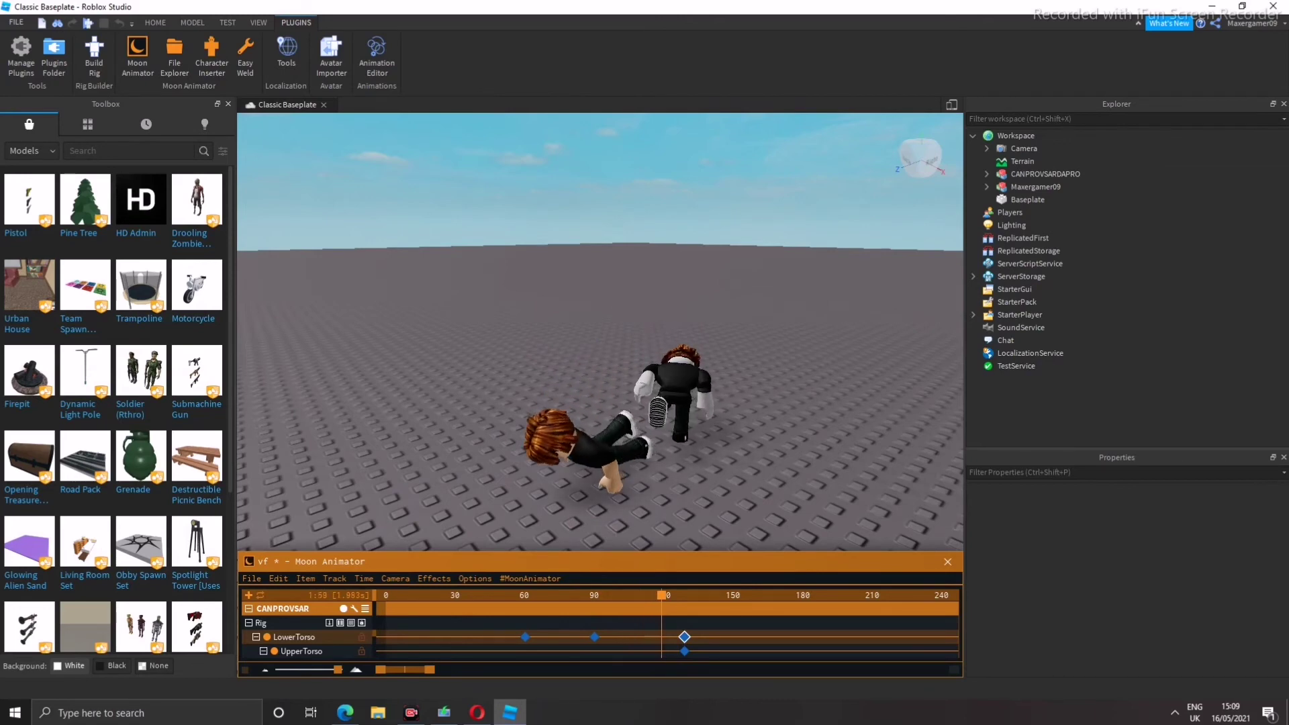
# Delete the kicked character's lower torso keyframe at frame 129
pyautogui.press('f')
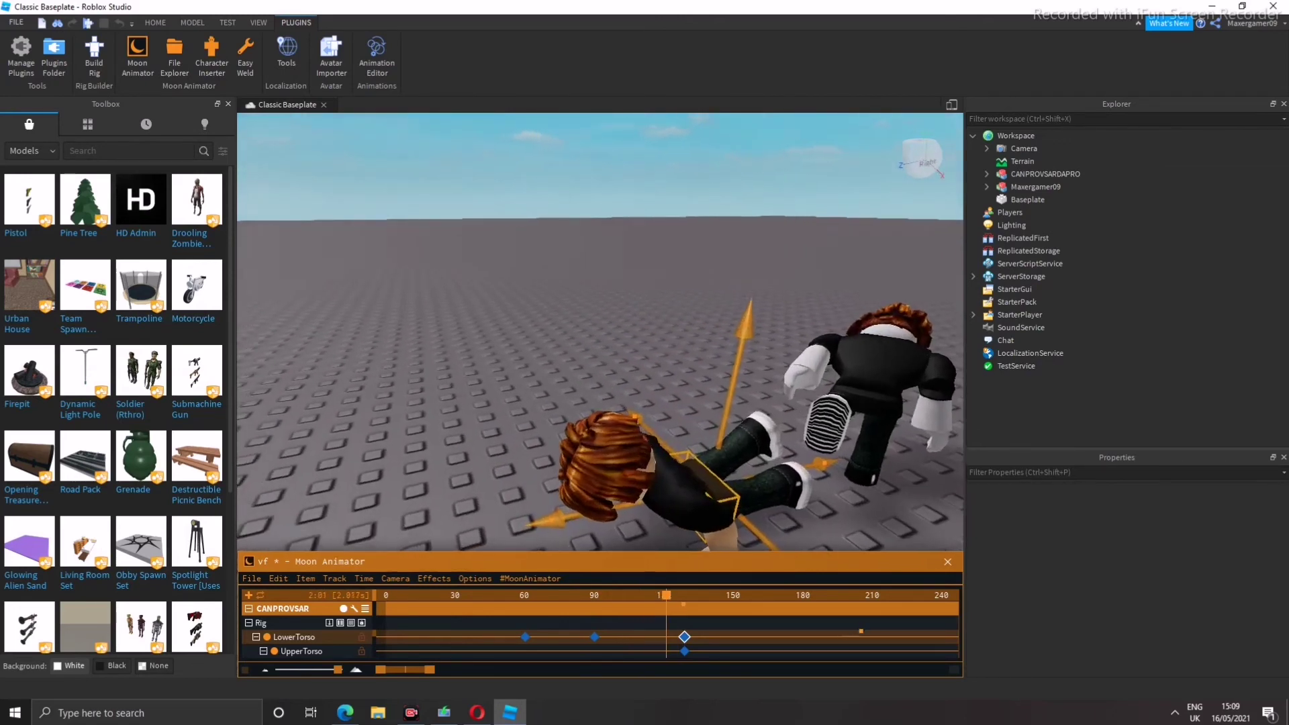
pyautogui.press('r')
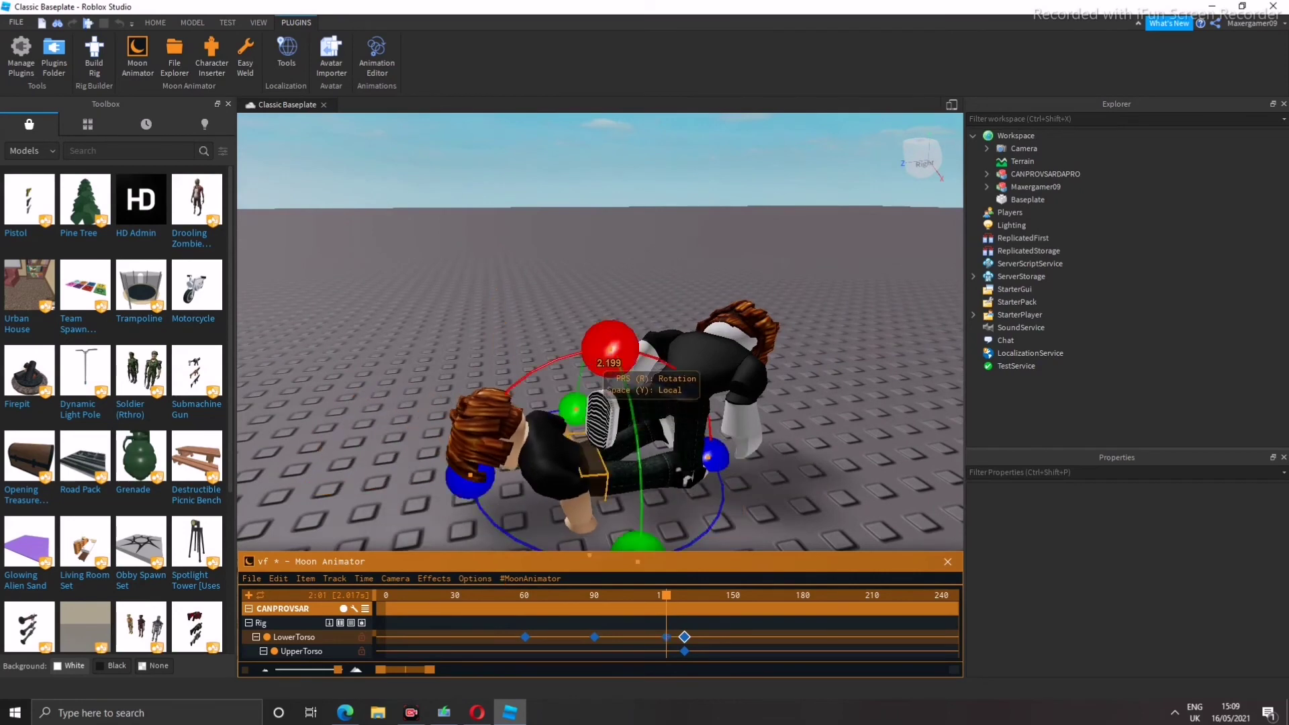
pyautogui.press('Delete')
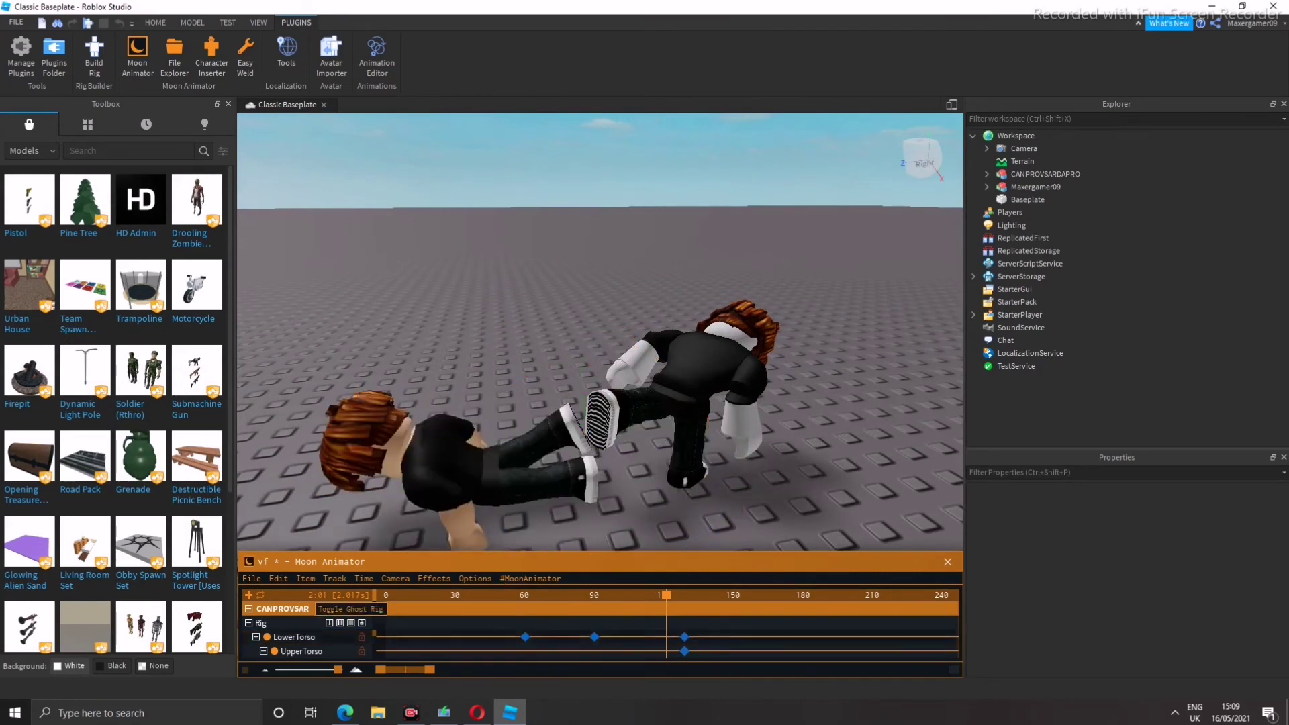
pyautogui.press('Right')
pyautogui.press('Right')
pyautogui.press('Right')
pyautogui.press('Right')
pyautogui.press('Right')
pyautogui.press('Right')
pyautogui.press('Right')
pyautogui.press('Right')
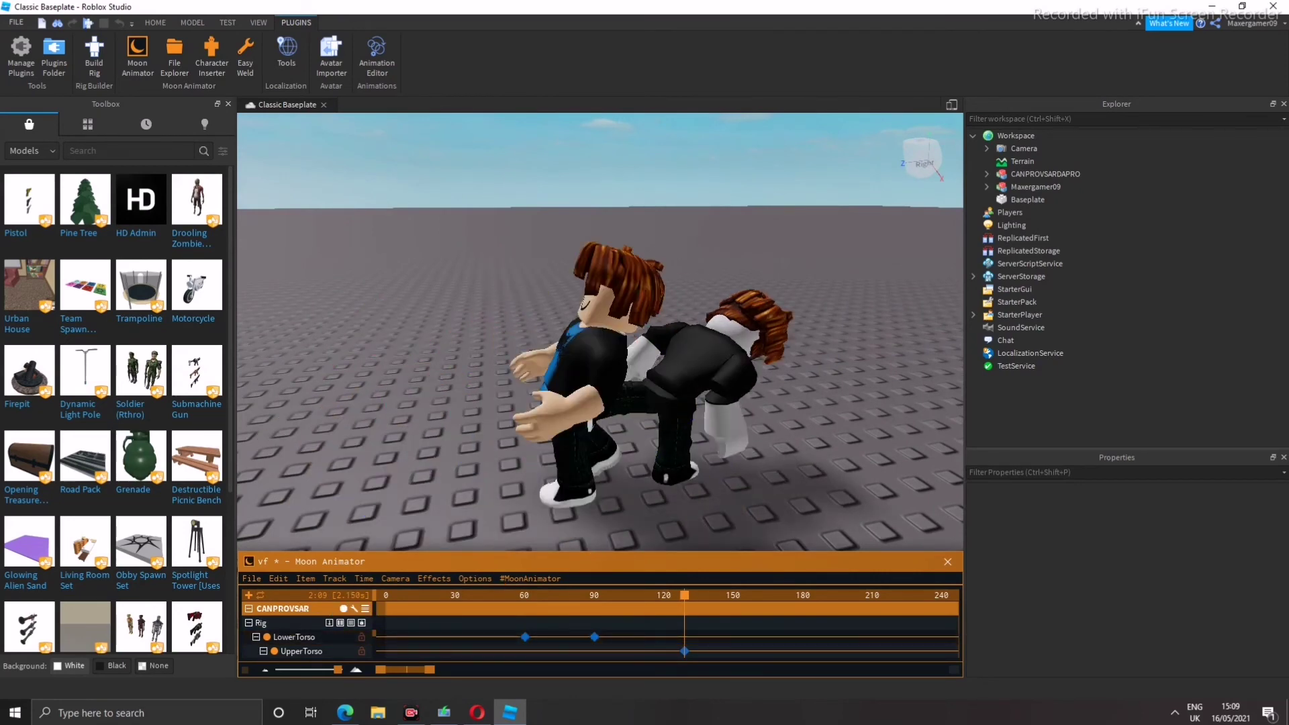
# At frame 121, rotate the kicked character's upper torso about 28 degrees forward and key his lower torso in its standing pose
pyautogui.press('Left')
pyautogui.press('Left')
pyautogui.press('Left')
pyautogui.press('Left')
pyautogui.press('Left')
pyautogui.press('Left')
pyautogui.press('Left')
pyautogui.press('Left')
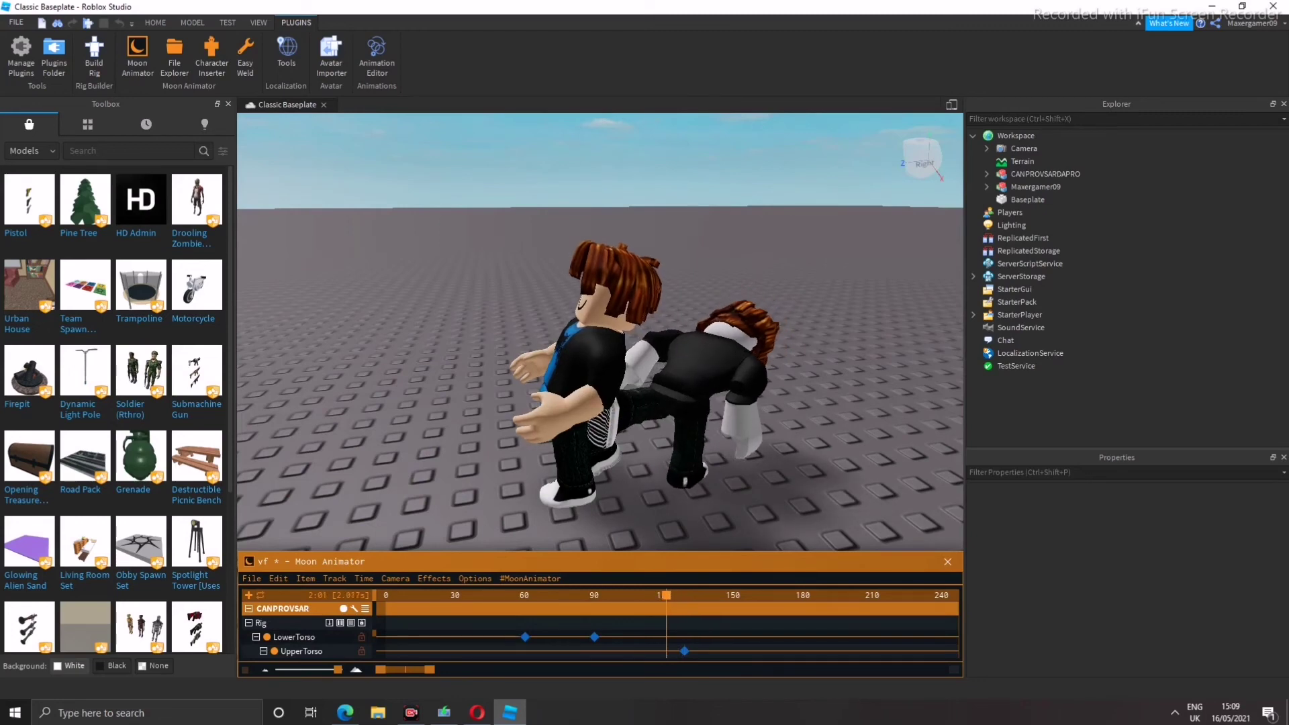
pyautogui.scroll(5, 600, 333)
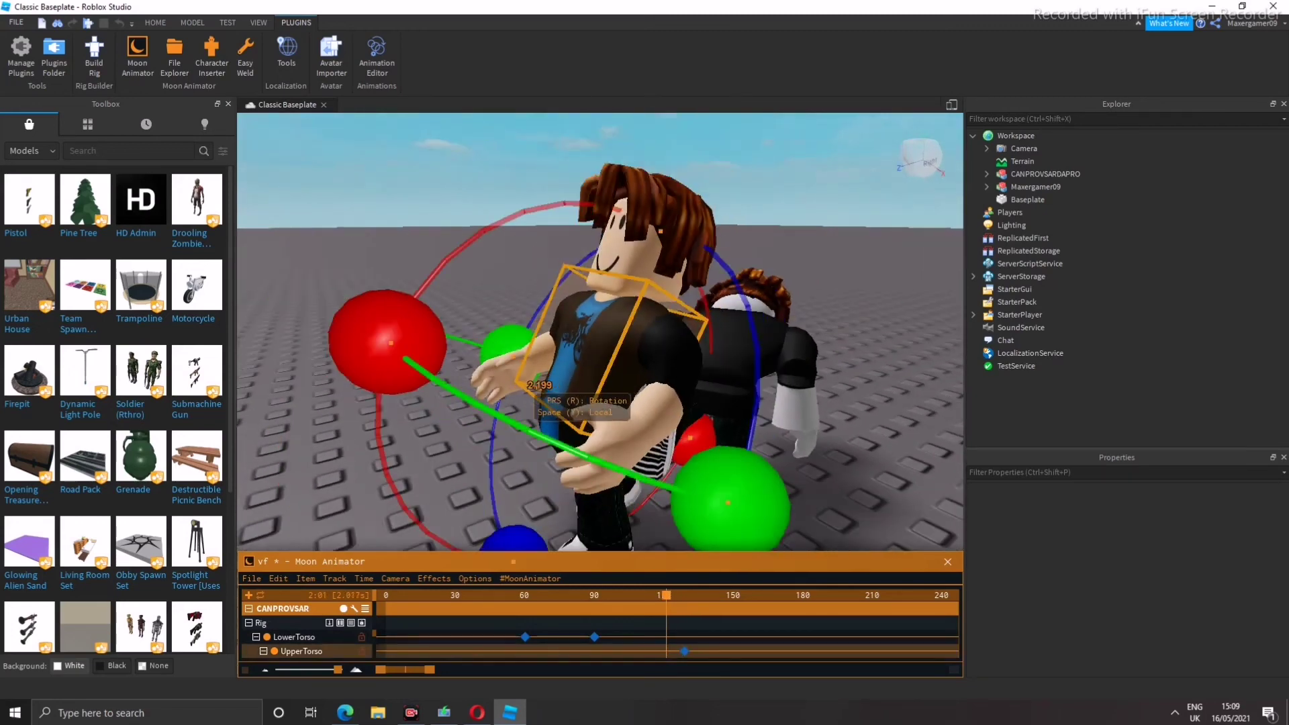
pyautogui.moveTo(374, 374); pyautogui.dragTo(365, 463)
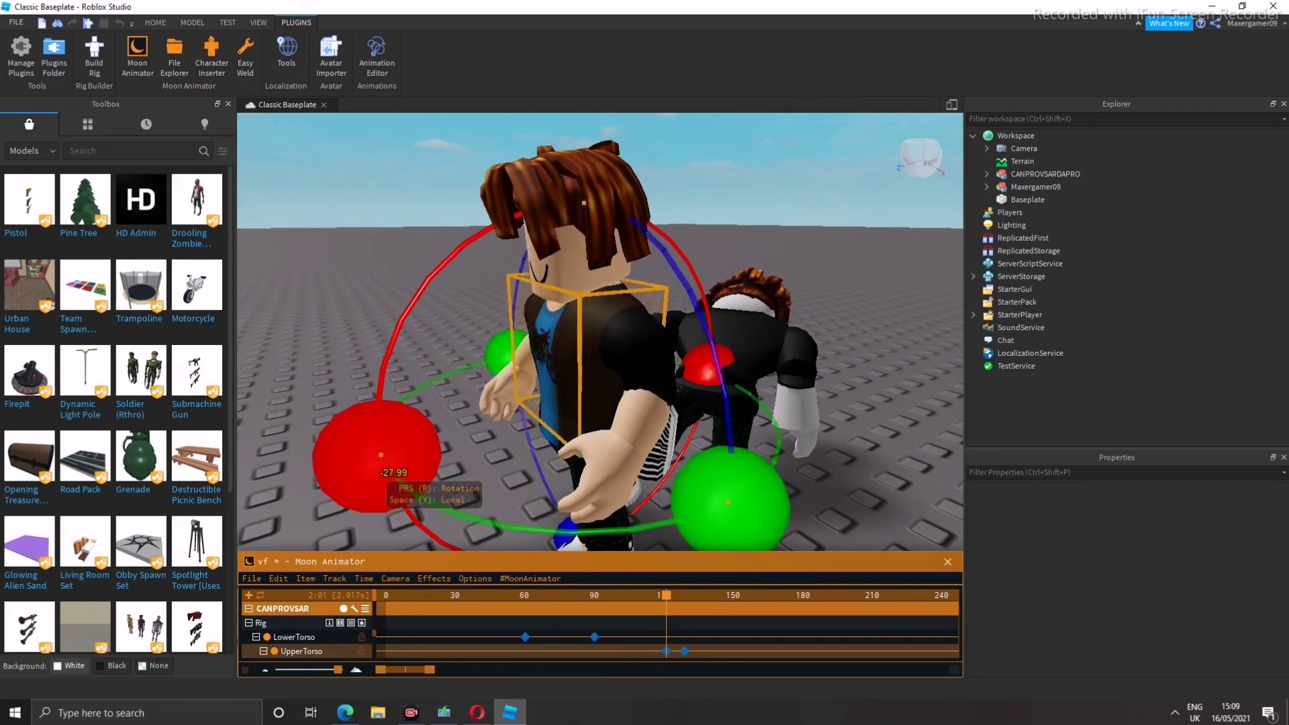
pyautogui.press('r')
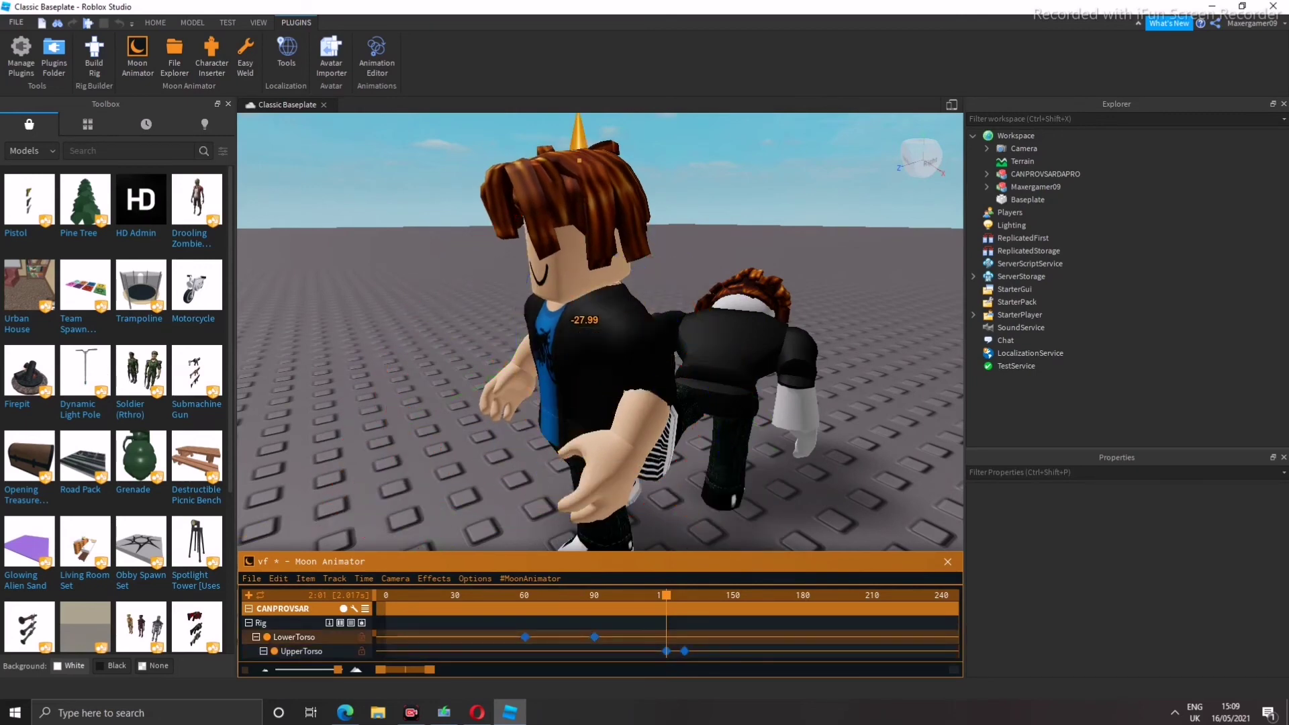
# At frame 129, rotate the kicked character's lower torso so he tips face down and move it about 1.6 toward the ground
pyautogui.scroll(-5, 600, 333)
pyautogui.click(680, 595)
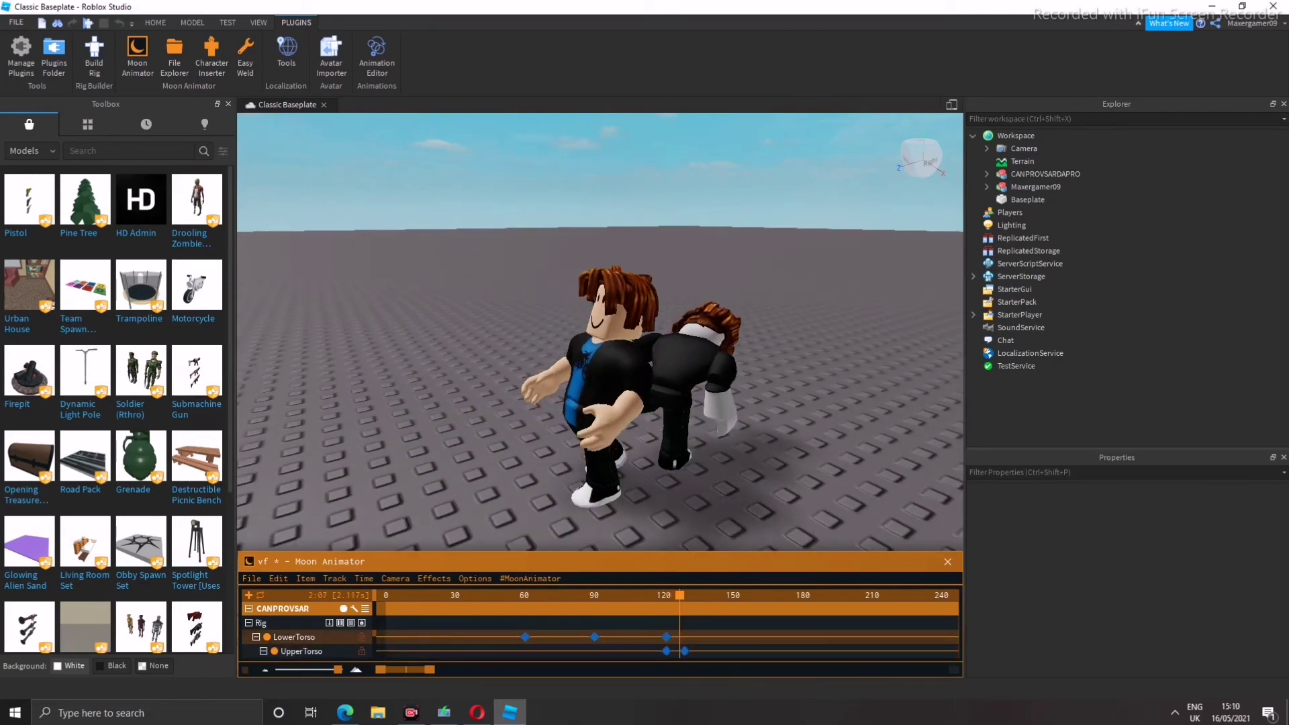
pyautogui.click(684, 595)
pyautogui.press('r')
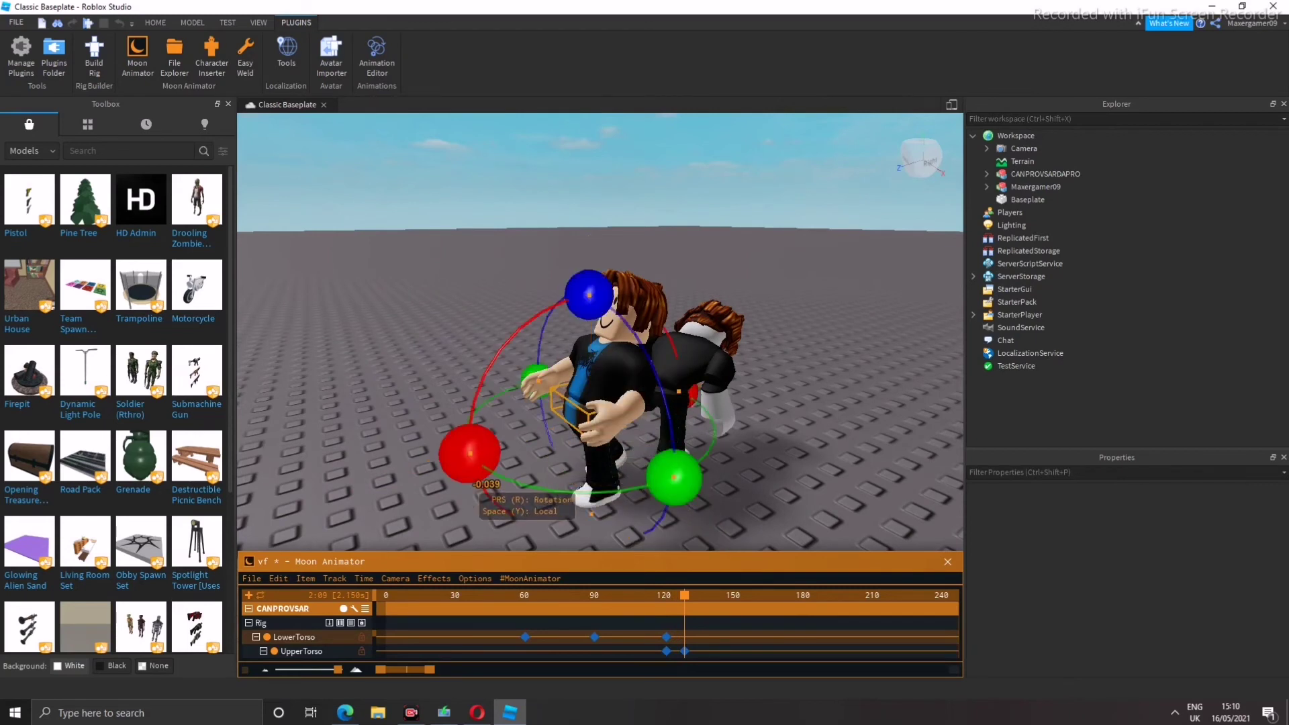
pyautogui.moveTo(469, 453); pyautogui.dragTo(531, 497)
pyautogui.press('r')
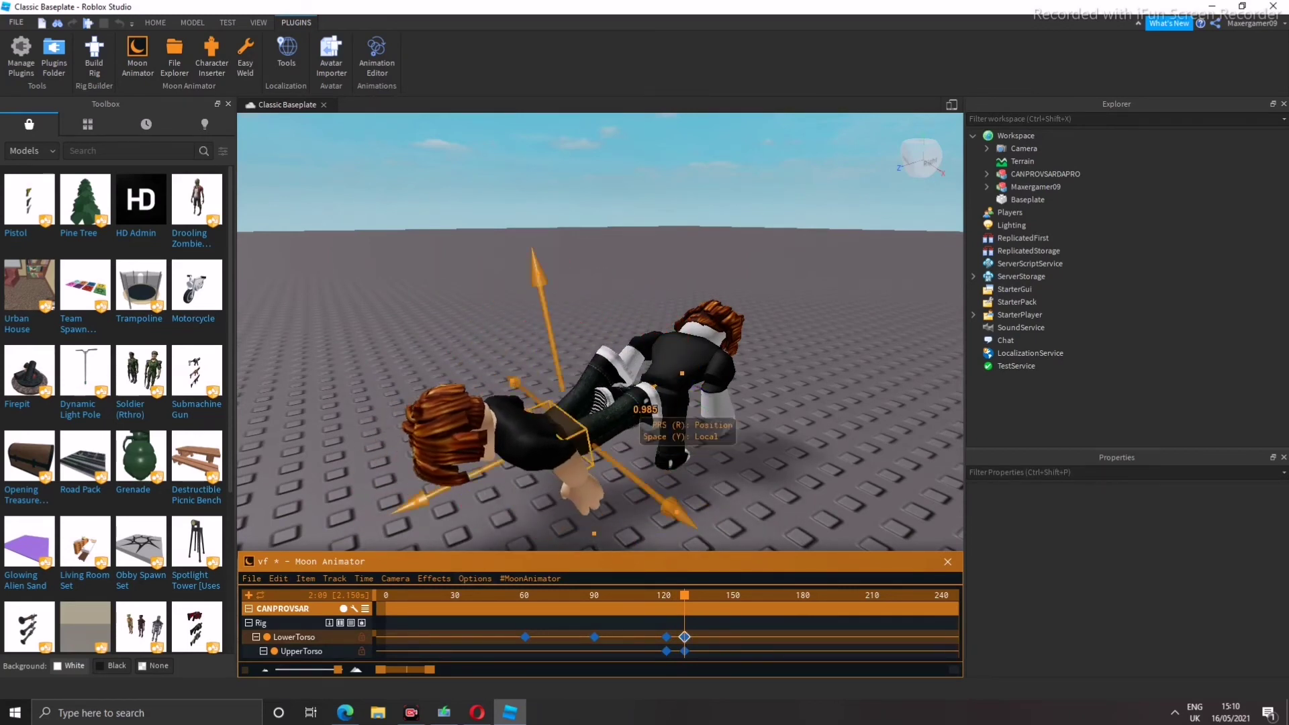
pyautogui.moveTo(497, 316); pyautogui.dragTo(510, 376)
pyautogui.click(469, 493)
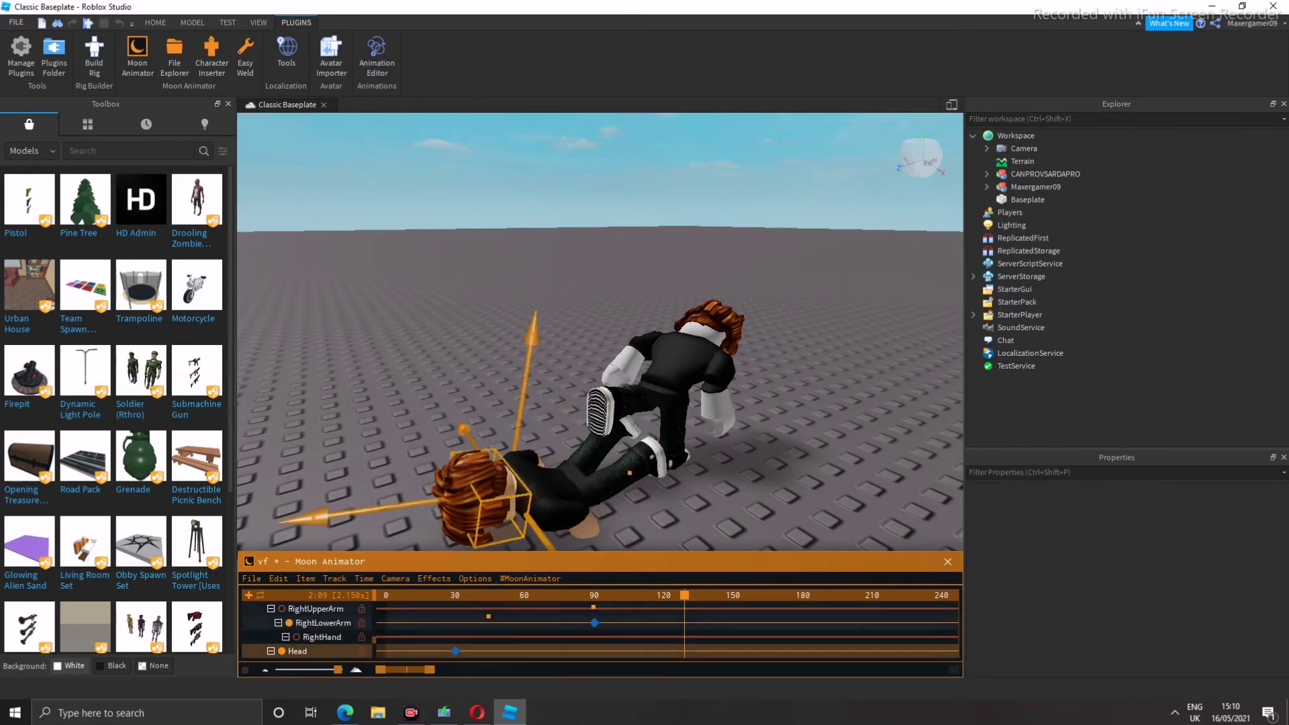
pyautogui.click(567, 477)
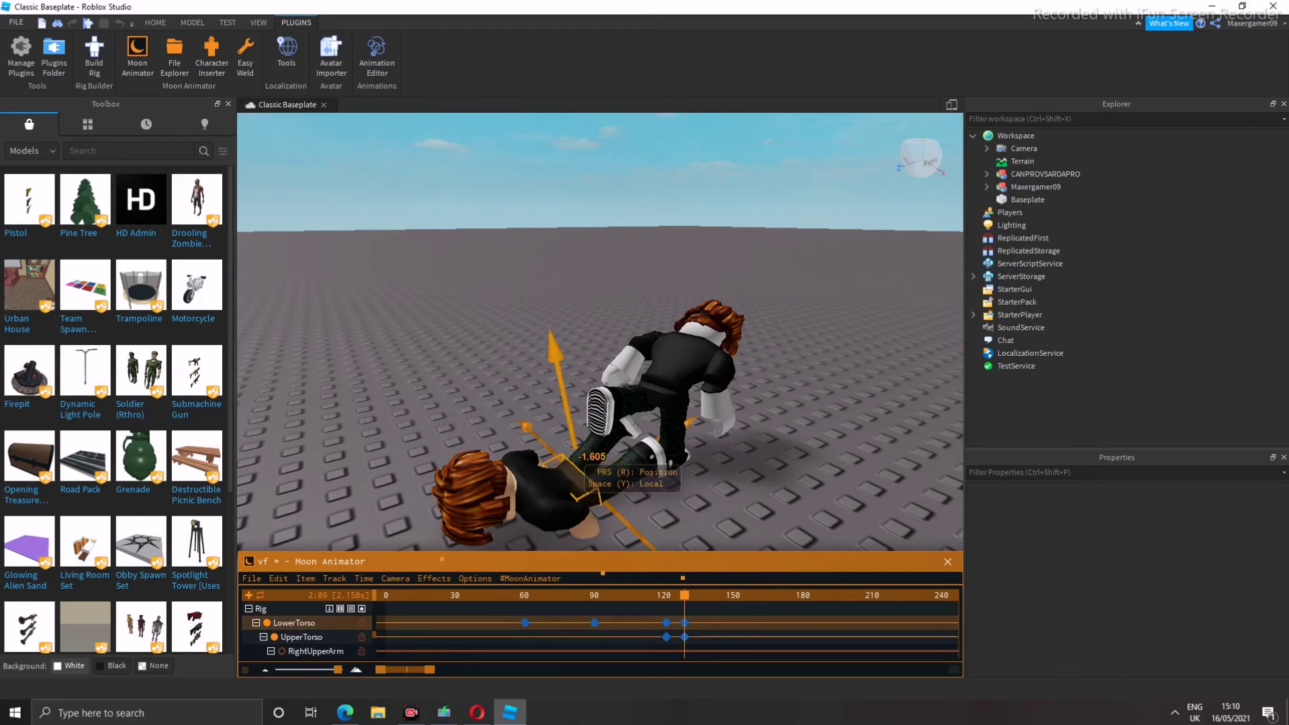
# At frame 129, rotate both of the kicked character's upper arms forward past his head, the left one by about 124 degrees
pyautogui.click(469, 497)
pyautogui.press('r')
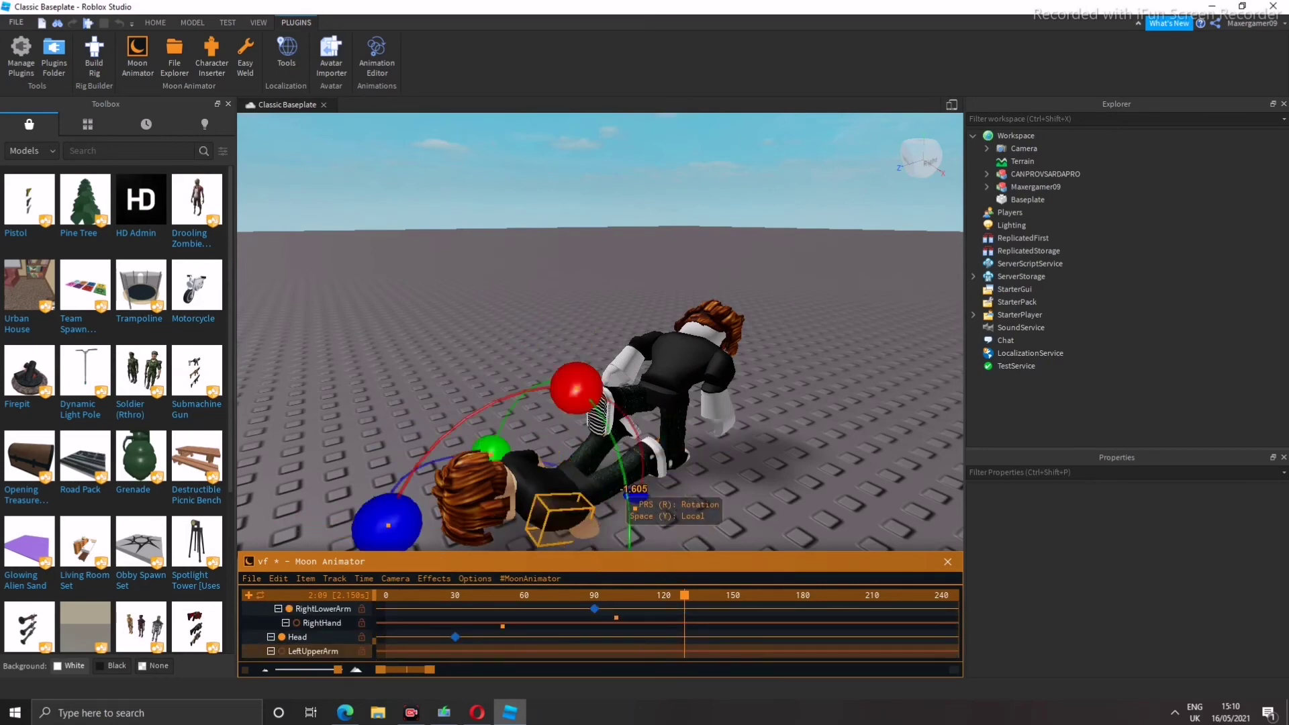
pyautogui.moveTo(575, 383); pyautogui.dragTo(430, 447)
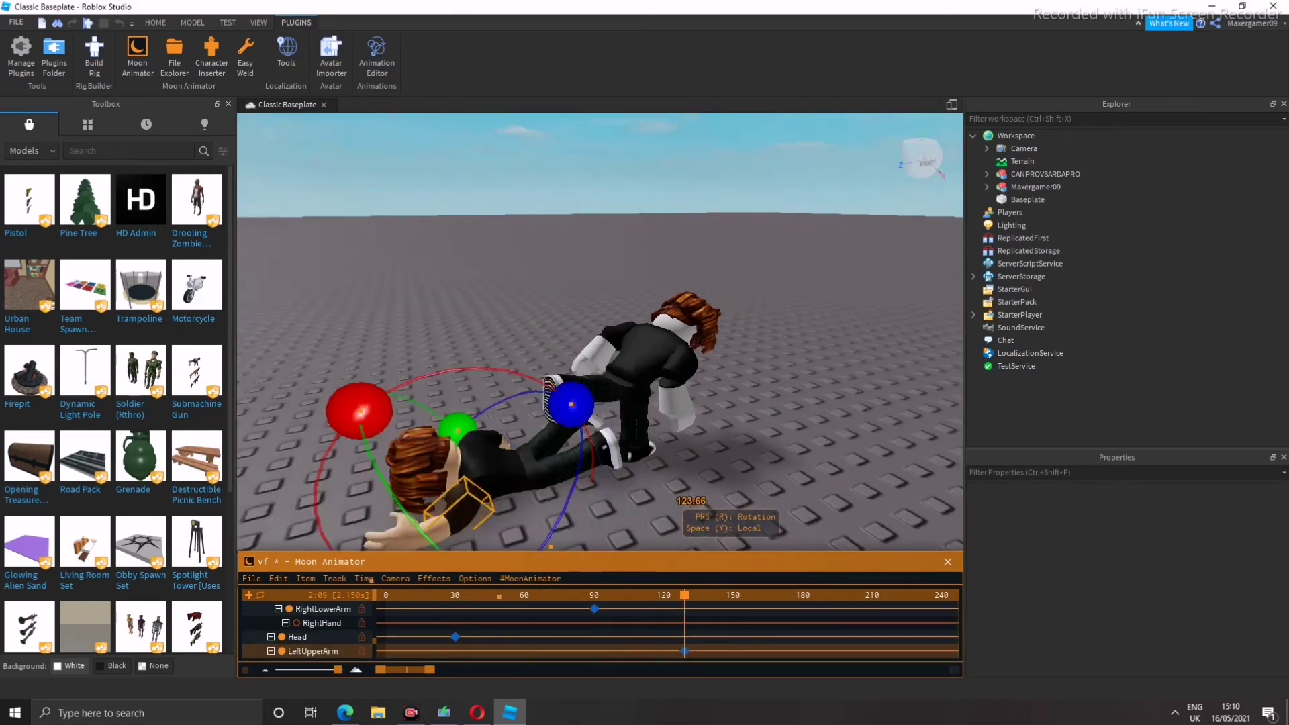
pyautogui.moveTo(738, 470); pyautogui.dragTo(698, 503, button='right')
pyautogui.moveTo(421, 289); pyautogui.dragTo(573, 302)
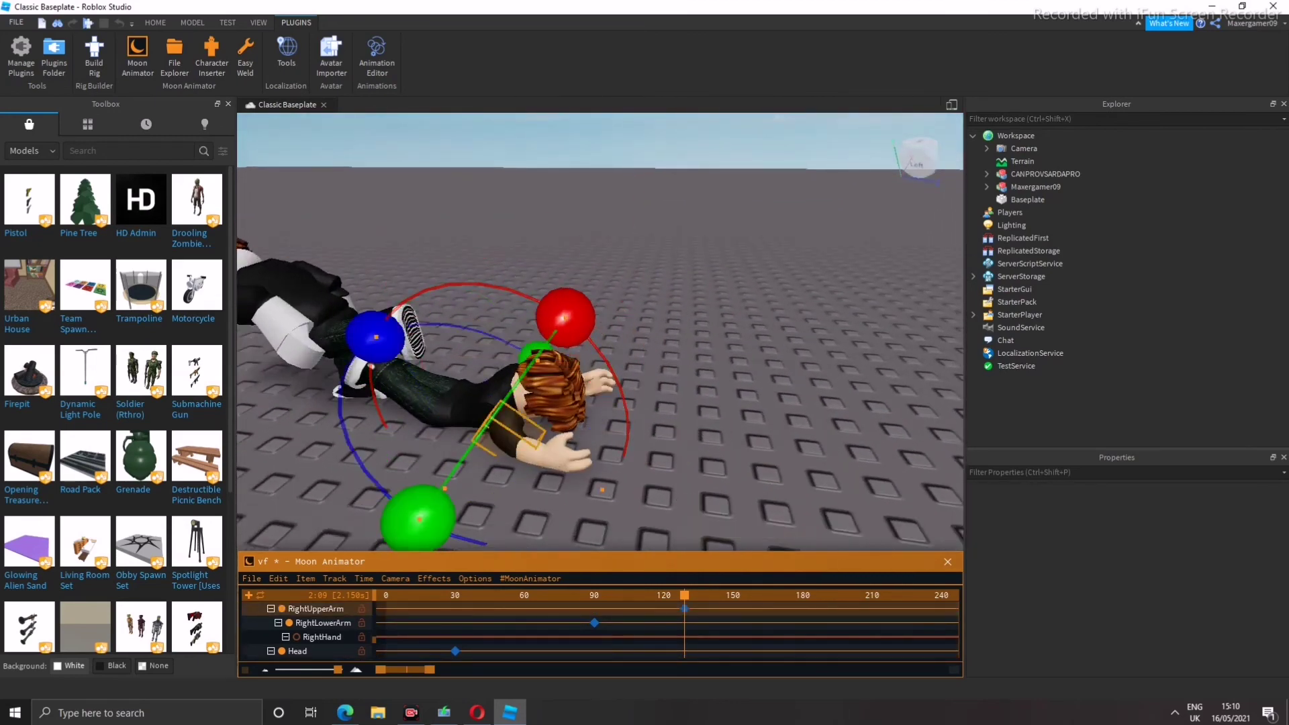
# At frame 120, rotate the kicked character's raised upper arms back down to his sides, the left one by about 134 degrees
pyautogui.scroll(-5, 600, 332)
pyautogui.click(621, 595)
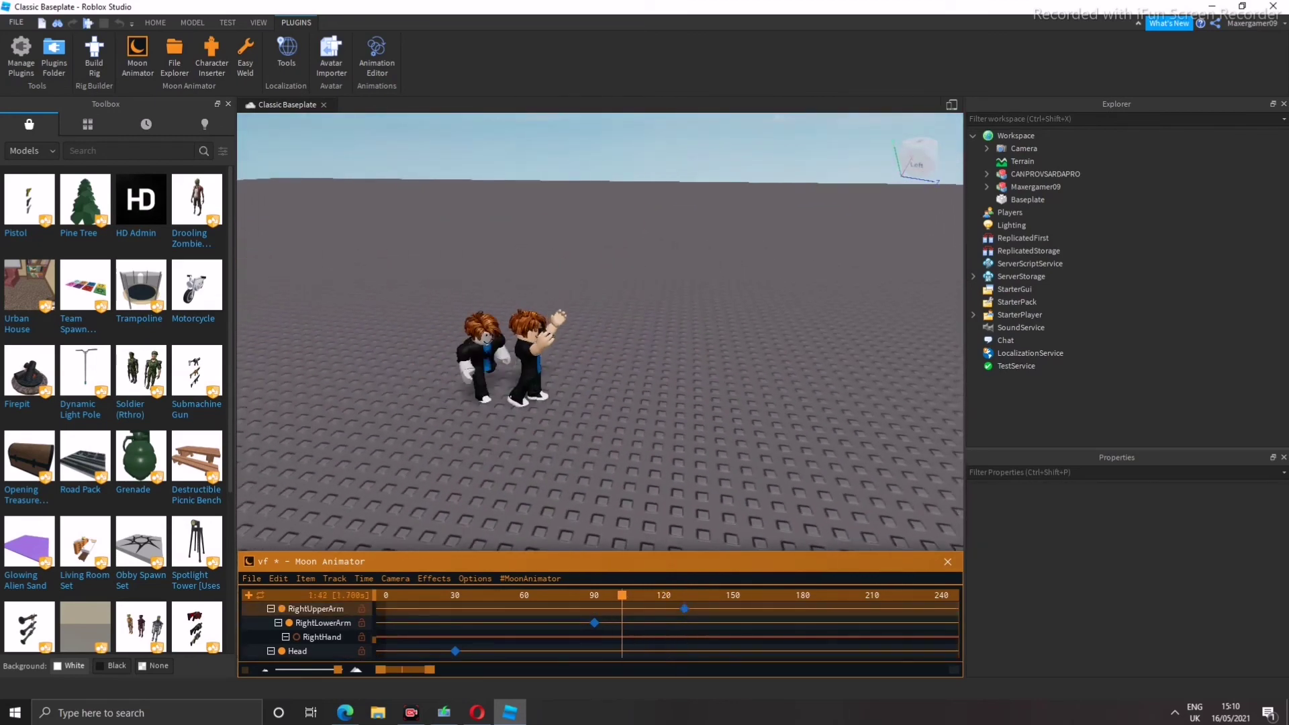
pyautogui.moveTo(622, 595); pyautogui.dragTo(650, 595)
pyautogui.click(537, 335)
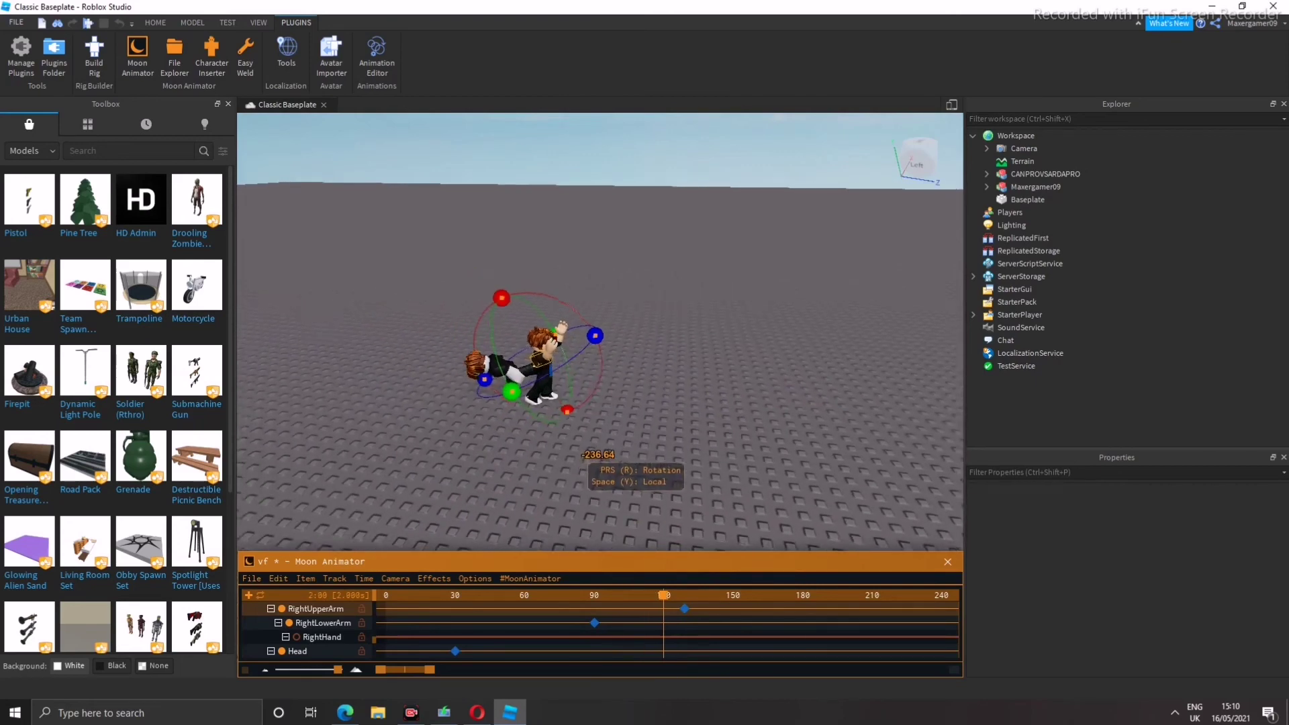
pyautogui.scroll(5, 600, 333)
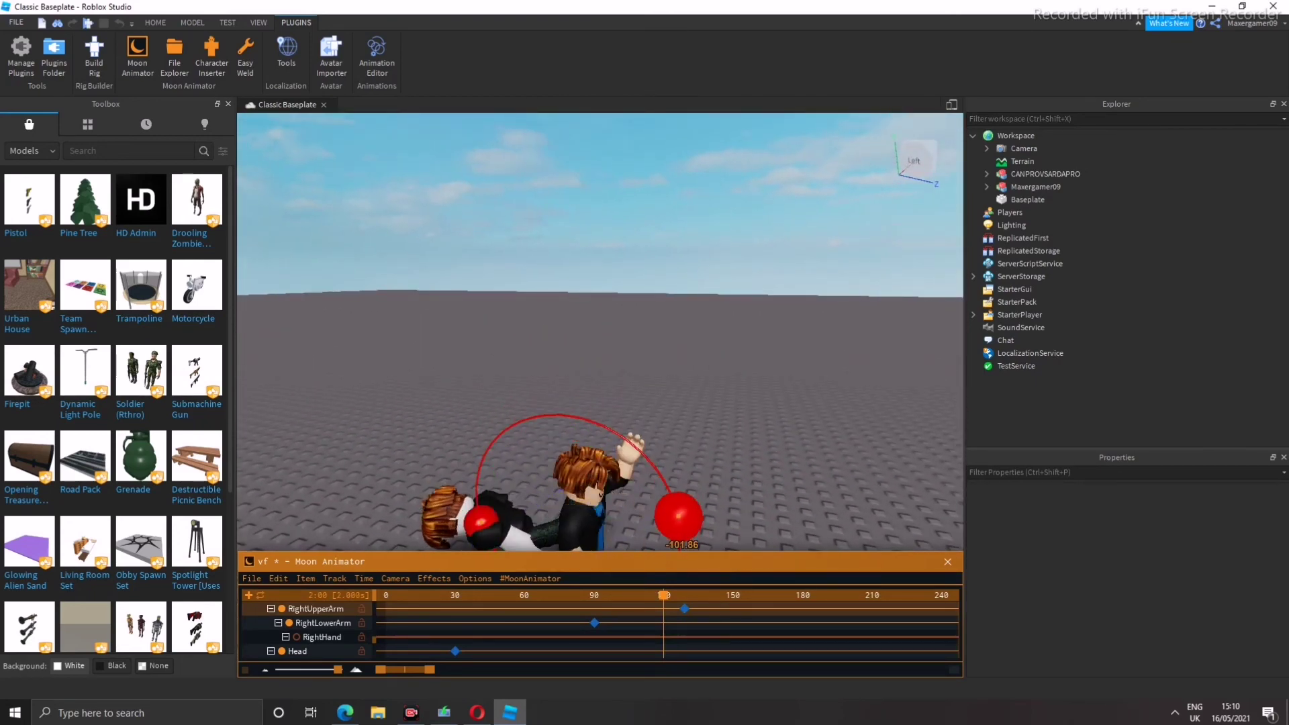
pyautogui.moveTo(576, 376); pyautogui.dragTo(576, 457, button='right')
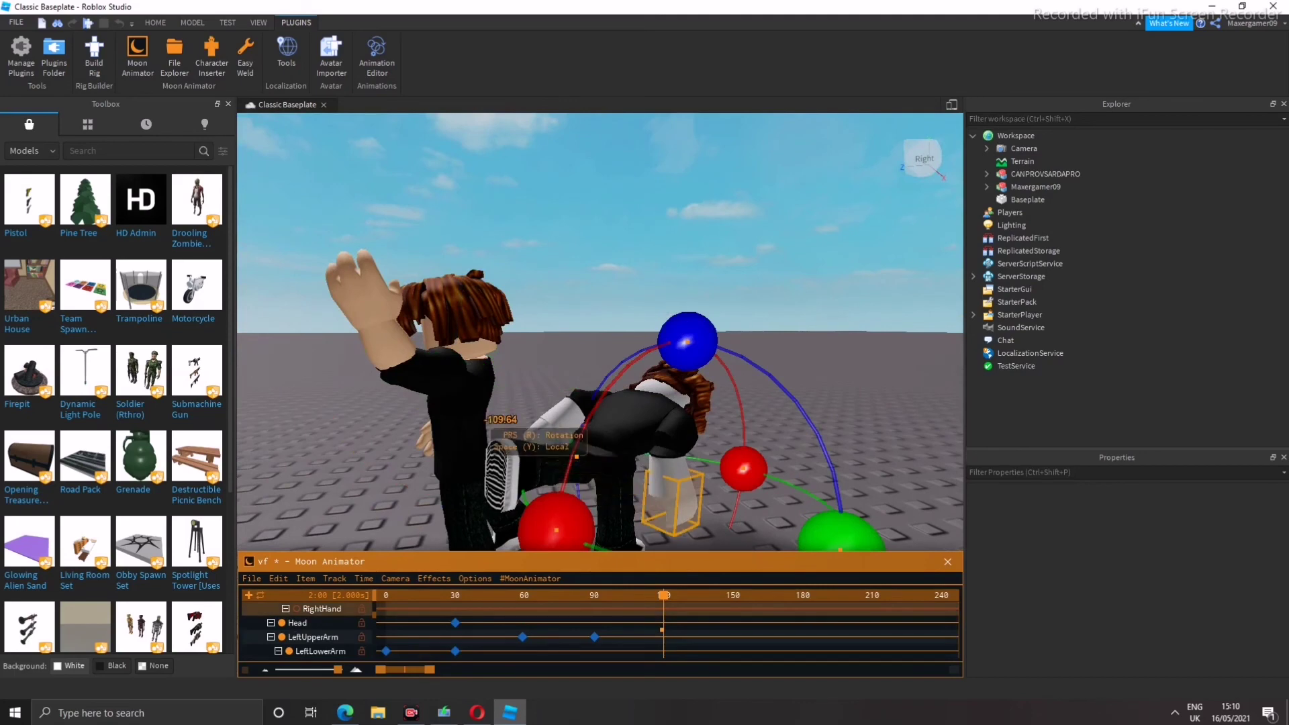
pyautogui.scroll(-3, 576, 456)
pyautogui.click(490, 403)
pyautogui.moveTo(452, 494); pyautogui.dragTo(368, 411)
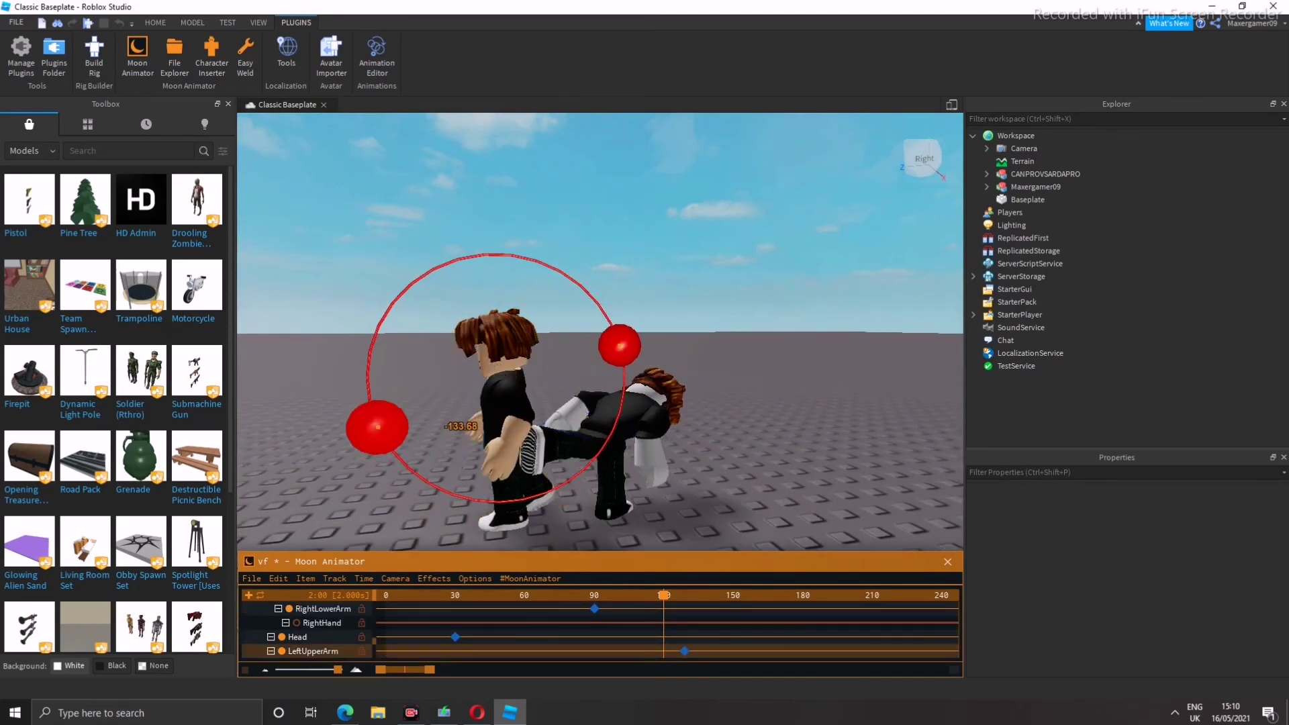
pyautogui.moveTo(470, 430); pyautogui.dragTo(641, 459, button='right')
pyautogui.scroll(-3, 580, 478)
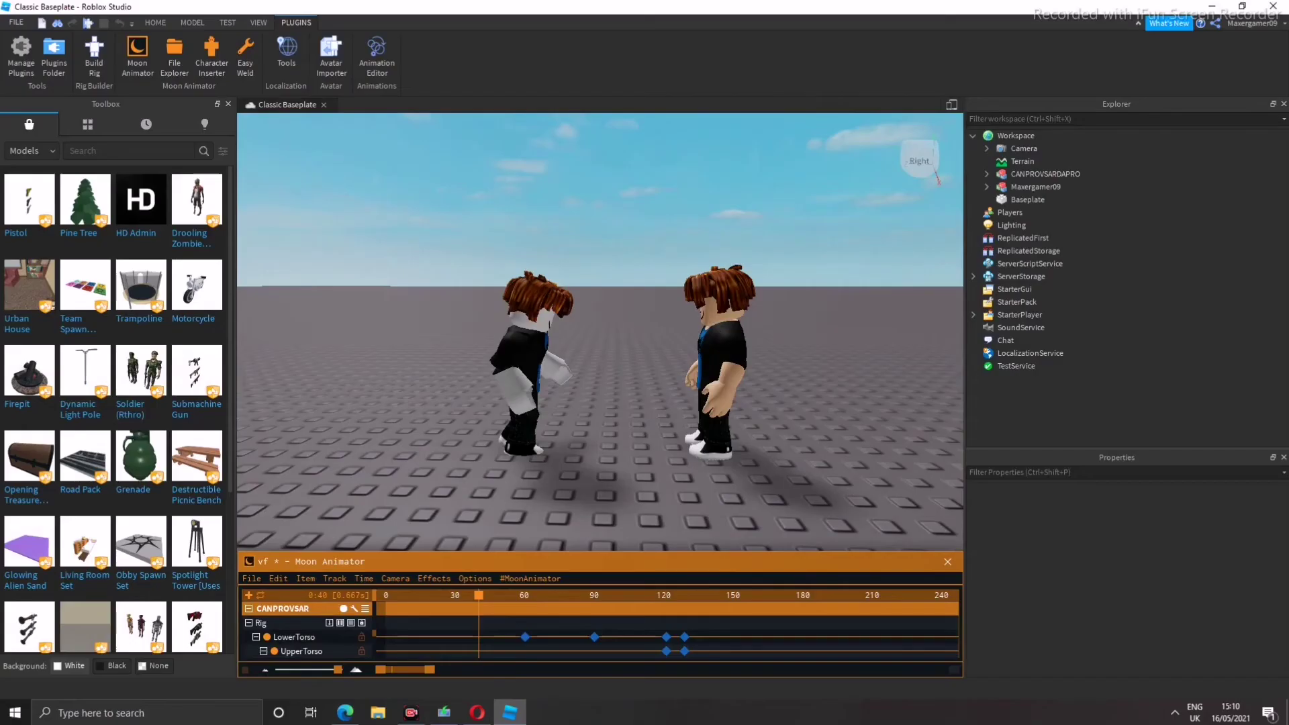
# Shift the kicked character's frame 129 keyframes for both torso parts and both upper arms to about frame 150
pyautogui.moveTo(684, 636); pyautogui.dragTo(731, 636)
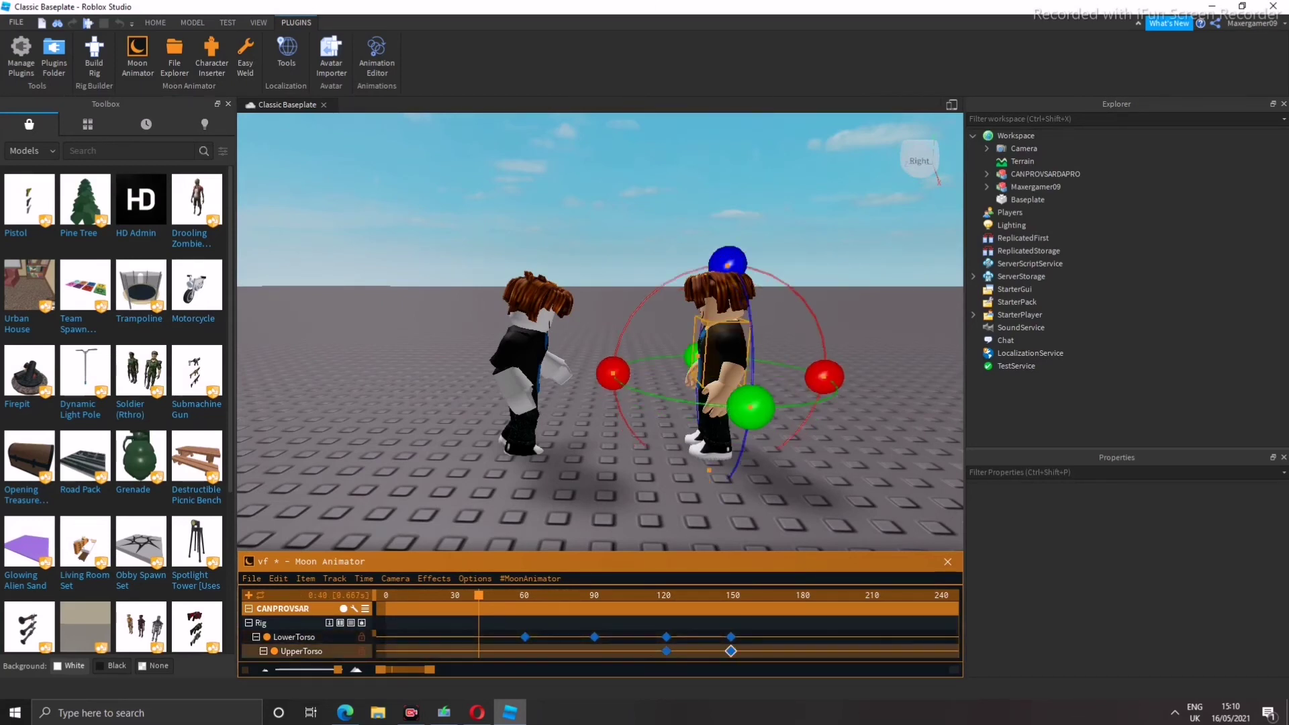
pyautogui.scroll(-1, 598, 629)
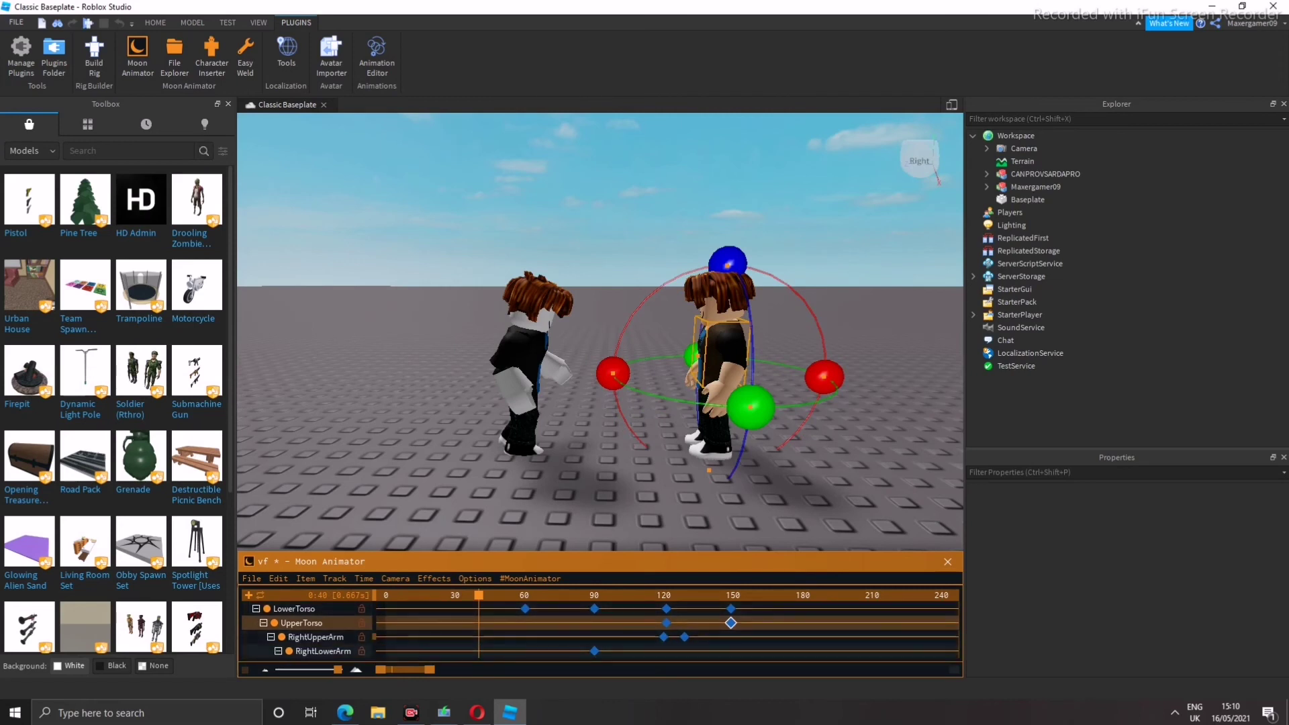
pyautogui.moveTo(684, 636); pyautogui.dragTo(705, 636)
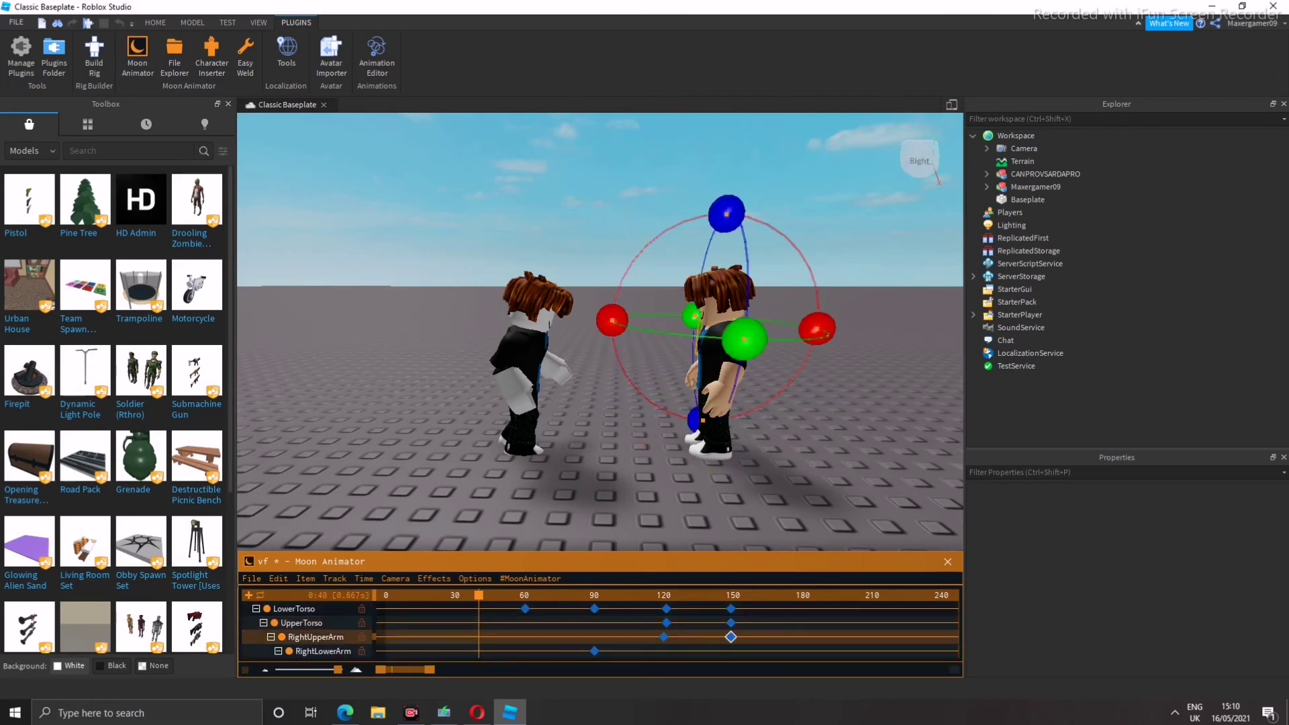
pyautogui.scroll(-2, 597, 629)
pyautogui.click(713, 651)
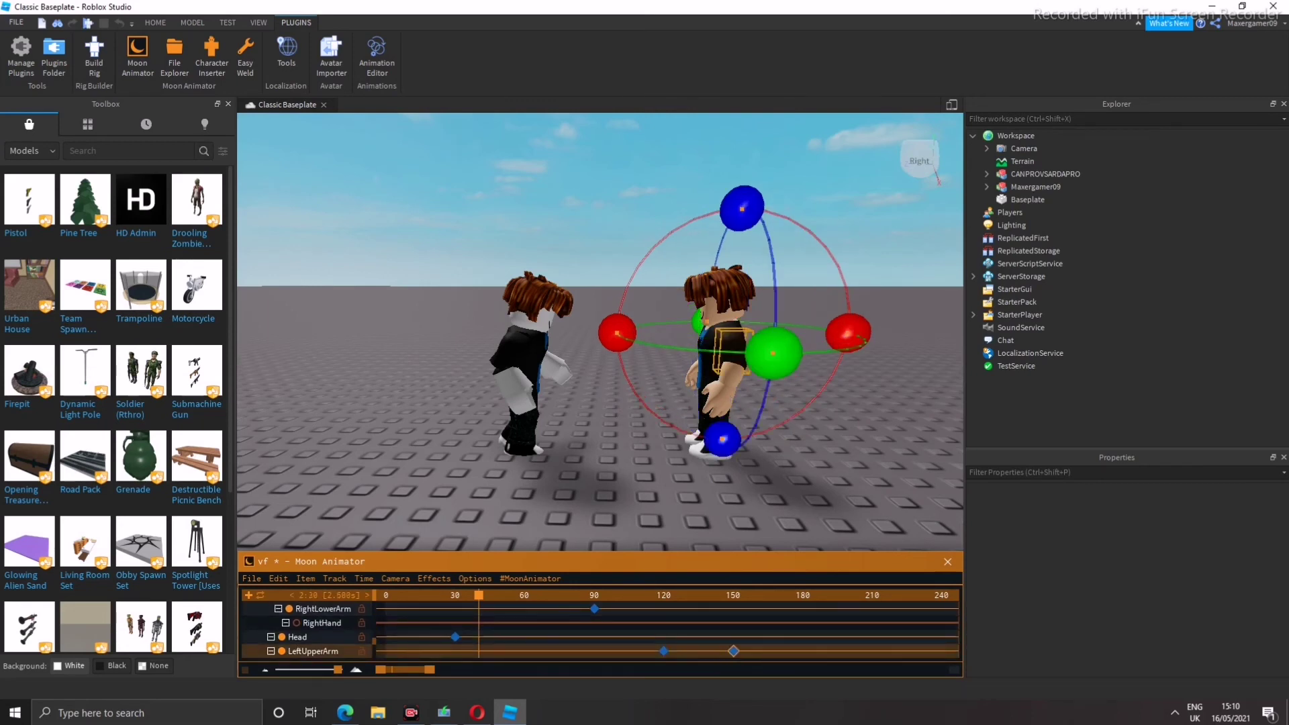
pyautogui.scroll(-4, 597, 630)
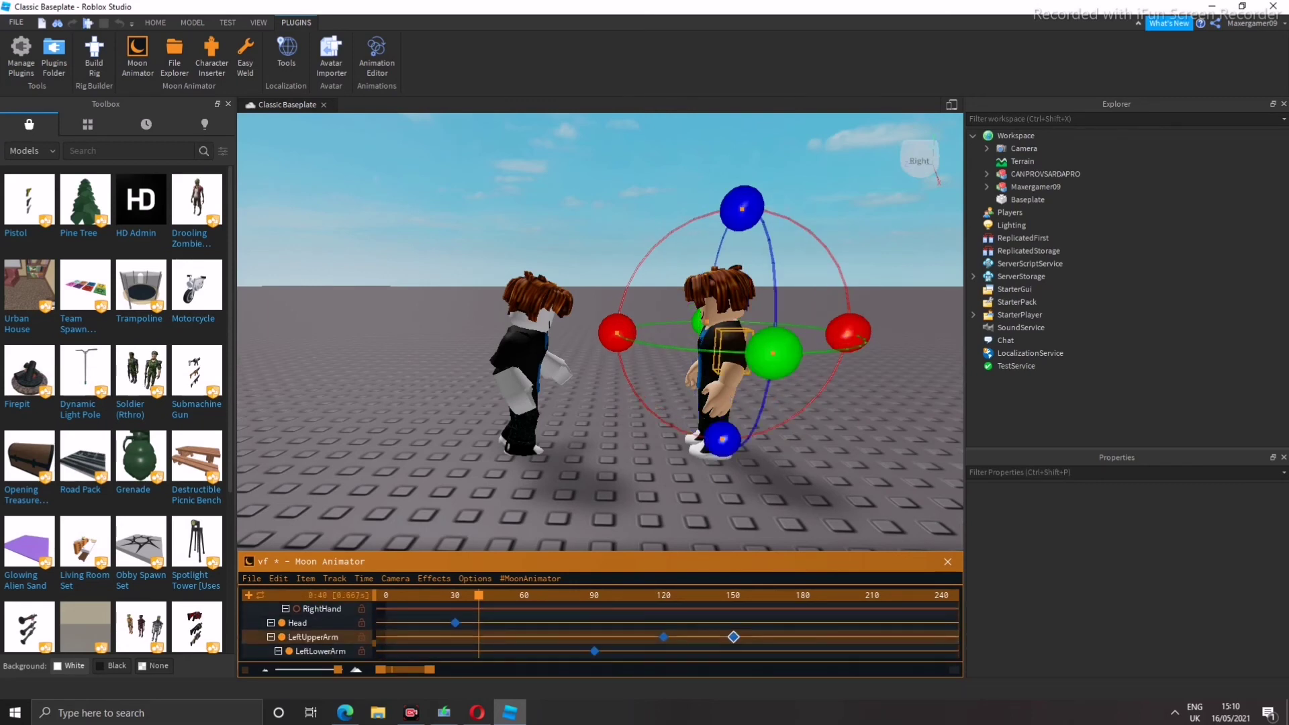
pyautogui.scroll(1, 597, 630)
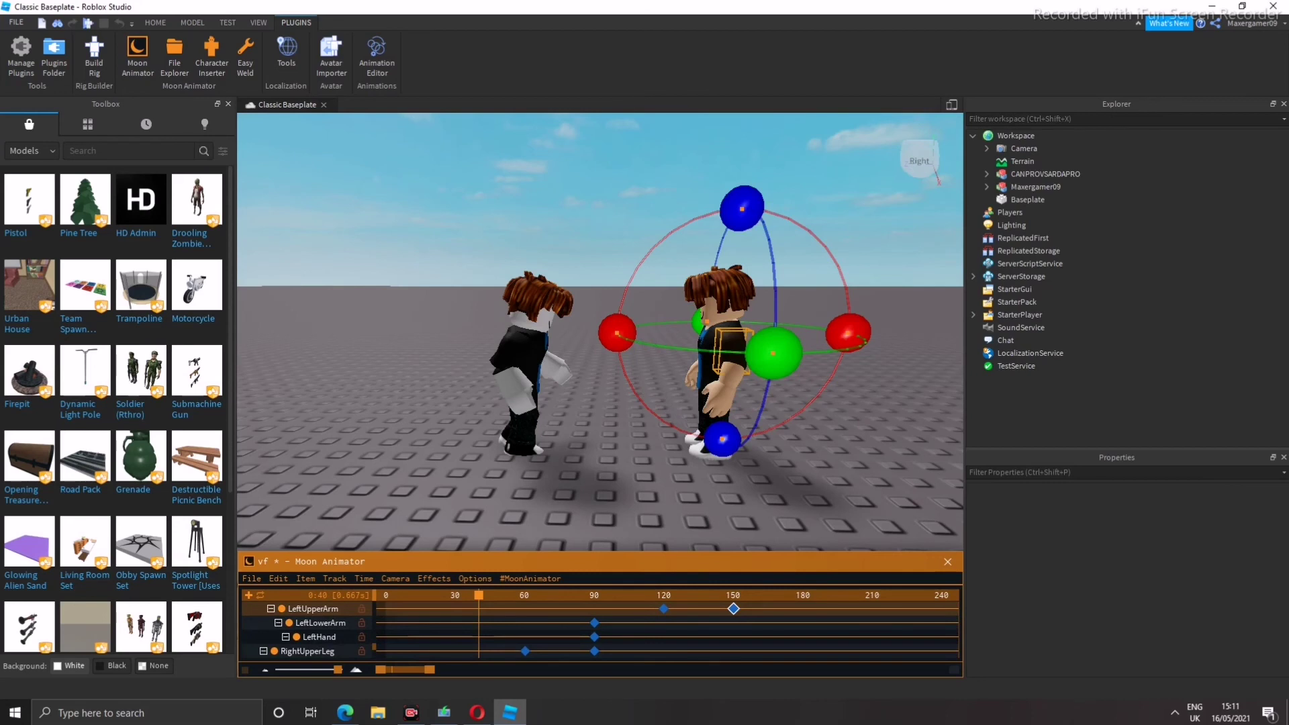
pyautogui.scroll(4, 597, 630)
# Move the kicked character's landing keyframes for the lower torso, upper torso and both upper arms earlier, to about frame 140
pyautogui.scroll(3, 597, 629)
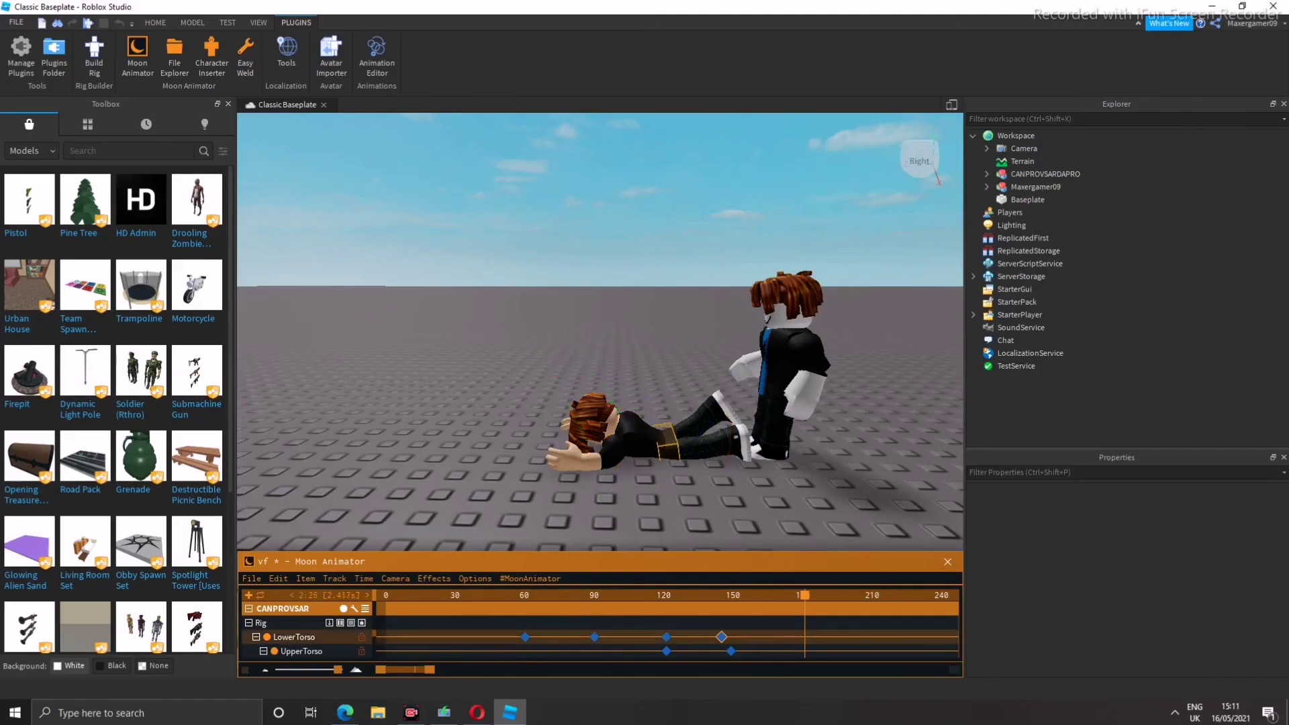
pyautogui.moveTo(730, 651); pyautogui.dragTo(721, 651)
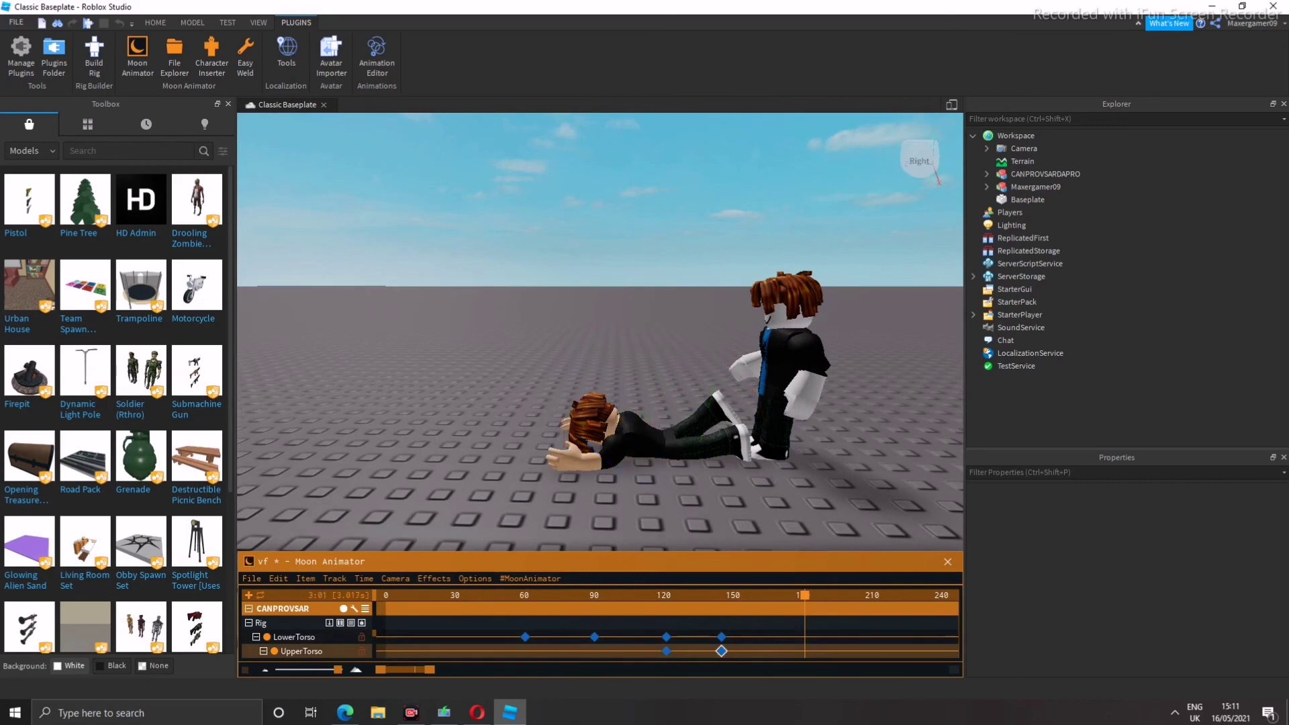
pyautogui.click(721, 636)
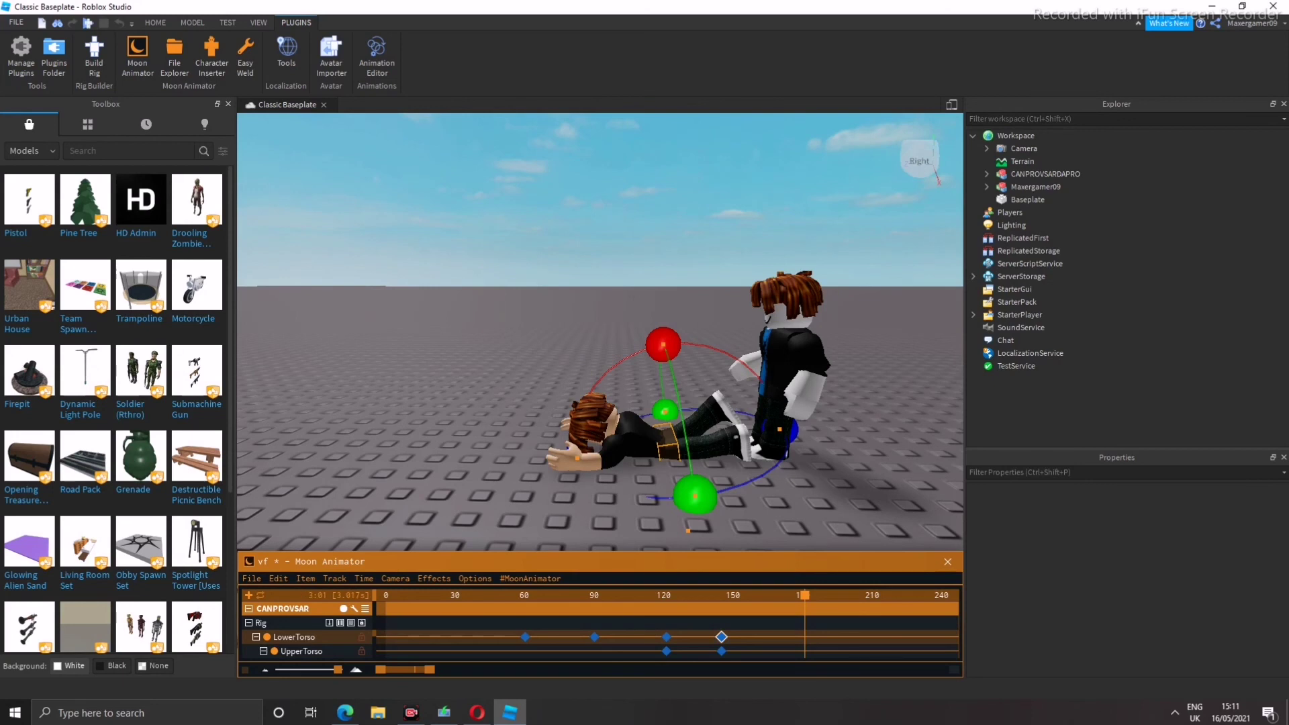
pyautogui.moveTo(722, 636)
pyautogui.mouseDown()
pyautogui.moveTo(710, 636)
pyautogui.moveTo(713, 651)
pyautogui.mouseUp()
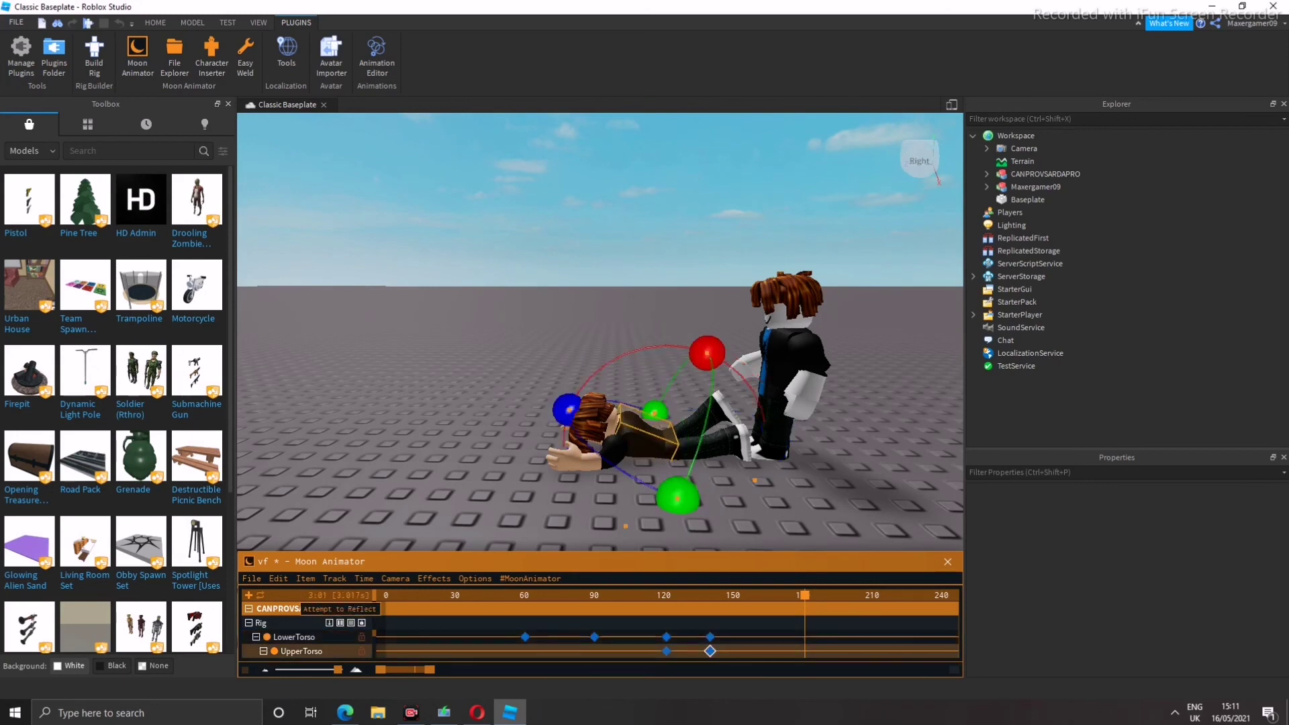
pyautogui.scroll(-2, 302, 631)
pyautogui.click(713, 636)
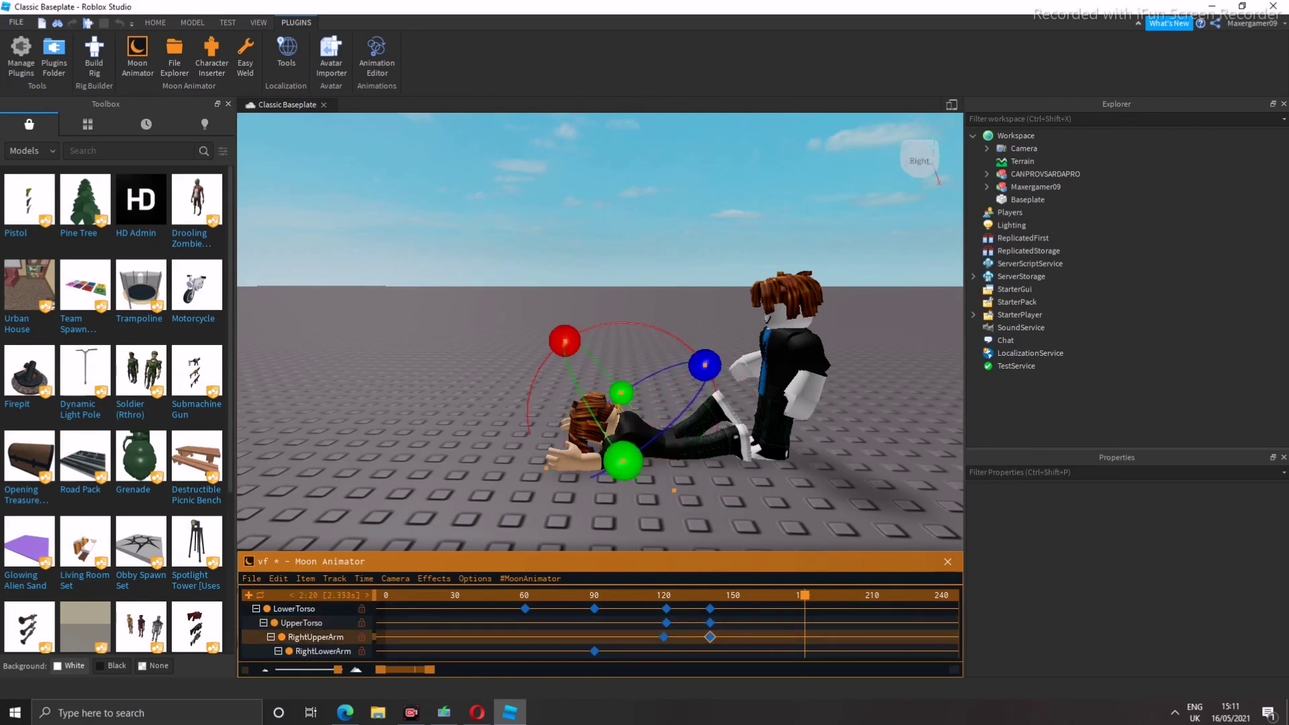
pyautogui.scroll(-5, 302, 630)
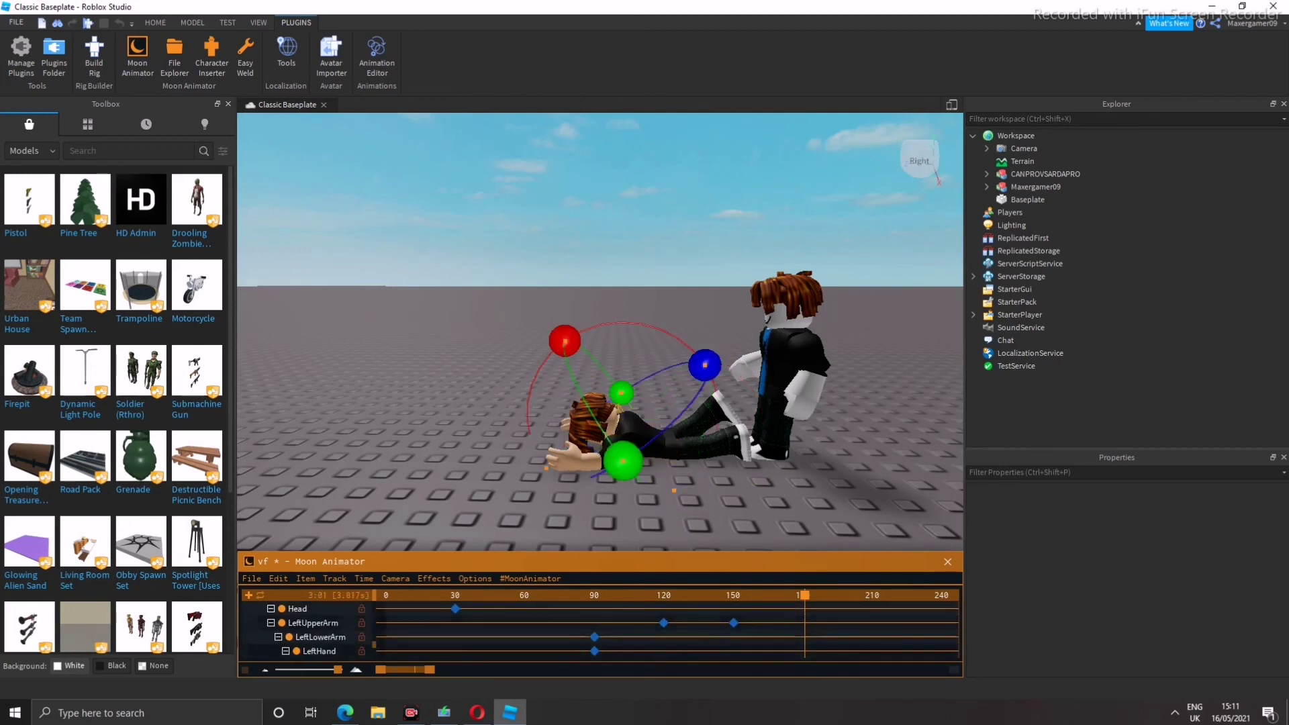
pyautogui.moveTo(734, 622); pyautogui.dragTo(722, 622)
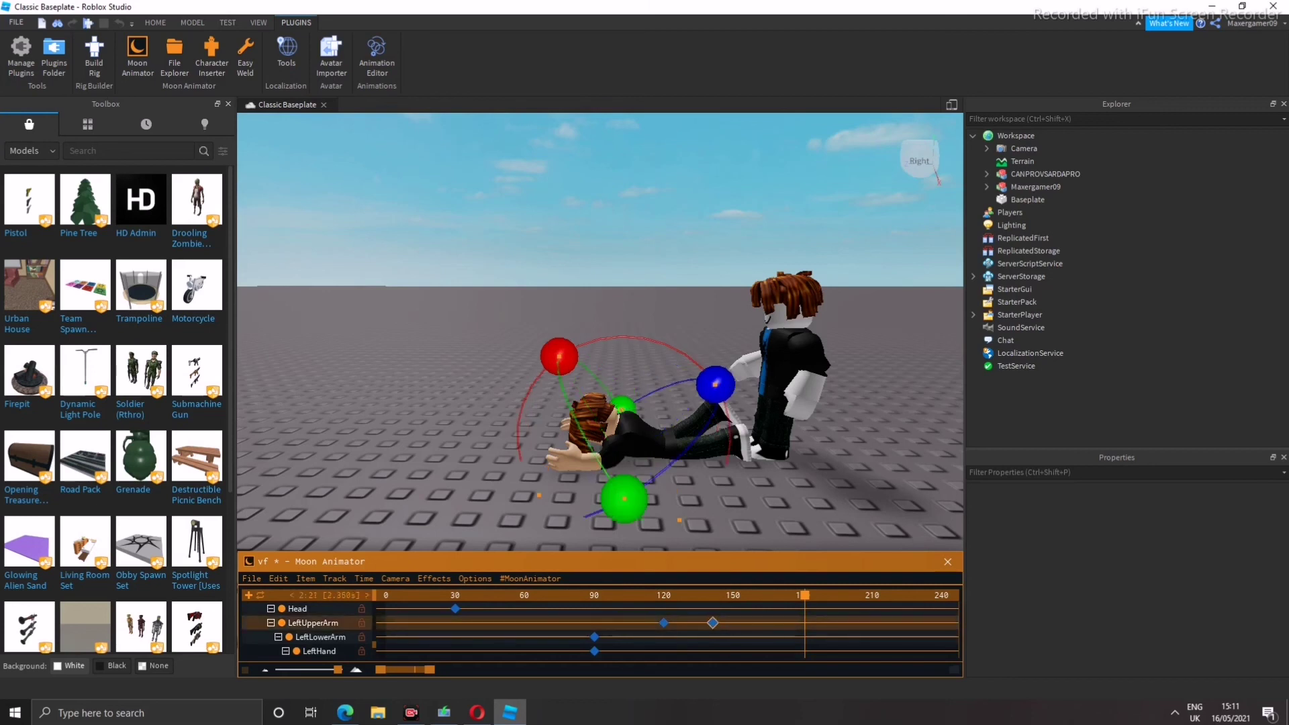
pyautogui.scroll(-3, 302, 631)
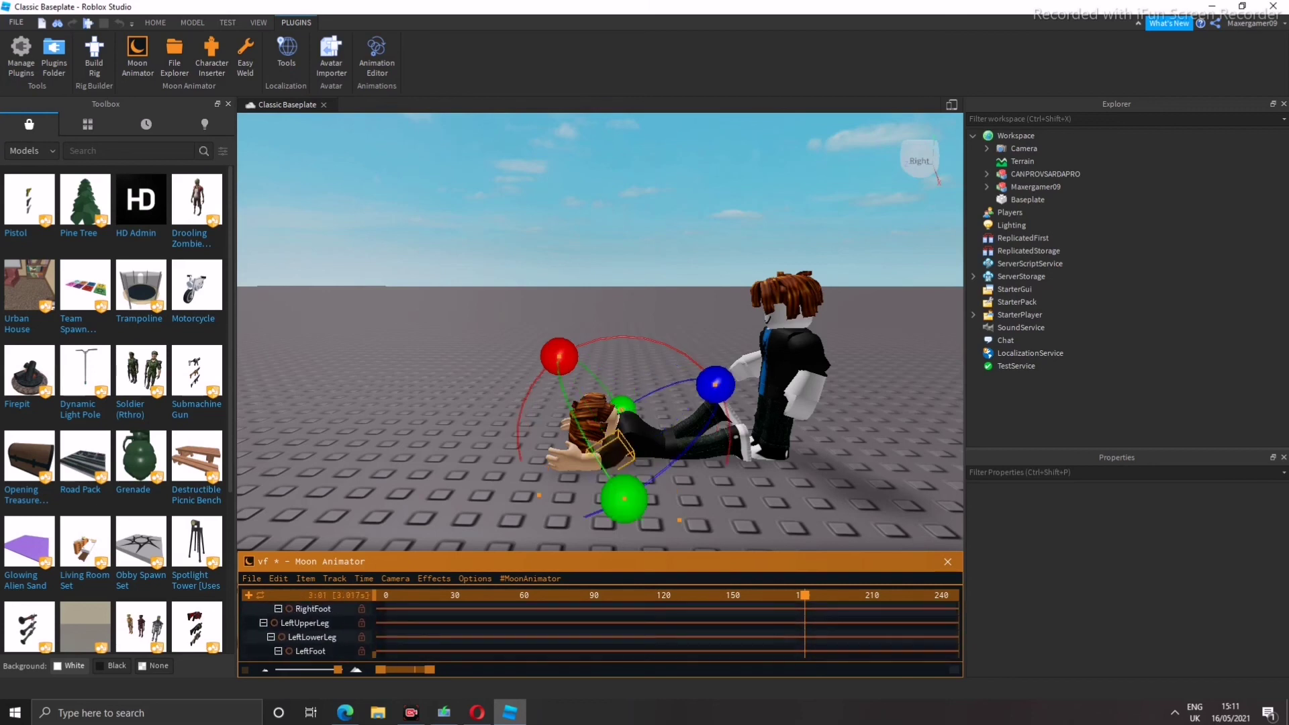
pyautogui.scroll(-5, 601, 332)
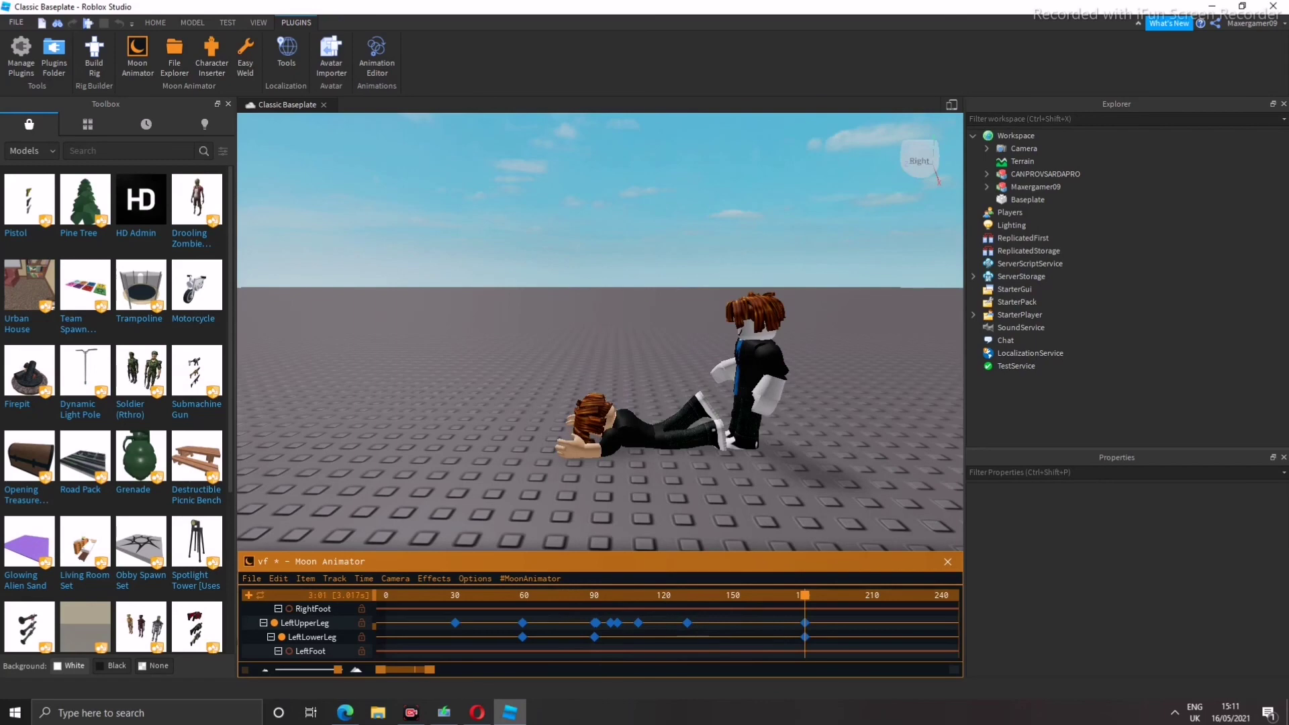
# Check the online timer in the browser and switch back to Roblox Studio
pyautogui.click(310, 712)
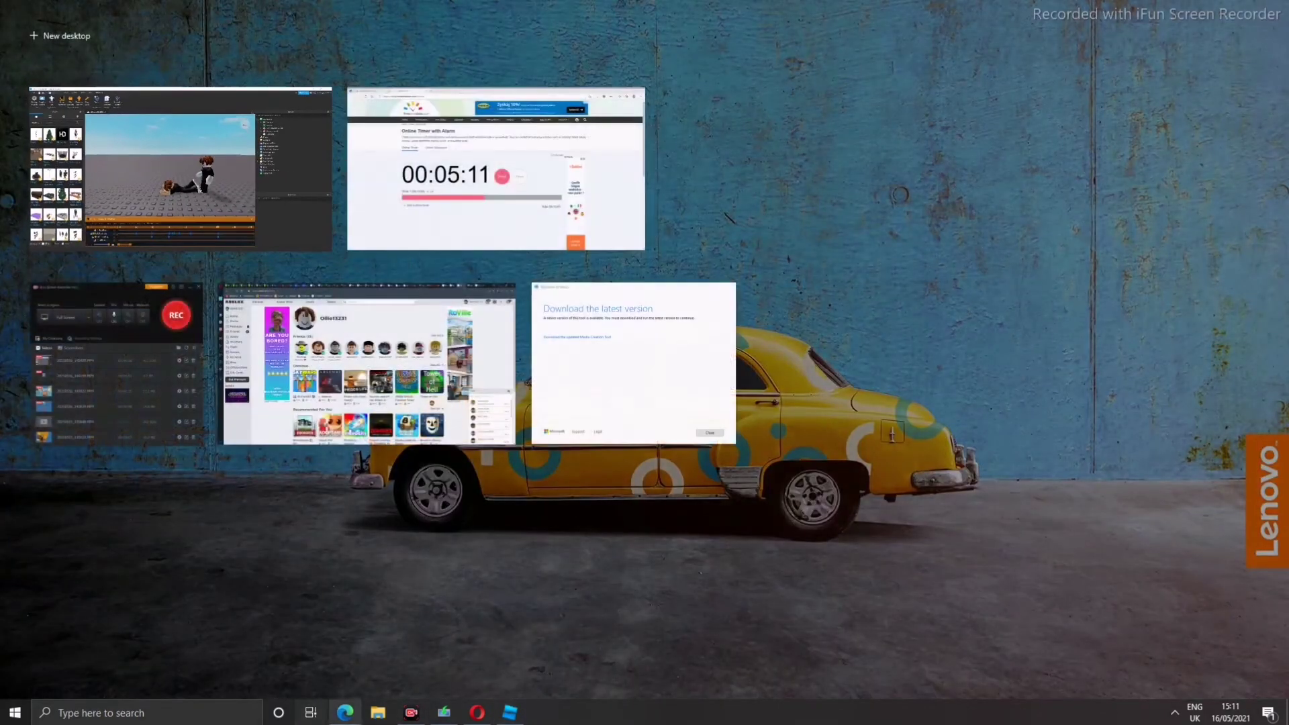
pyautogui.click(310, 712)
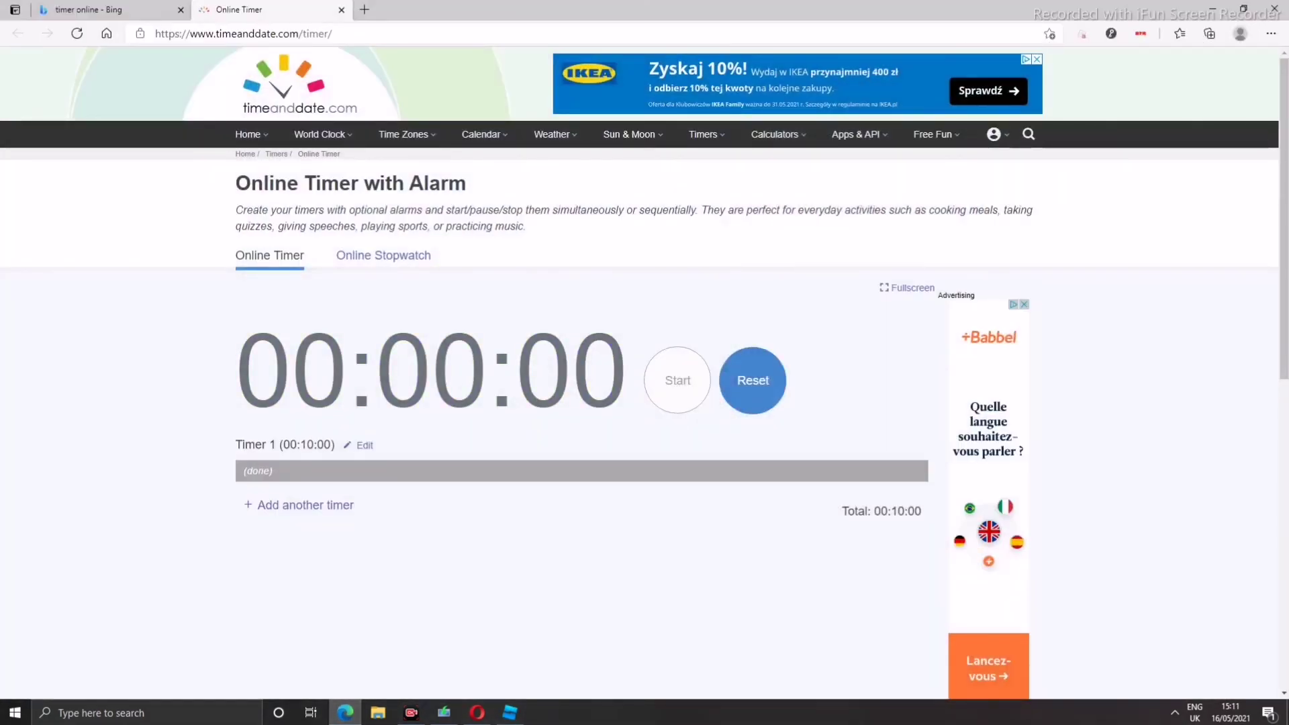
pyautogui.click(510, 712)
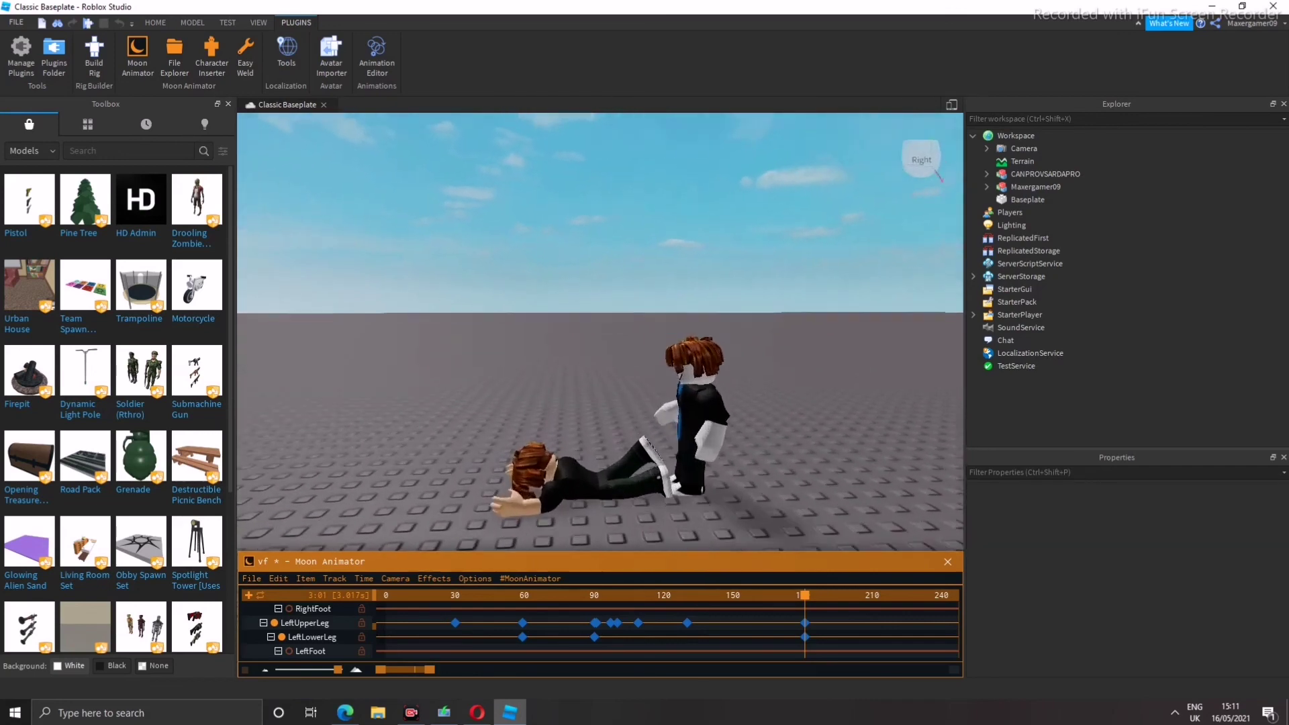